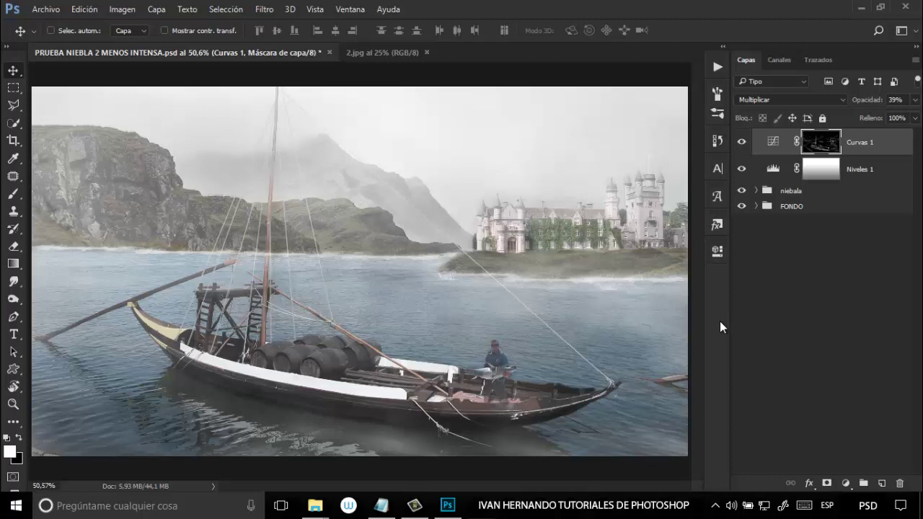
Compare the foggy composite with and without the Curvas 1 layer, and view the original boat photo 2.jpg
left_click(743, 144)
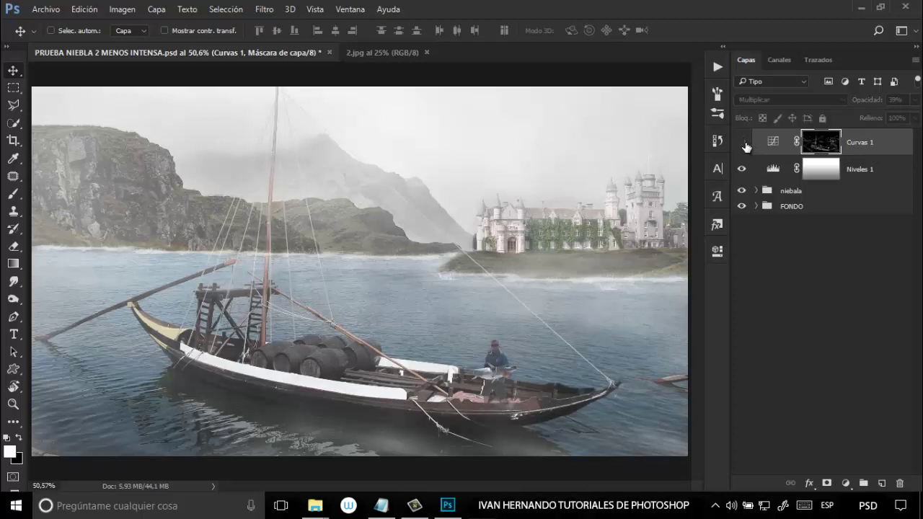
left_click(744, 144)
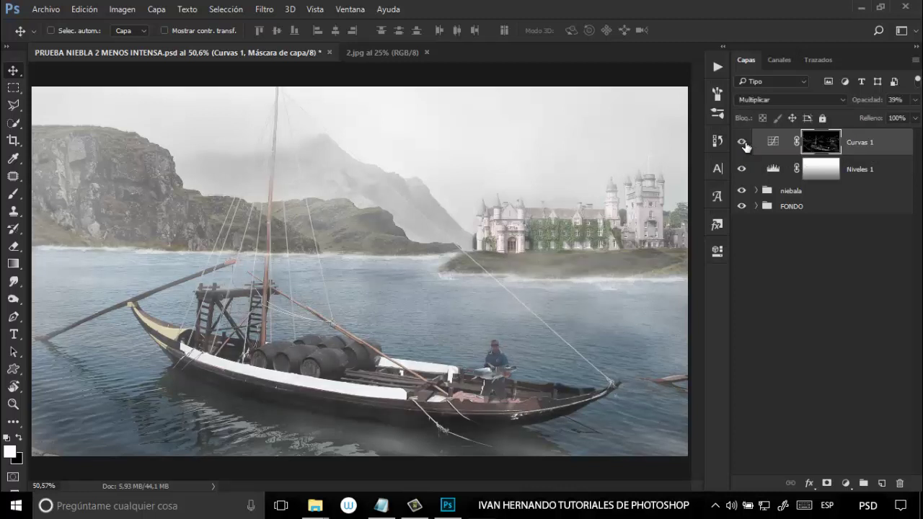
left_click(744, 143)
left_click(746, 144)
left_click(389, 58)
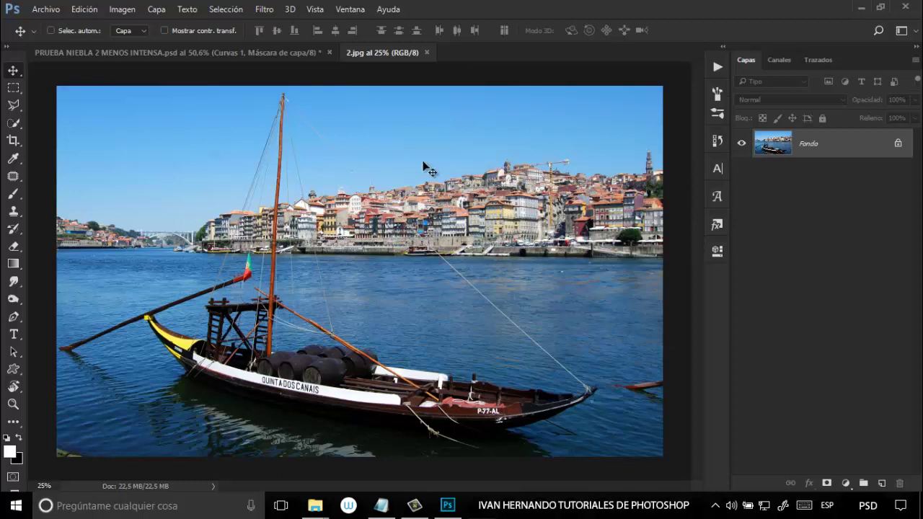
left_click(279, 52)
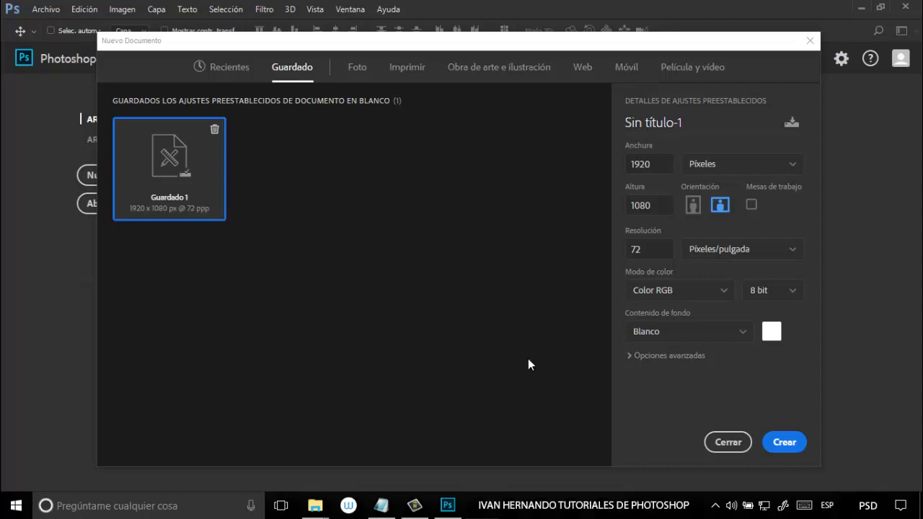
Create a white 1920 x 1080 pixel RGB document at 72 ppi, unlock its background layer and rename it FONDO
left_click(793, 442)
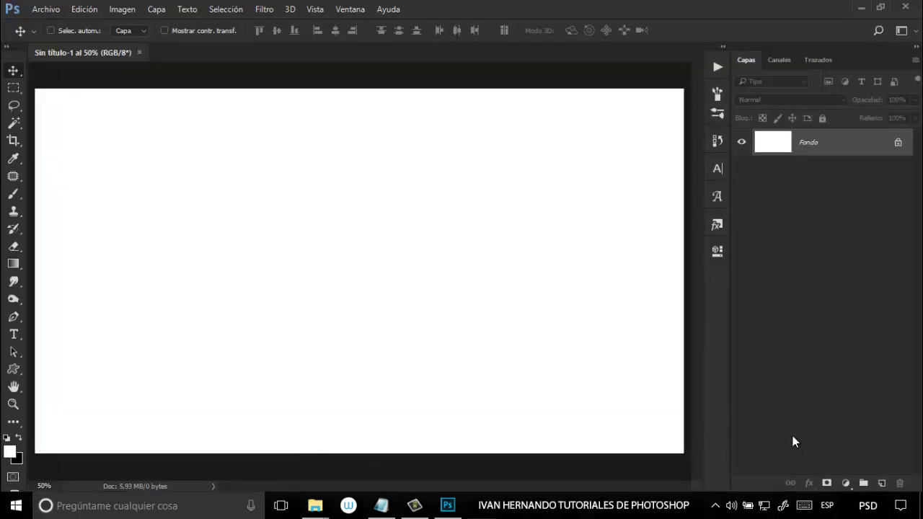
left_click(898, 143)
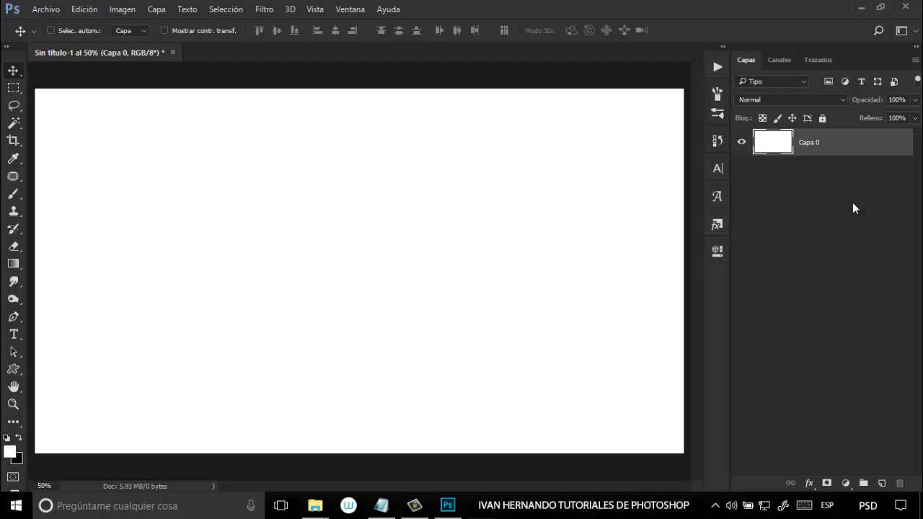
double_click(811, 143)
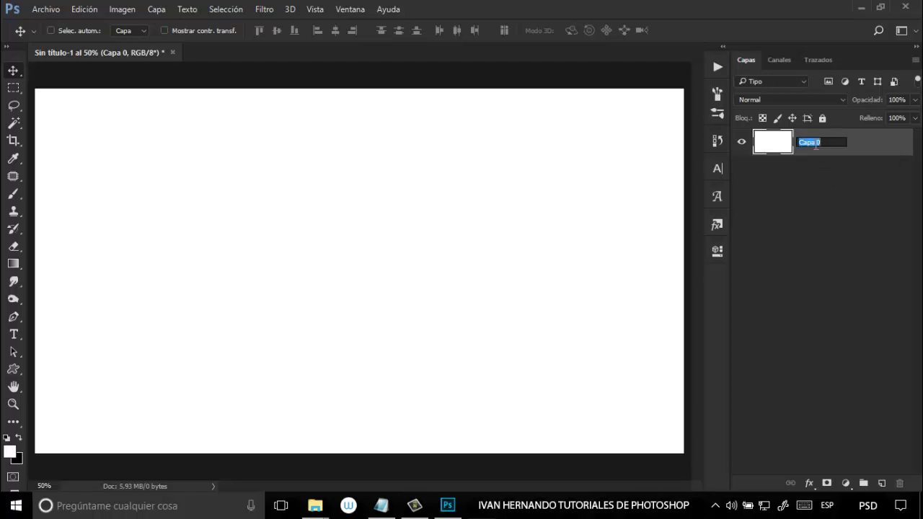
type("FONDO")
left_click(895, 140)
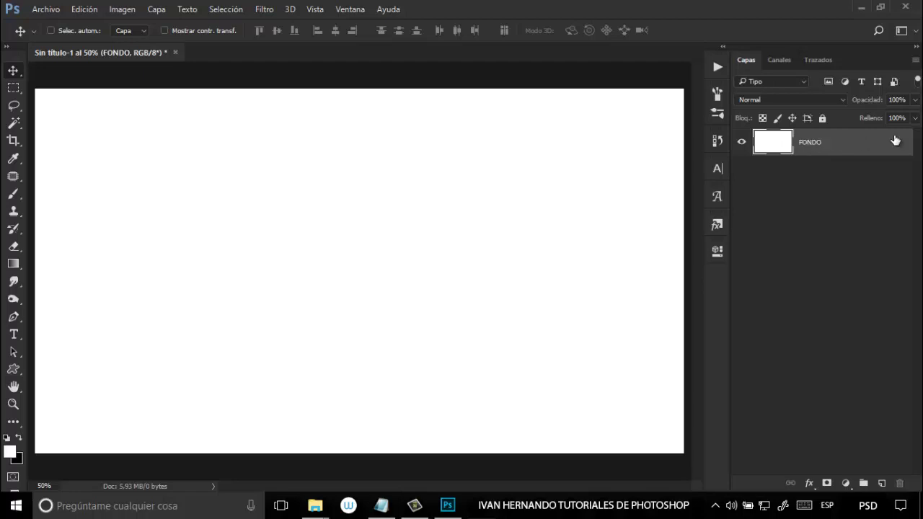
Open the boat photo 2.jpg from the NIEBLA folder and unlock its background layer
left_click(48, 8)
left_click(67, 36)
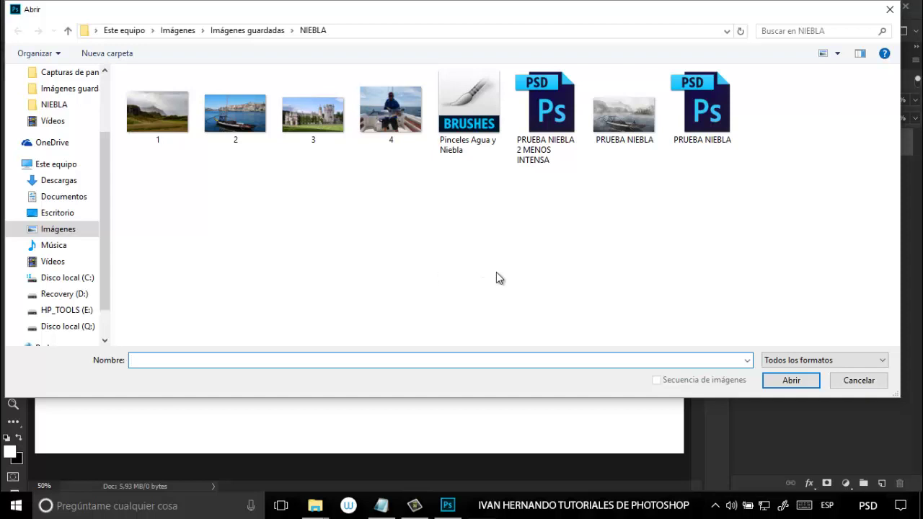
double_click(240, 131)
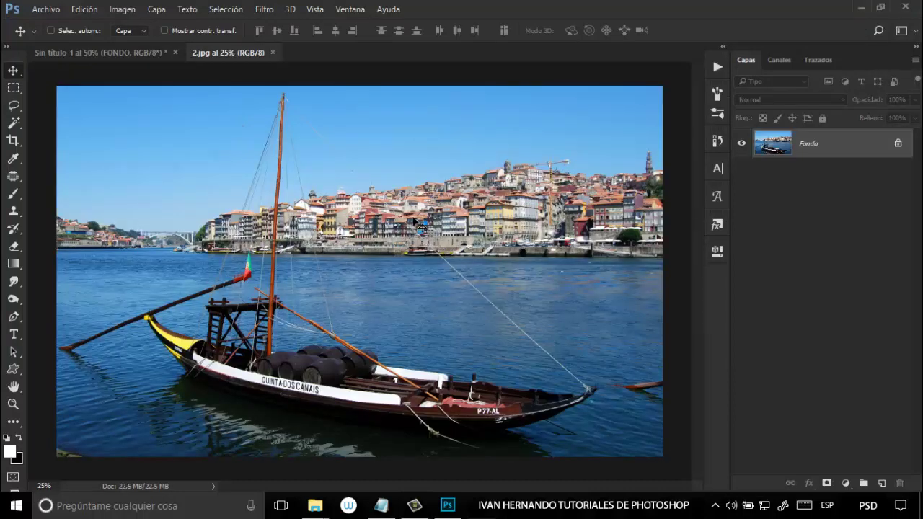
left_click(899, 145)
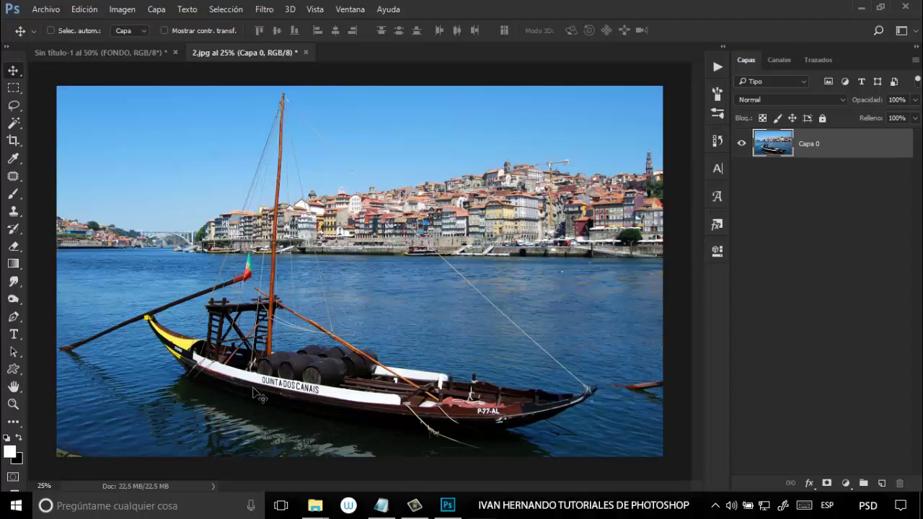
With the Pen tool in path mode, start a path at the photo's left edge and run it along the waterline to the mast
left_click(13, 319)
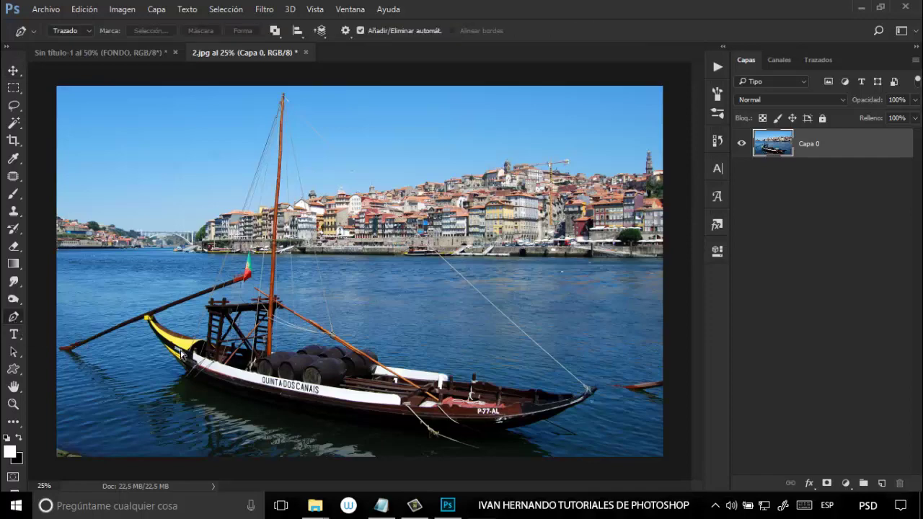
key("ctrl+plus")
key("ctrl+plus")
key("ctrl+plus")
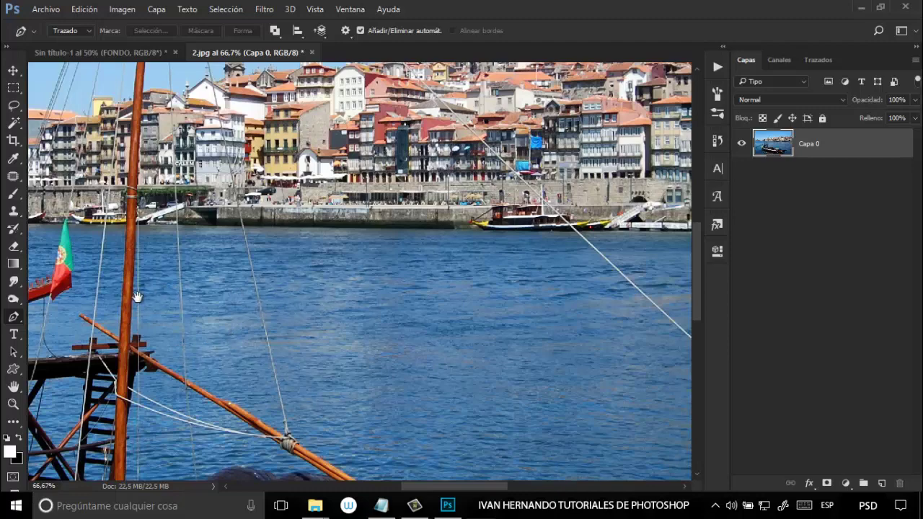
left_click_drag(150, 303, 329, 315)
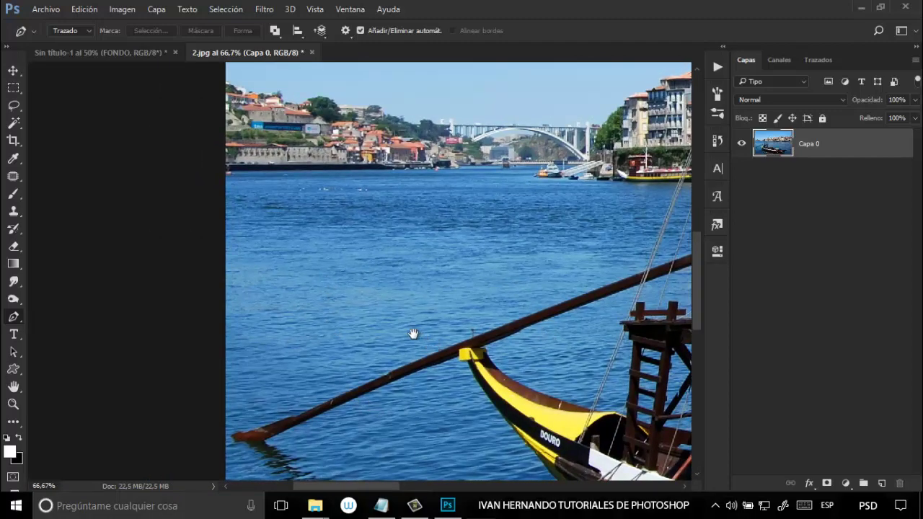
left_click_drag(494, 270, 370, 357)
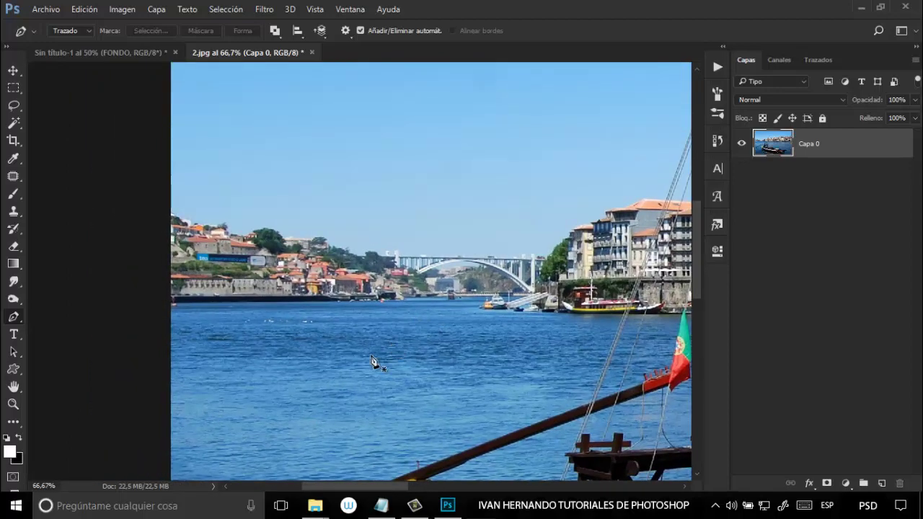
left_click(149, 312)
left_click_drag(391, 488, 433, 488)
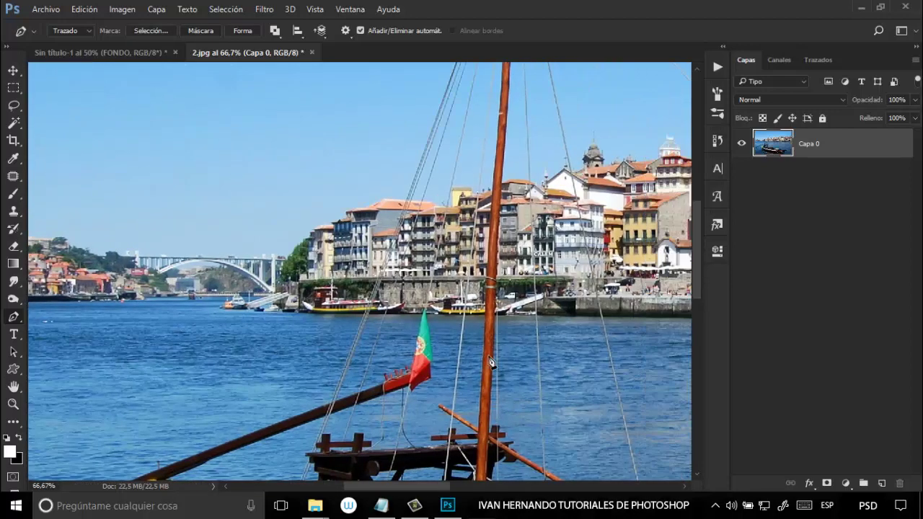
left_click(474, 322)
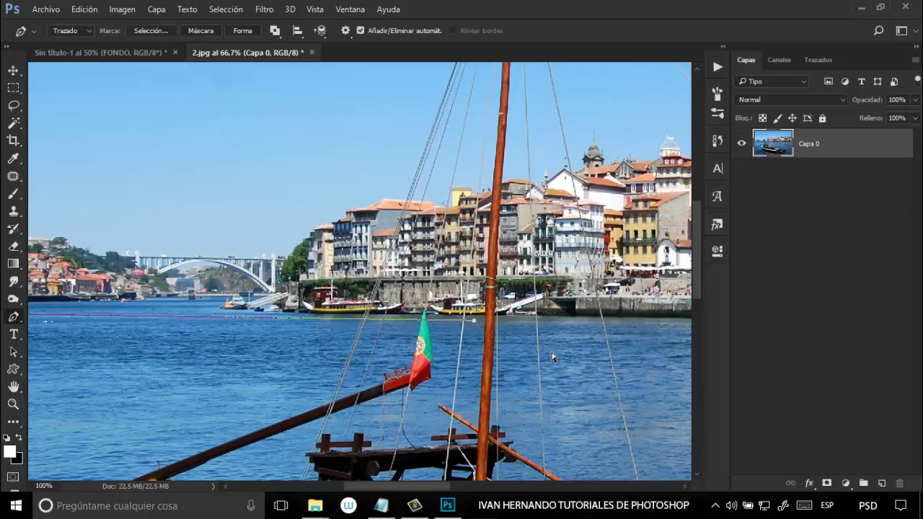
key("ctrl+plus")
key("ctrl+plus")
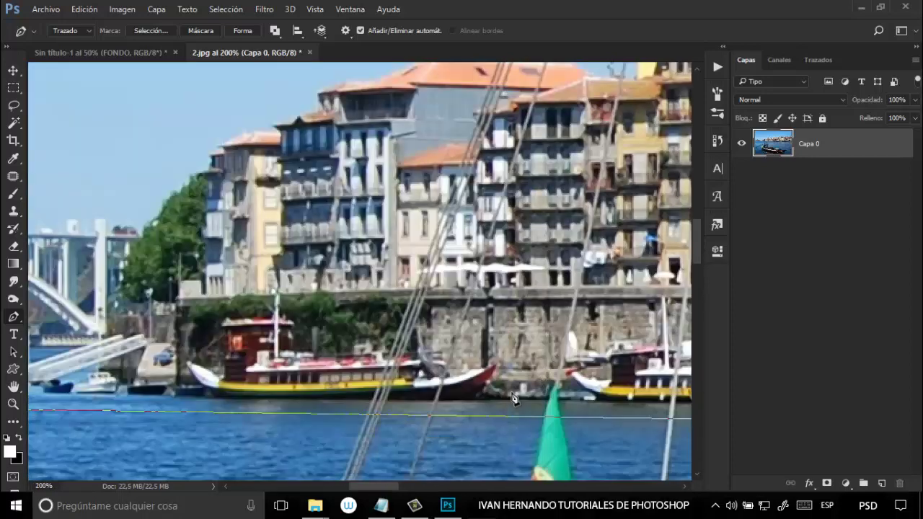
left_click_drag(385, 489, 418, 488)
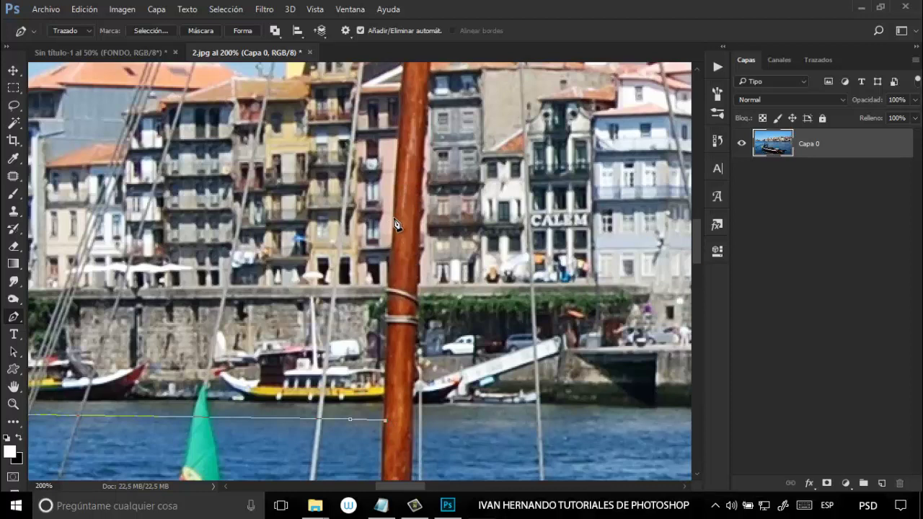
Trace the path up the left edge of the mast from the waterline to just above the rooftops
left_click_drag(395, 225, 398, 175)
scroll(419, 240, "up", 5)
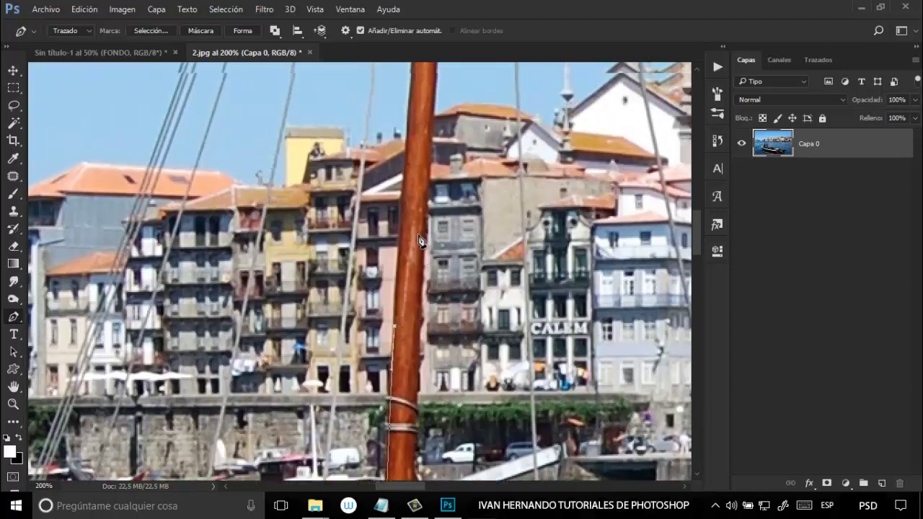
scroll(420, 240, "up", 1)
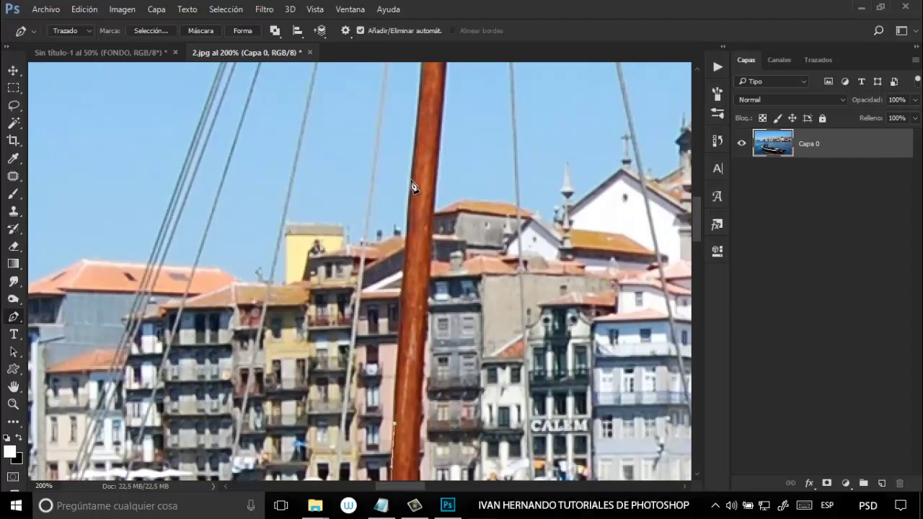
left_click(411, 185)
left_click_drag(400, 295, 400, 305)
Continue the path up the mast's left edge past the pale mark, fitting the segments to its curve
scroll(426, 328, "up", 4)
scroll(427, 330, "up", 3)
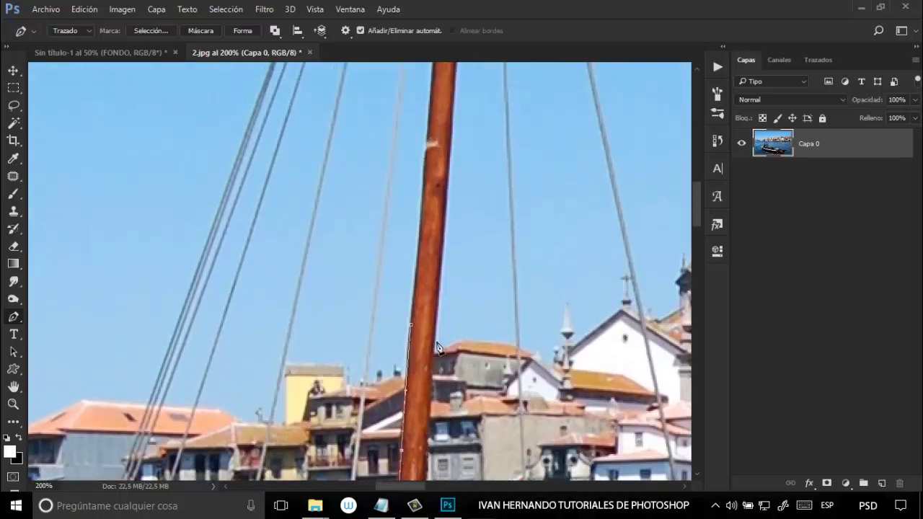
scroll(501, 216, "up", 5)
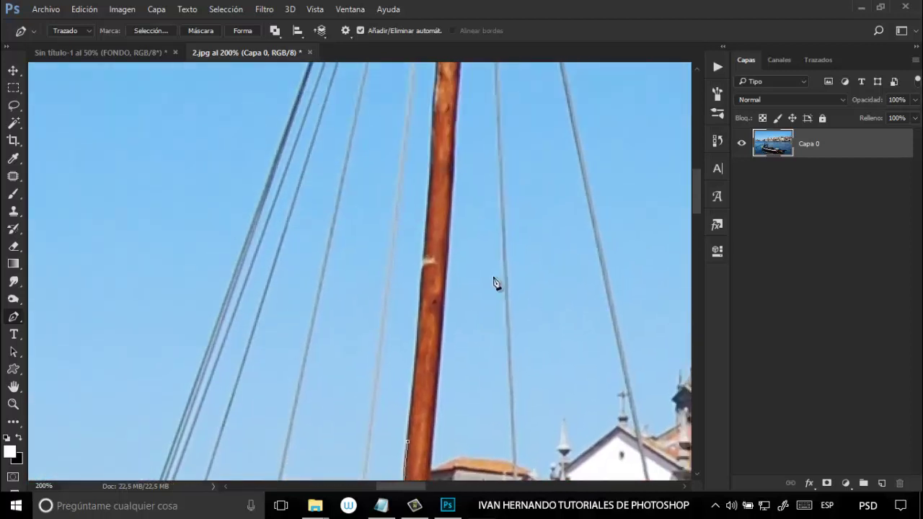
left_click(425, 234)
left_click(423, 265)
scroll(454, 253, "up", 3)
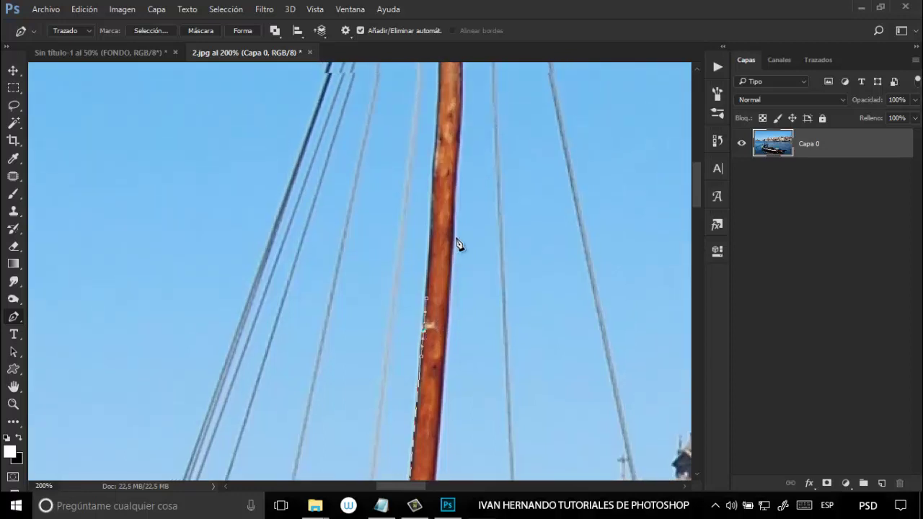
left_click(439, 171)
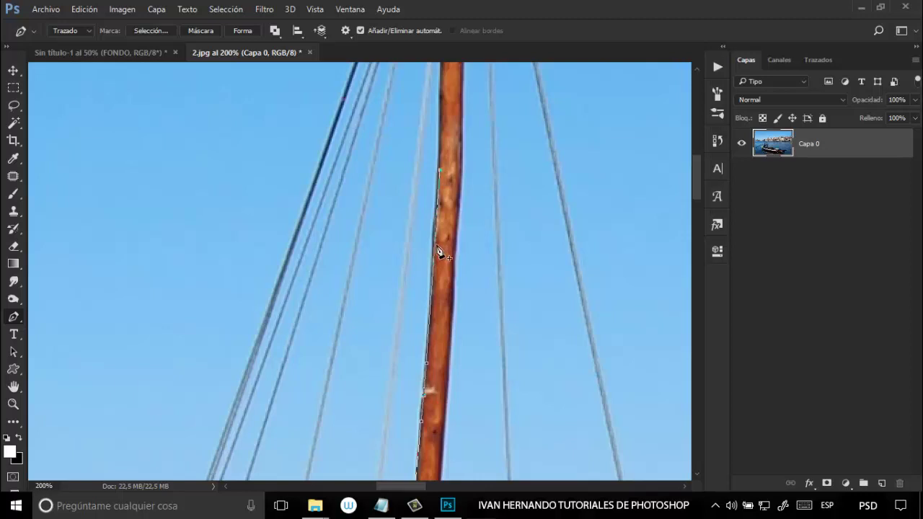
left_click_drag(438, 250, 435, 241)
Extend the path along the upper left edge of the mast and across its tip
left_click_drag(505, 158, 507, 391)
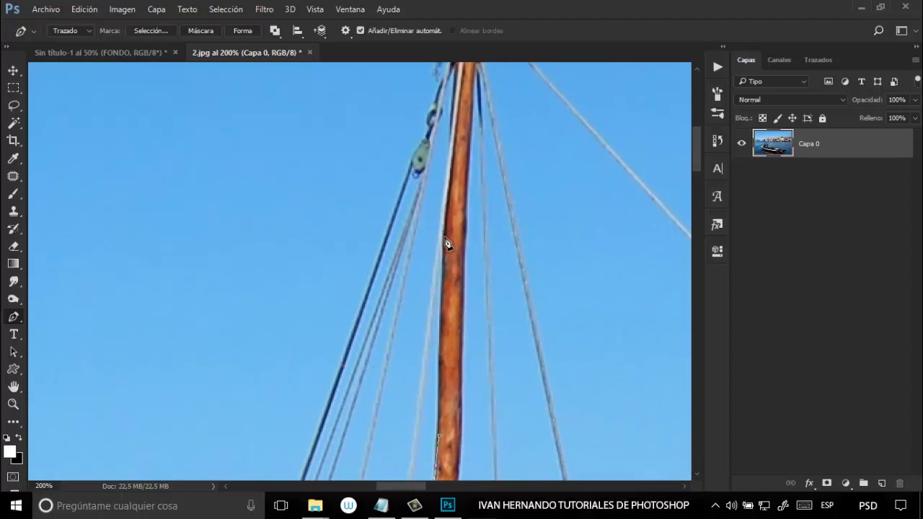
scroll(512, 294, "up", 5)
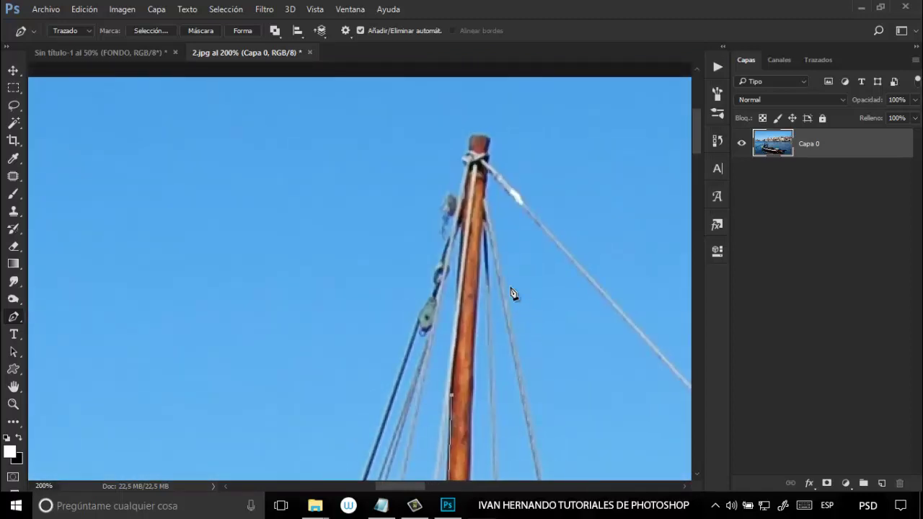
left_click(469, 186)
left_click(472, 141)
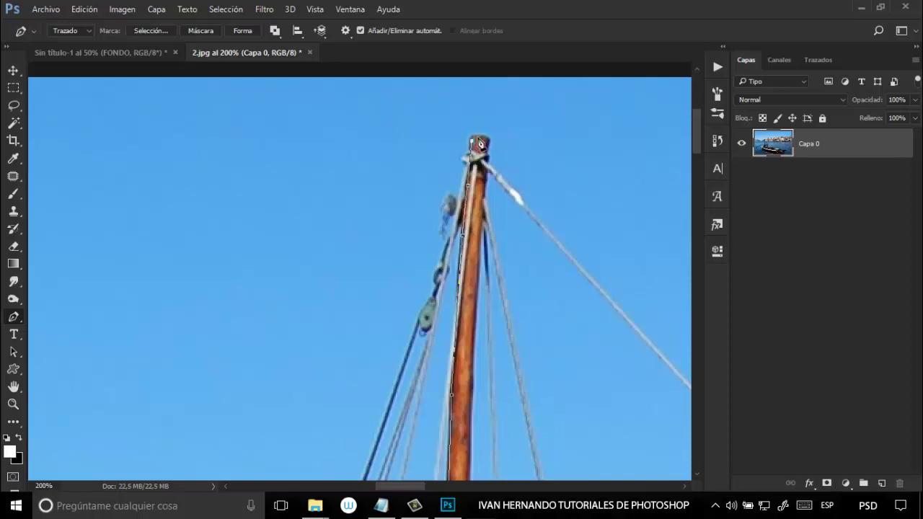
left_click(489, 144)
Bring the path down the upper right edge of the mast from the tip, bending the segment to follow the wood
scroll(498, 184, "down", 1)
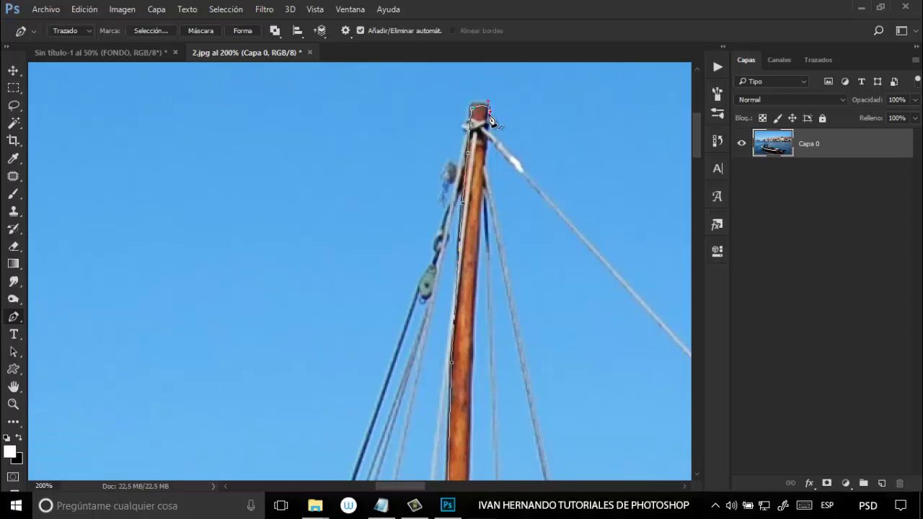
left_click(473, 331)
left_click_drag(481, 232, 479, 228)
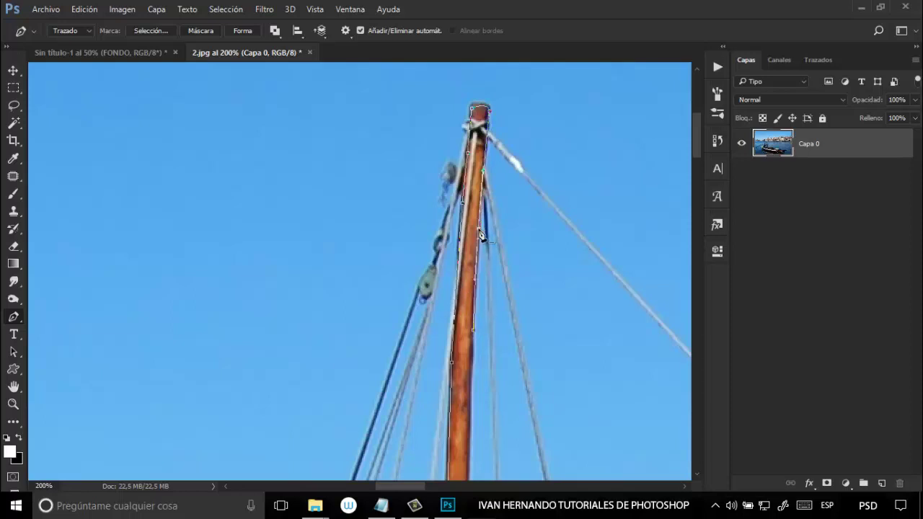
scroll(480, 232, "down", 5)
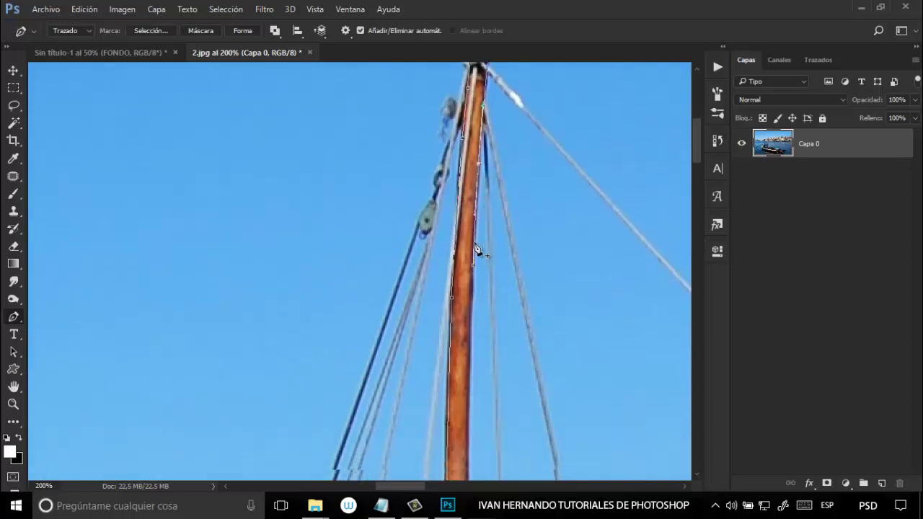
left_click(466, 316)
Continue the path down the mast's right edge to just above the rooftops, adding an anchor point to fit its curve
scroll(469, 319, "down", 4)
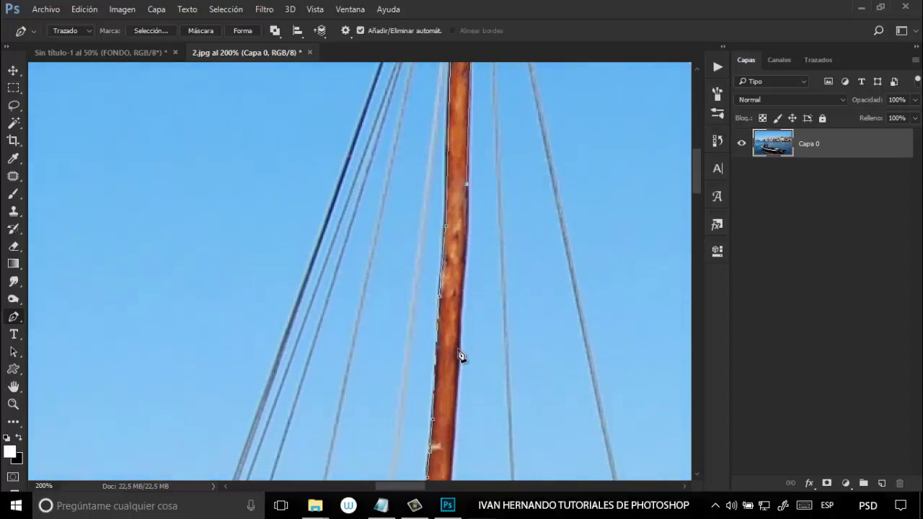
left_click(459, 351)
scroll(514, 230, "down", 3)
left_click_drag(514, 231, 529, 137)
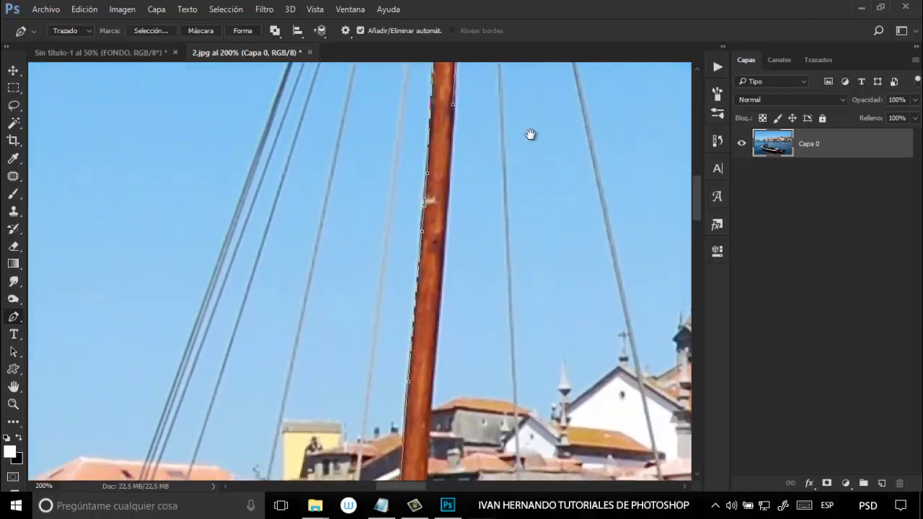
left_click(436, 358)
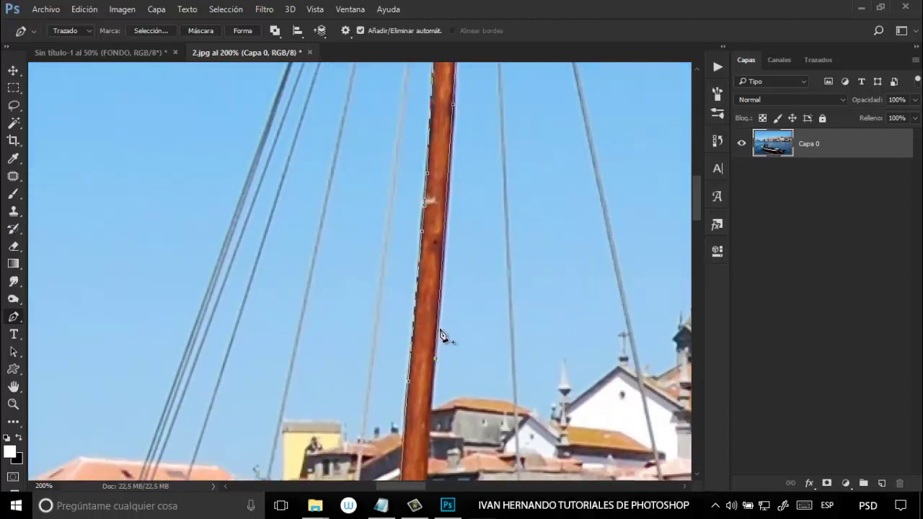
left_click(445, 208)
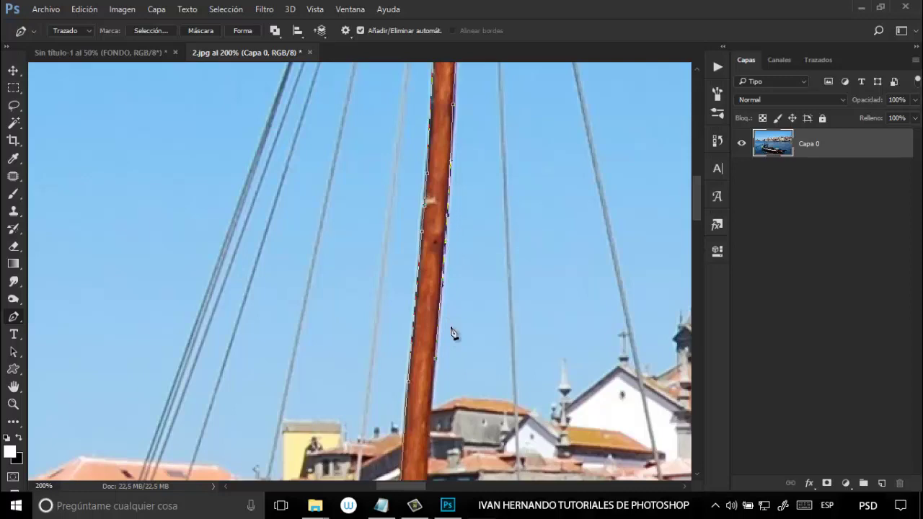
Continue the path down the mast's right edge past the buildings to the waterline, adjusting anchor points to fit the wood
scroll(453, 333, "down", 6)
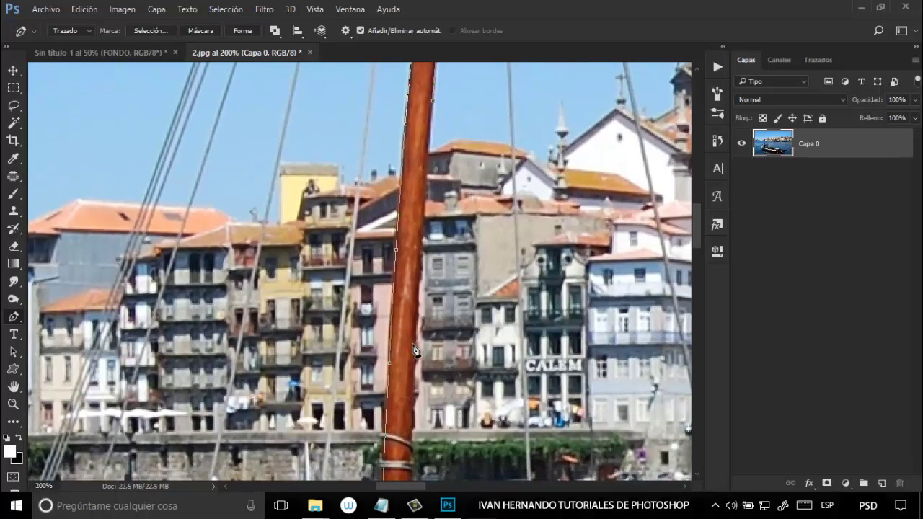
left_click(417, 354)
left_click_drag(424, 243, 421, 239)
left_click_drag(416, 353, 414, 359)
left_click_drag(475, 404, 477, 158)
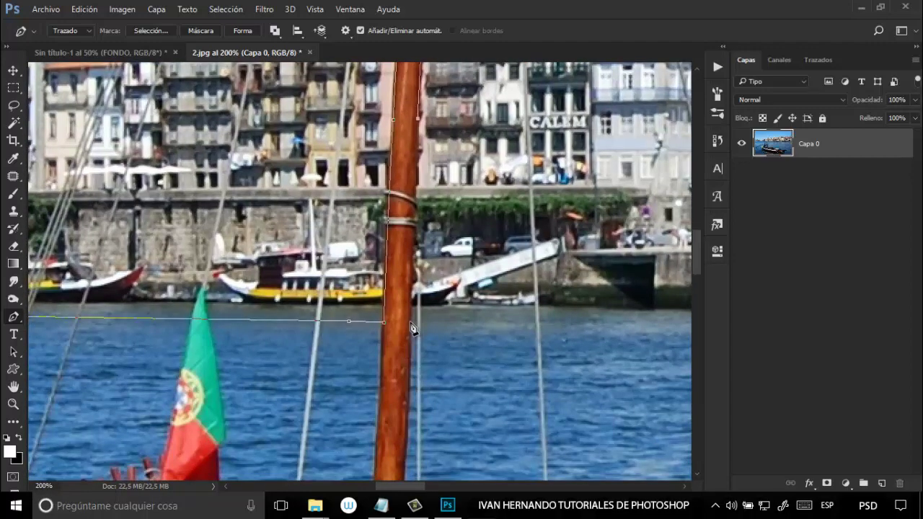
left_click(411, 323)
Extend the path from the mast along the top of the water to just beyond the photo's right edge
left_click(548, 328)
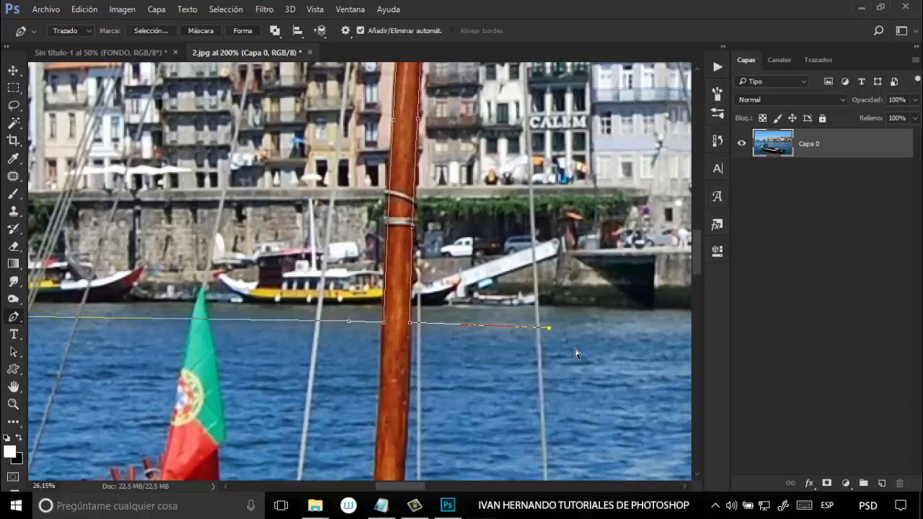
key("ctrl+0")
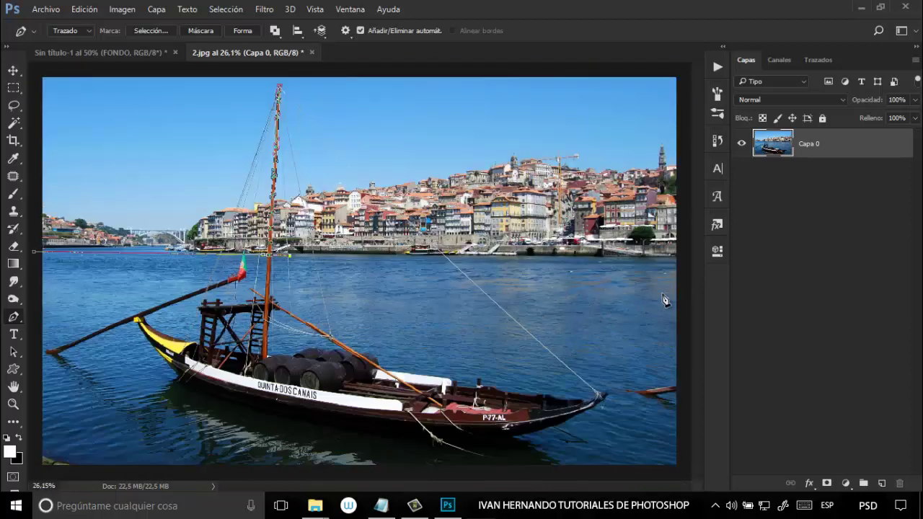
left_click(685, 264)
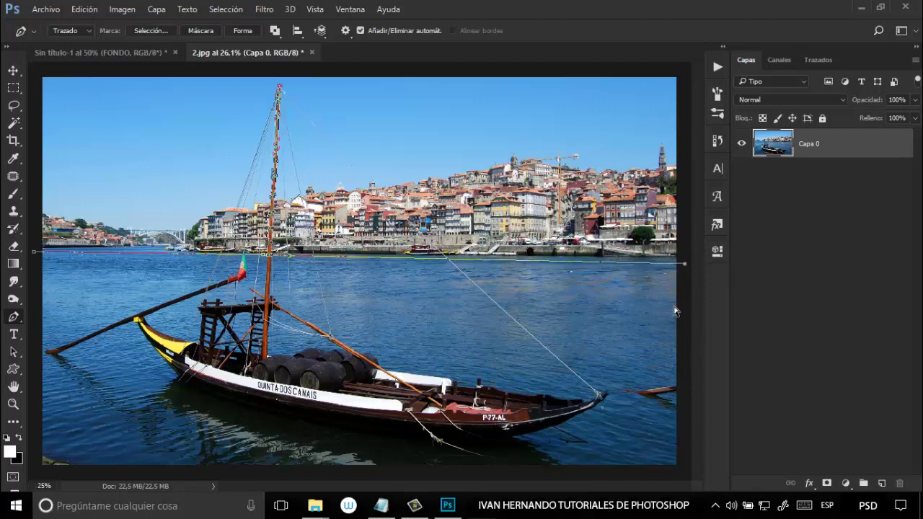
Carry the path around the outside of the sky and close it at its starting point beyond the photo's left edge
key("ctrl+minus")
key("ctrl+minus")
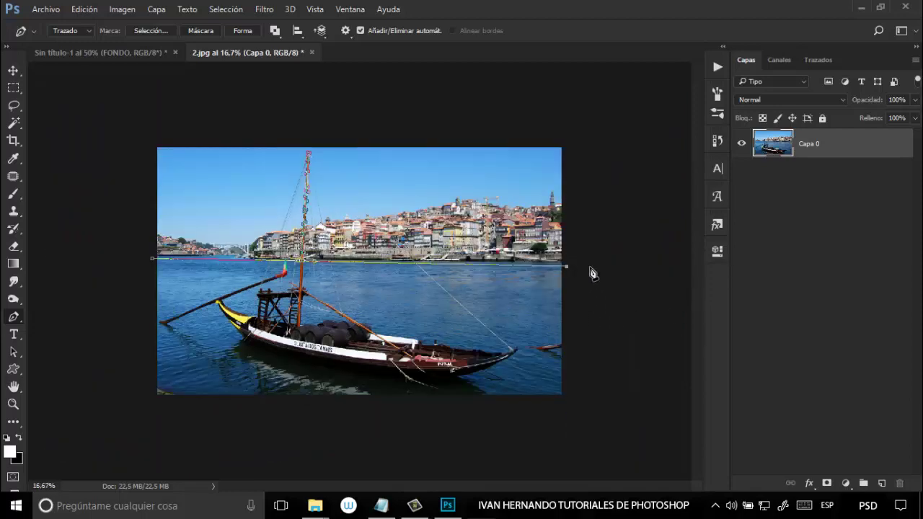
left_click(590, 267)
left_click(581, 125)
left_click(137, 127)
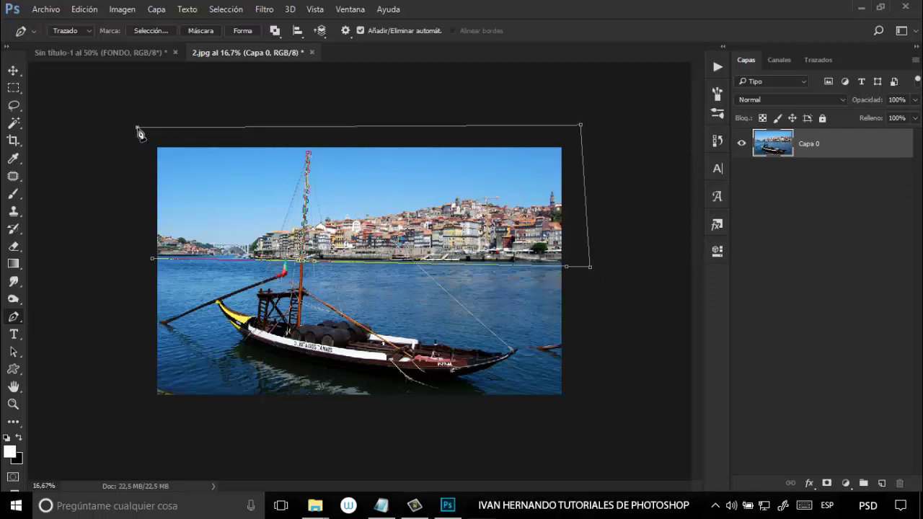
left_click(152, 259)
Convert the closed path into a selection, delete the sky and city from the layer, and clear the selection
key("ctrl+Return")
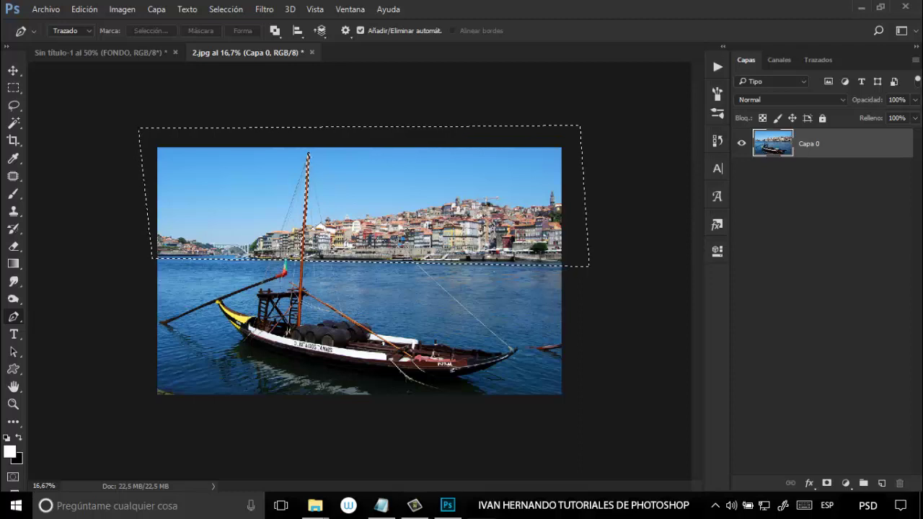
key("Delete")
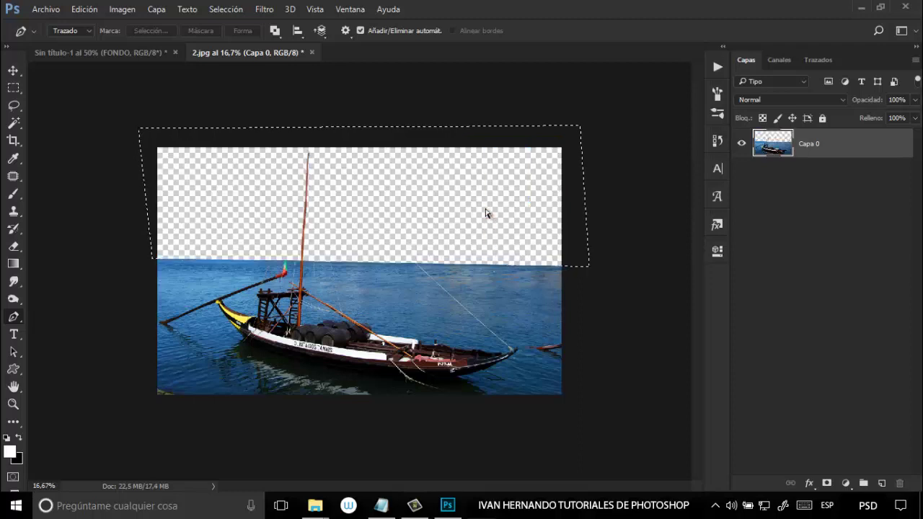
key("ctrl+d")
key("ctrl+plus")
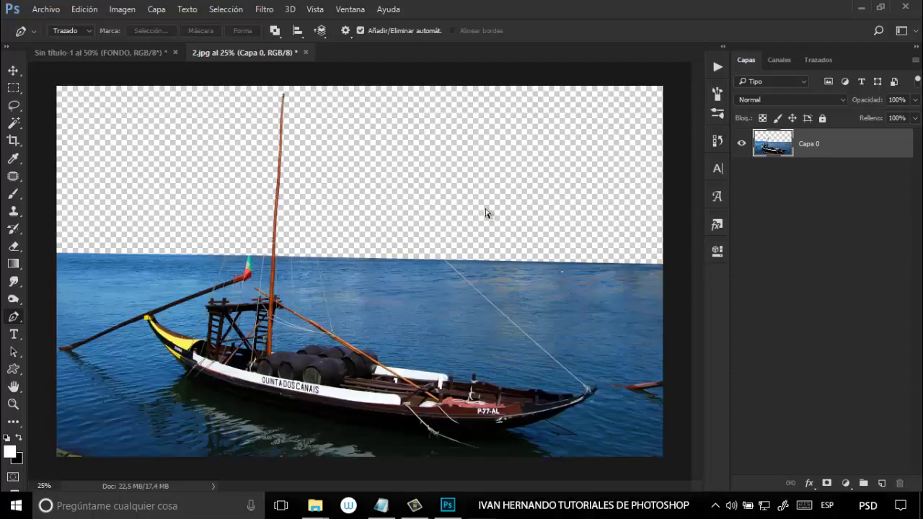
scroll(486, 213, "up", 1)
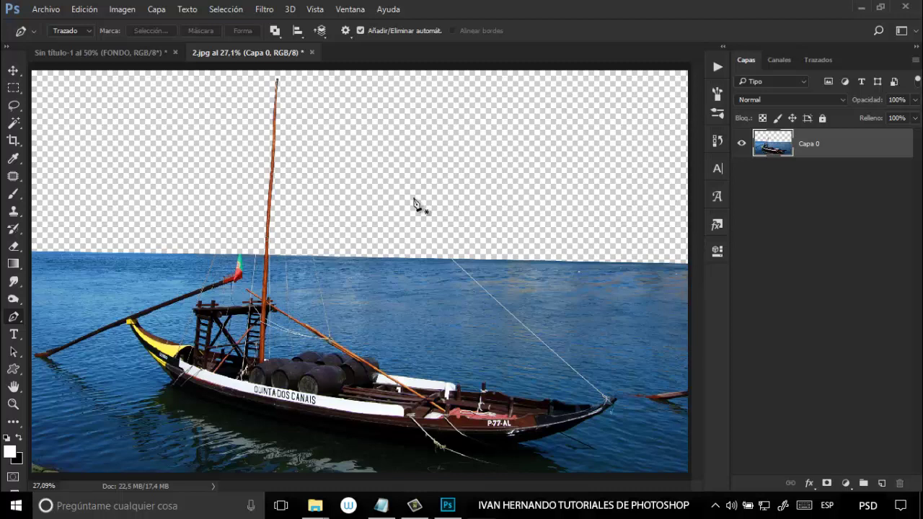
Activate the Patch tool for retouching the DOURO lettering on the boat's hull
left_click(12, 159)
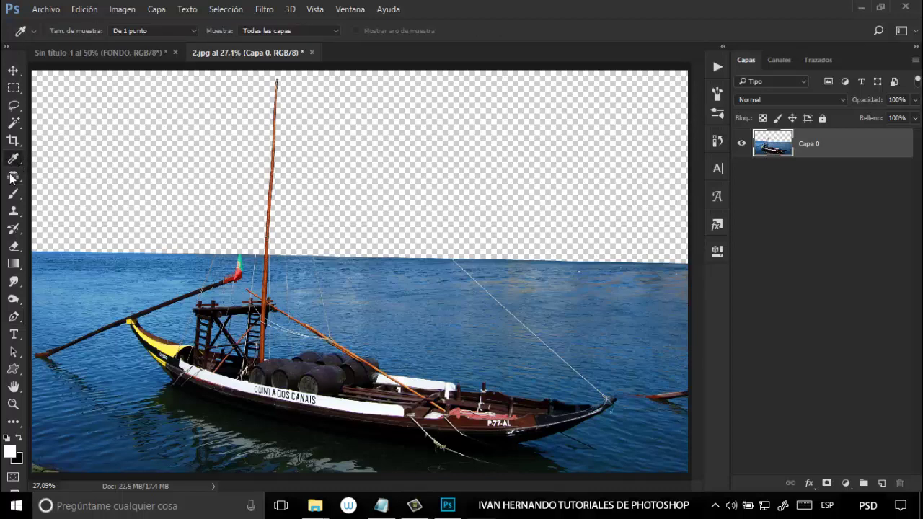
left_click(13, 178)
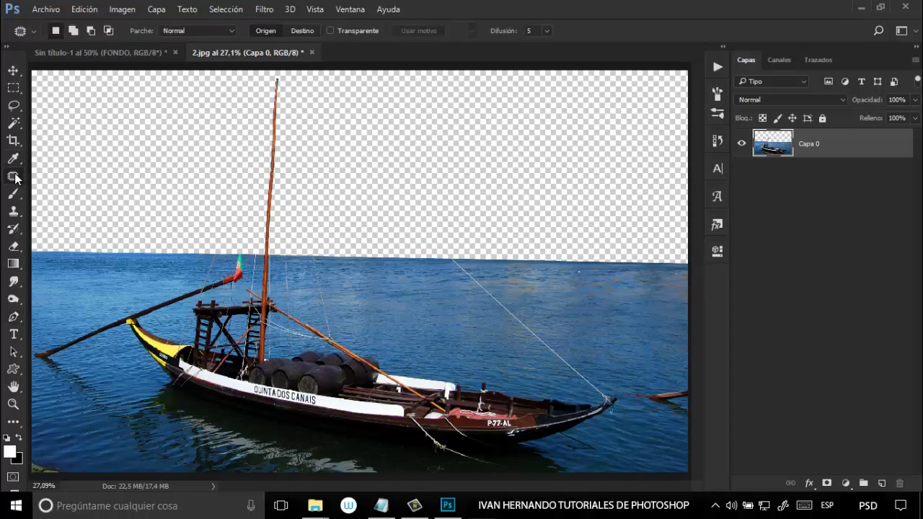
right_click(14, 177)
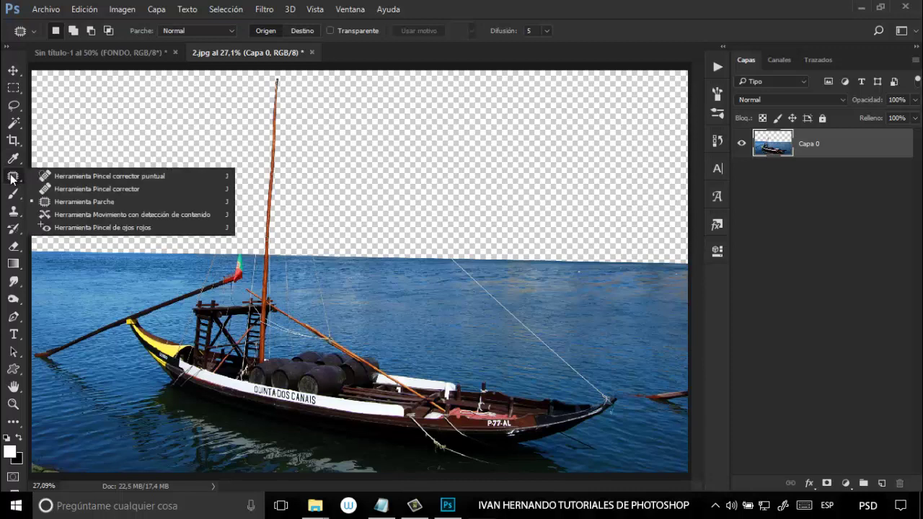
left_click(94, 189)
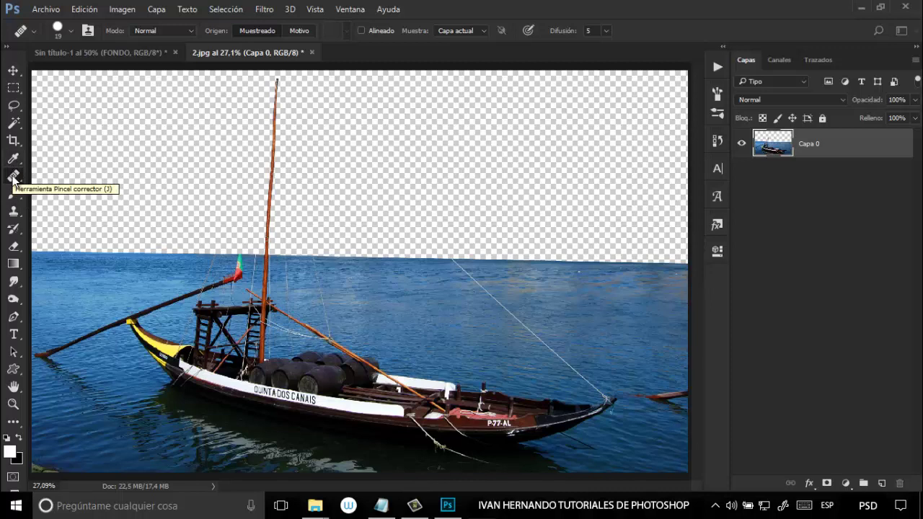
right_click(13, 177)
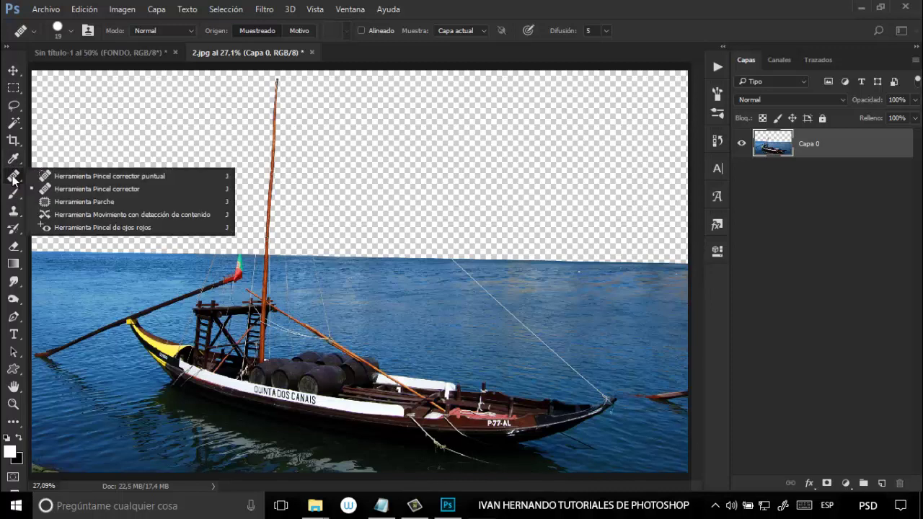
left_click(62, 202)
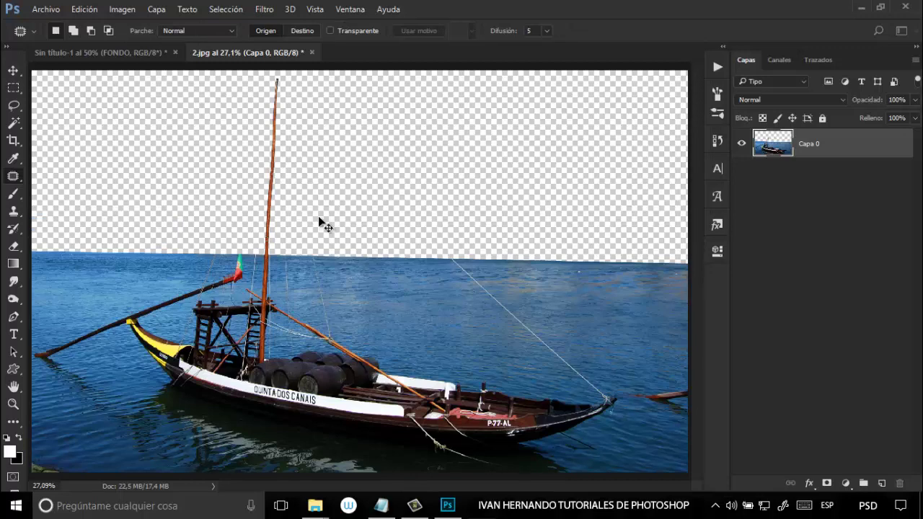
key("ctrl+plus")
key("ctrl+plus")
key("ctrl+plus")
key("ctrl+plus")
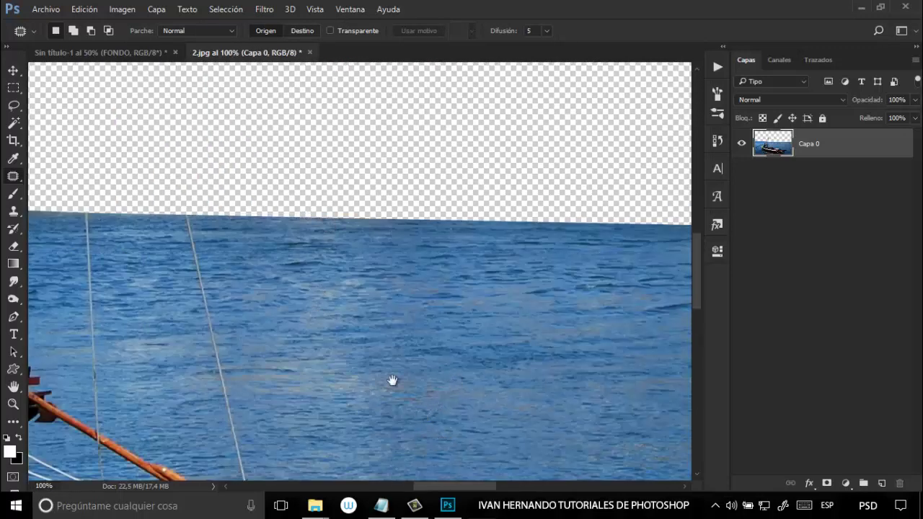
left_click_drag(392, 382, 454, 169)
left_click_drag(439, 335, 547, 189)
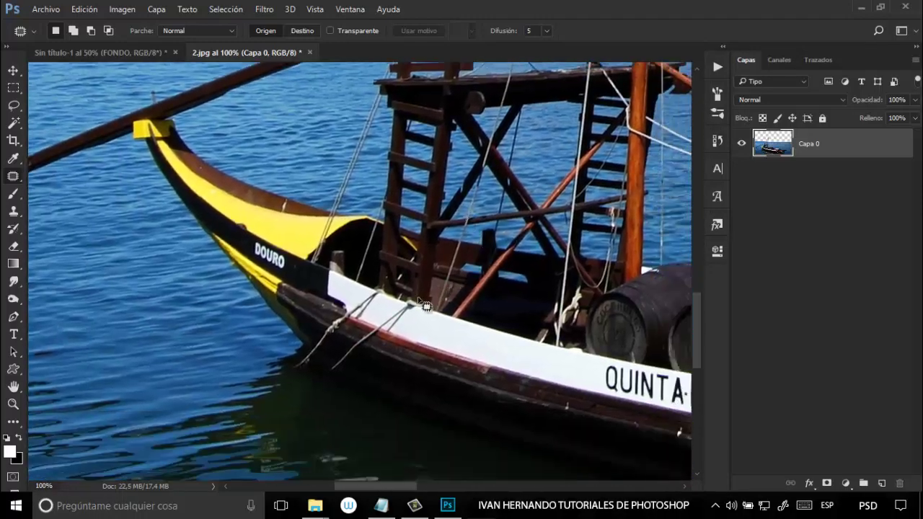
left_click_drag(429, 313, 409, 348)
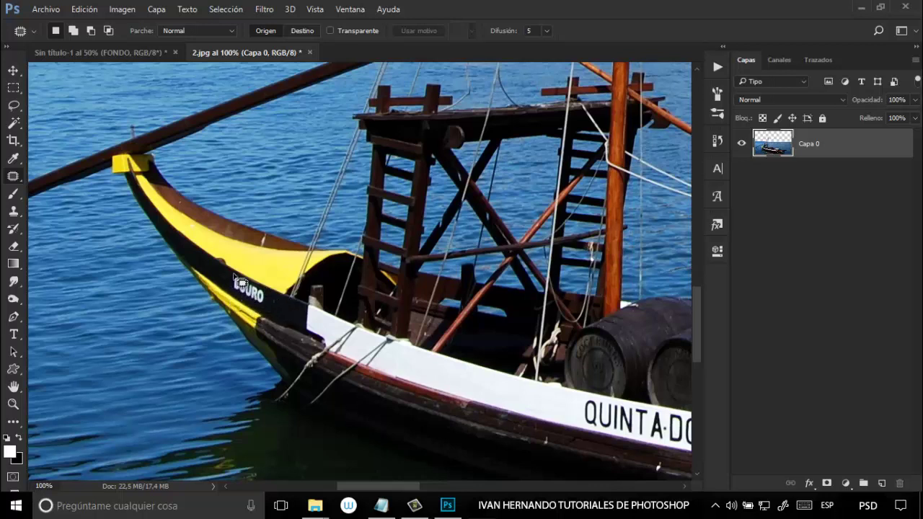
left_click_drag(231, 286, 241, 297)
left_click_drag(243, 285, 239, 302)
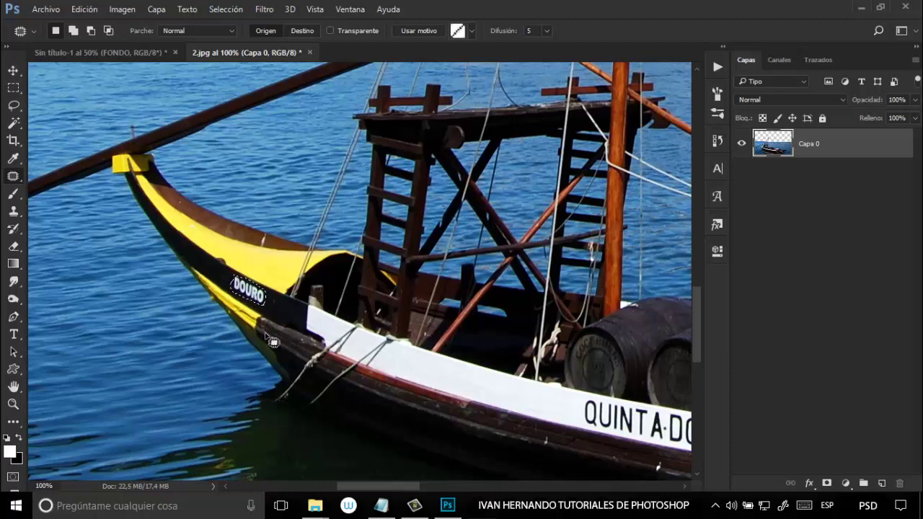
key("ctrl+d")
key("ctrl+d")
Select the DOURO lettering on the black hull band with a four-cornered Polygonal Lasso outline
key("ctrl+plus")
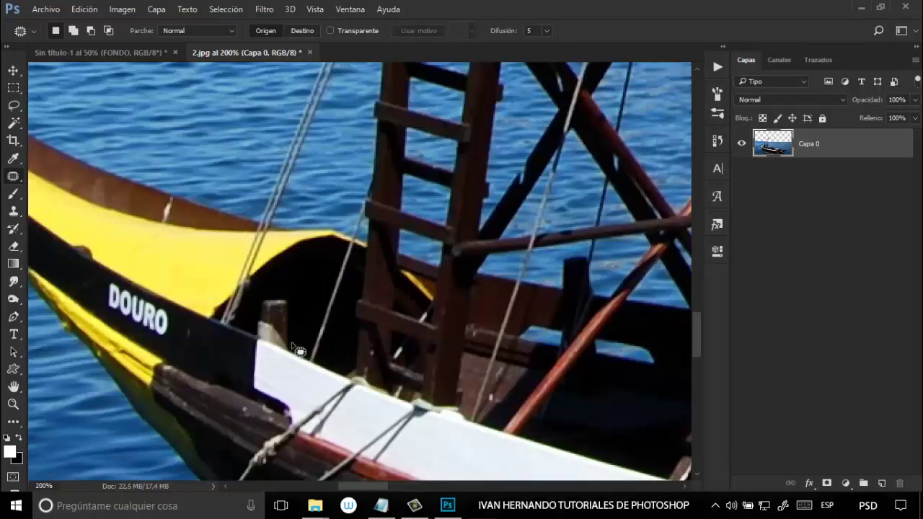
left_click_drag(361, 489, 351, 489)
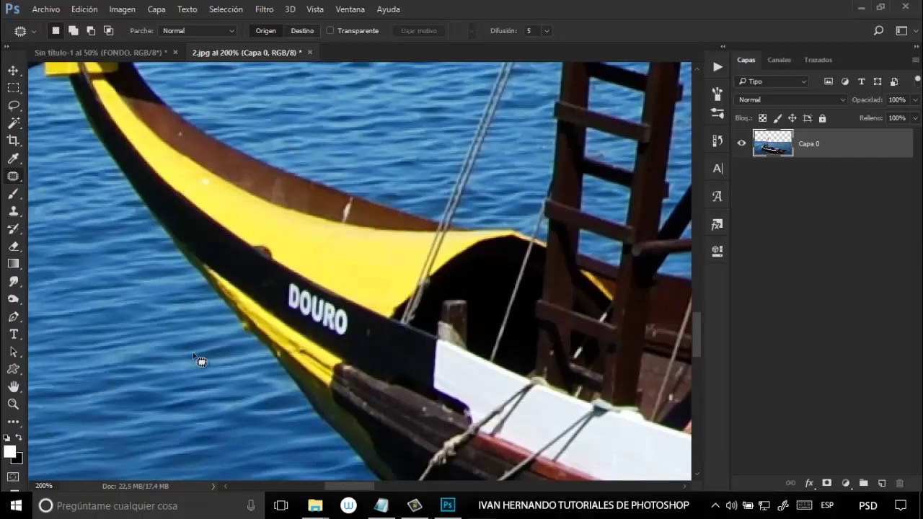
left_click(15, 106)
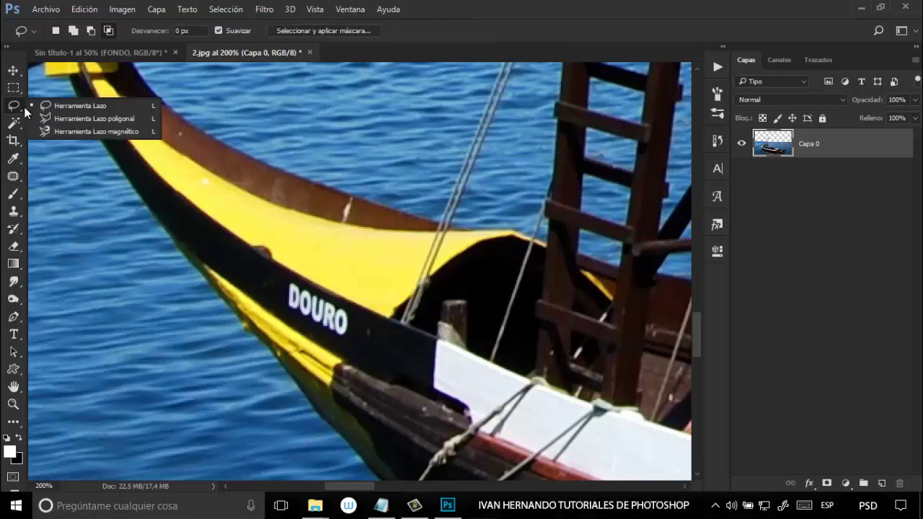
left_click(54, 118)
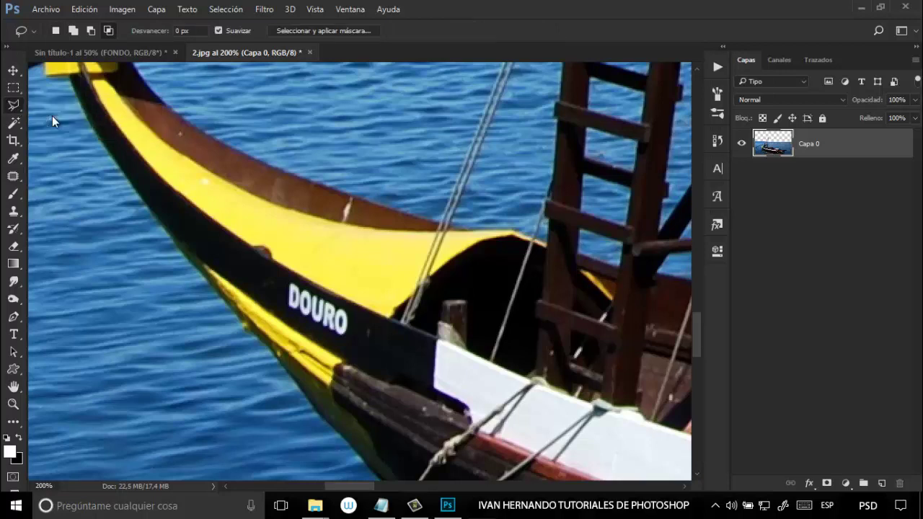
left_click(287, 278)
left_click(351, 312)
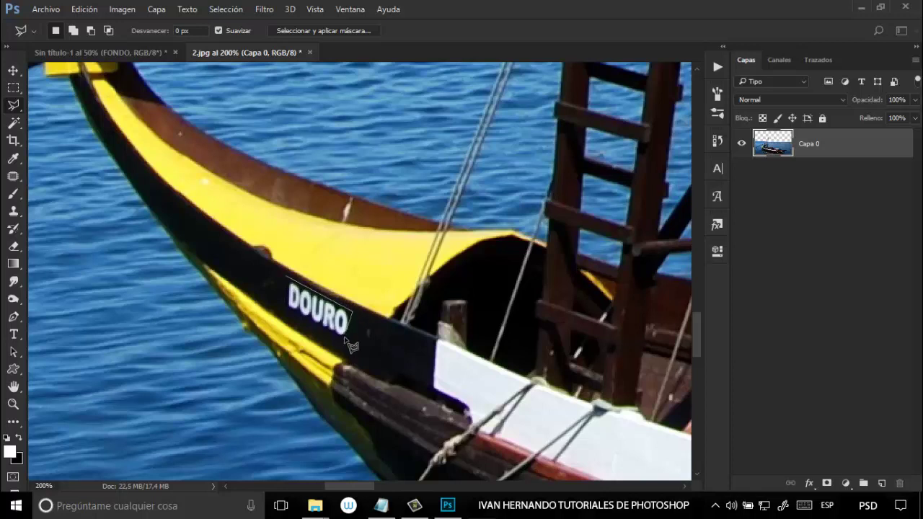
left_click(347, 339)
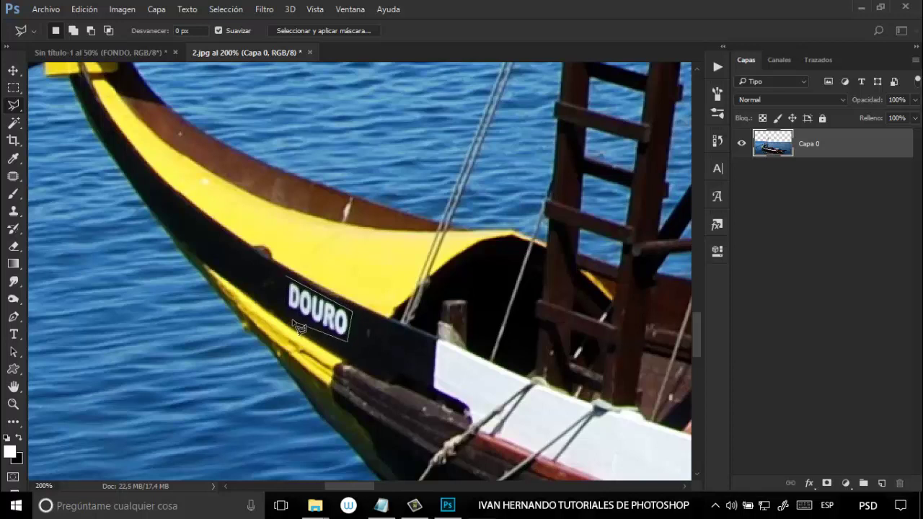
left_click(289, 282)
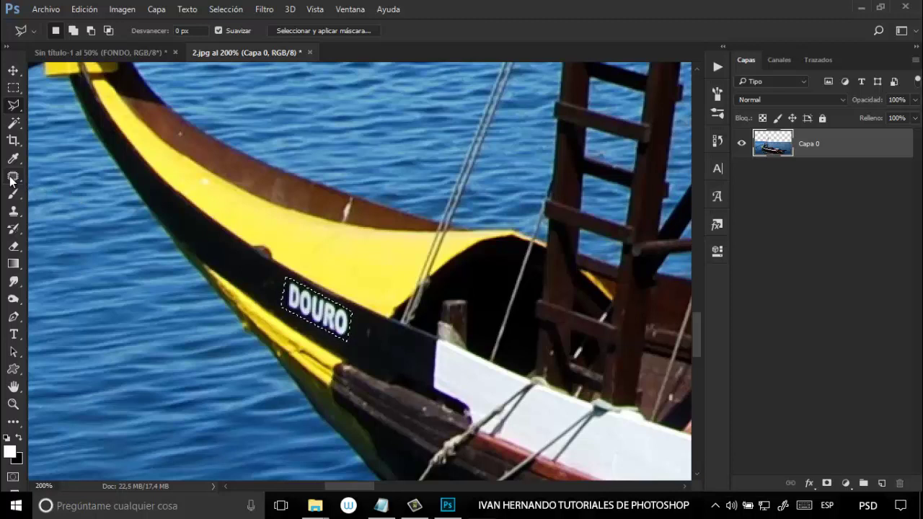
Patch the selected DOURO lettering with the plain black hull area beside it and clear the selection
left_click(10, 181)
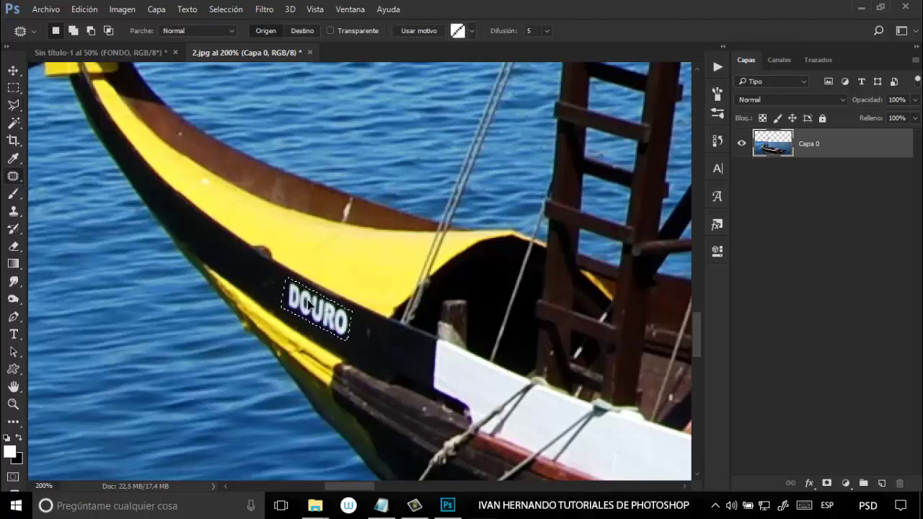
left_click_drag(309, 302, 373, 338)
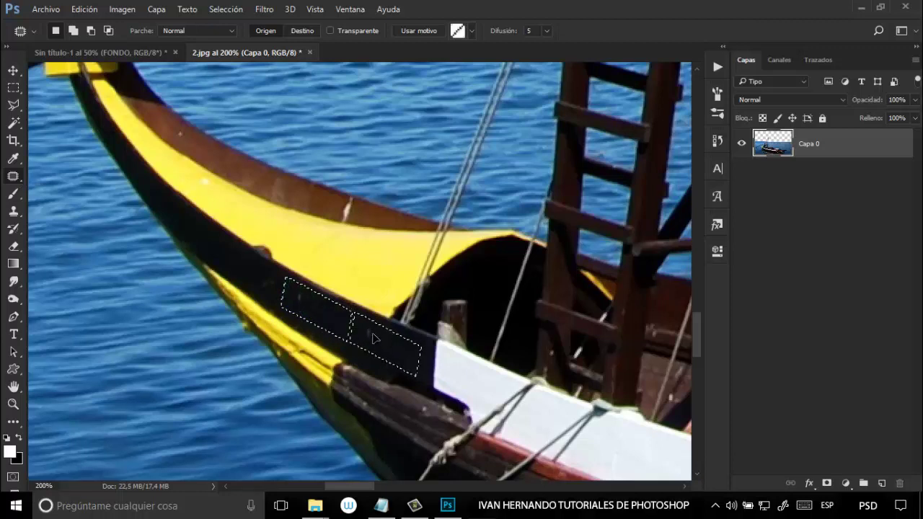
left_click_drag(381, 343, 377, 340)
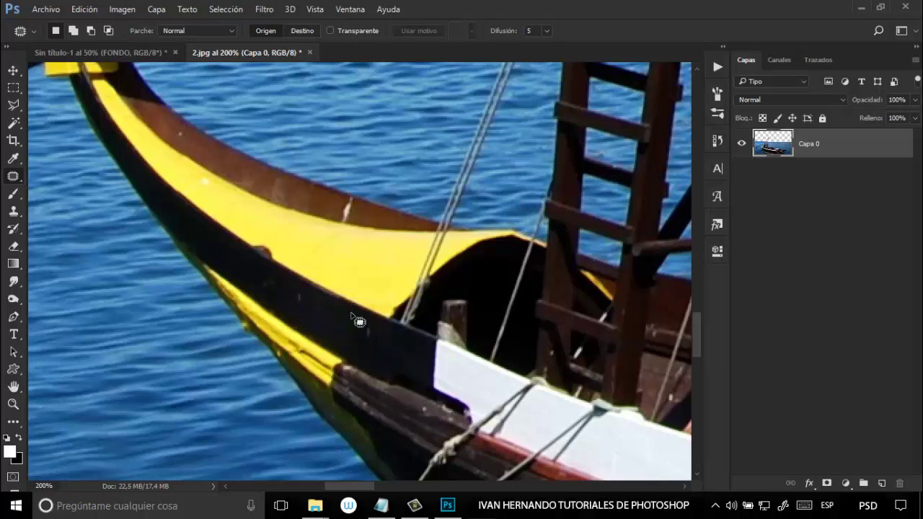
mouse_move(343, 311)
left_mouse_down()
mouse_move(323, 331)
mouse_move(339, 341)
mouse_move(359, 332)
mouse_move(343, 309)
mouse_move(396, 361)
left_mouse_up()
key("ctrl+d")
Outline the QUINTA lettering on the white hull band with a four-cornered Polygonal Lasso selection
left_click(387, 490)
scroll(407, 394, "down", 5)
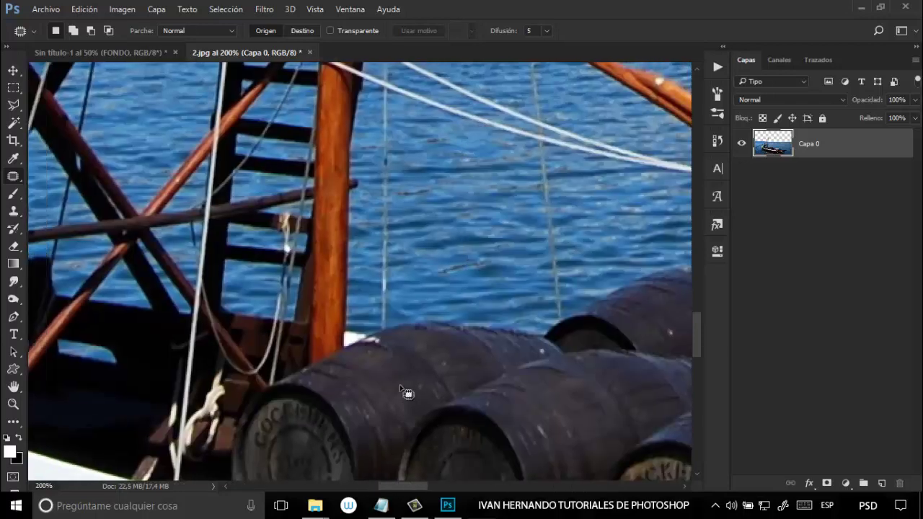
scroll(408, 394, "down", 3)
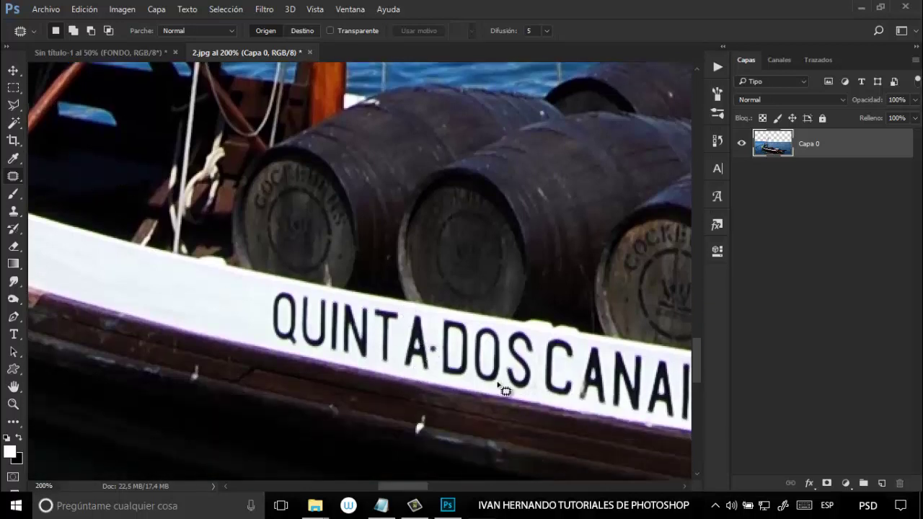
mouse_move(416, 489)
left_mouse_down()
mouse_move(429, 489)
mouse_move(419, 489)
left_mouse_up()
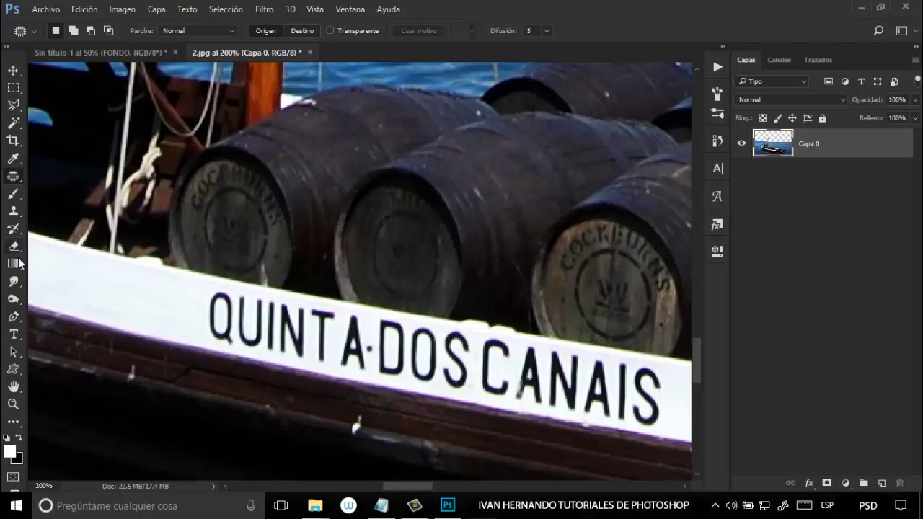
left_click(15, 105)
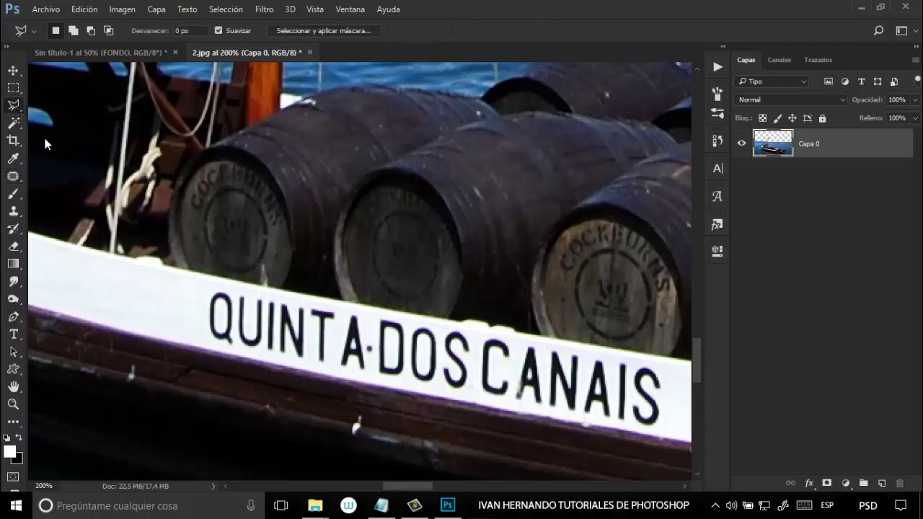
left_click(202, 283)
left_click(375, 317)
left_click(373, 373)
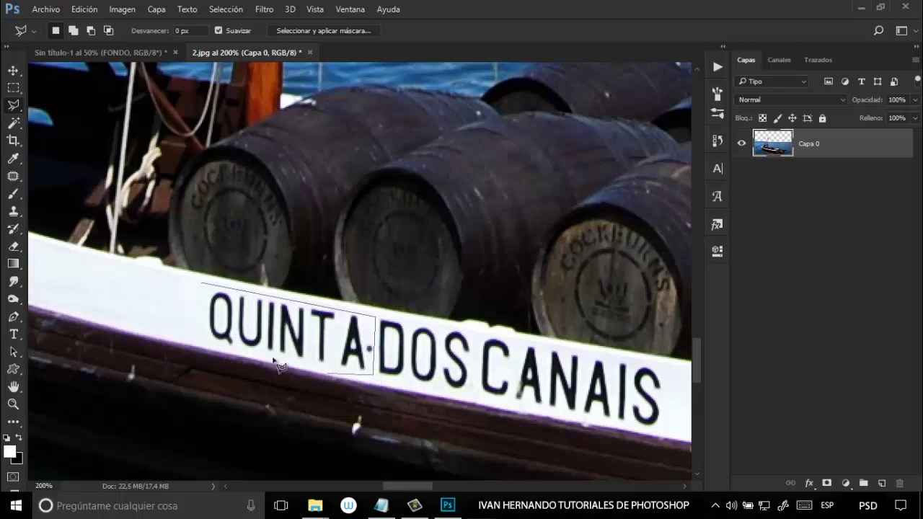
left_click(199, 341)
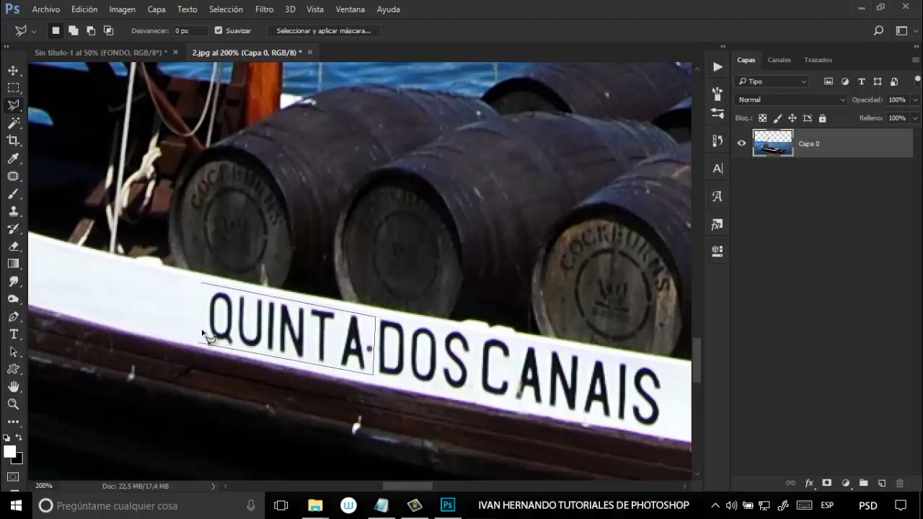
left_click(203, 285)
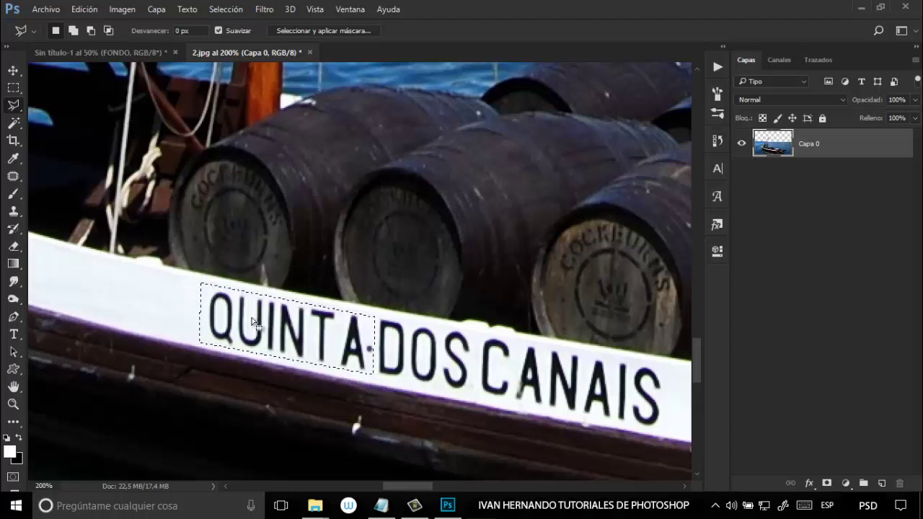
Patch the selected QUINTA lettering with the plain white hull area ahead of it and clear the selection
left_click(14, 177)
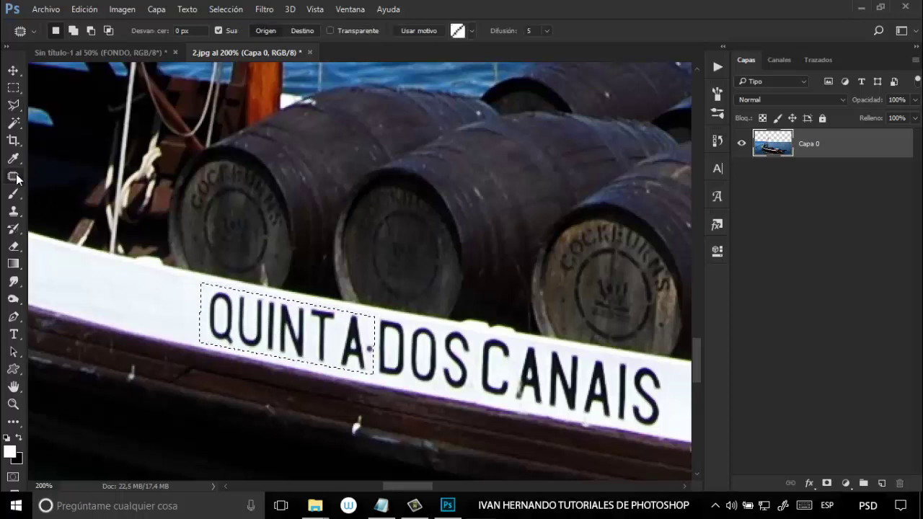
left_click_drag(401, 487, 386, 487)
left_click_drag(503, 335, 321, 300)
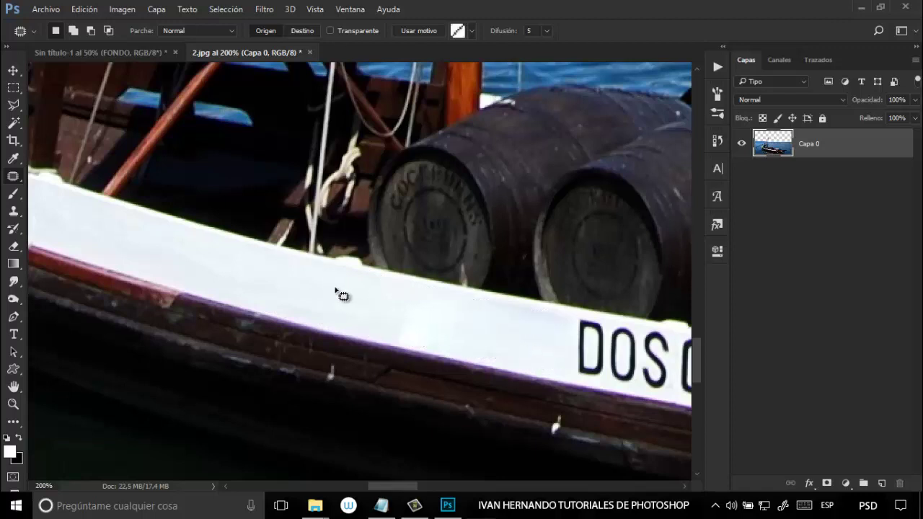
key("ctrl+d")
Select DOS and the first letter of CANAIS on the white band with a four-cornered Polygonal Lasso outline
mouse_move(394, 489)
left_mouse_down()
mouse_move(420, 489)
mouse_move(411, 489)
left_mouse_up()
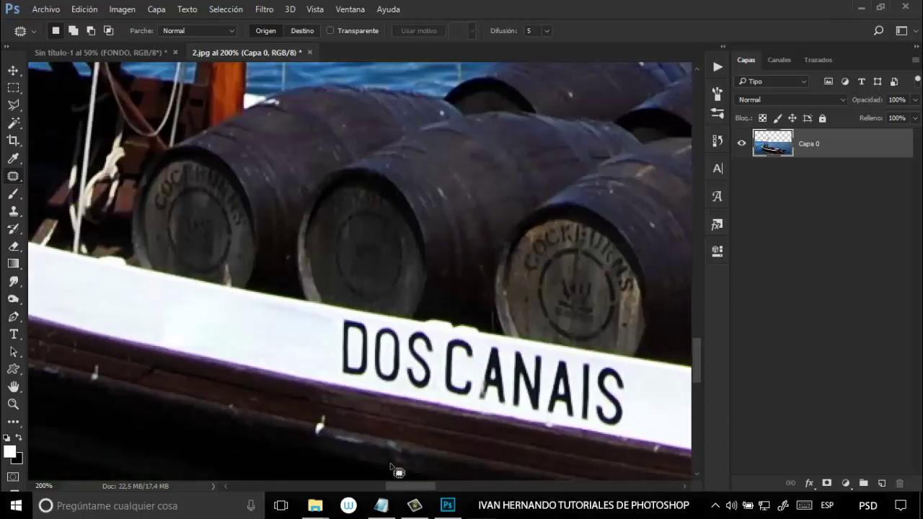
left_click(13, 105)
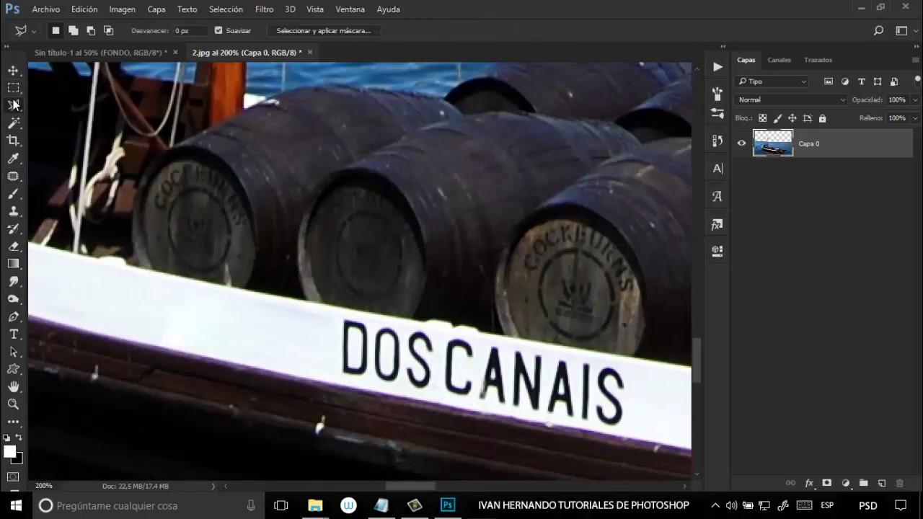
scroll(398, 247, "down", 1)
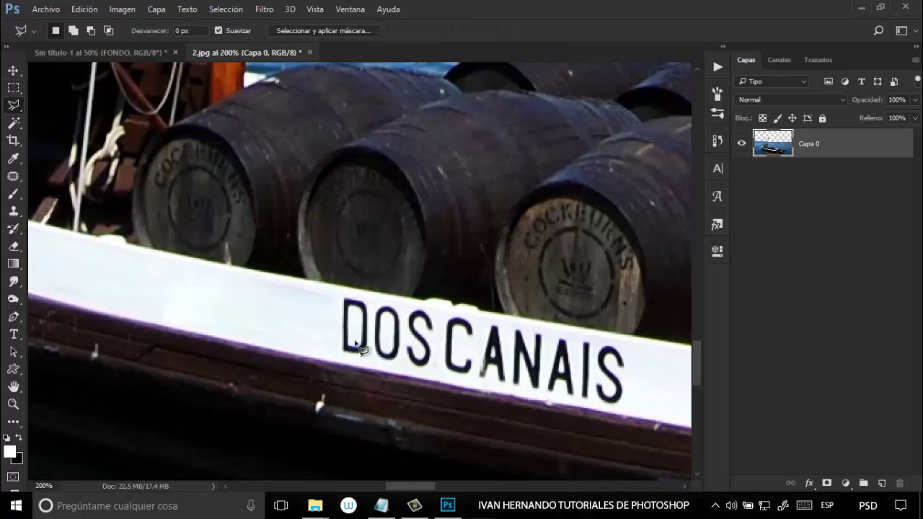
left_click(332, 351)
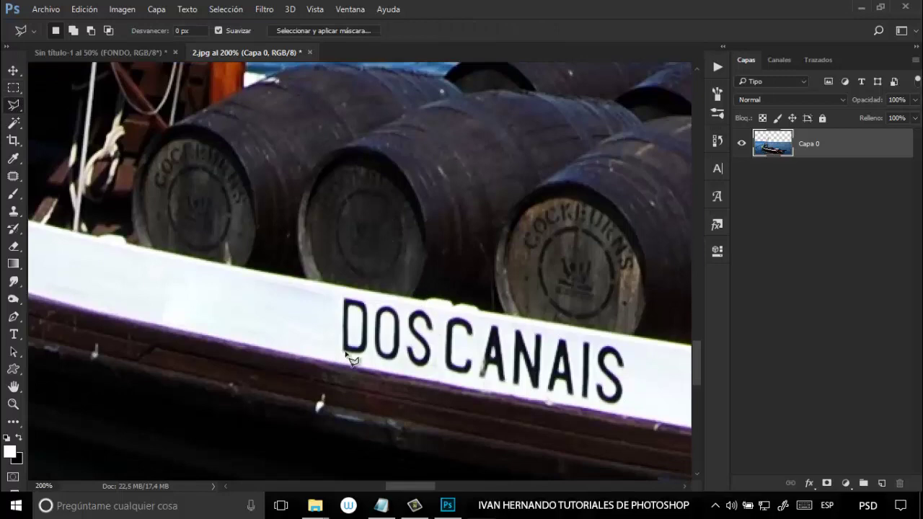
left_click(473, 376)
left_click(479, 318)
left_click(334, 292)
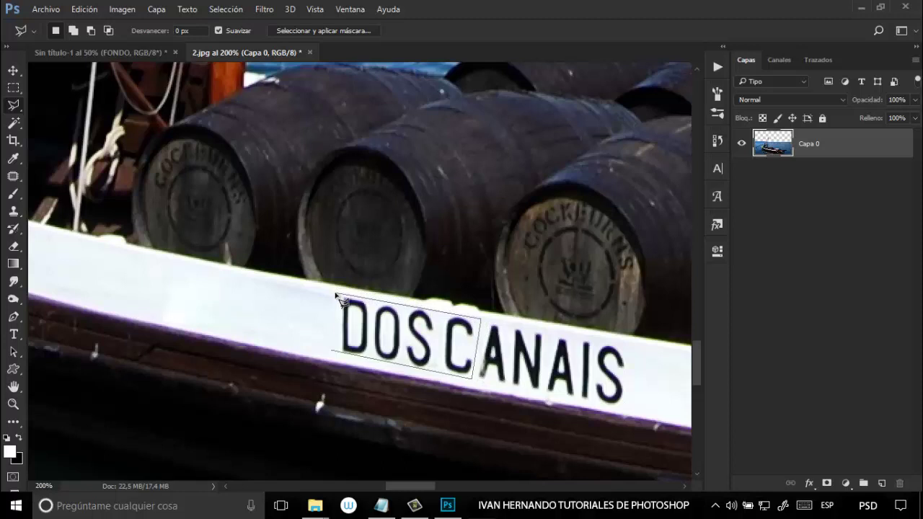
left_click(333, 352)
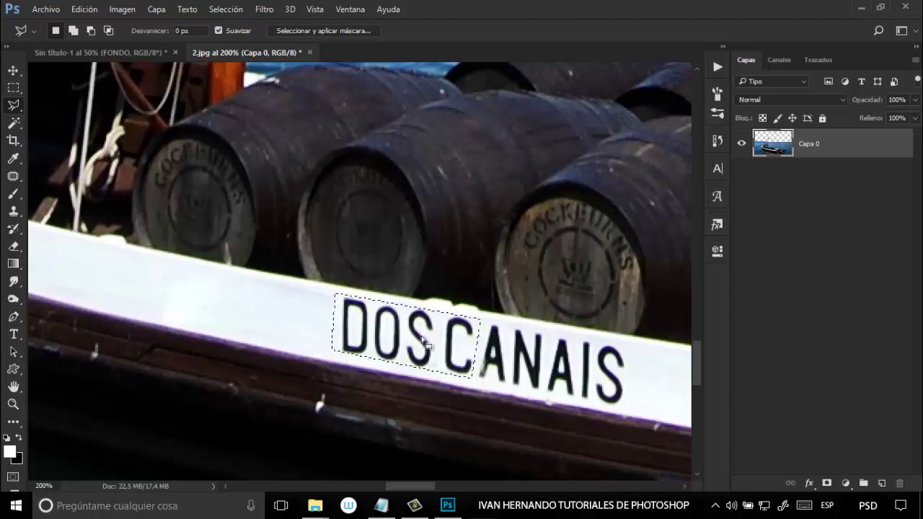
Patch the selected DOS C letters with the already cleaned white band beside them and clear the selection
left_click(13, 176)
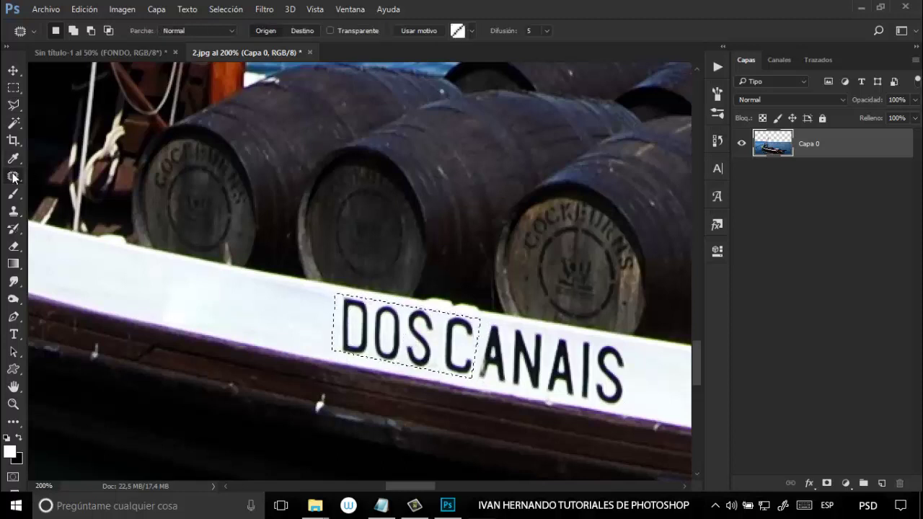
left_click_drag(416, 350, 250, 317)
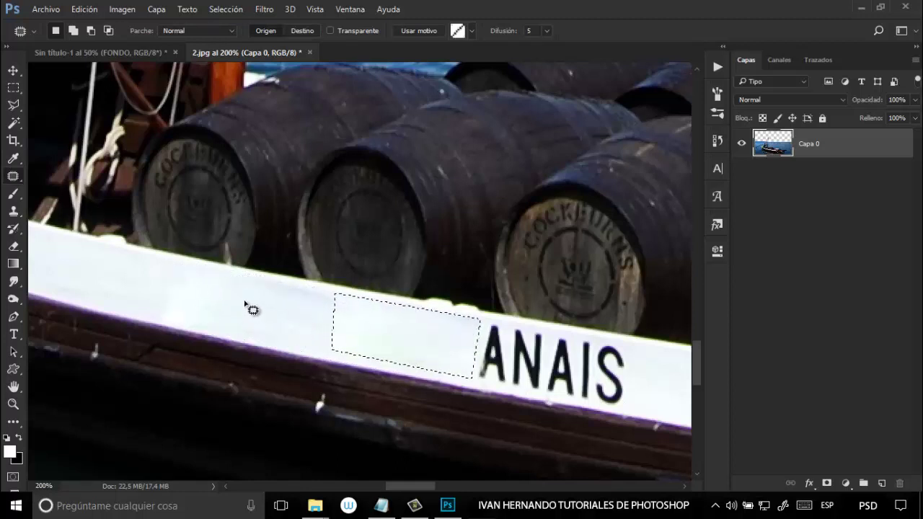
key("ctrl+d")
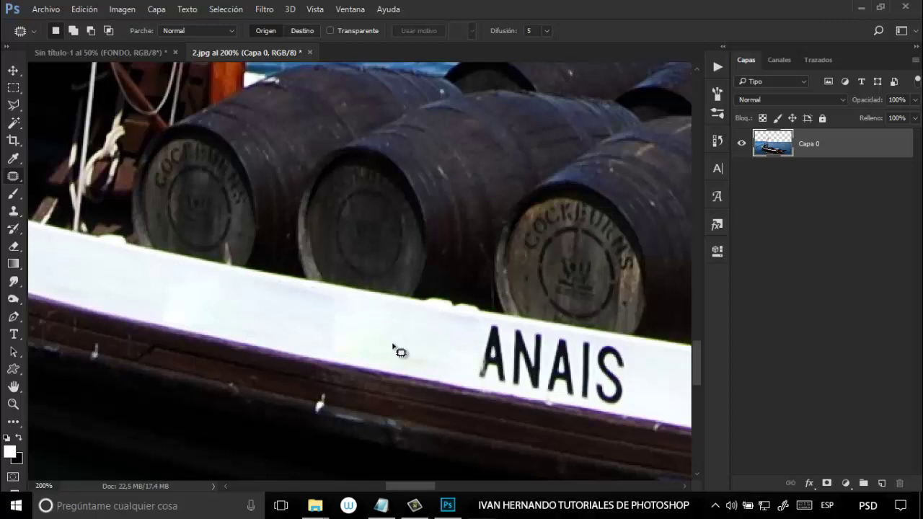
Draw a closed four-point Pen path around the remaining ANAIS letters and convert it into a selection
left_click_drag(417, 488, 434, 487)
scroll(375, 397, "down", 2)
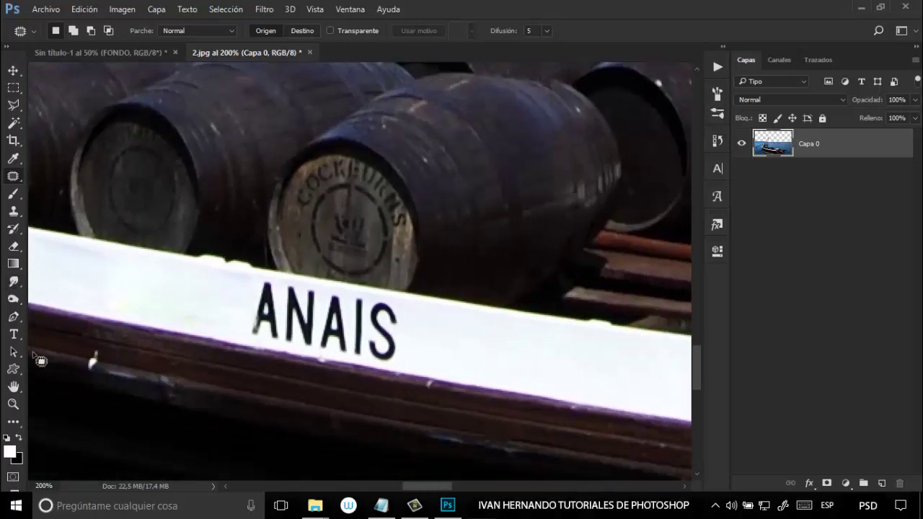
left_click(13, 318)
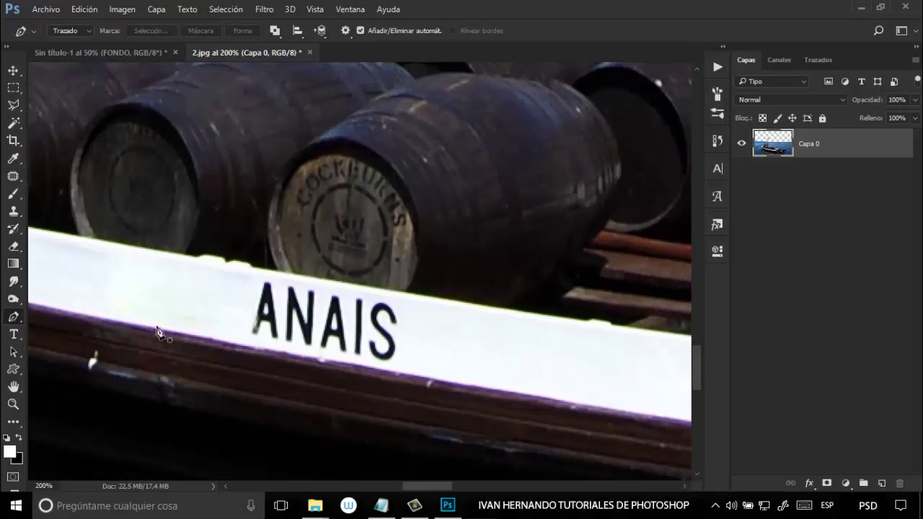
left_click(252, 276)
left_click(407, 302)
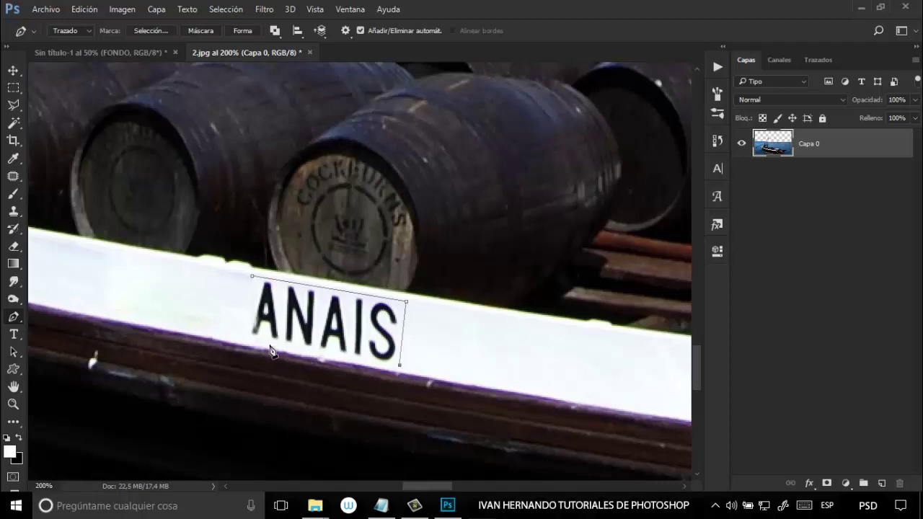
left_click(245, 337)
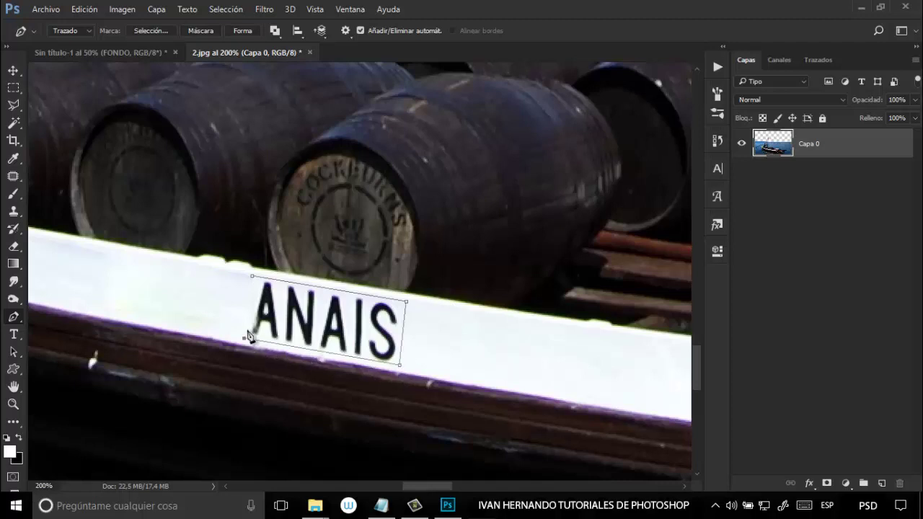
left_click(252, 277)
key("ctrl+Return")
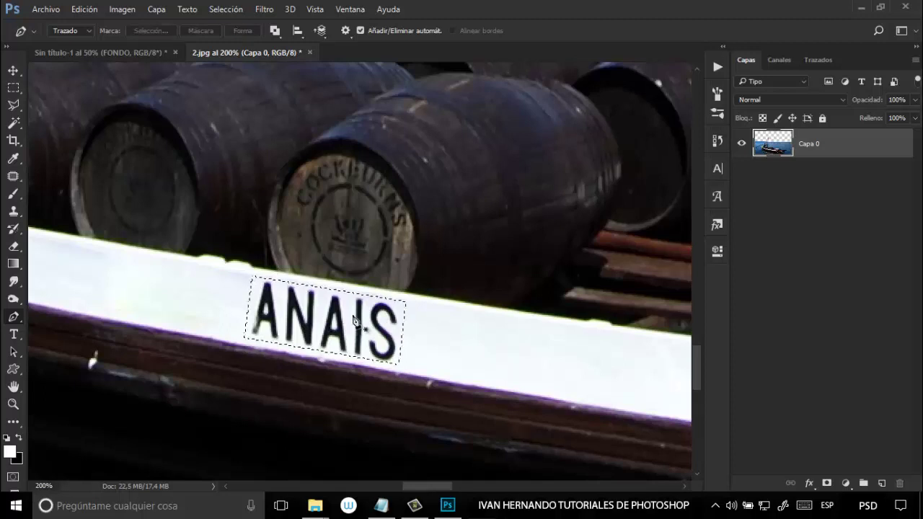
Patch the selected ANAIS letters with the blank white hull area following them and clear the selection
left_click(12, 176)
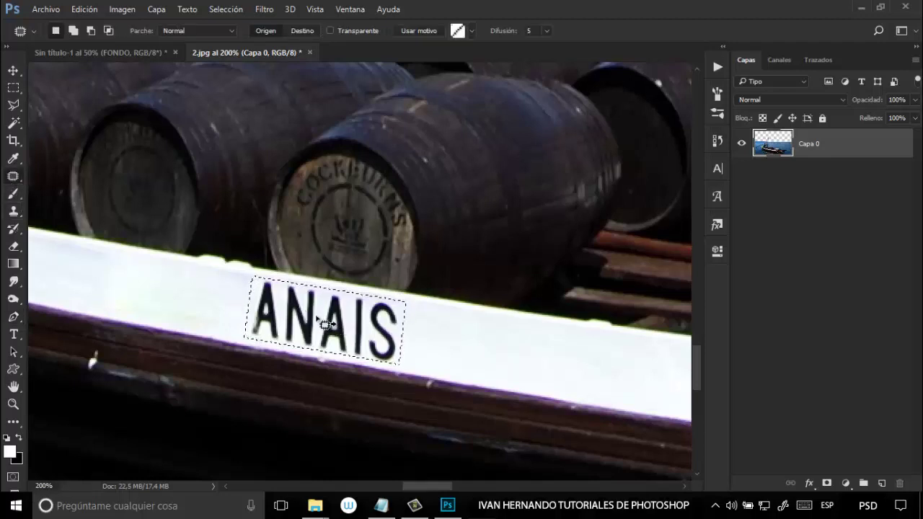
left_click_drag(325, 319, 498, 347)
key("ctrl+d")
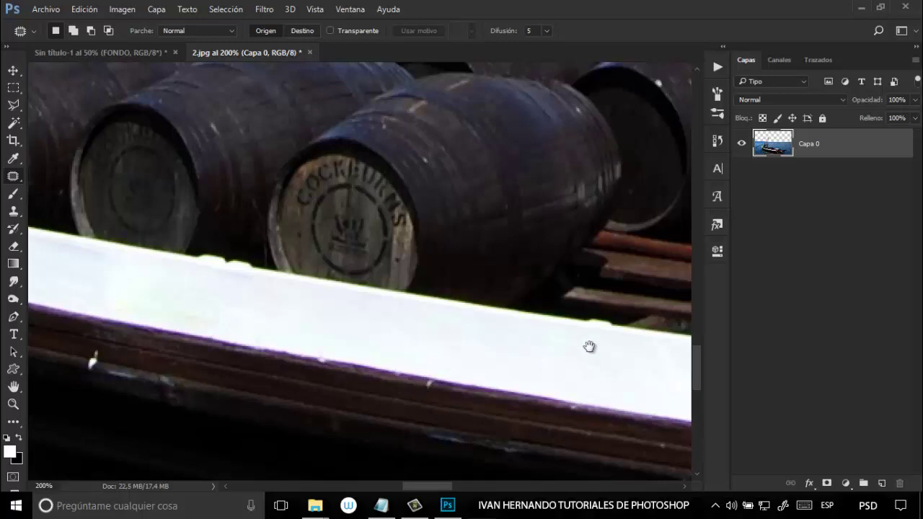
Outline the white registration lettering on the brown hull plank with a closed Polygonal Lasso selection
left_click_drag(589, 347, 90, 238)
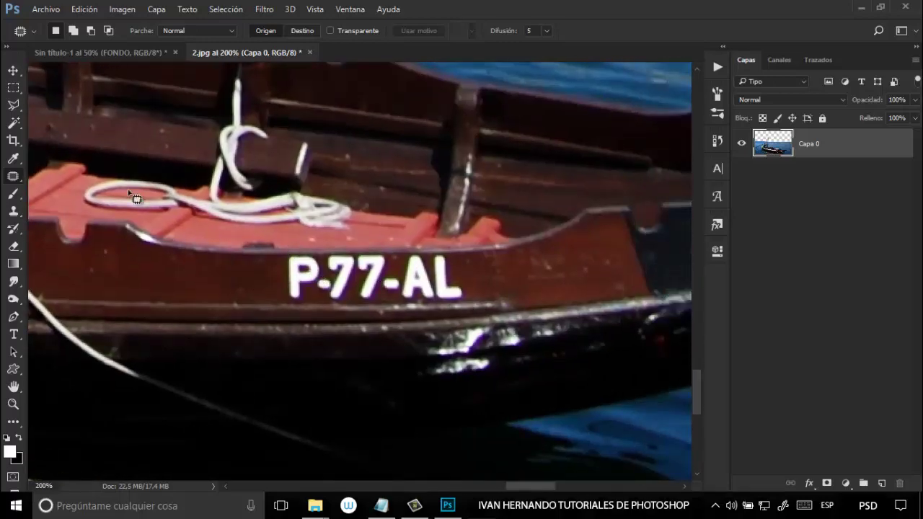
mouse_move(17, 110)
left_mouse_down()
mouse_move(29, 103)
mouse_move(50, 117)
left_mouse_up()
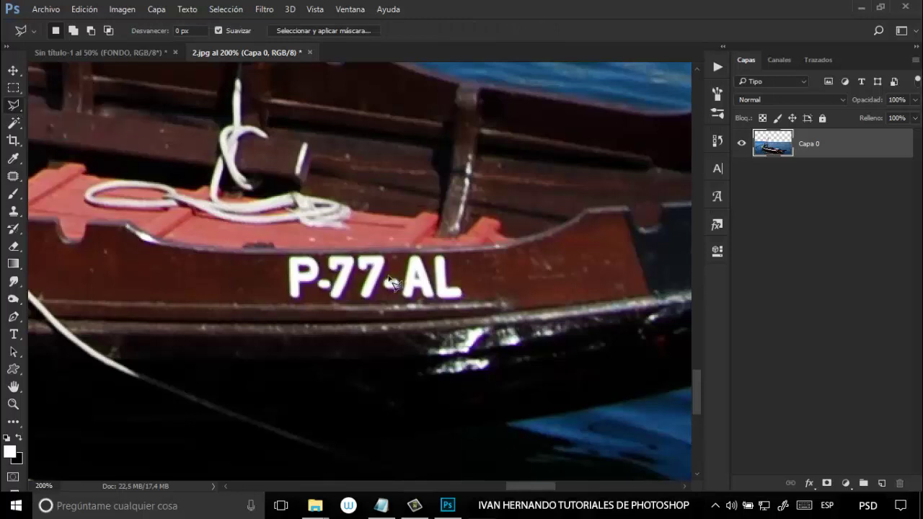
left_click(285, 256)
left_click(470, 298)
left_click(281, 302)
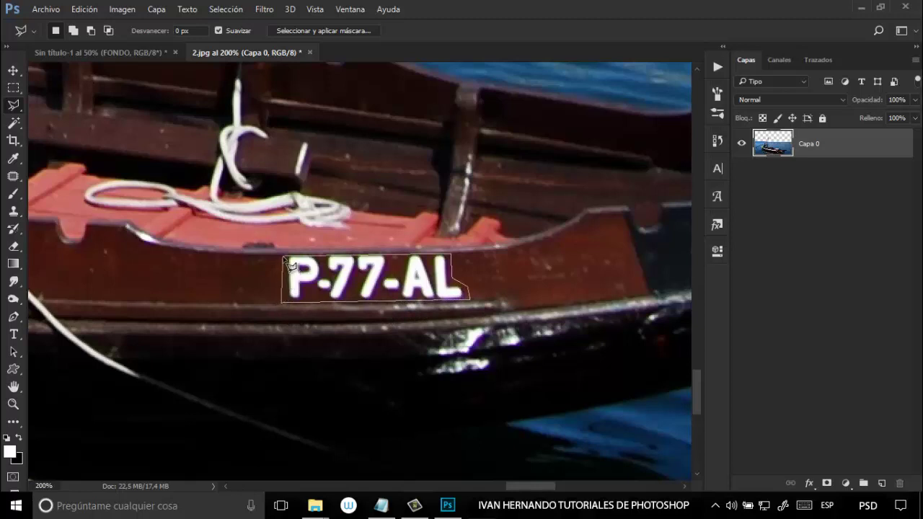
left_click(287, 264)
Patch the selected registration lettering with the plain brown wood to its left and clear the selection
left_click(13, 176)
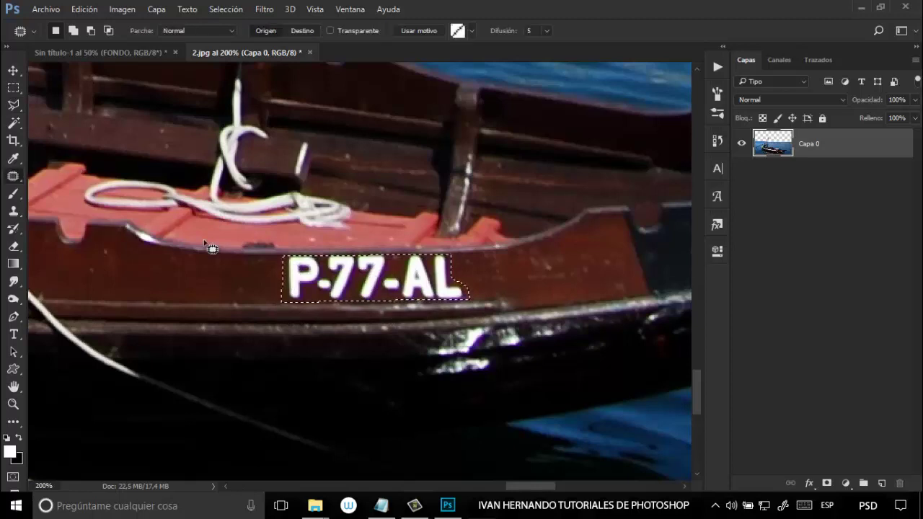
left_click_drag(381, 285, 175, 282)
left_click(589, 267)
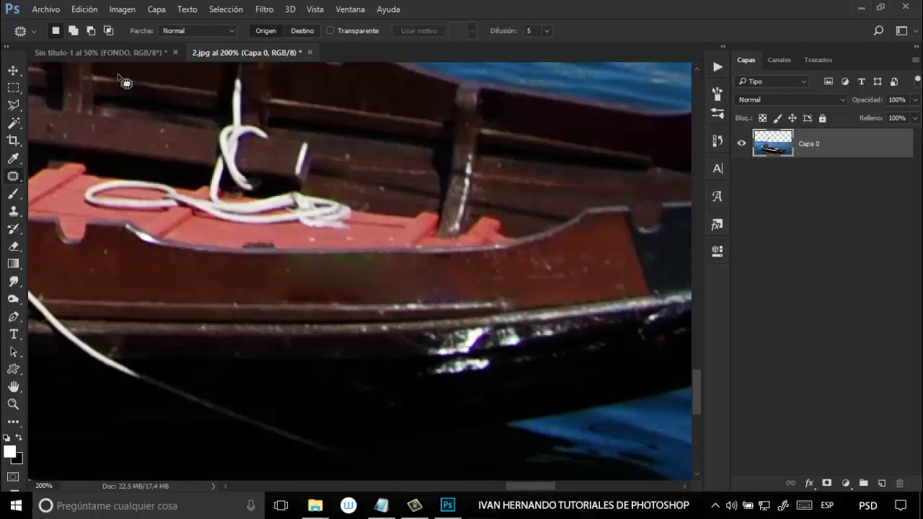
Select the left end of the retouched brown plank with a rectangular marquee, patch it with neighbouring wood, and deselect
left_click(13, 89)
left_click_drag(270, 291, 202, 282)
key("j")
key("ctrl+d")
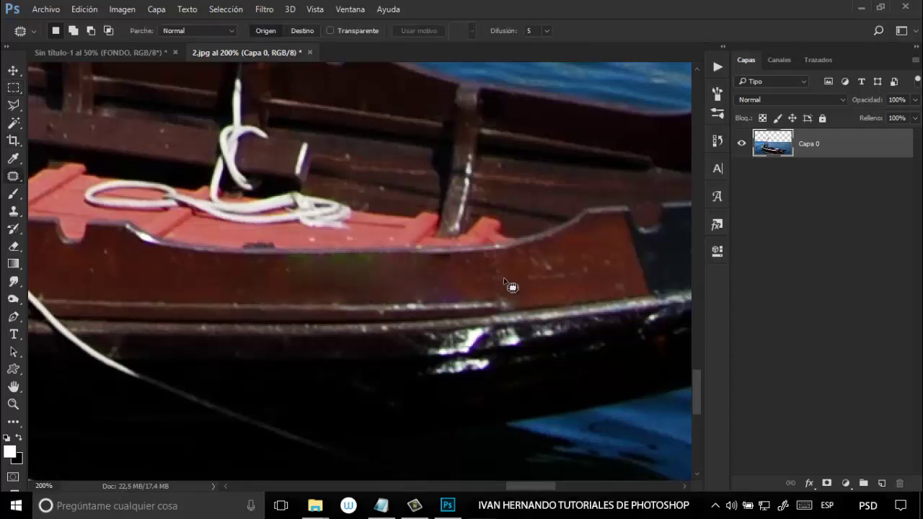
Marquee-select the purplish spot at the lower right of the retouched plank, patch it with clean reddish wood, and deselect
left_click(14, 88)
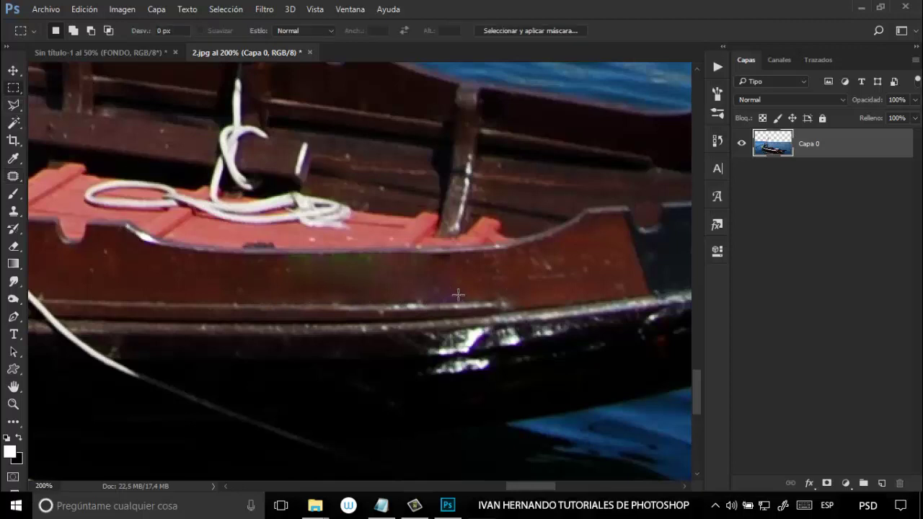
left_click_drag(455, 295, 577, 281)
key("j")
left_click_drag(592, 244, 592, 243)
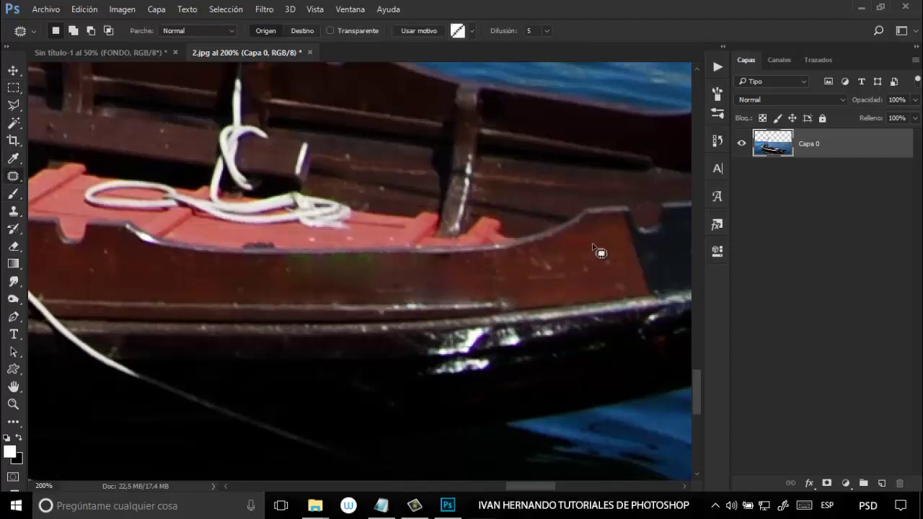
key("ctrl+d")
Marquee-select the dark upper edge at the right end of the retouched plank, patch it with clean wood, and deselect
left_click(13, 88)
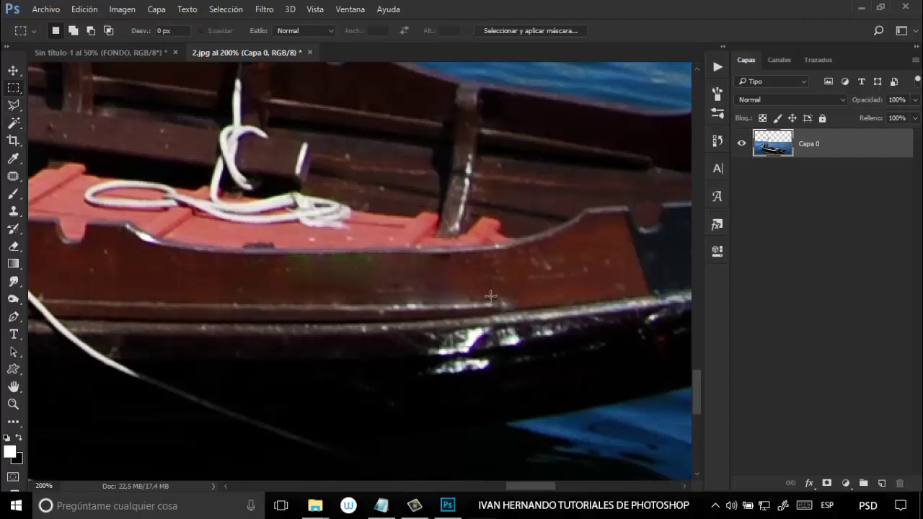
left_click_drag(422, 254, 570, 278)
left_click(13, 177)
key("ctrl+d")
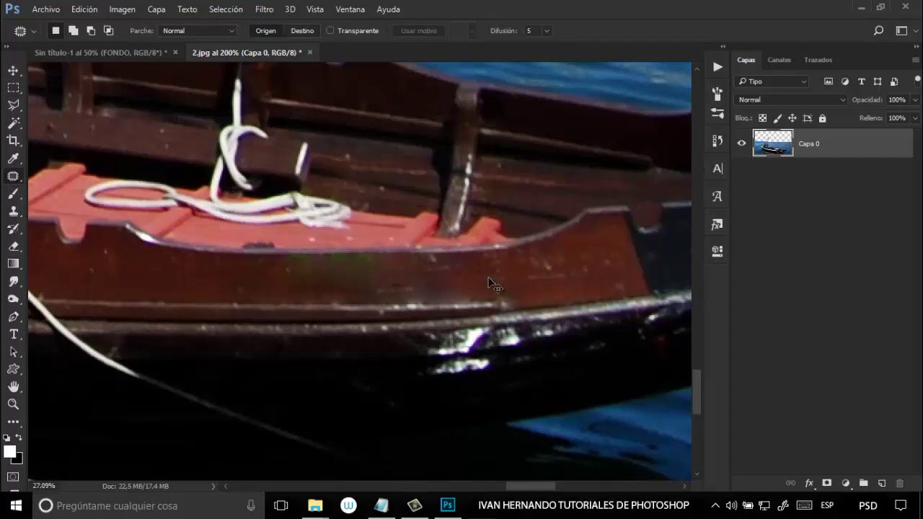
Outline the green and red flag at the end of the steering oar with a polygonal lasso selection
key("ctrl+0")
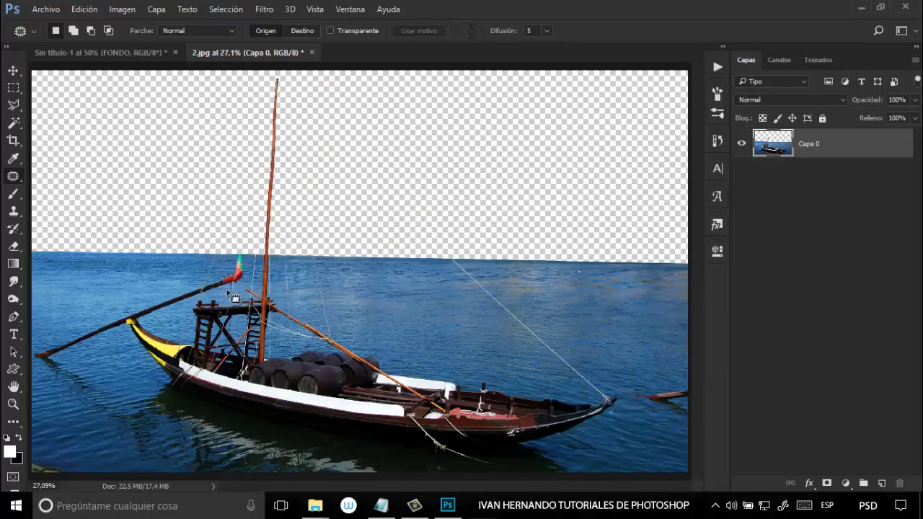
key("ctrl+plus")
key("ctrl+plus")
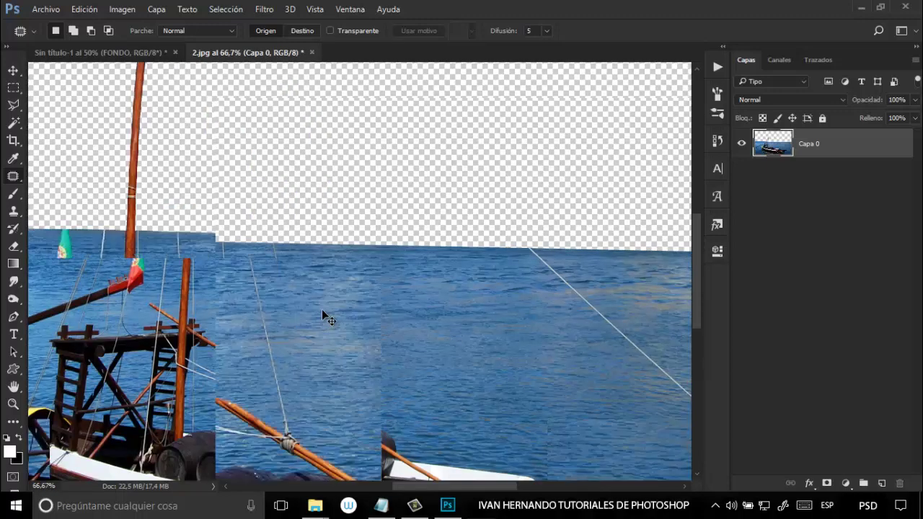
left_click_drag(436, 489, 385, 488)
key("ctrl+plus")
key("ctrl+plus")
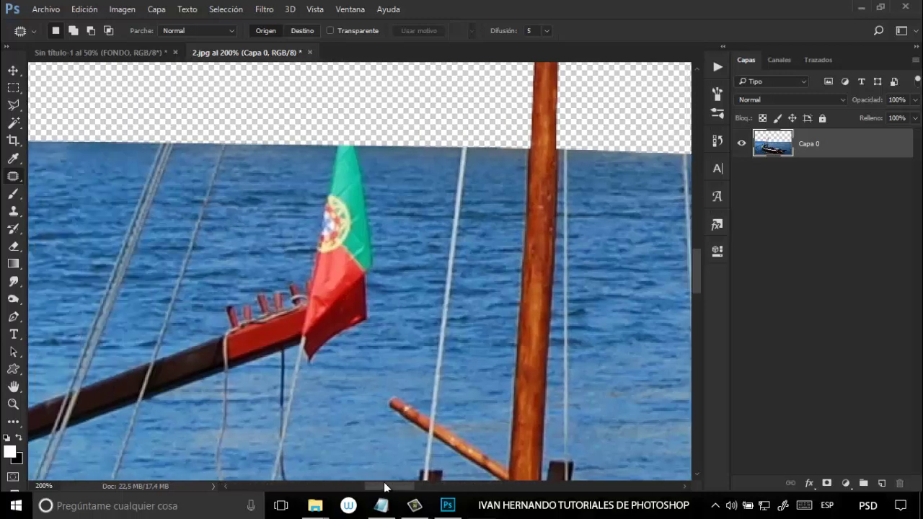
key("ctrl+minus")
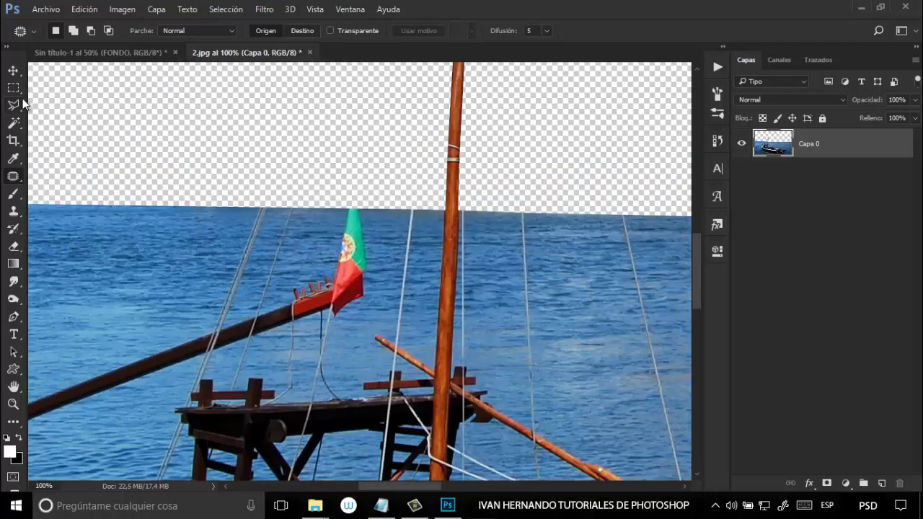
left_click_drag(23, 105, 47, 119)
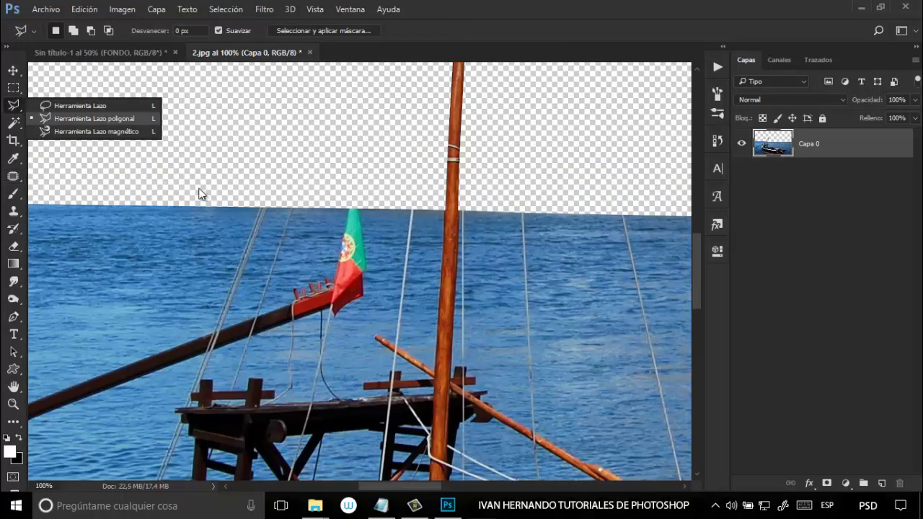
left_click(344, 193)
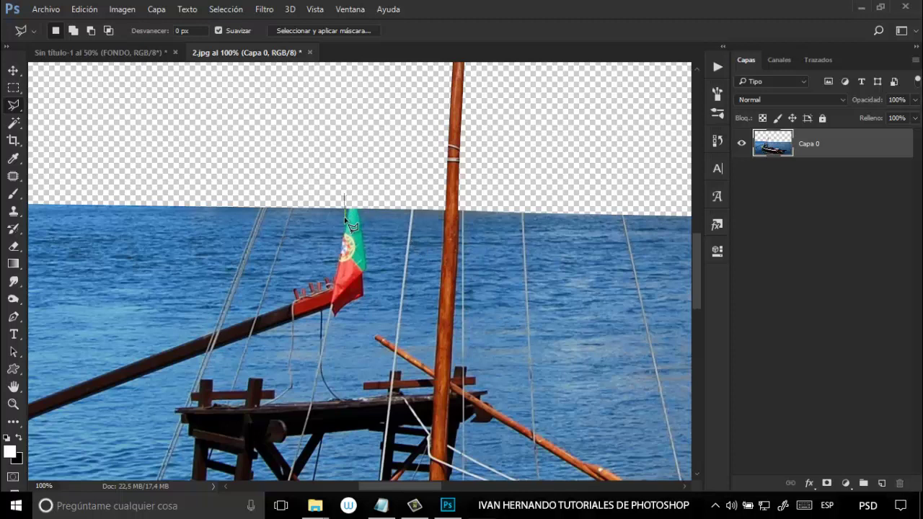
left_click(345, 220)
left_click(330, 284)
left_click(330, 318)
left_click(363, 303)
left_click(375, 282)
left_click(367, 190)
left_click(344, 190)
Patch the selected flag with the clean blue water to its left and clear the selection
left_click(13, 176)
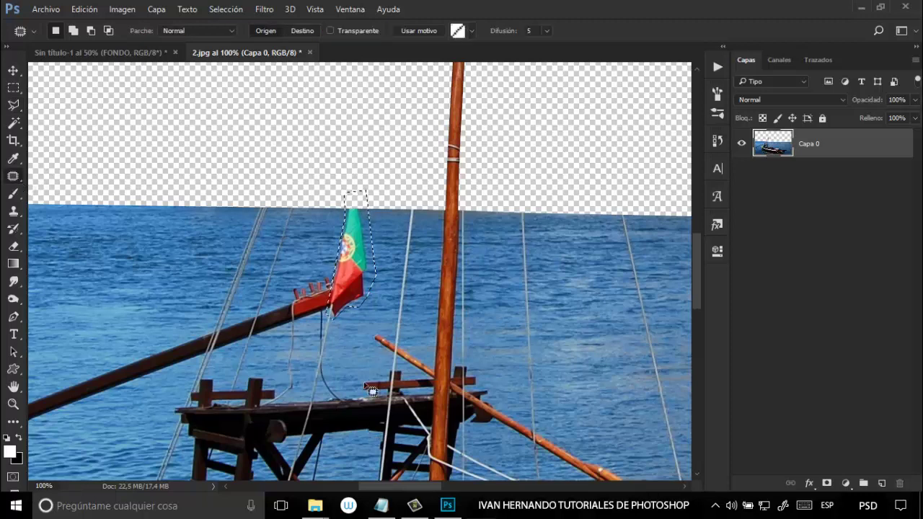
left_click_drag(355, 271, 154, 275)
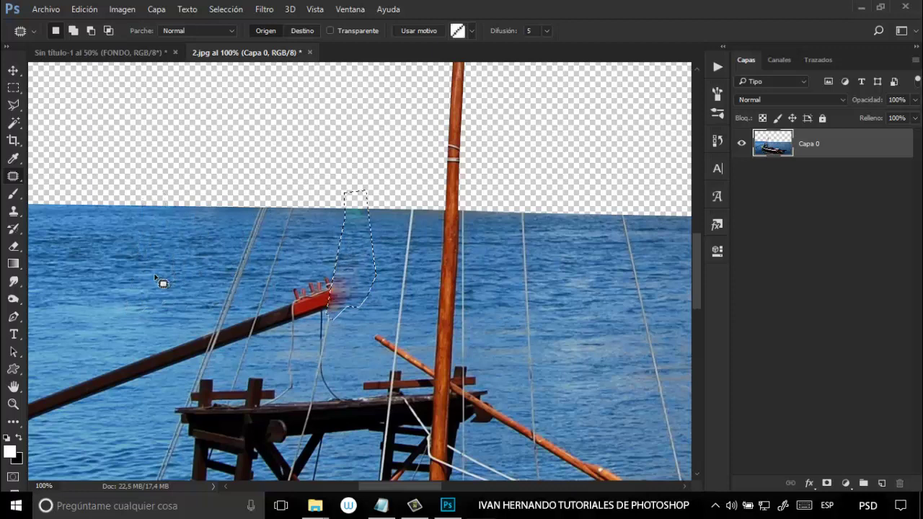
key("ctrl+d")
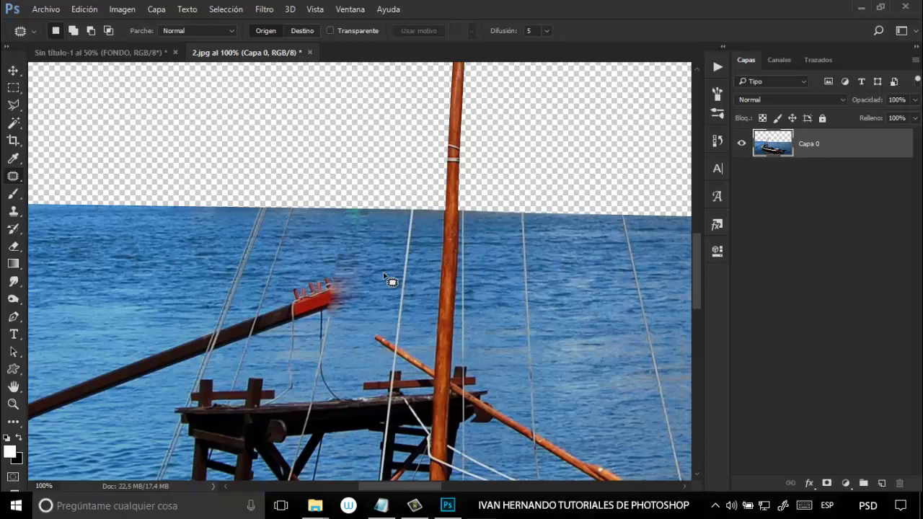
key("ctrl+0")
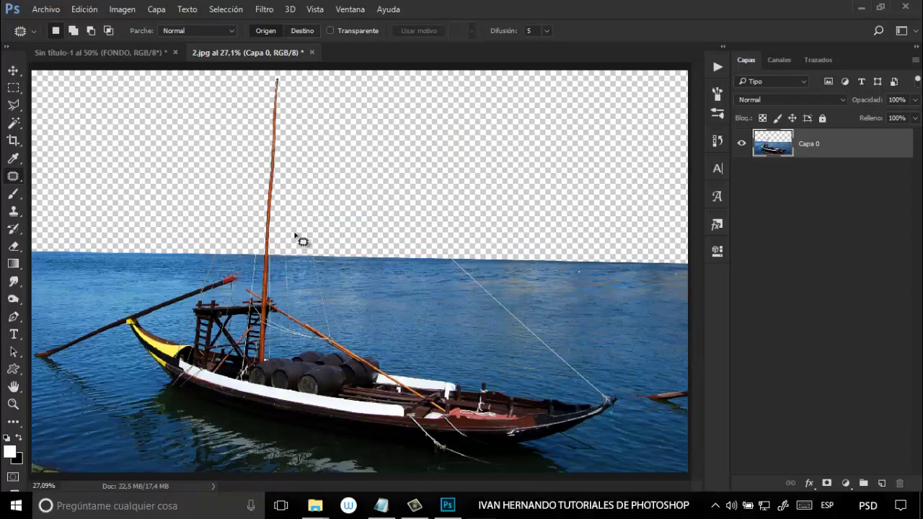
Copy the retouched boat layer into the Sin título-1 document and scale it proportionally to 51%
left_click(13, 70)
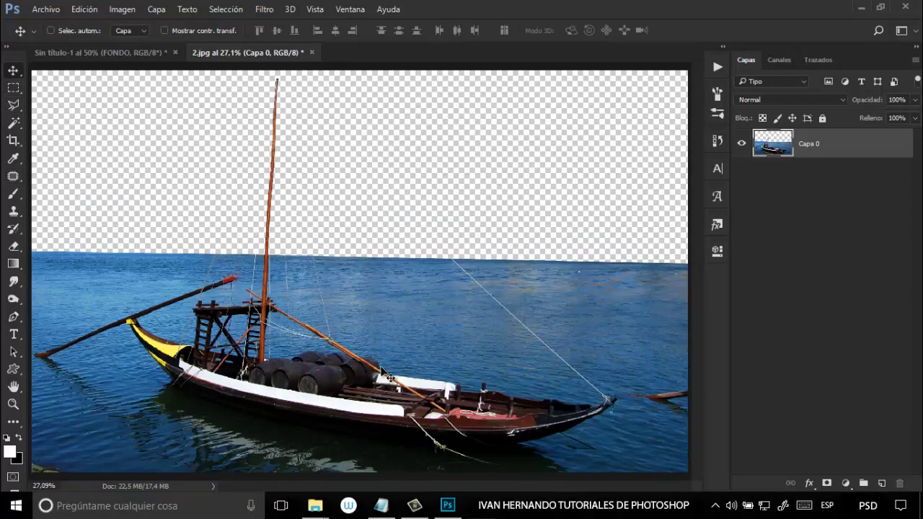
left_click_drag(418, 390, 411, 310)
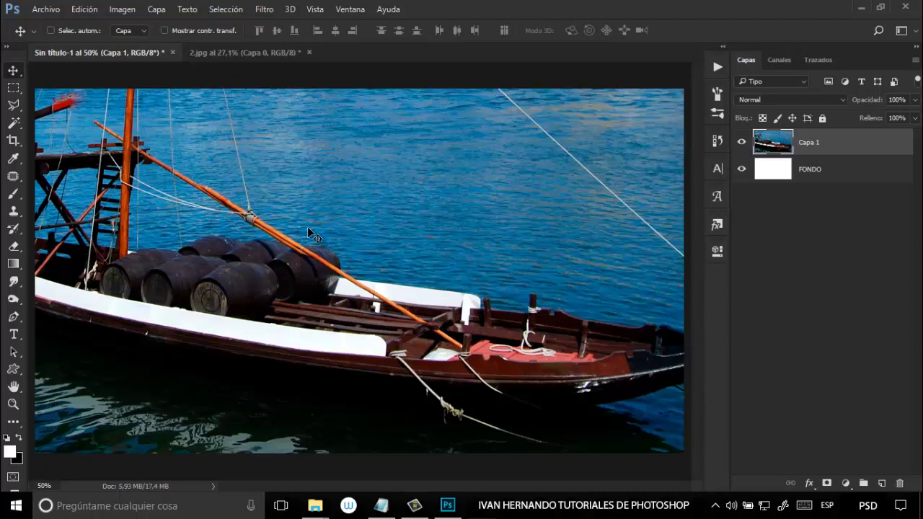
key("ctrl+t")
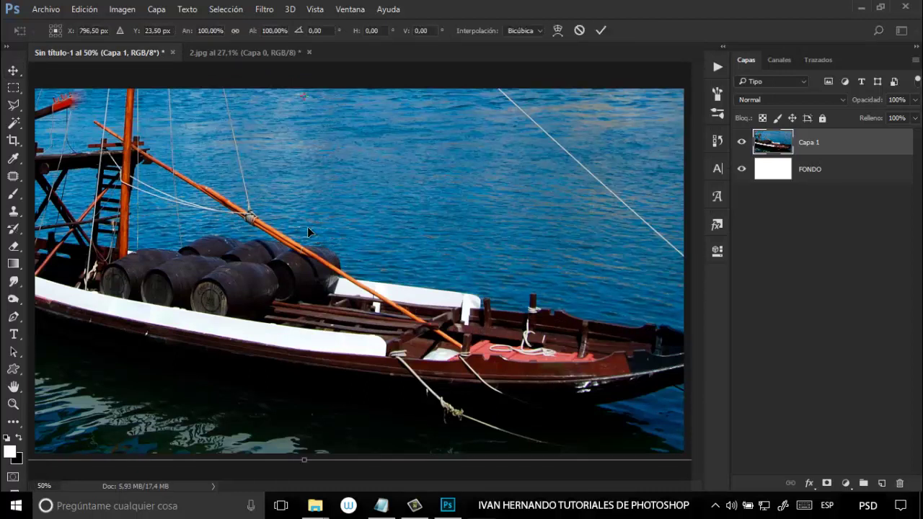
key("ctrl+minus")
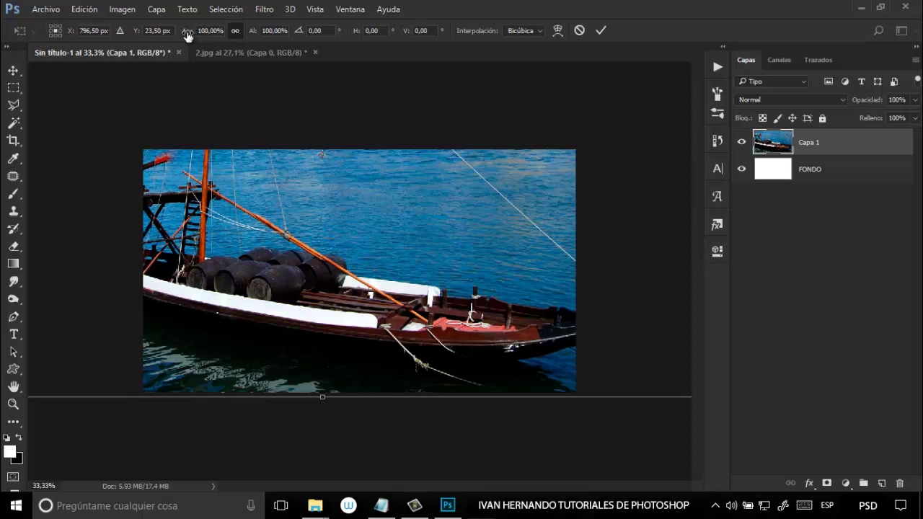
left_click_drag(187, 36, 156, 36)
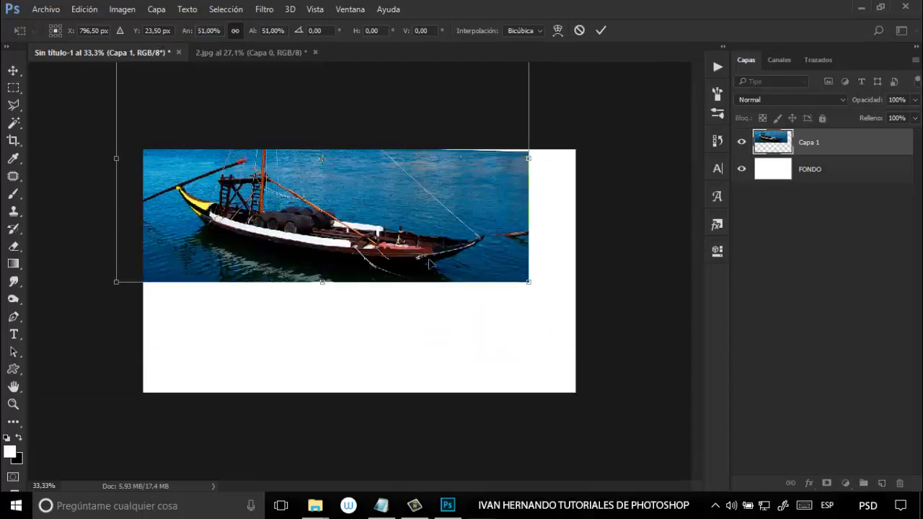
Align the boat layer with the canvas's lower left corner, enlarge it proportionally to 54.87% to span the full width, and apply the transform
left_click_drag(430, 263, 442, 349)
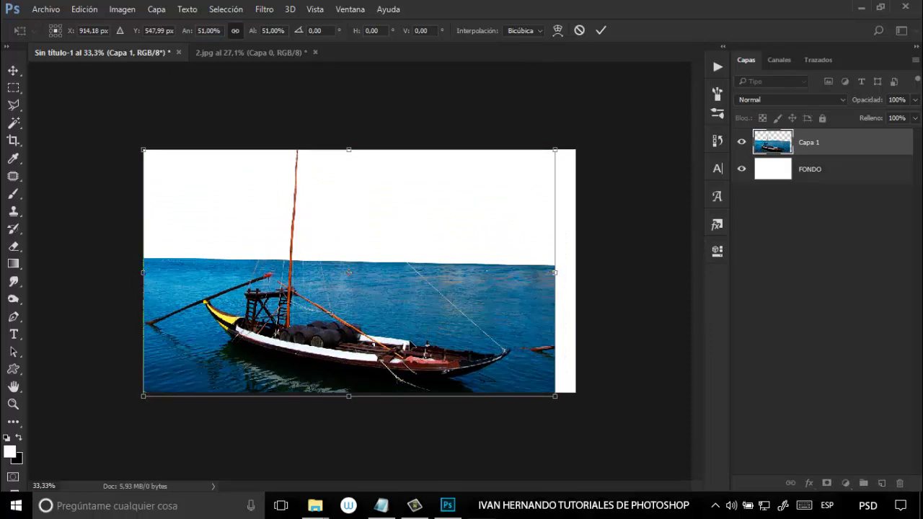
key("Left")
key("Left")
key("Left")
key("Left")
key("Left")
key("Left")
key("Left")
key("Left")
key("Left")
key("Left")
key("Left")
key("Left")
key("Left")
key("Left")
key("Left")
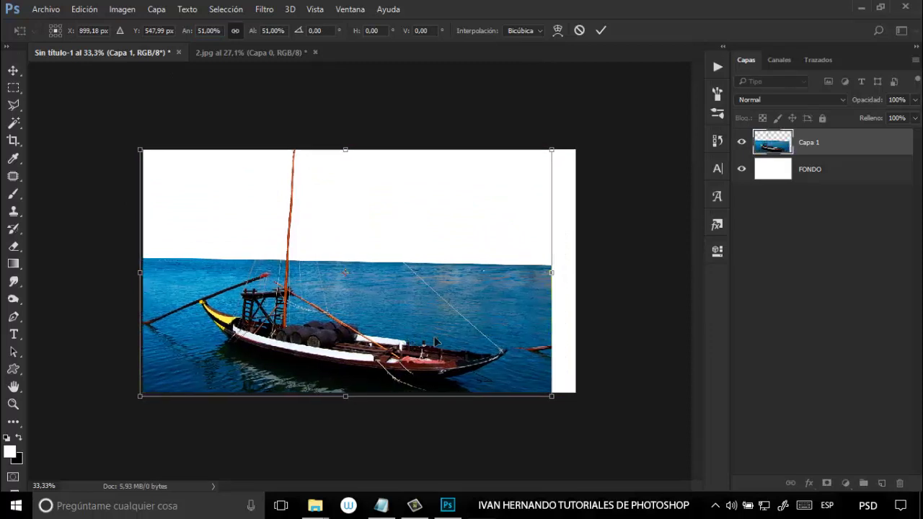
left_click_drag(553, 149, 586, 133)
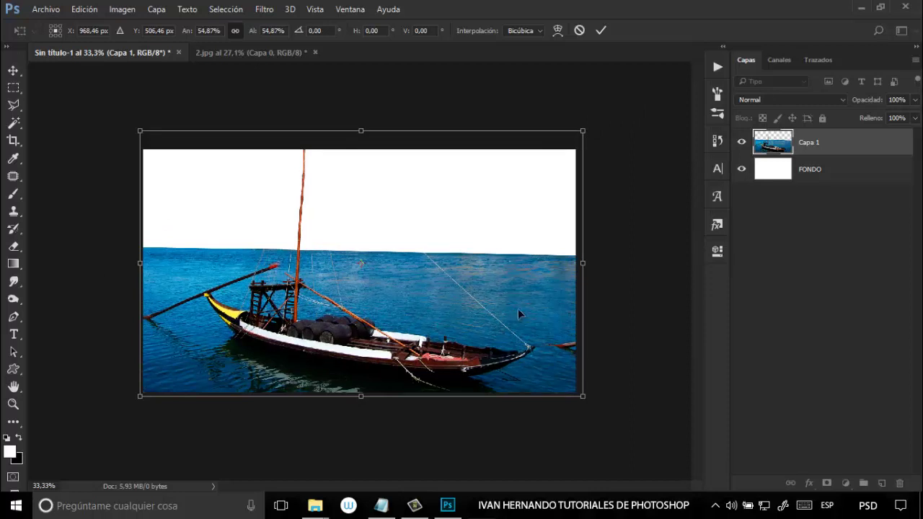
left_click(603, 33)
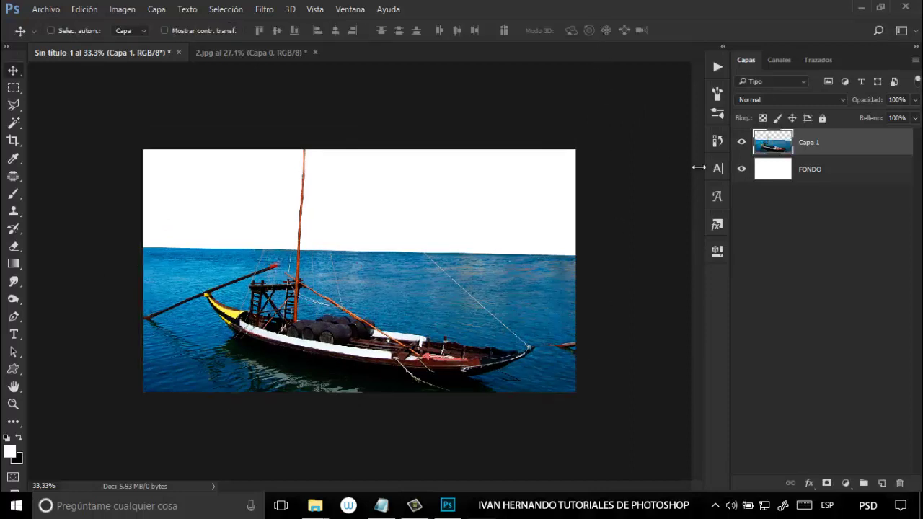
Rename the boat layer as BARCO
double_click(808, 143)
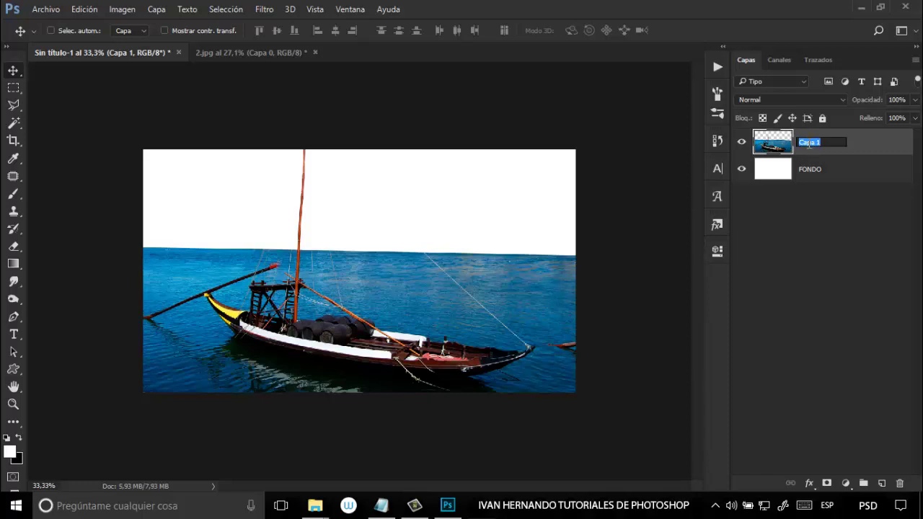
type("BARCO")
left_click(877, 147)
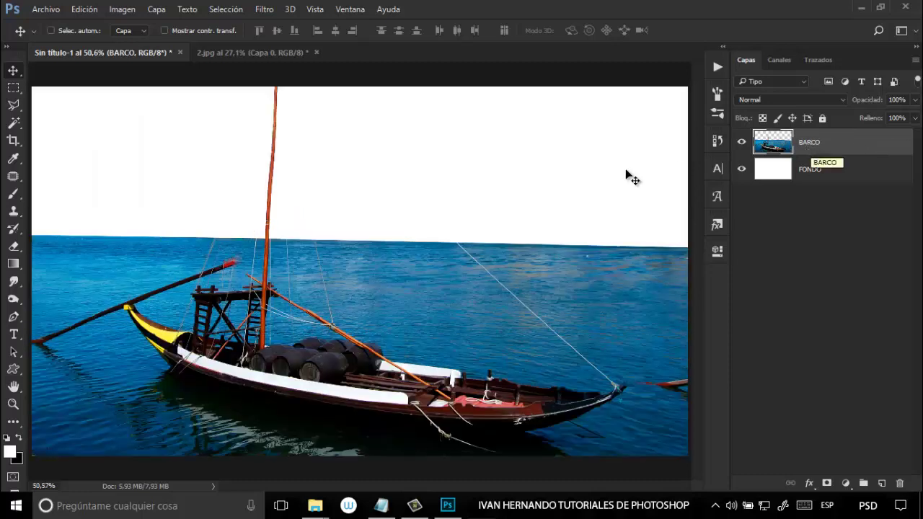
Close the 2.jpg source document and return to the montage
left_click(249, 54)
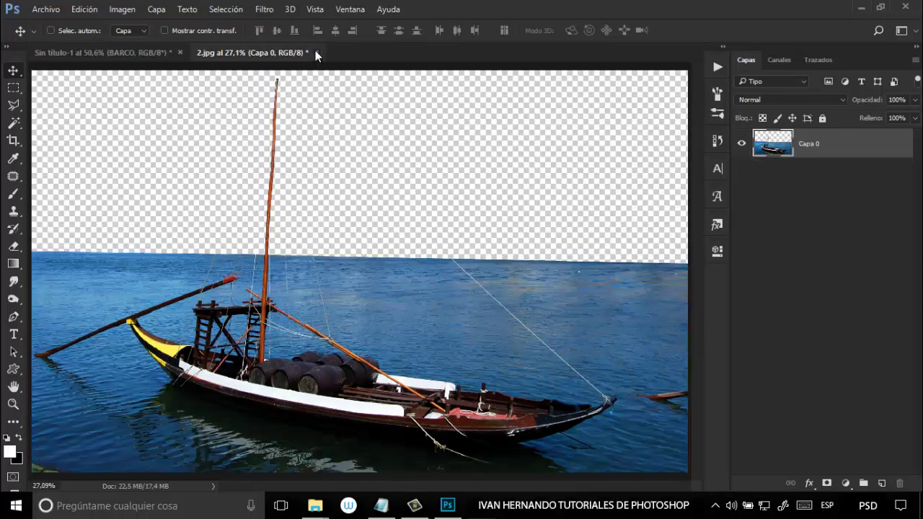
left_click(315, 53)
left_click(514, 194)
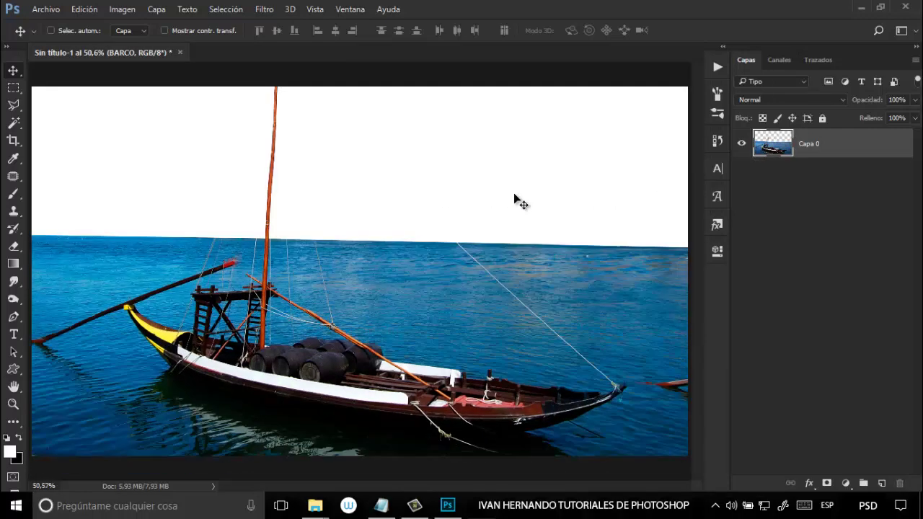
Open landscape image 1 from the NIEBLA folder and copy it into the montage as a layer above BARCO
left_click(50, 11)
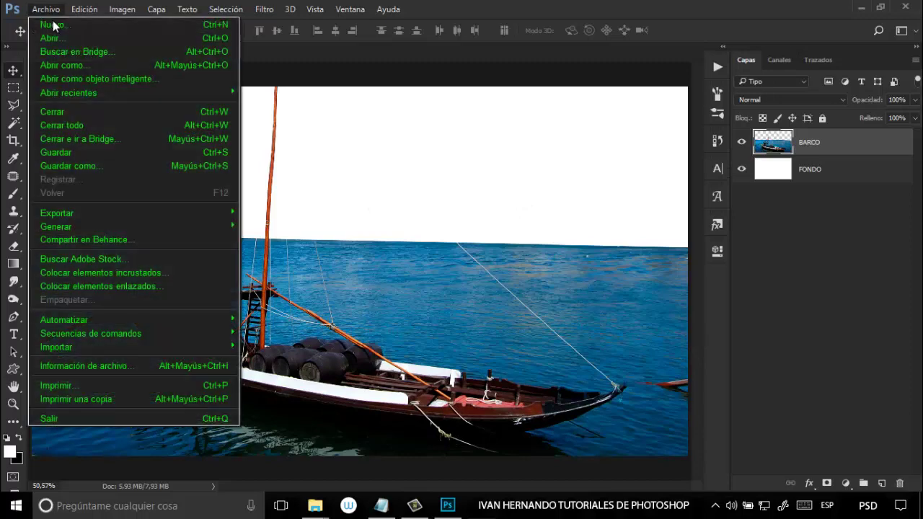
left_click(56, 37)
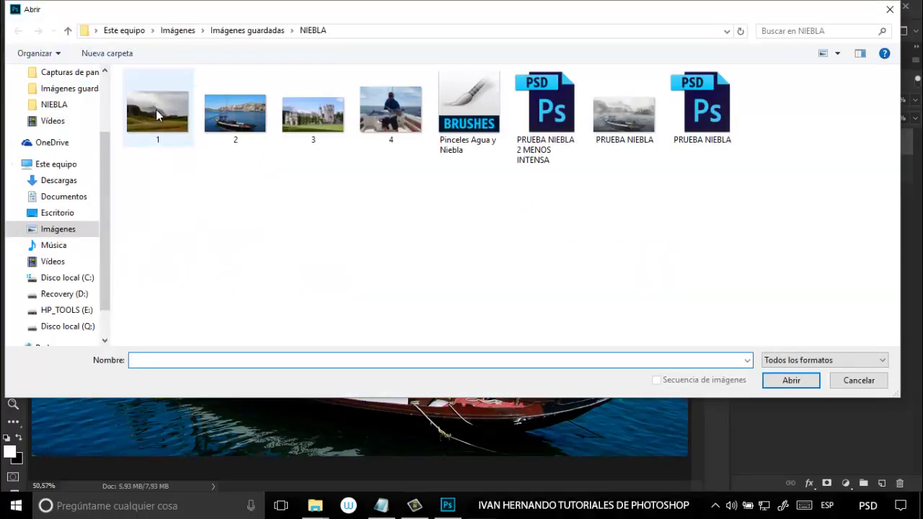
double_click(156, 110)
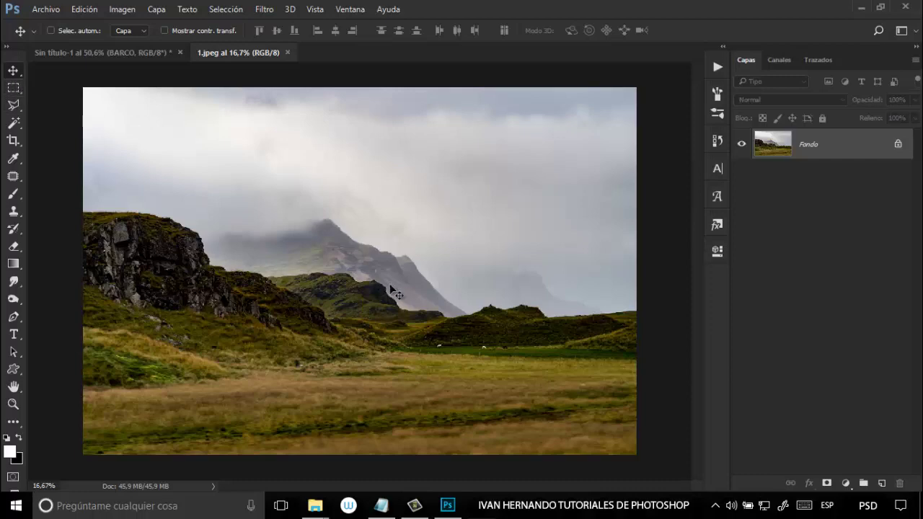
left_click_drag(399, 312, 433, 289)
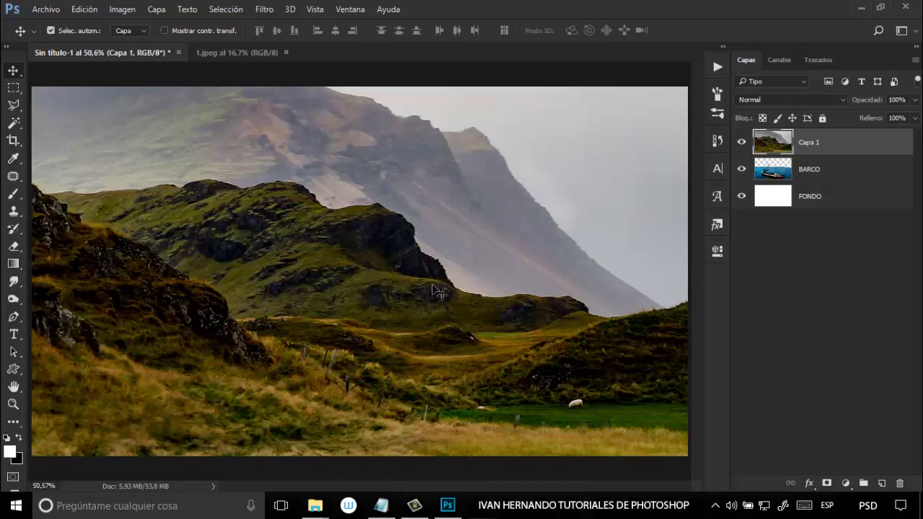
Rename the landscape layer as PAISAJE
key("ctrl+minus")
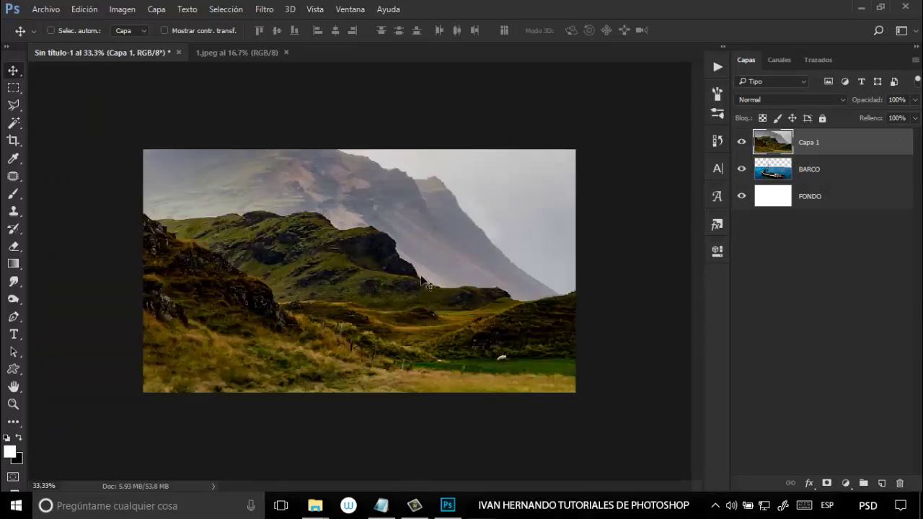
double_click(809, 143)
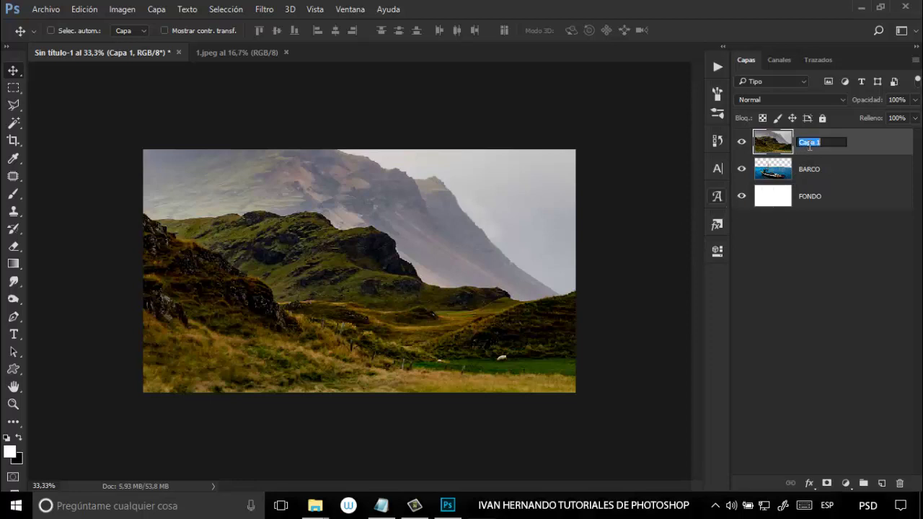
type("PAISAJE")
key("Return")
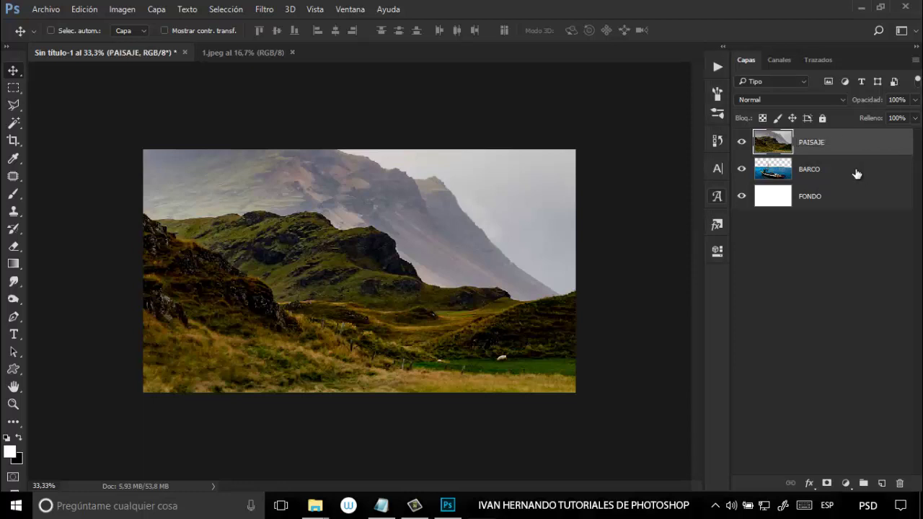
Scale the PAISAJE layer proportionally to 40.09%, position it across the full canvas width above the bottom water strip, and apply the transform
key("ctrl+t")
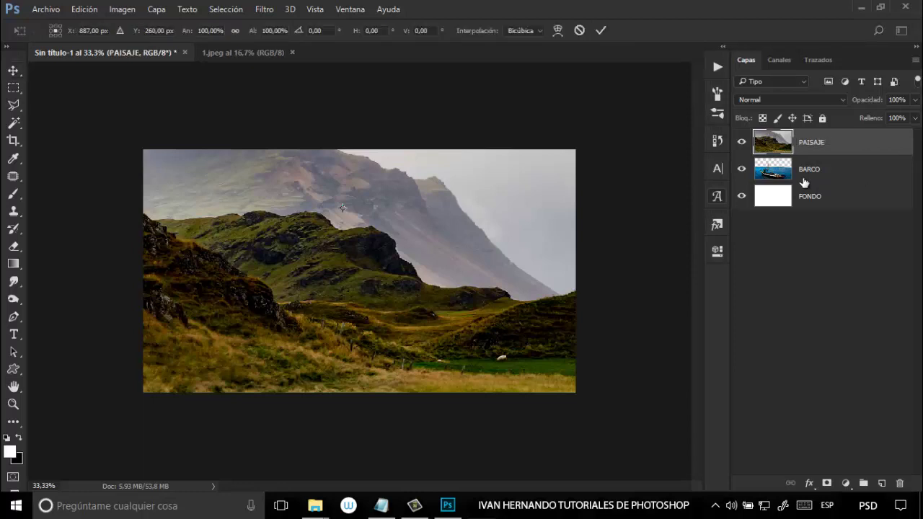
left_click(235, 31)
left_click_drag(187, 31, 147, 44)
left_click_drag(355, 248, 368, 268)
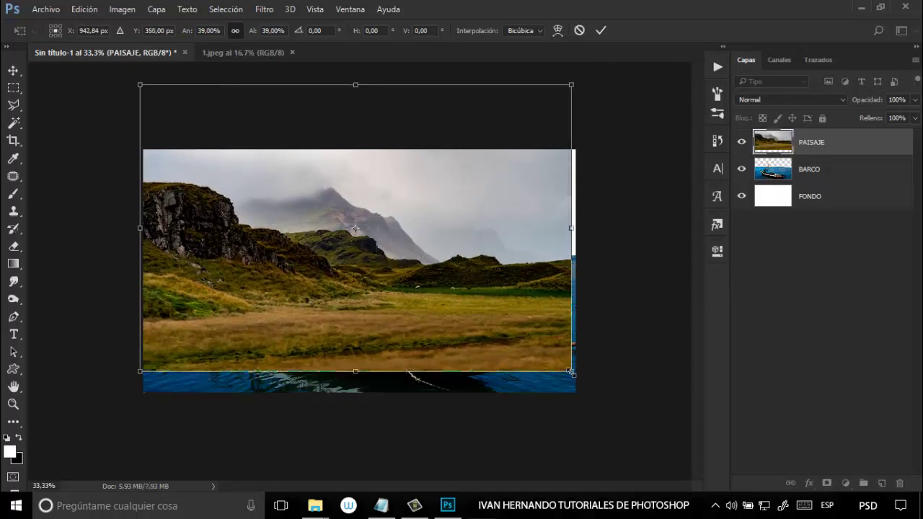
left_click_drag(572, 373, 584, 379)
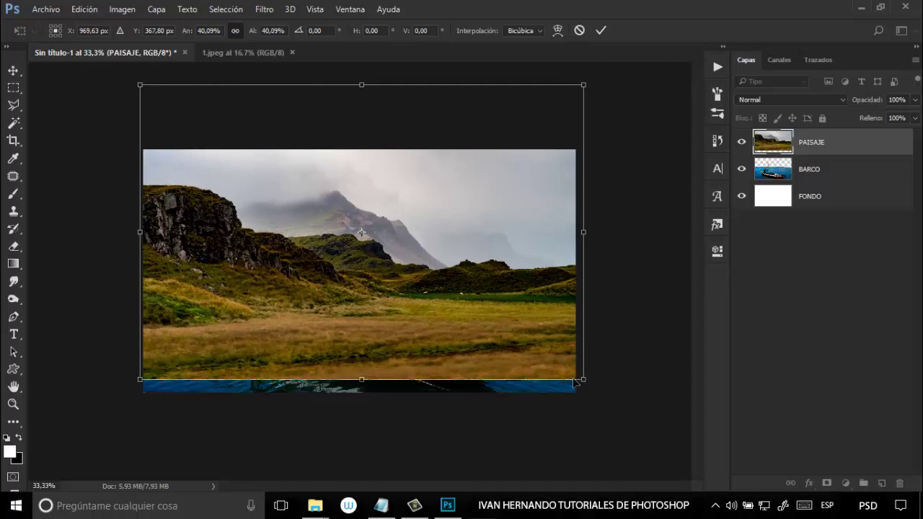
left_click(602, 30)
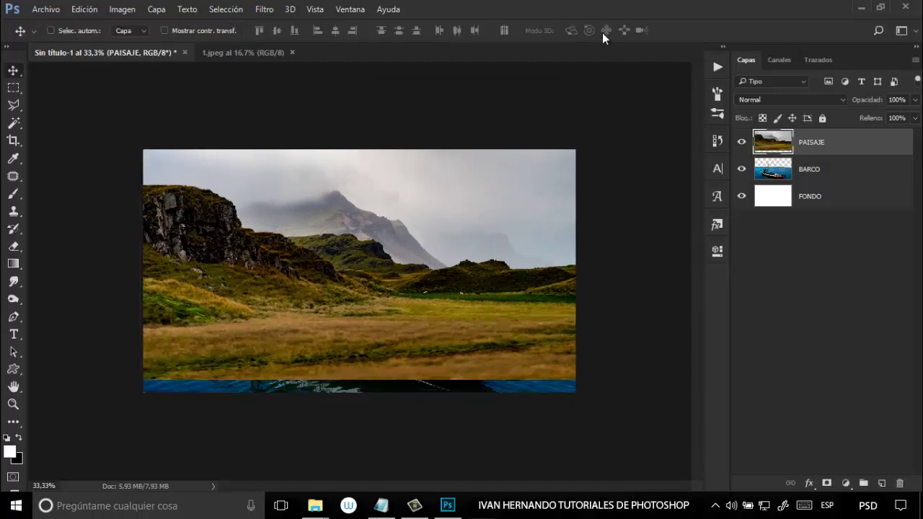
Lower the PAISAJE layer's opacity to 73% and move the layer up so more of the boat and water shows below it
left_click(917, 100)
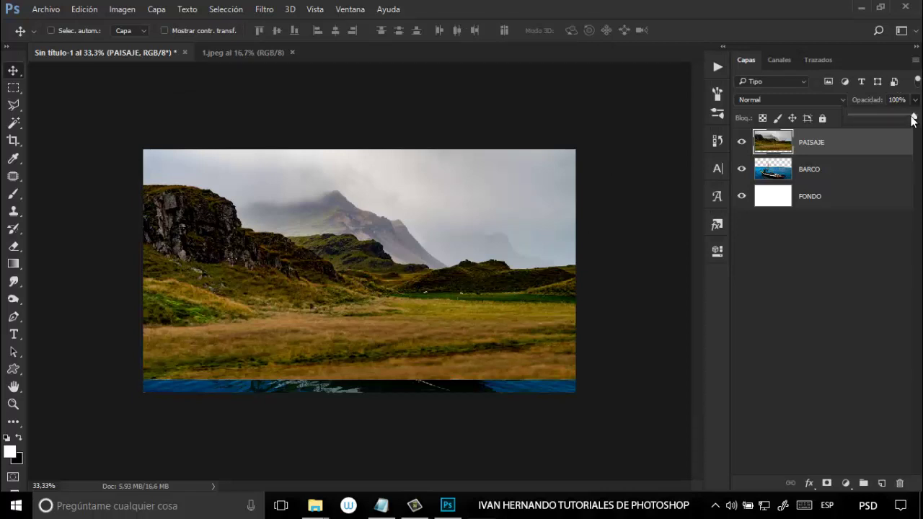
left_click_drag(915, 117, 899, 121)
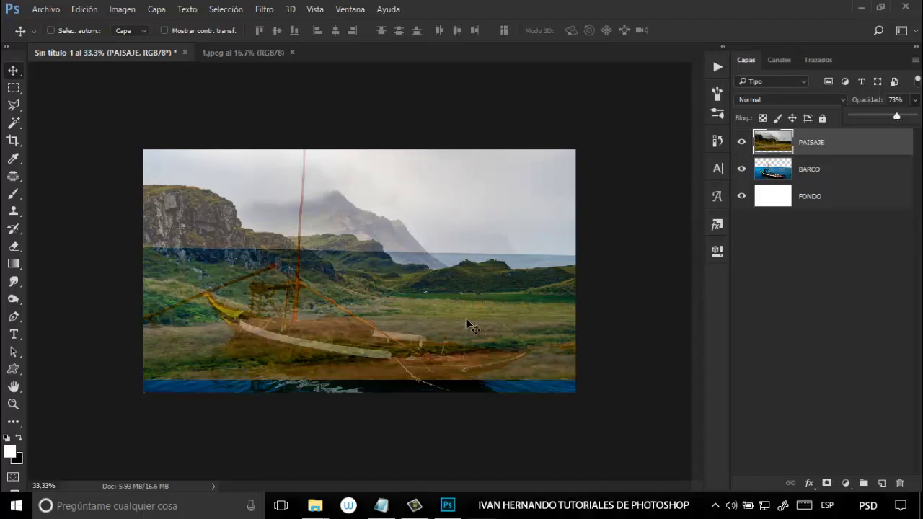
left_click_drag(337, 293, 337, 277)
key("shift+Up")
key("shift+Up")
key("shift+Up")
key("shift+Up")
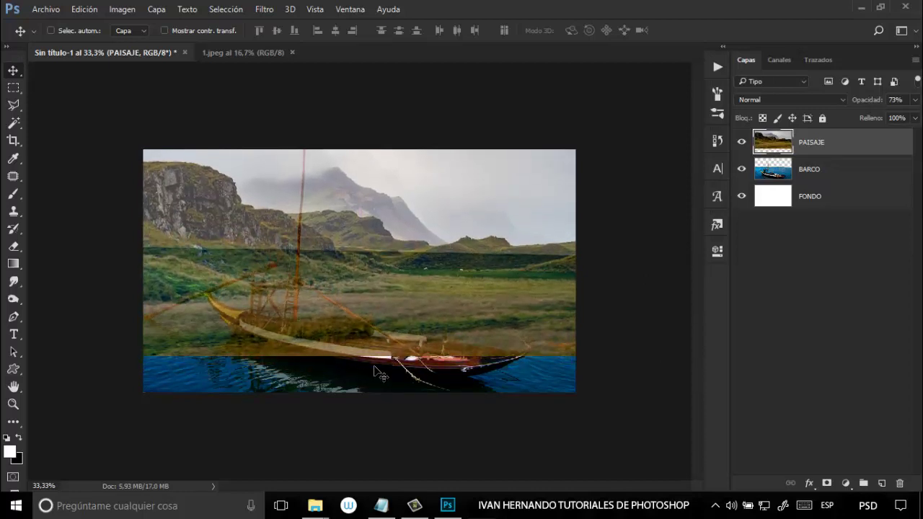
Nudge the PAISAJE layer slightly down to fine-tune its hills against the water's horizon
key("shift+Down")
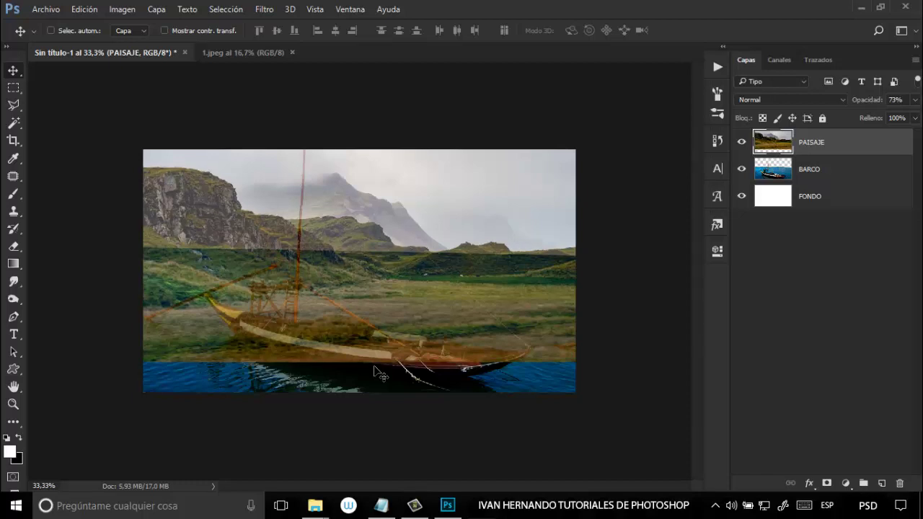
key("Down")
key("Down")
key("Down")
key("Down")
key("Down")
key("Down")
key("Down")
key("Down")
key("Down")
key("Down")
key("Down")
key("Down")
key("Down")
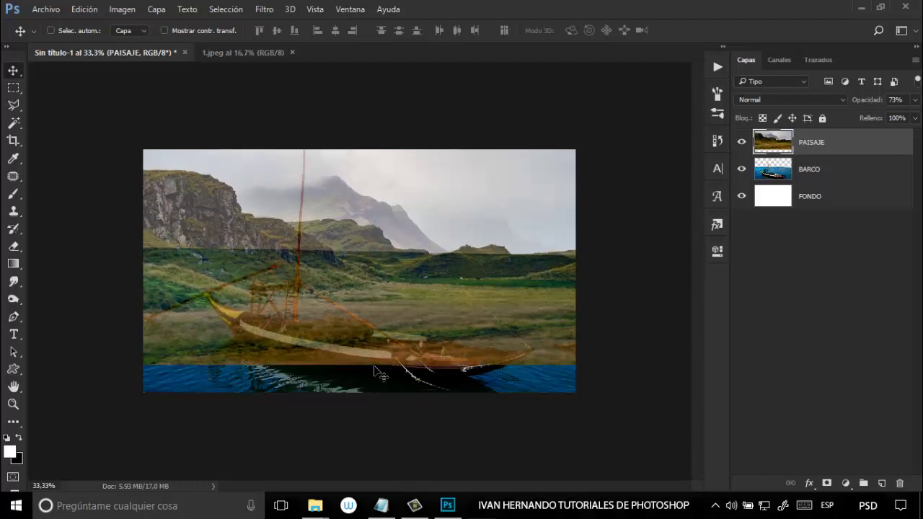
key("Down")
key("Down")
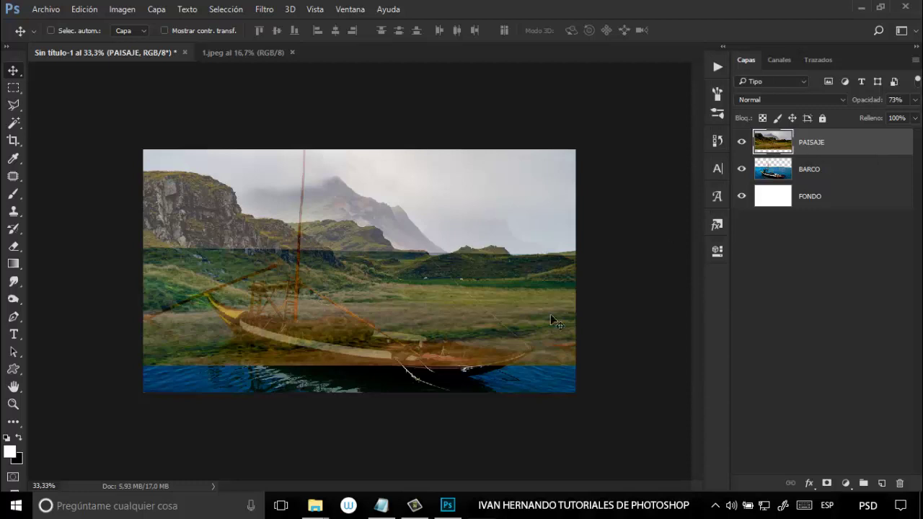
Restore the PAISAJE layer's opacity to 100% and place the layer below BARCO
left_click(916, 100)
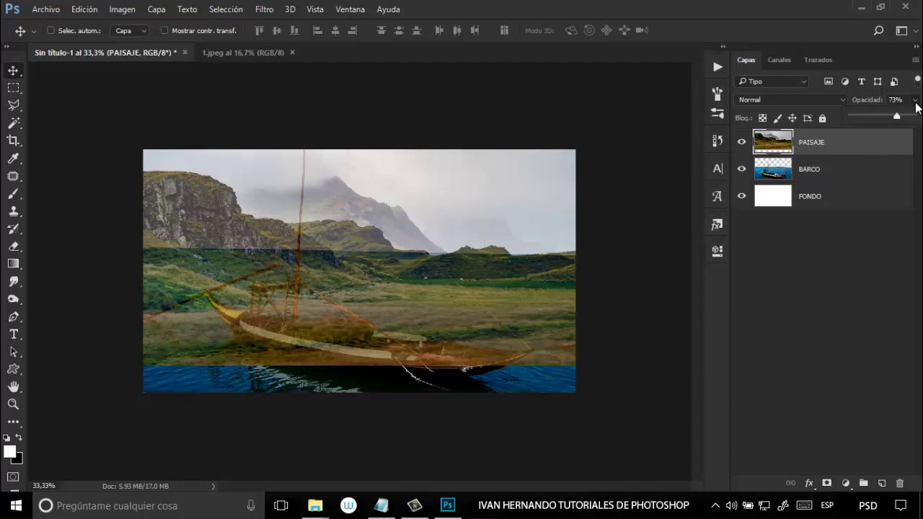
left_click_drag(897, 119, 915, 118)
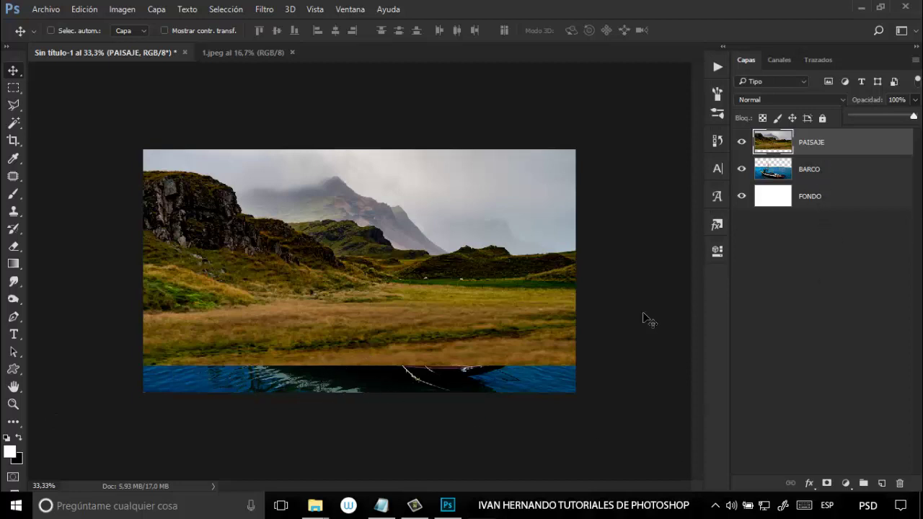
left_click(872, 148)
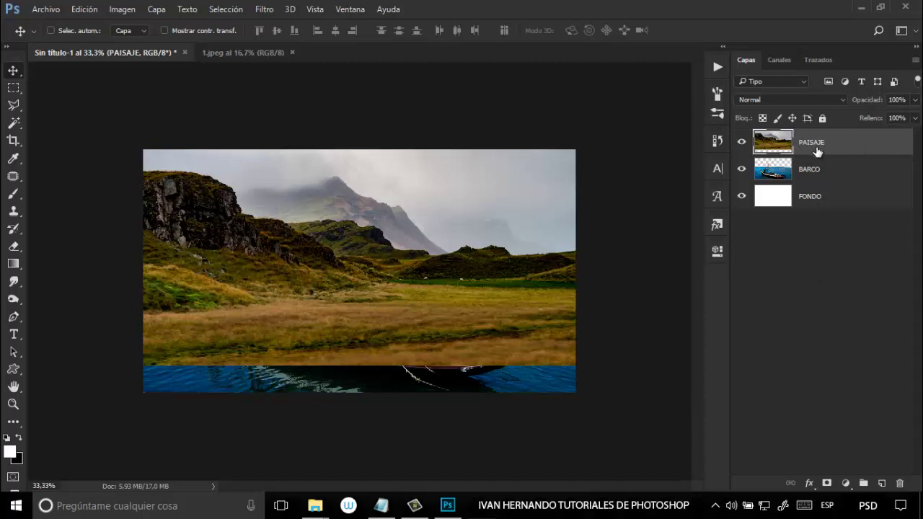
left_click_drag(858, 142, 855, 177)
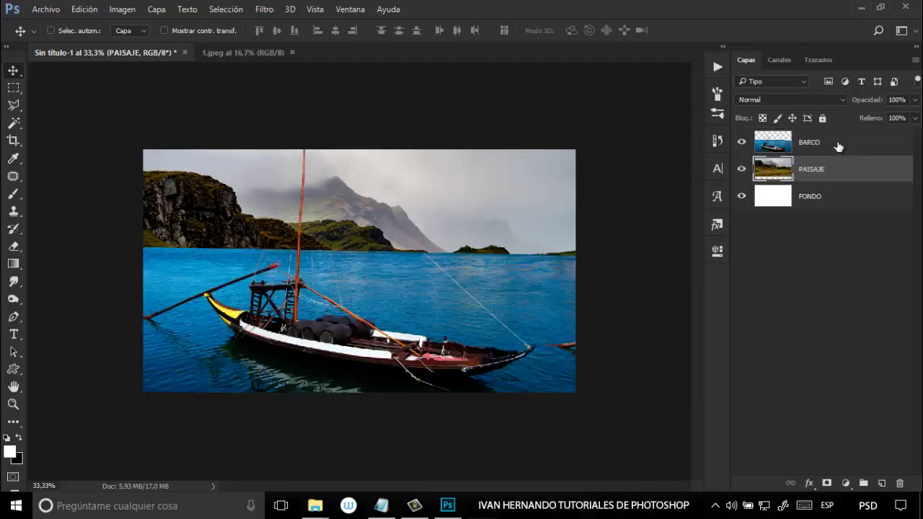
Add a layer mask to BARCO and ready the soft round Brush with black as the painting colour
left_click(837, 145)
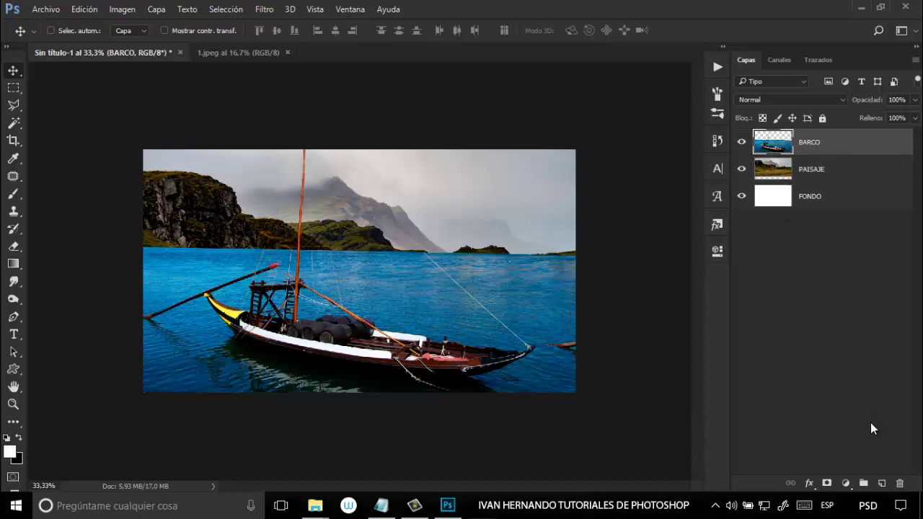
left_click(826, 484)
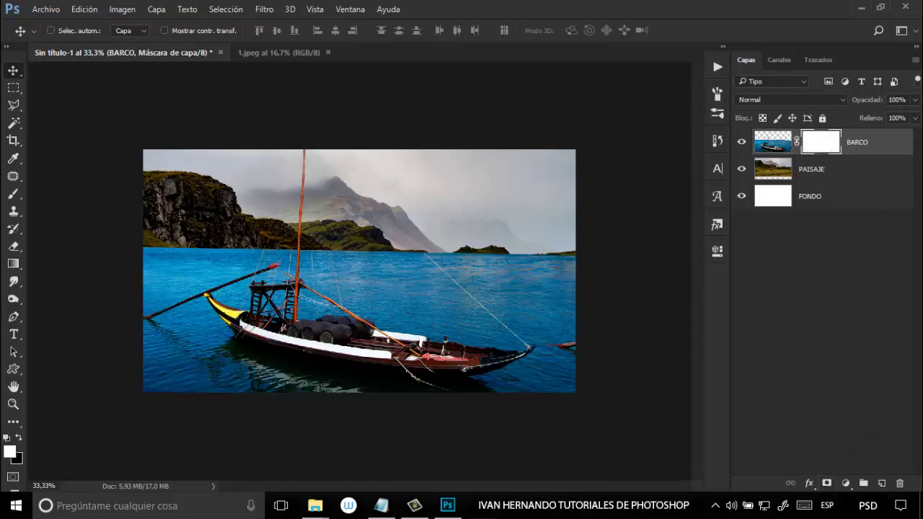
left_click(12, 195)
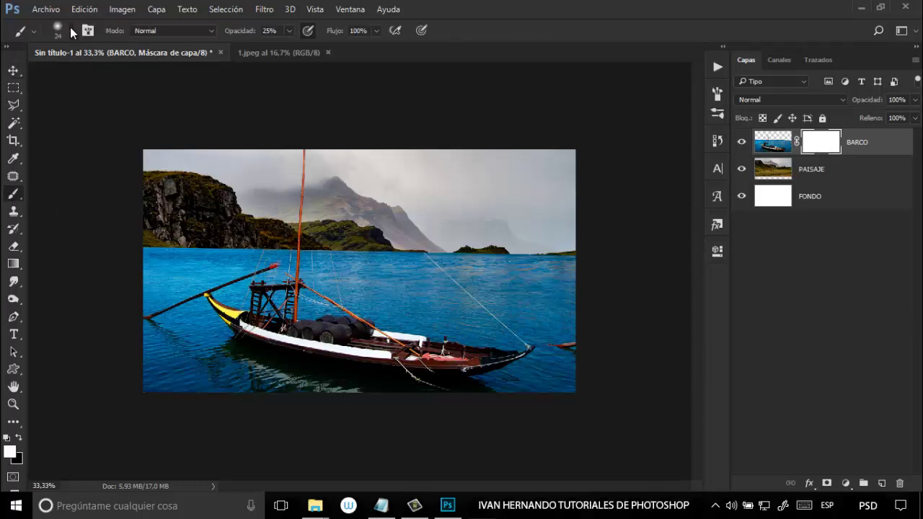
left_click(69, 30)
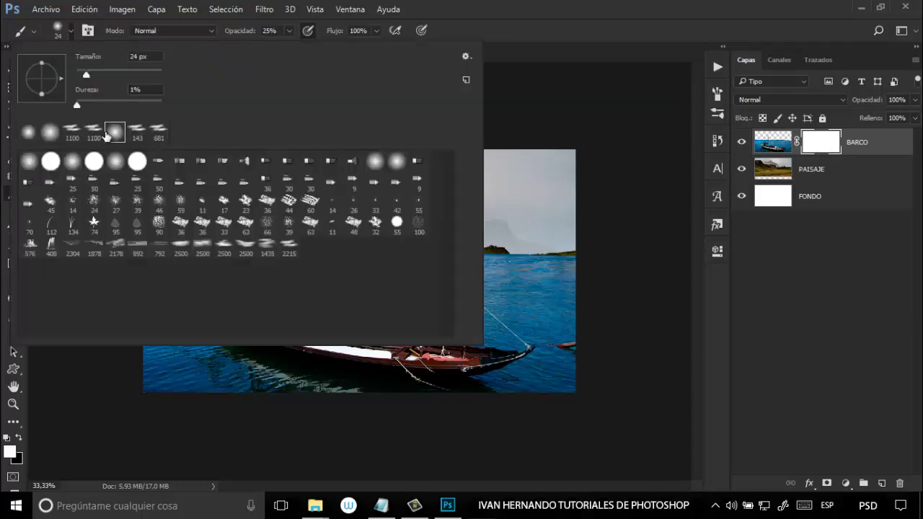
left_click(524, 25)
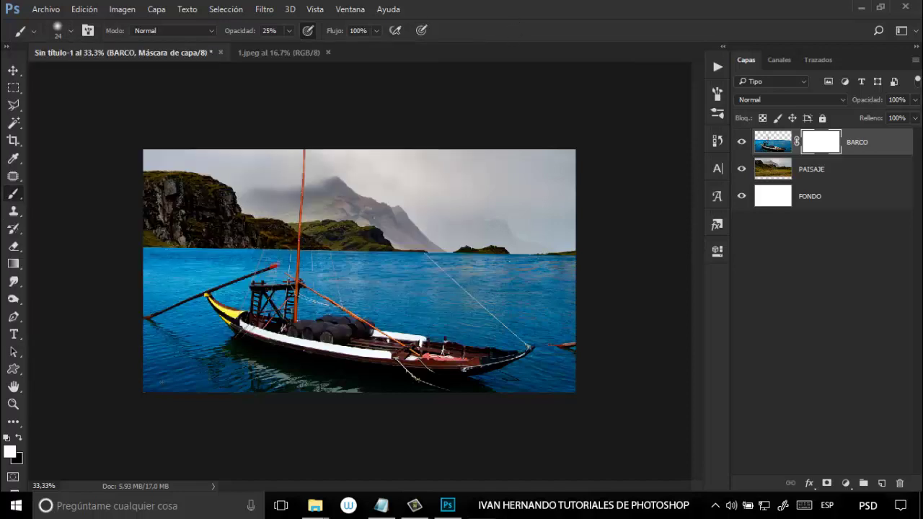
left_click(20, 438)
With a 54 px brush at 100% opacity, paint black on BARCO's mask to reveal the shore beneath the left cliffs
key("ctrl+plus")
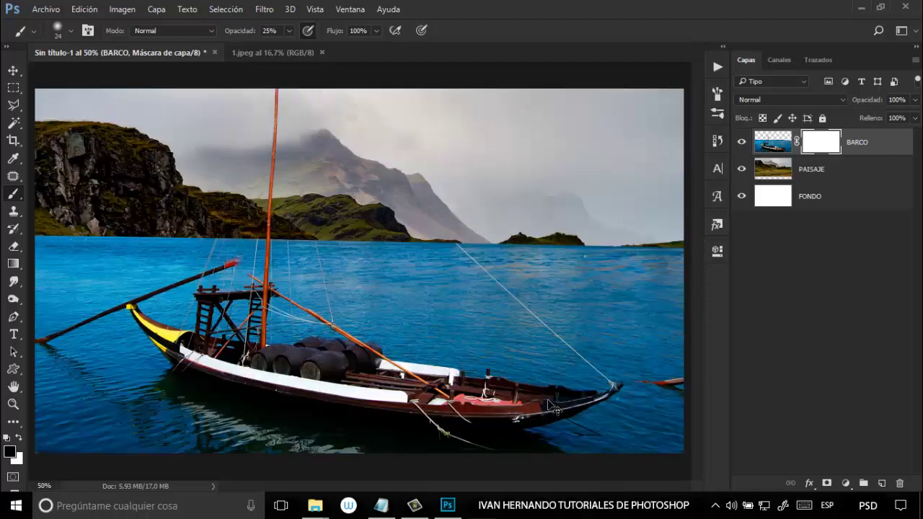
key("ctrl+plus")
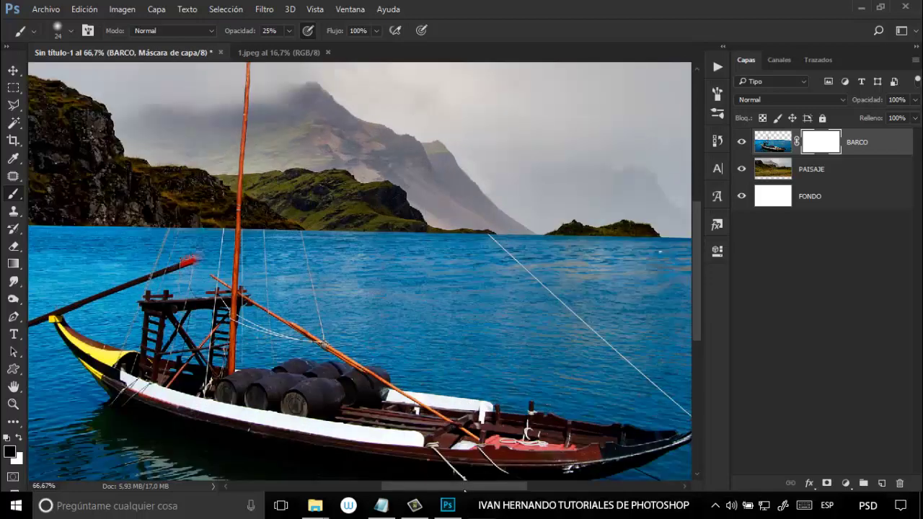
left_click_drag(455, 486, 397, 486)
scroll(344, 295, "up", 3)
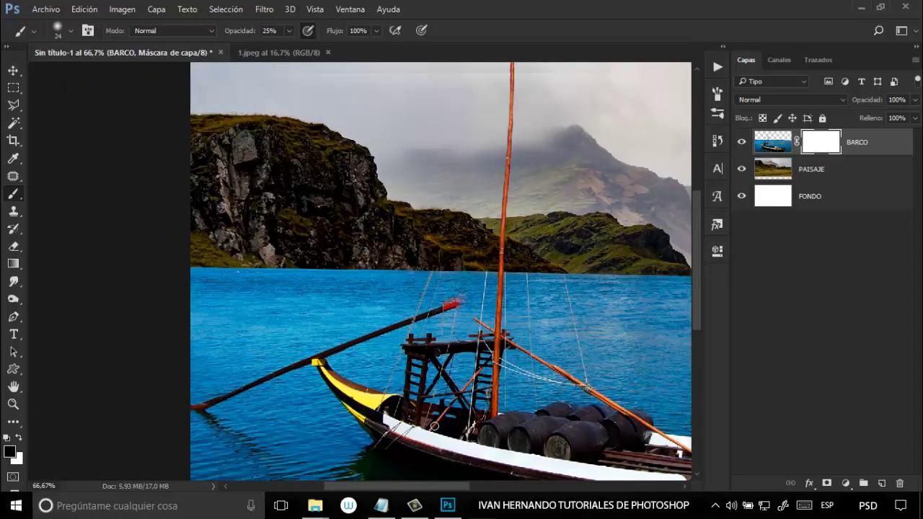
mouse_move(304, 282)
left_mouse_down()
mouse_move(319, 296)
mouse_move(261, 275)
left_mouse_up()
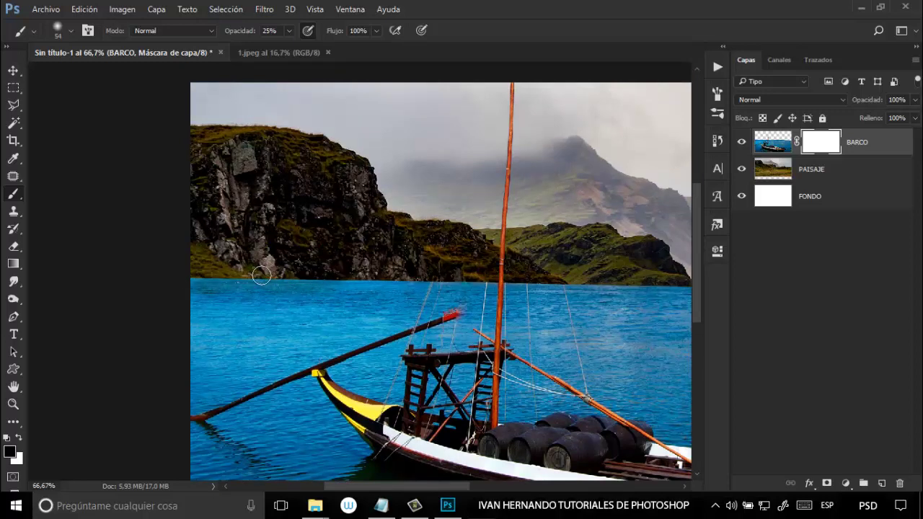
left_click(290, 31)
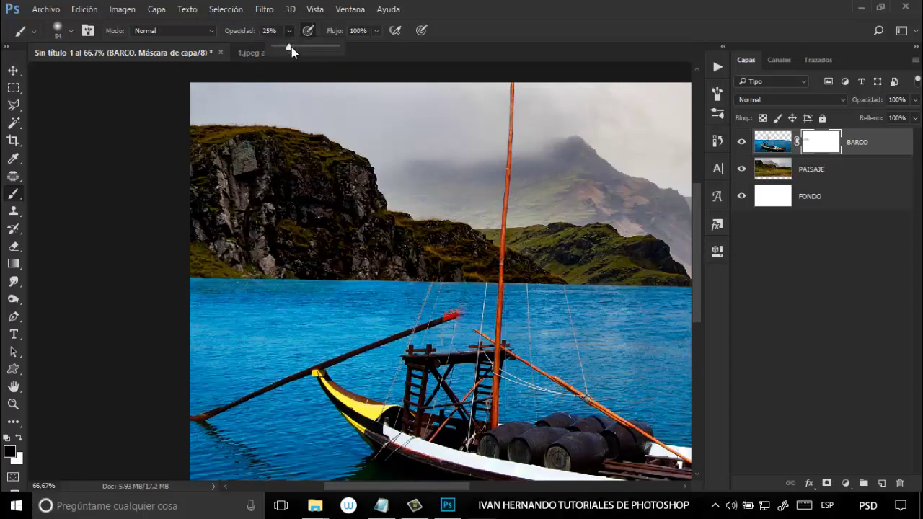
left_click_drag(291, 47, 339, 50)
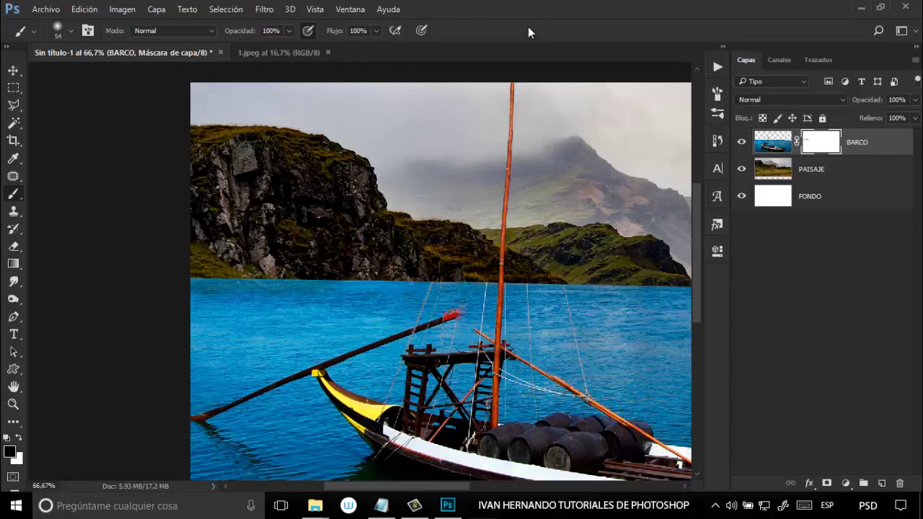
mouse_move(356, 281)
left_mouse_down()
mouse_move(217, 277)
mouse_move(204, 286)
mouse_move(183, 276)
mouse_move(237, 291)
mouse_move(488, 289)
mouse_move(181, 298)
mouse_move(346, 321)
mouse_move(487, 295)
mouse_move(487, 304)
mouse_move(484, 295)
mouse_move(359, 326)
left_mouse_up()
Continue painting black on BARCO's mask from the mast to the canvas's right edge to reveal the central and right hills
left_click_drag(428, 484, 497, 484)
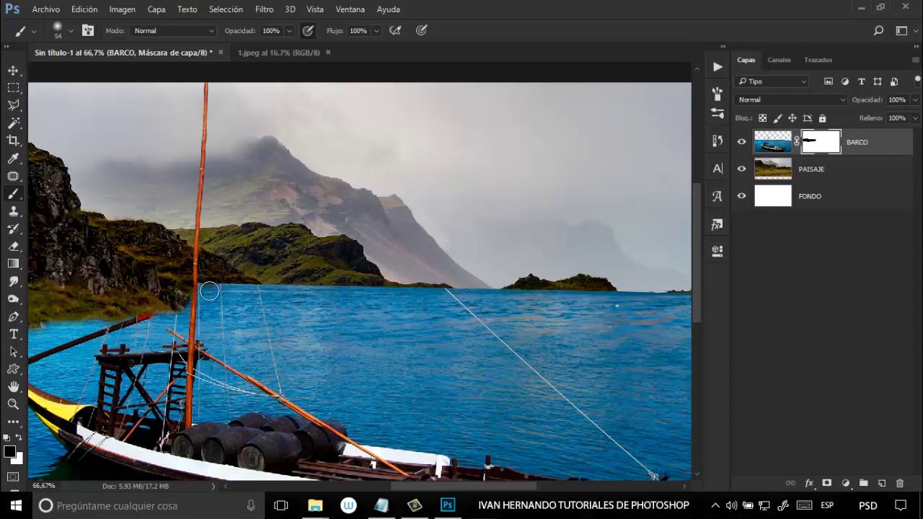
mouse_move(208, 291)
left_mouse_down()
mouse_move(195, 294)
mouse_move(585, 295)
left_mouse_up()
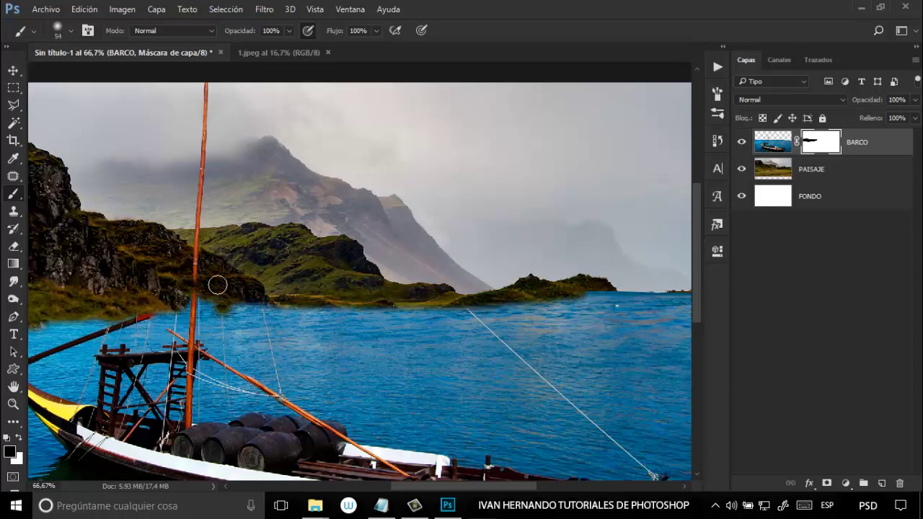
mouse_move(207, 306)
left_mouse_down()
mouse_move(450, 299)
mouse_move(369, 325)
mouse_move(393, 322)
mouse_move(271, 317)
mouse_move(494, 322)
mouse_move(622, 315)
mouse_move(637, 298)
mouse_move(655, 301)
mouse_move(612, 291)
left_mouse_up()
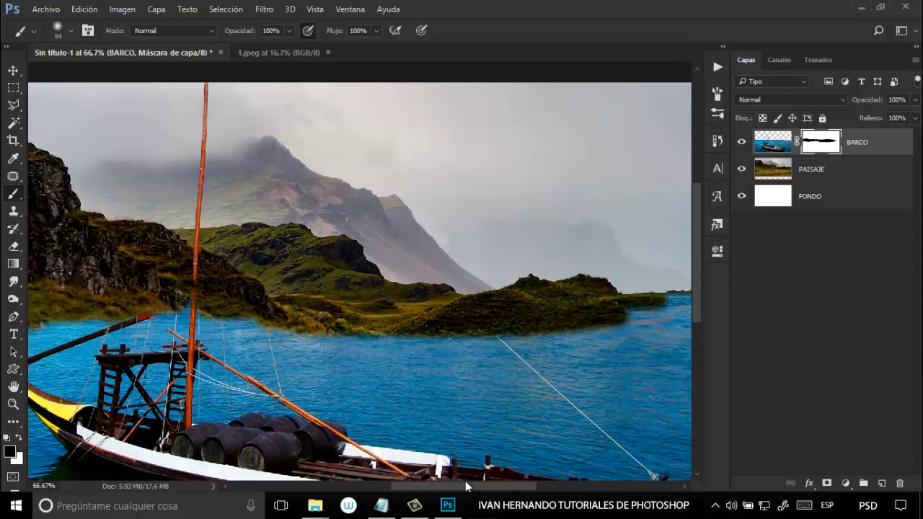
left_click_drag(465, 481, 510, 481)
mouse_move(380, 322)
left_mouse_down()
mouse_move(612, 340)
mouse_move(428, 326)
mouse_move(401, 318)
mouse_move(407, 289)
left_mouse_up()
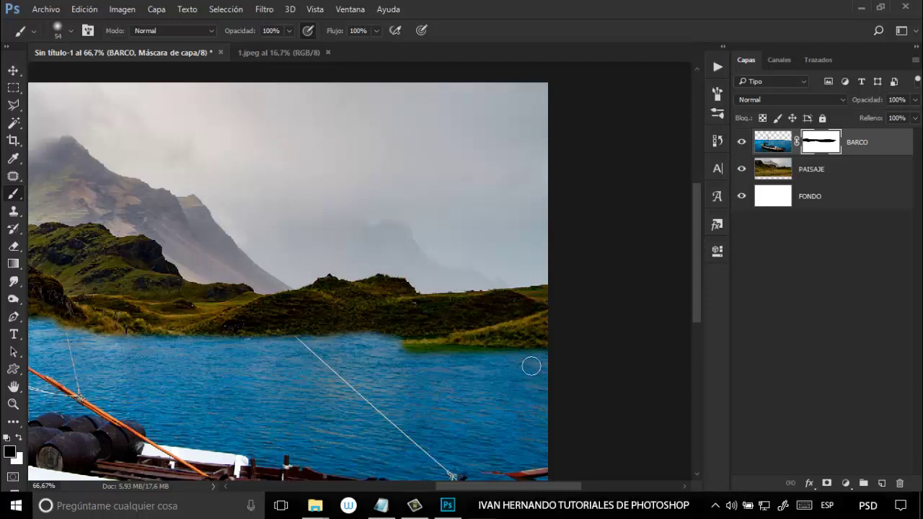
Paint white on BARCO's mask to bring back the water as an inlet between the central and right hills
left_click_drag(543, 483, 525, 482)
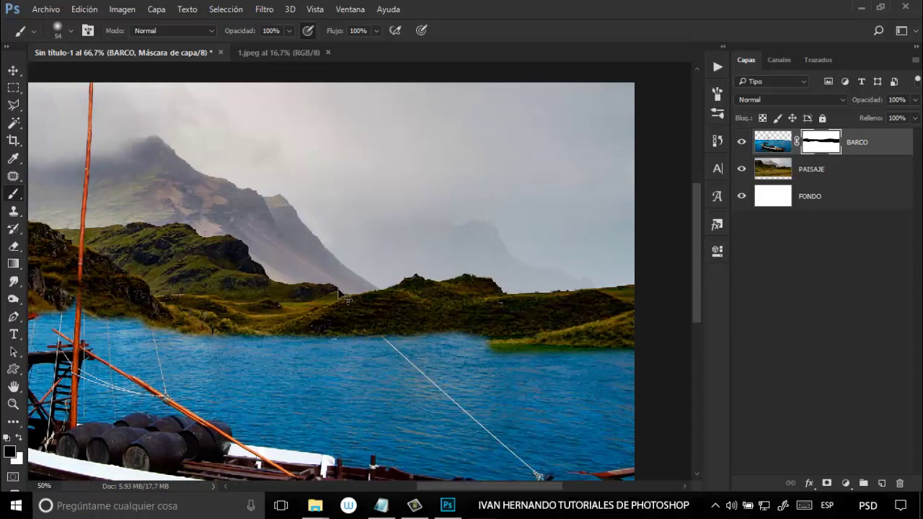
key("ctrl+minus")
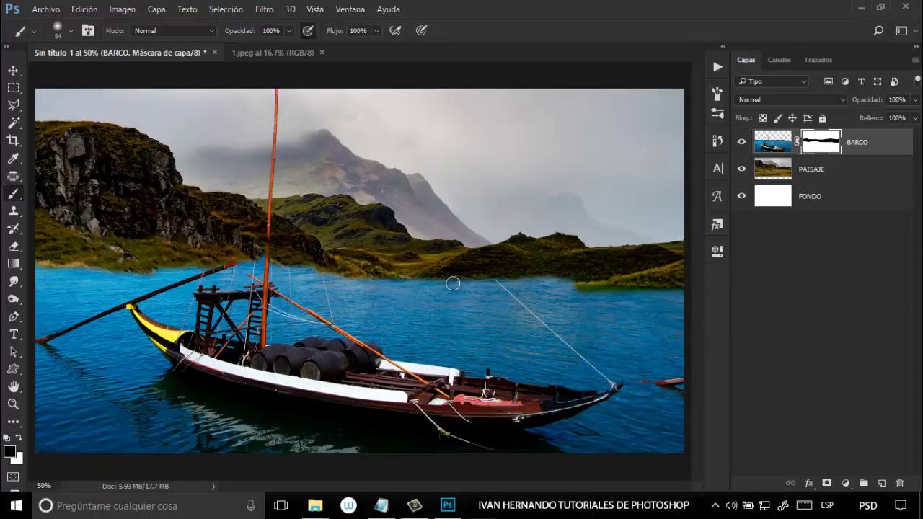
left_click(20, 438)
mouse_move(378, 289)
left_mouse_down()
mouse_move(459, 267)
mouse_move(379, 273)
mouse_move(470, 257)
mouse_move(321, 279)
mouse_move(342, 280)
mouse_move(321, 272)
mouse_move(402, 266)
mouse_move(467, 245)
mouse_move(458, 237)
mouse_move(424, 249)
left_mouse_up()
Refine the inlet on BARCO's mask with alternating black and white strokes around the right hill's tip and the far shore
key("x")
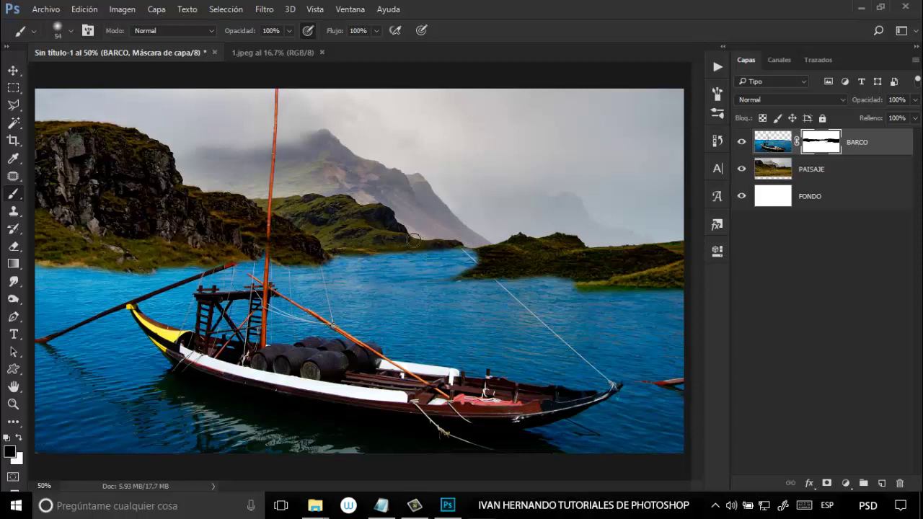
mouse_move(481, 258)
left_mouse_down()
mouse_move(456, 265)
mouse_move(466, 268)
mouse_move(459, 271)
mouse_move(445, 269)
left_mouse_up()
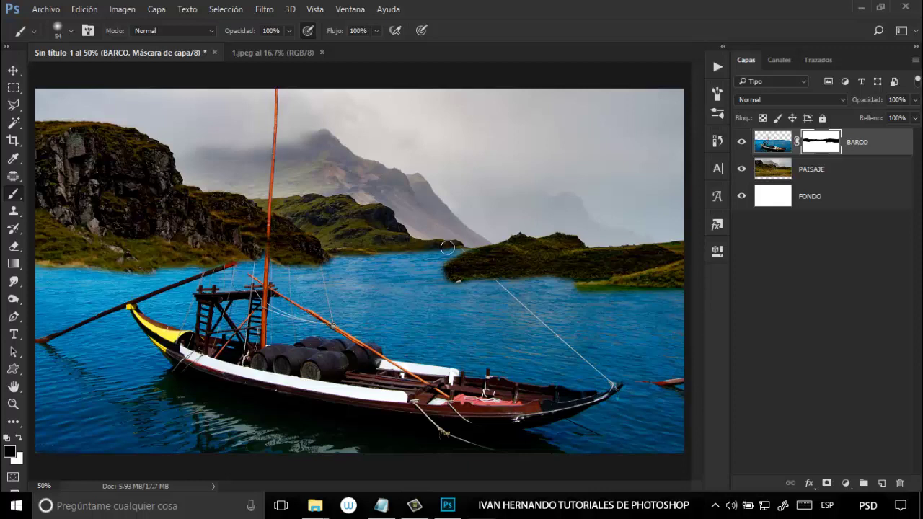
key("x")
left_click_drag(461, 241, 469, 242)
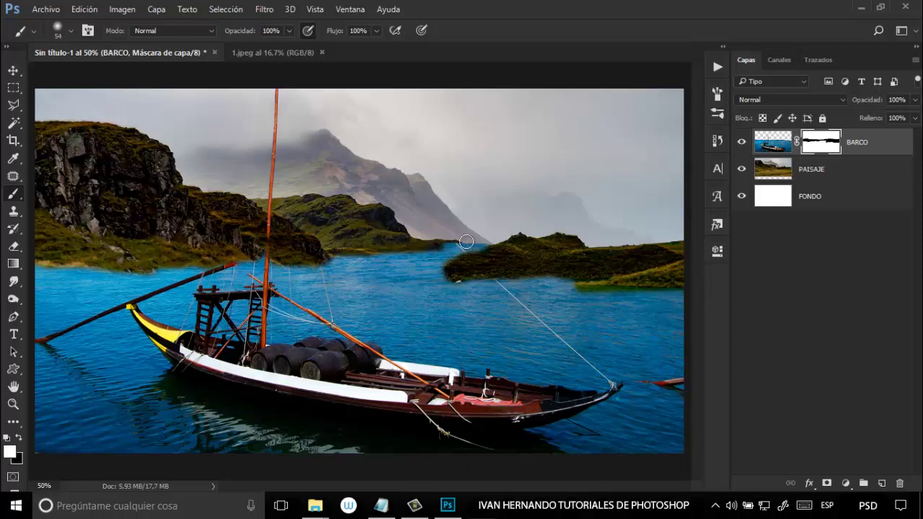
key("x")
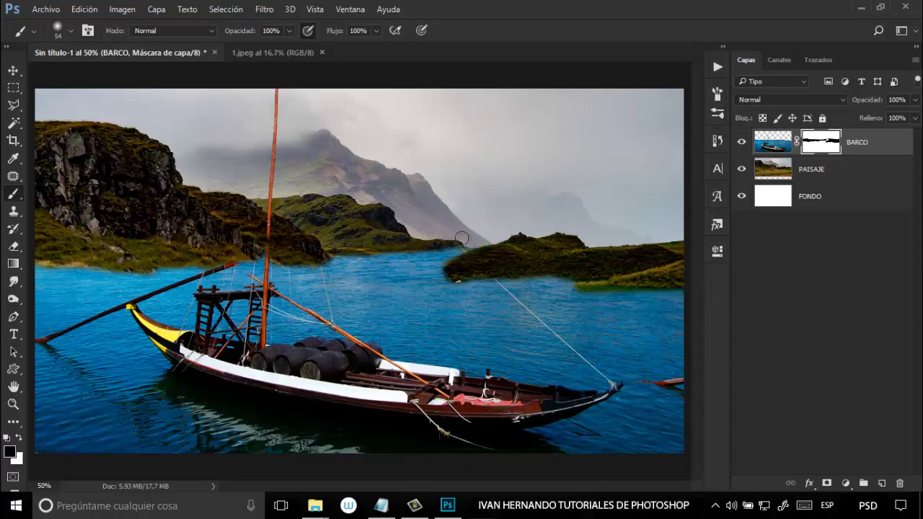
key("x")
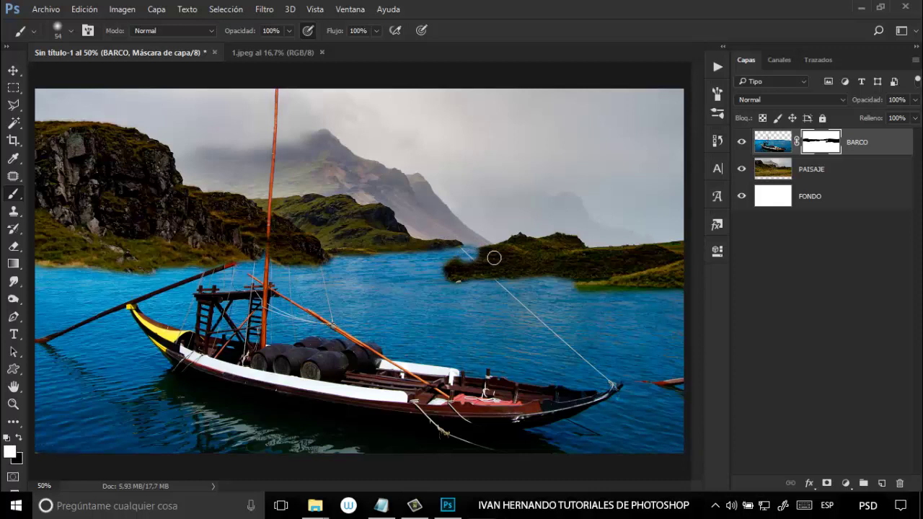
Reshape the right hill's lower shoreline on BARCO's mask, revealing land with black and restoring water with white up to the canvas edge
key("x")
mouse_move(551, 297)
left_mouse_down()
mouse_move(603, 295)
mouse_move(541, 301)
left_mouse_up()
key("x")
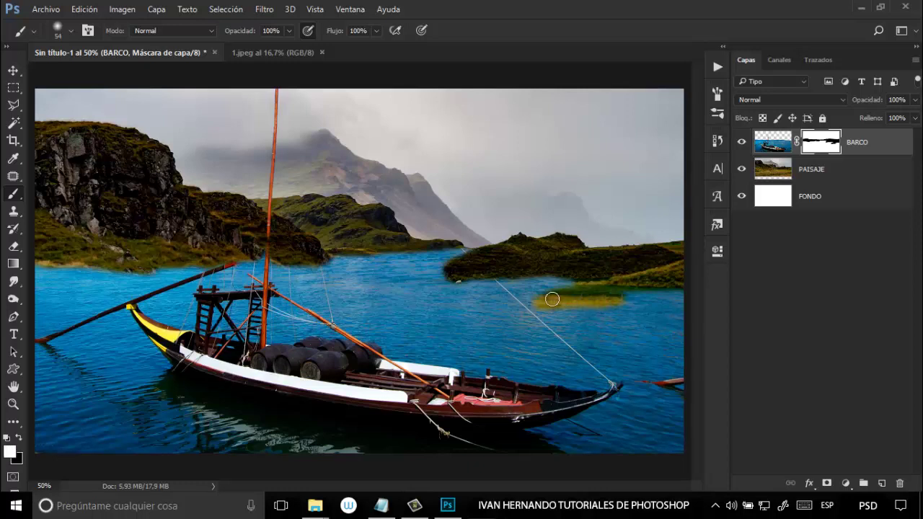
mouse_move(612, 303)
left_mouse_down()
mouse_move(522, 302)
mouse_move(581, 306)
mouse_move(559, 303)
mouse_move(685, 287)
mouse_move(569, 287)
mouse_move(680, 278)
left_mouse_up()
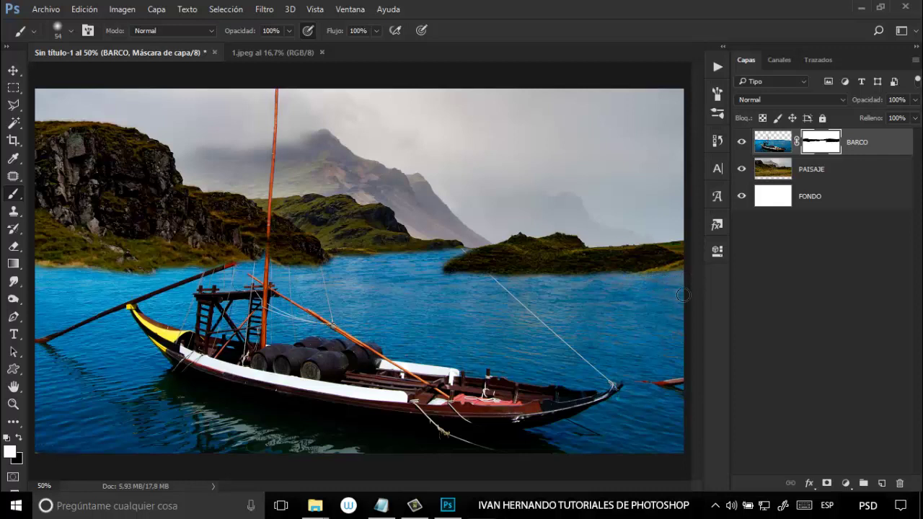
key("x")
mouse_move(663, 264)
left_mouse_down()
mouse_move(672, 267)
mouse_move(633, 267)
left_mouse_up()
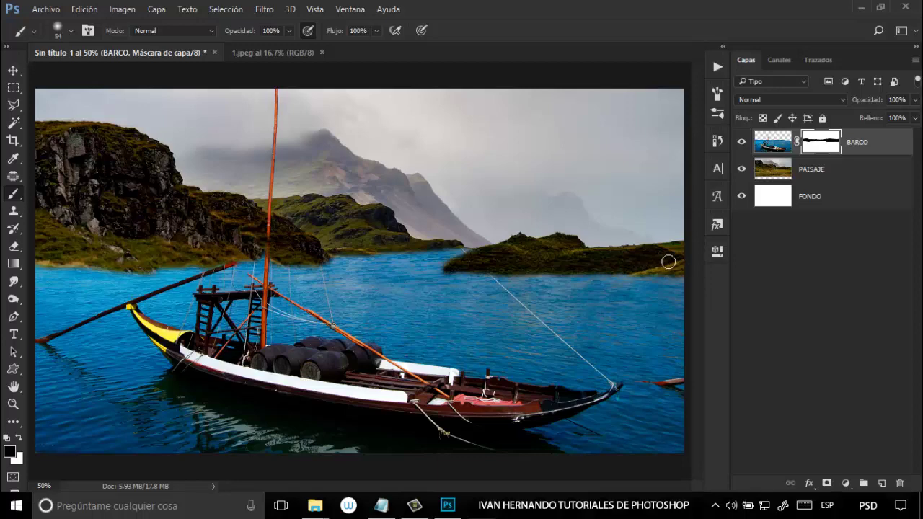
Reduce the soft brush to 24 px and paint black on BARCO's mask along the right hill's lower shoreline and tip
key("ctrl+plus")
key("ctrl+plus")
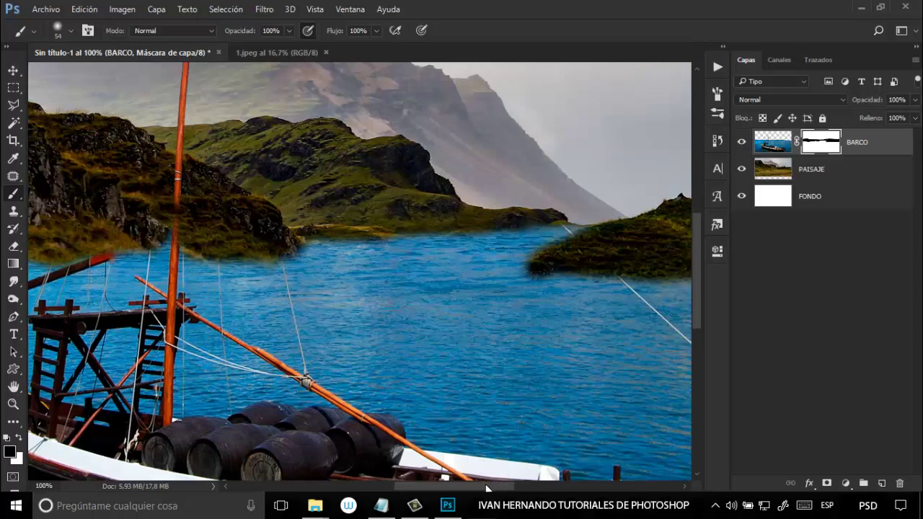
scroll(493, 480, "right", 5)
scroll(513, 377, "up", 3)
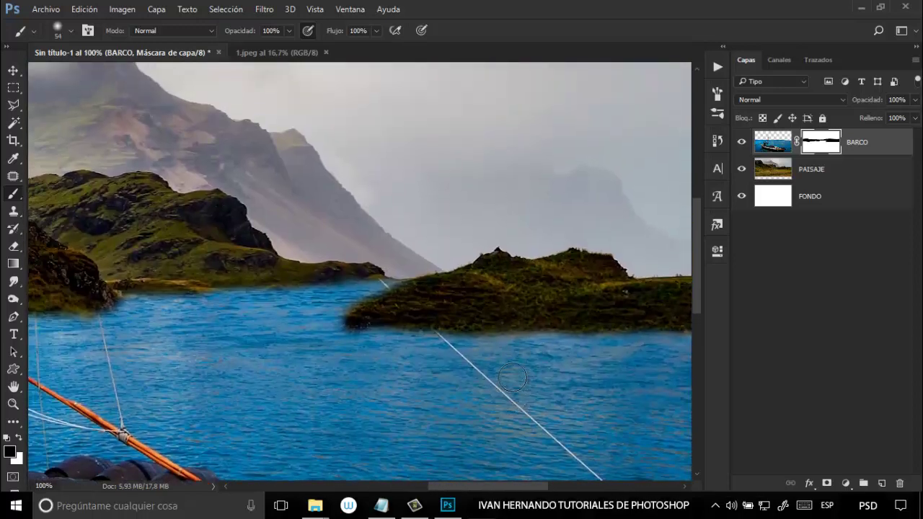
right_click(561, 417, "alt")
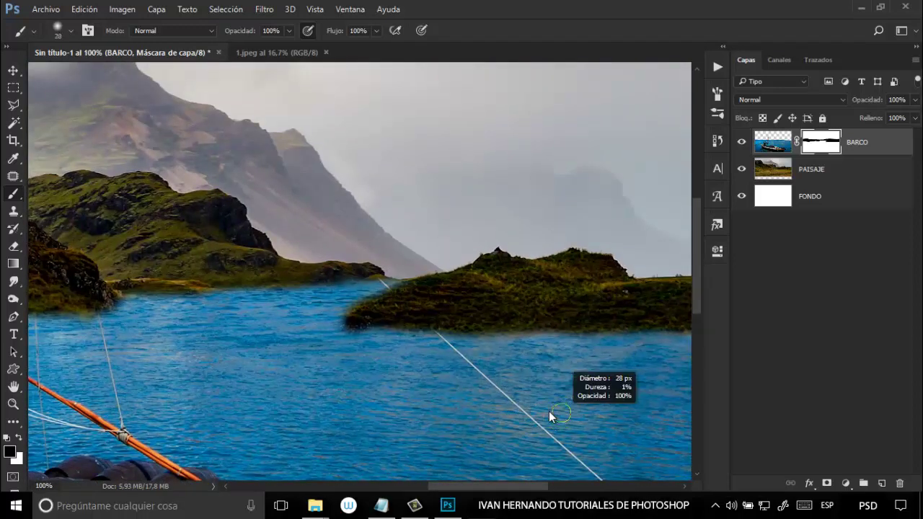
left_click_drag(548, 412, 546, 412)
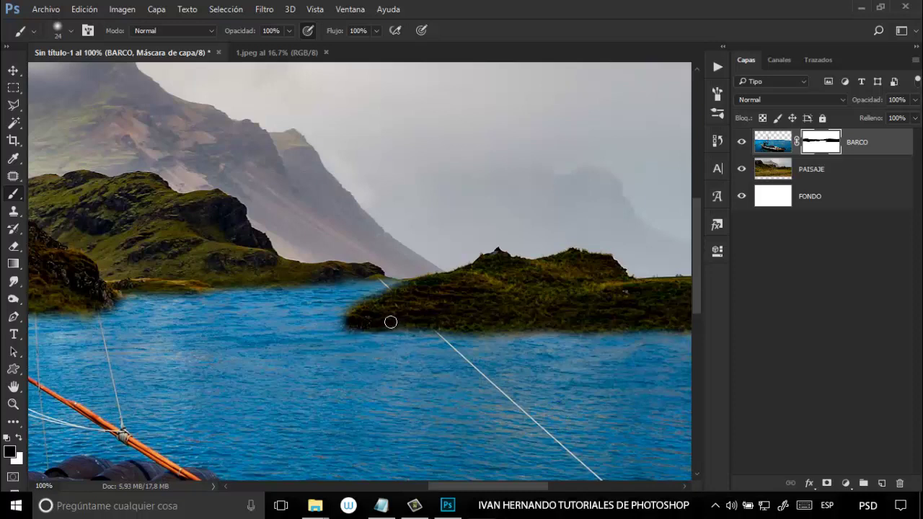
mouse_move(553, 324)
left_mouse_down()
mouse_move(428, 329)
mouse_move(342, 324)
mouse_move(350, 321)
mouse_move(340, 312)
left_mouse_up()
Touch up BARCO's mask in white where the central hills meet the right hill, trimming the leftover rope above the inlet
key("x")
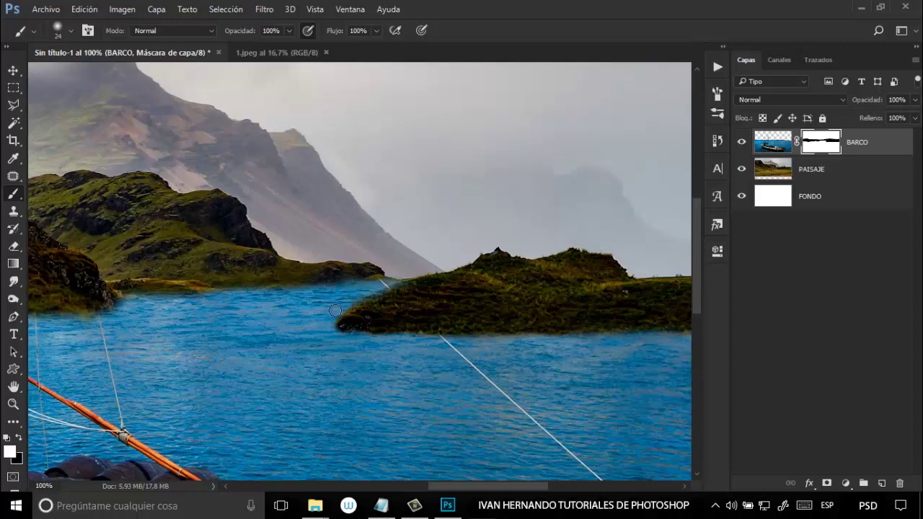
key("x")
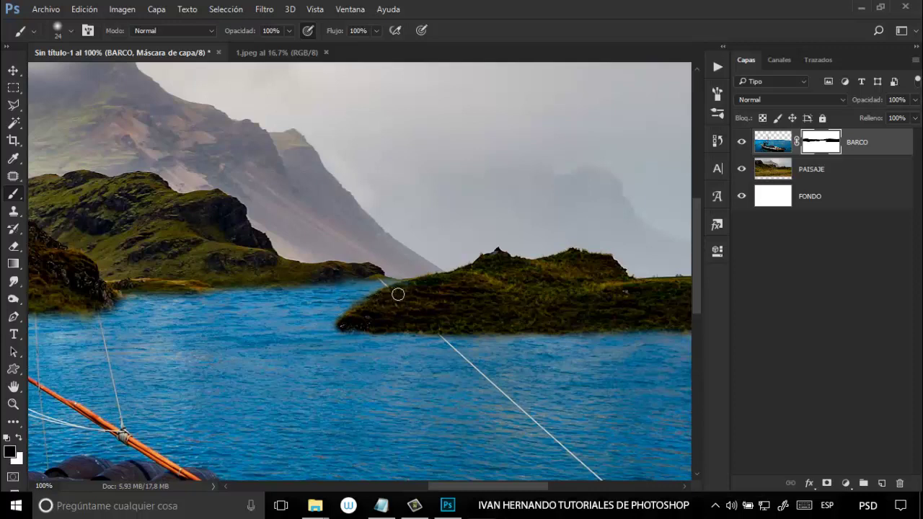
key("x")
mouse_move(374, 270)
left_mouse_down()
mouse_move(350, 273)
mouse_move(393, 270)
left_mouse_up()
mouse_move(388, 269)
left_mouse_down()
mouse_move(349, 270)
mouse_move(390, 268)
mouse_move(371, 271)
left_mouse_up()
Remove the rope remnant beside the right hill's tip on BARCO's image with the Patch tool, sampling nearby water, and clear the selection
left_click(772, 149)
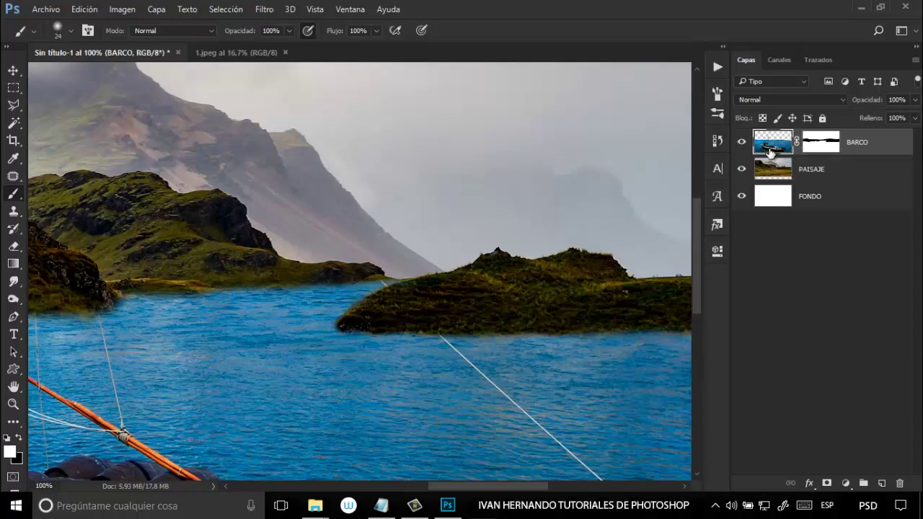
left_click(20, 176)
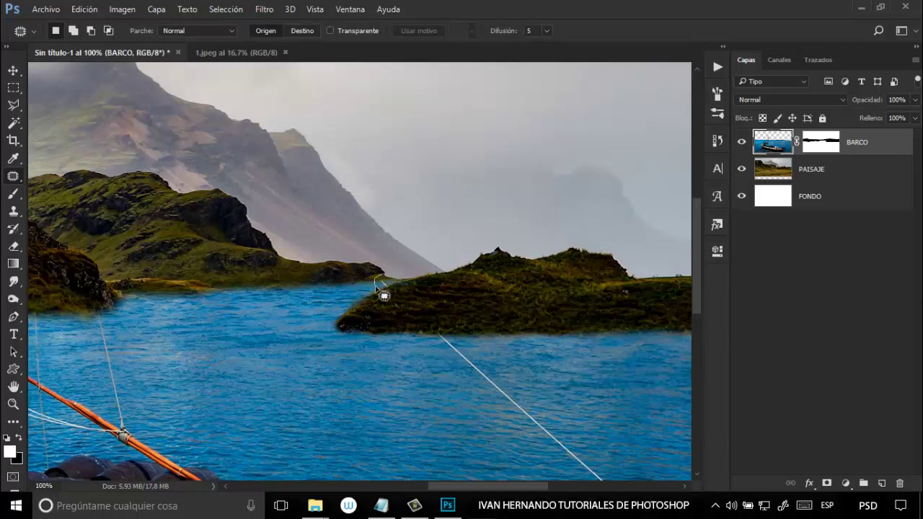
left_click_drag(408, 289, 389, 291)
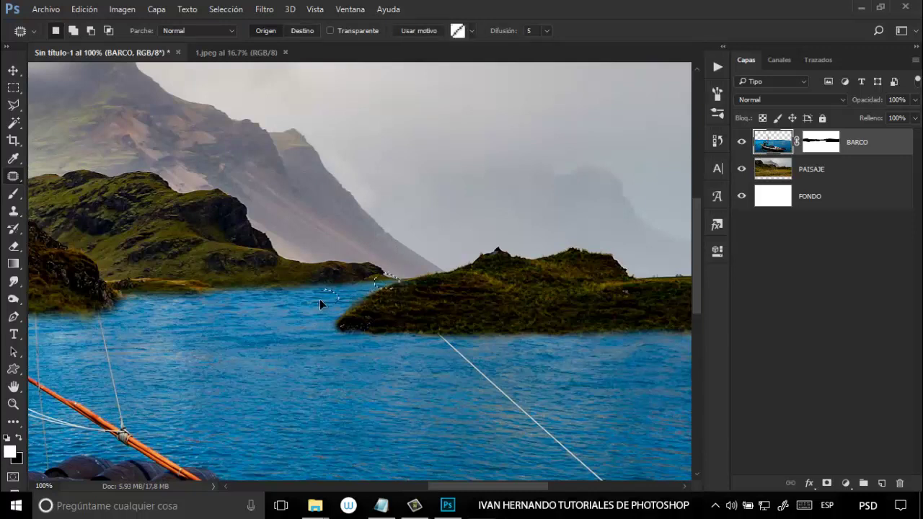
mouse_move(321, 300)
left_mouse_down()
mouse_move(307, 301)
mouse_move(317, 300)
left_mouse_up()
key("ctrl+d")
left_click_drag(402, 287, 394, 289)
key("ctrl+d")
mouse_move(390, 286)
left_mouse_down()
mouse_move(351, 294)
mouse_move(354, 304)
mouse_move(390, 289)
mouse_move(392, 275)
mouse_move(368, 292)
mouse_move(392, 285)
mouse_move(392, 276)
mouse_move(331, 306)
mouse_move(346, 337)
left_mouse_up()
key("ctrl+d")
key("ctrl+d")
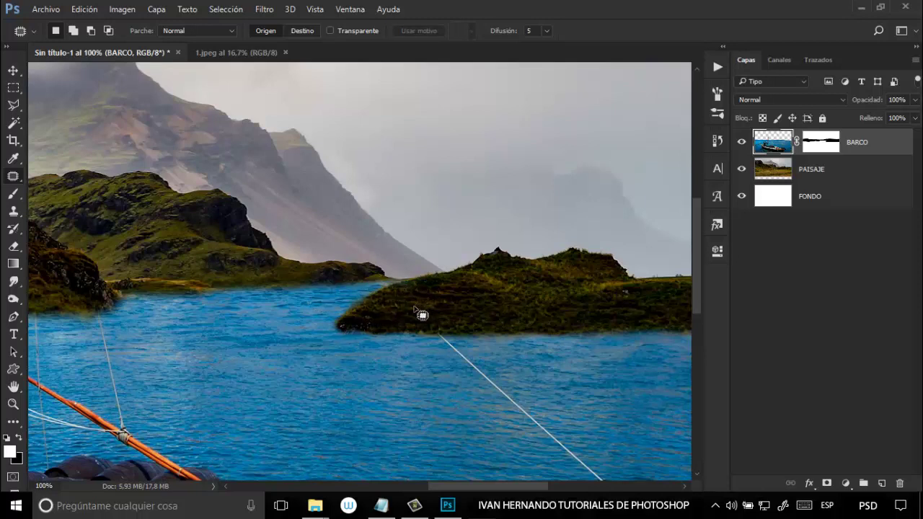
Raise the waterline below the central hills on BARCO's mask with white, and restore the rocky point beside them with black
left_click(817, 146)
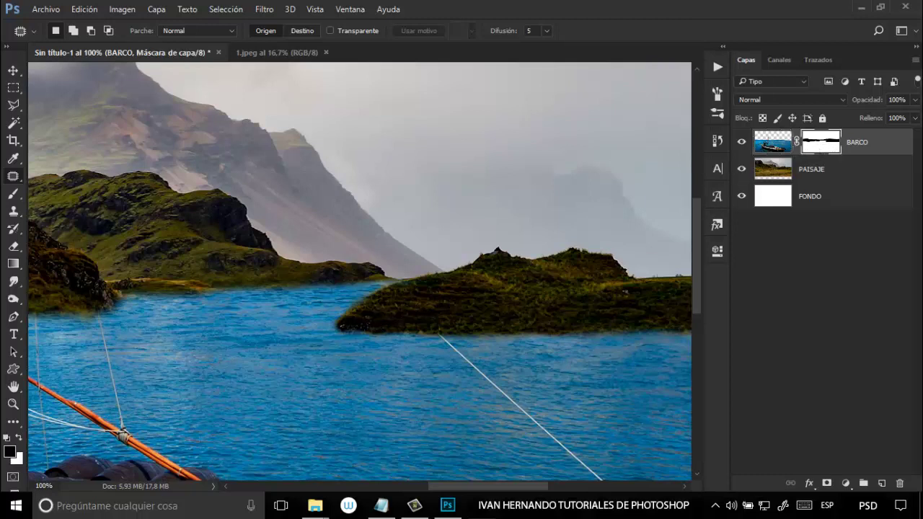
left_click_drag(471, 487, 452, 487)
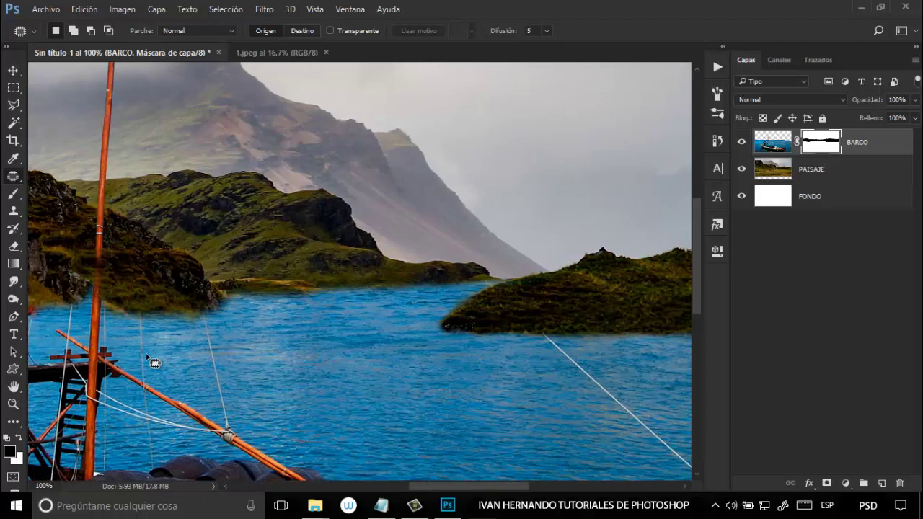
left_click(13, 195)
mouse_move(248, 298)
left_mouse_down()
mouse_move(229, 303)
mouse_move(261, 305)
mouse_move(195, 310)
mouse_move(322, 300)
mouse_move(112, 301)
mouse_move(355, 290)
mouse_move(195, 320)
mouse_move(120, 315)
mouse_move(109, 303)
mouse_move(227, 293)
mouse_move(119, 297)
mouse_move(166, 298)
left_mouse_up()
key("x")
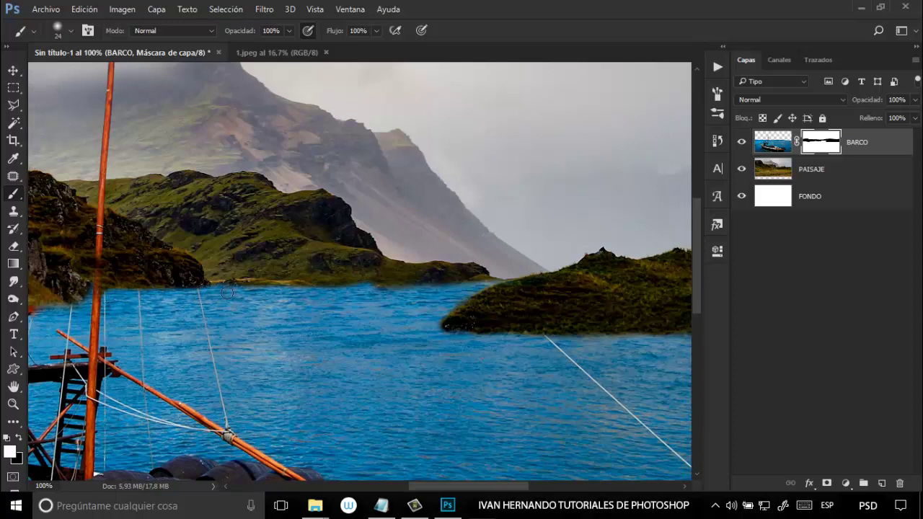
key("x")
left_click_drag(241, 278, 198, 280)
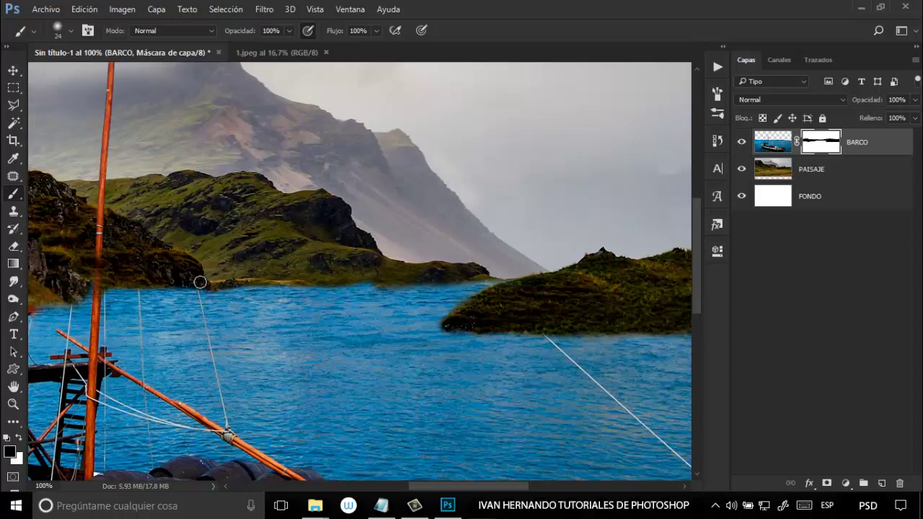
Paint white on BARCO's mask from the mast to the canvas's left edge to raise the water to the cliff's base
key("x")
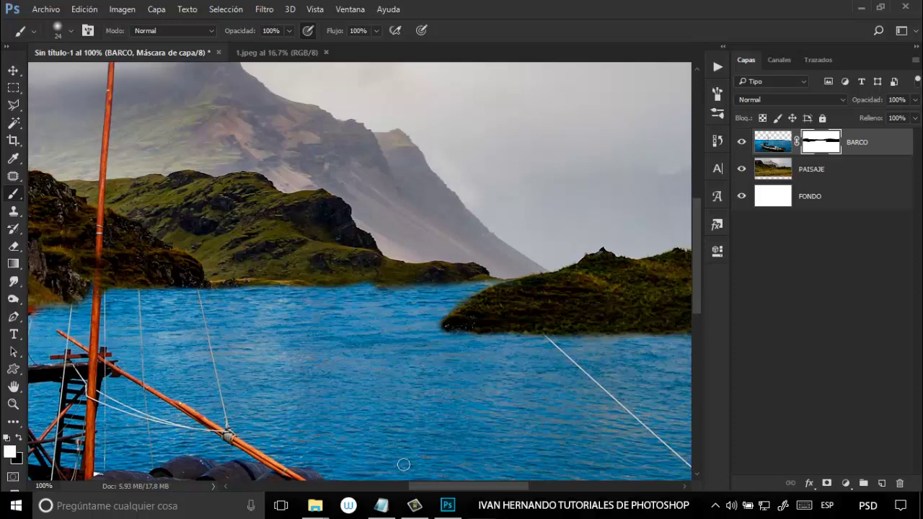
left_click_drag(446, 486, 376, 476)
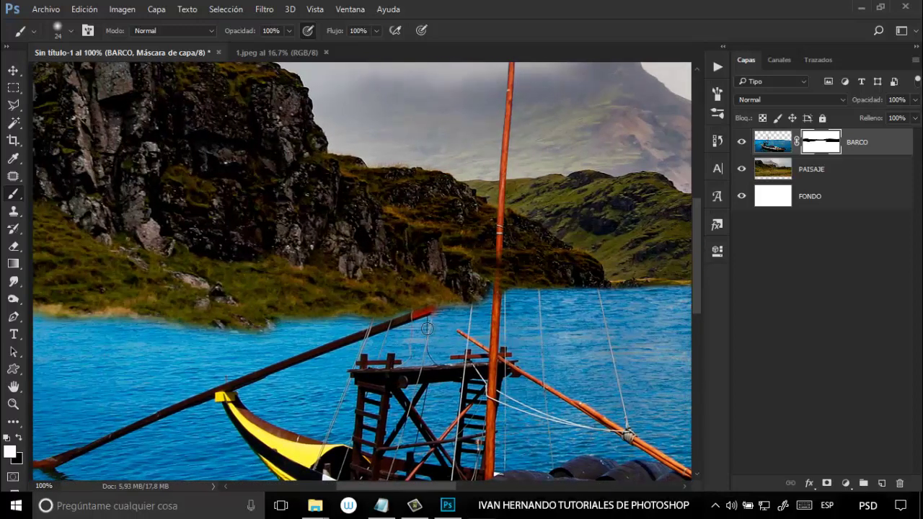
mouse_move(466, 308)
left_mouse_down()
mouse_move(386, 309)
mouse_move(484, 294)
mouse_move(384, 300)
mouse_move(276, 292)
mouse_move(376, 304)
mouse_move(383, 317)
mouse_move(405, 307)
mouse_move(142, 320)
mouse_move(206, 336)
mouse_move(188, 320)
mouse_move(322, 301)
mouse_move(217, 300)
mouse_move(259, 290)
mouse_move(219, 288)
mouse_move(187, 294)
mouse_move(476, 296)
left_mouse_up()
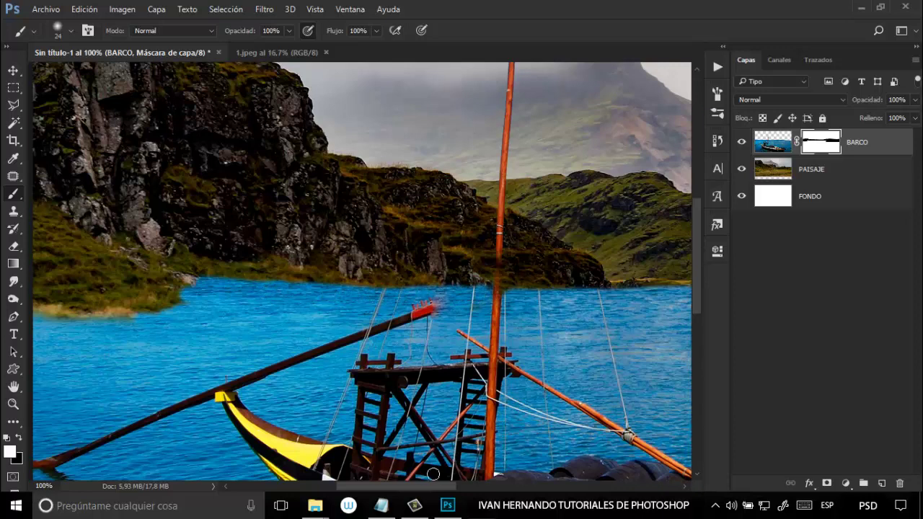
left_click_drag(435, 489, 409, 490)
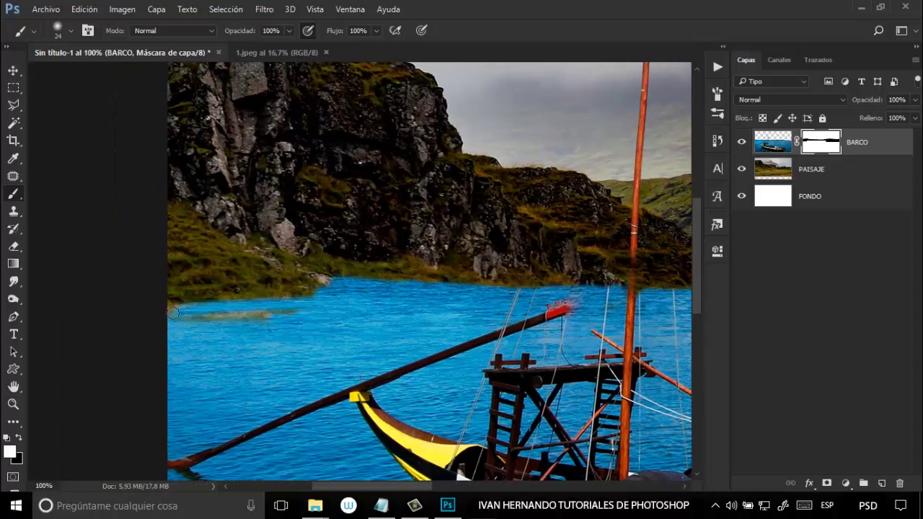
mouse_move(329, 321)
left_mouse_down()
mouse_move(219, 301)
mouse_move(341, 289)
mouse_move(246, 285)
mouse_move(276, 285)
mouse_move(173, 300)
mouse_move(169, 283)
mouse_move(284, 283)
left_mouse_up()
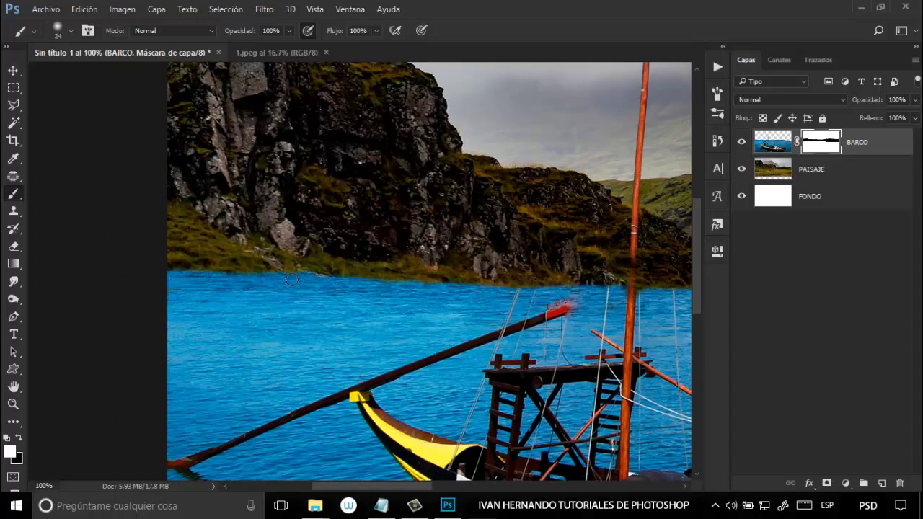
left_click_drag(292, 279, 569, 293)
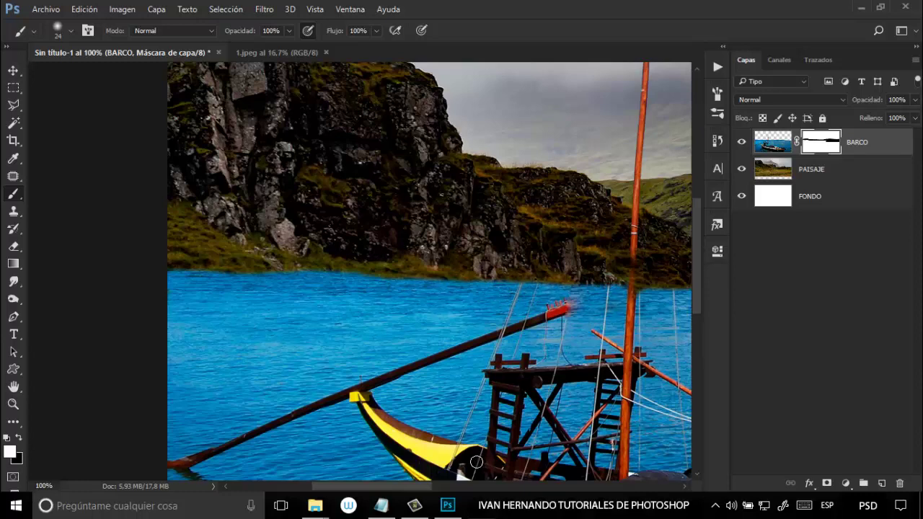
Restore the faded section of the mast on BARCO's mask with white, using a hard 5 px brush at 100% hardness
left_click_drag(429, 486, 466, 488)
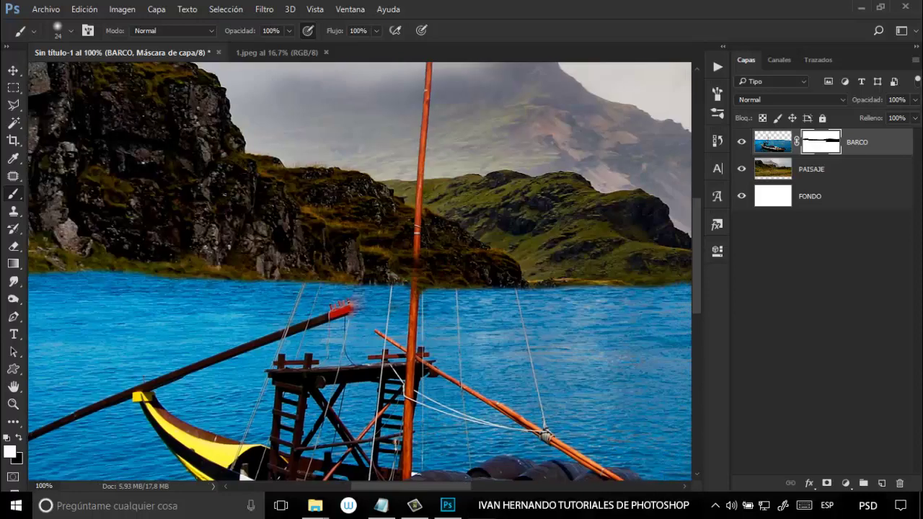
key("ctrl+plus")
key("ctrl+plus")
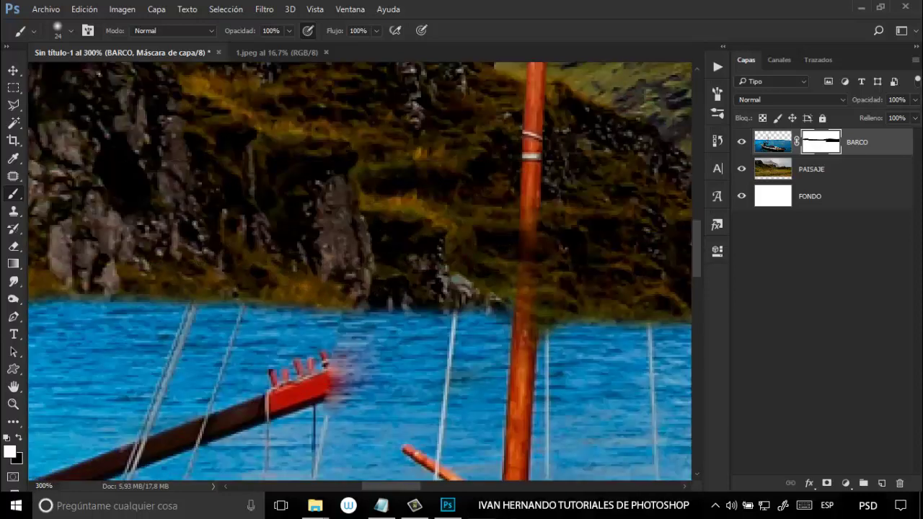
left_click_drag(417, 489, 439, 489)
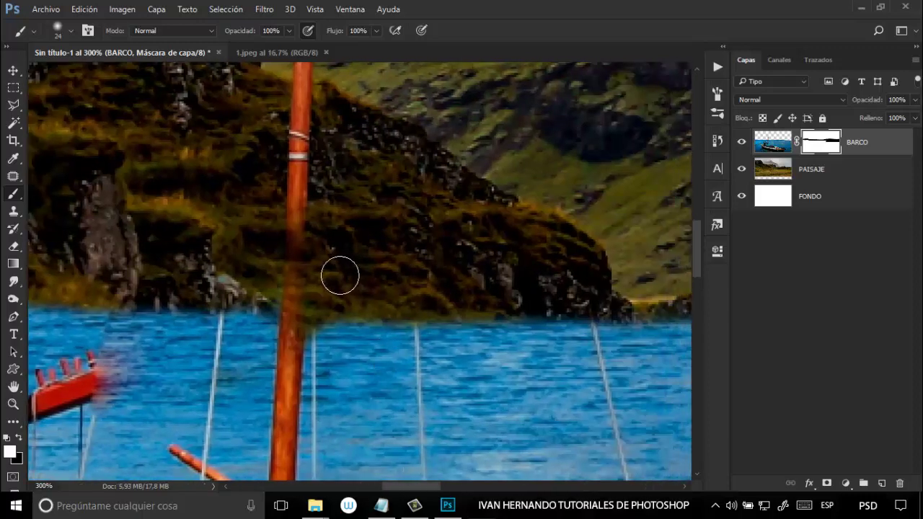
left_click_drag(391, 273, 371, 269)
left_click(71, 30)
left_click(137, 161)
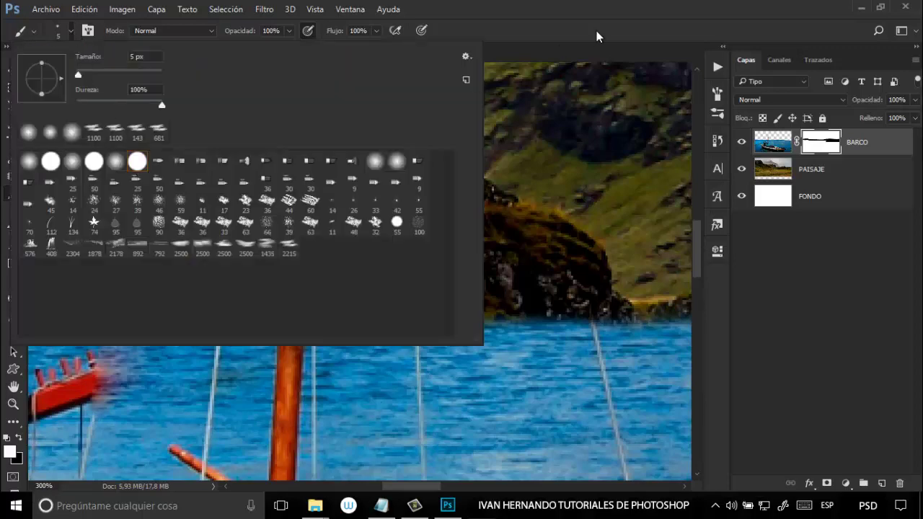
left_click(563, 31)
left_click_drag(298, 232, 288, 347)
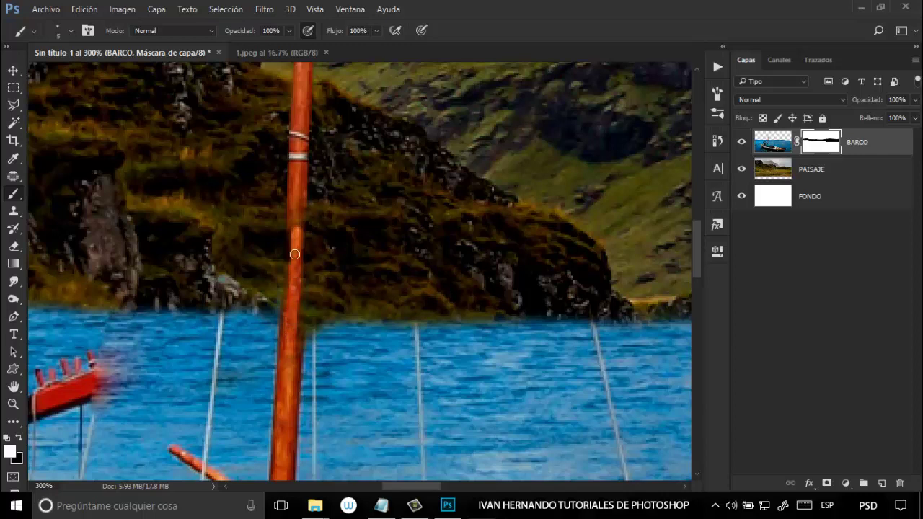
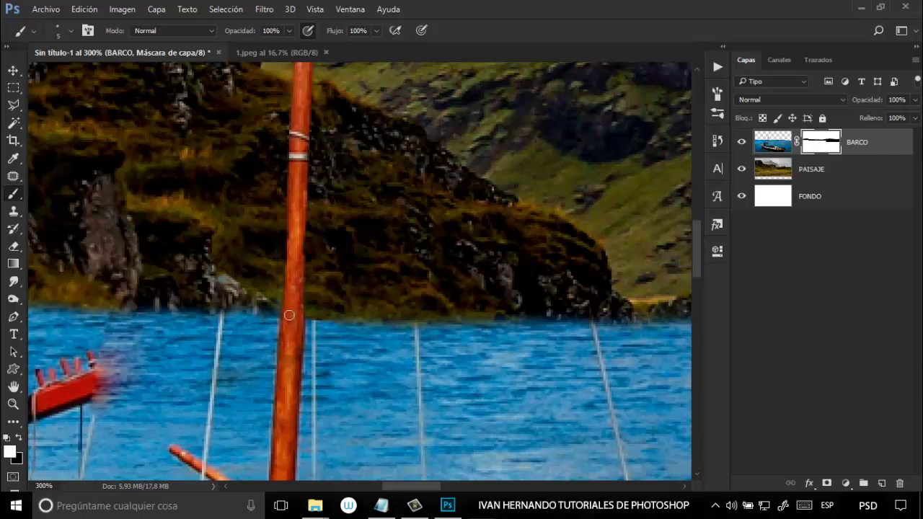
Refine the central hills' shoreline on BARCO's mask with black and white strokes, using a soft 29 px brush at 0% hardness
key("ctrl+0")
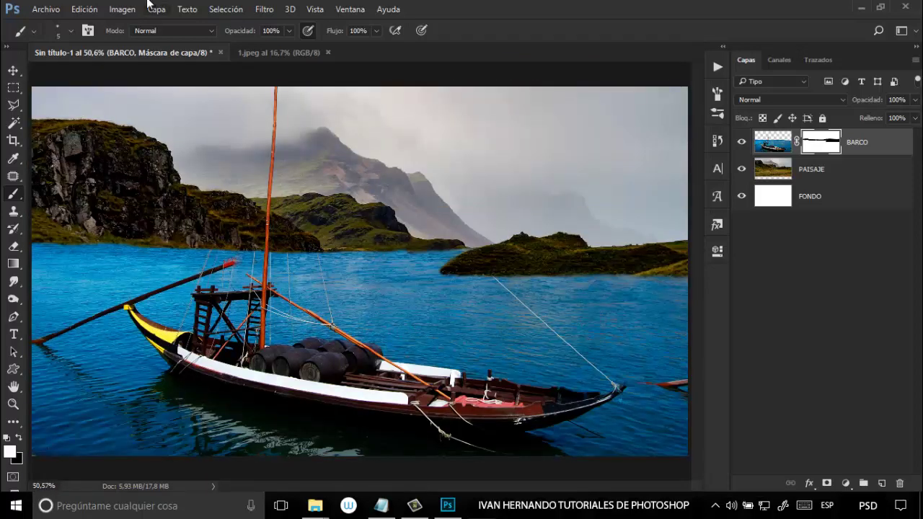
left_click(70, 32)
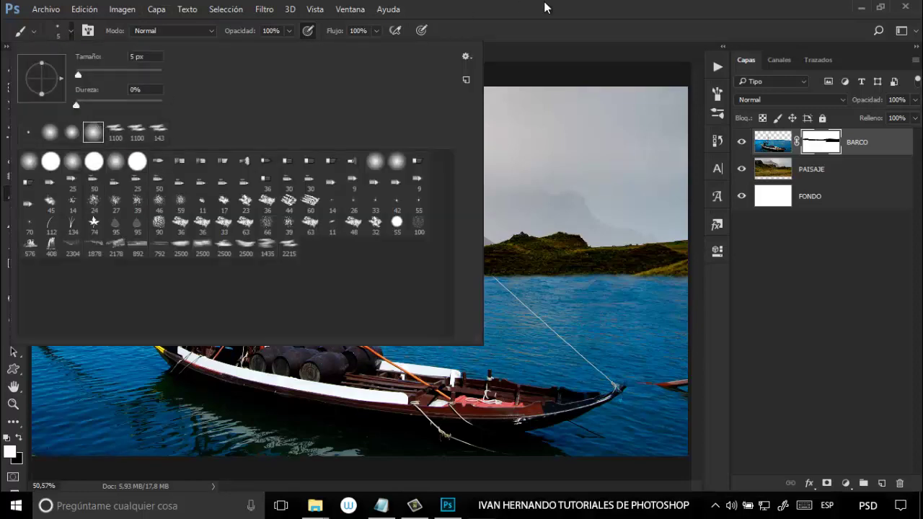
key("Return")
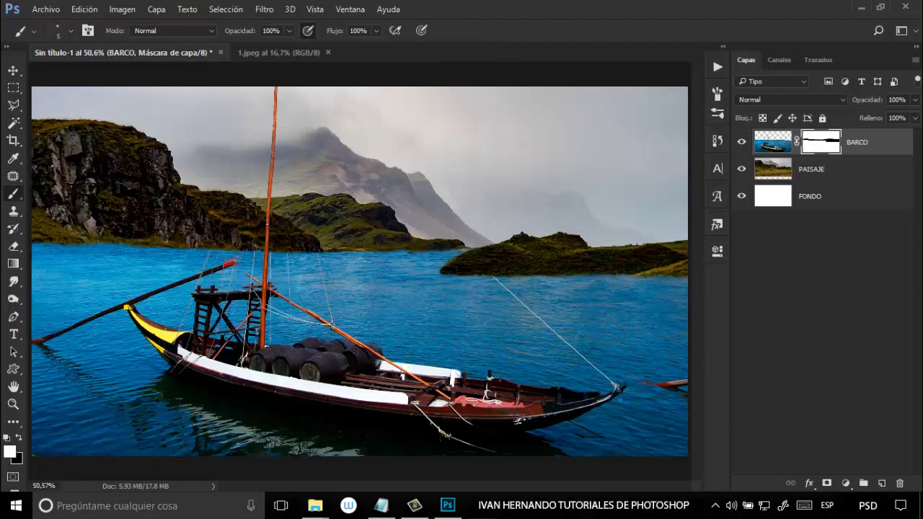
left_click_drag(386, 250, 399, 251)
key("x")
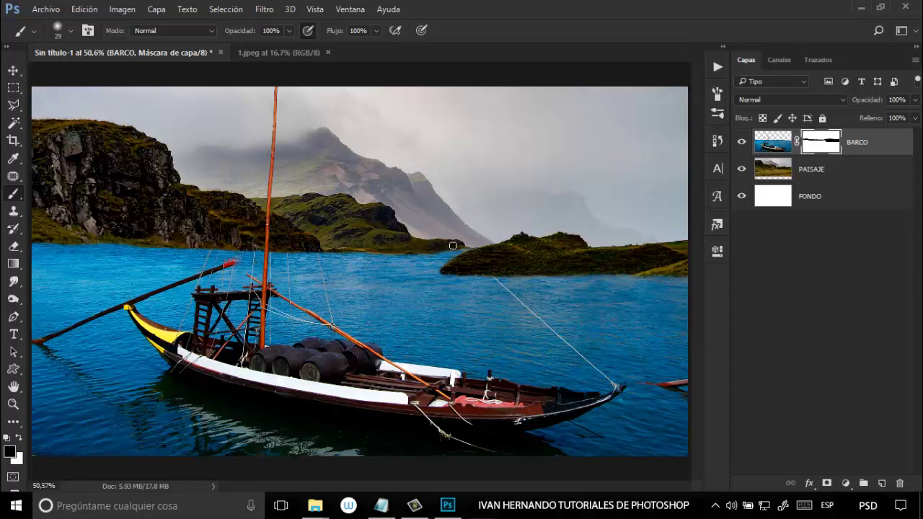
key("x")
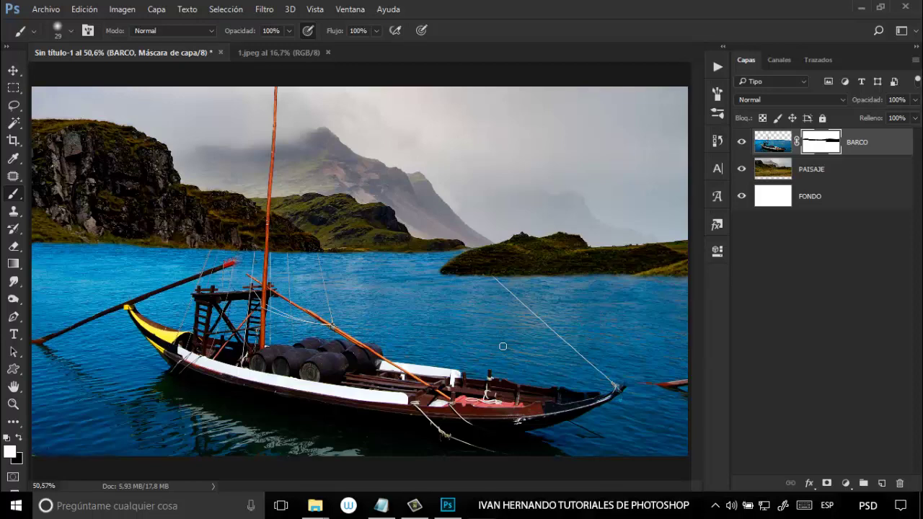
Open the castle photo 3.jpg from the NIEBLA folder and unlock its background layer
left_click(40, 10)
left_click(47, 34)
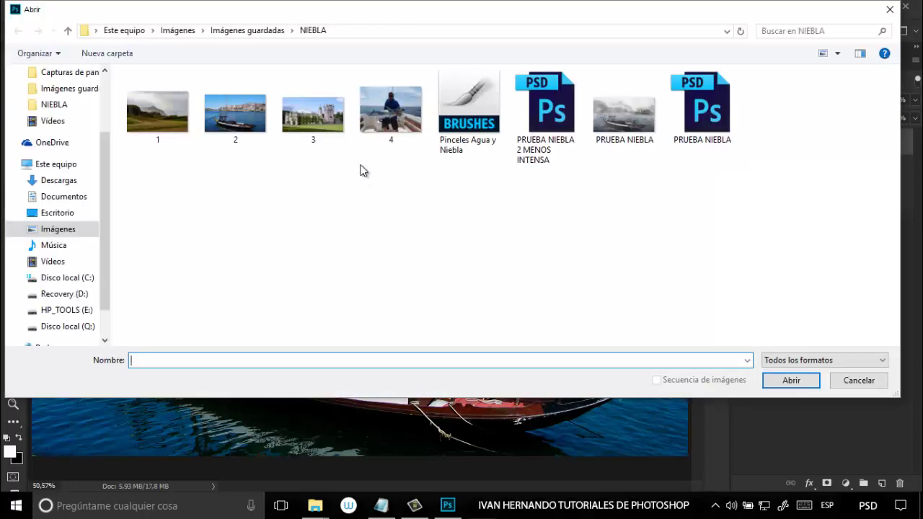
double_click(327, 124)
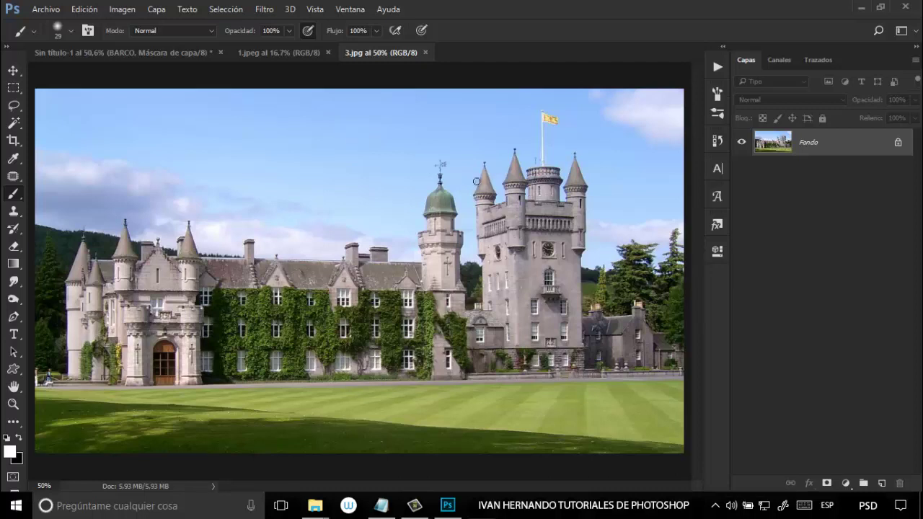
left_click(899, 143)
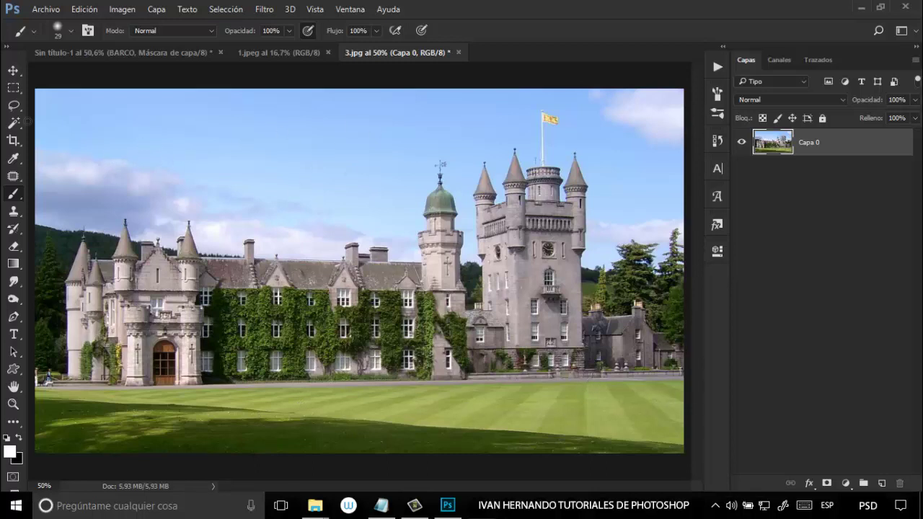
Outline the lawn below the castle with the Polygonal Lasso and delete it
left_click(14, 106)
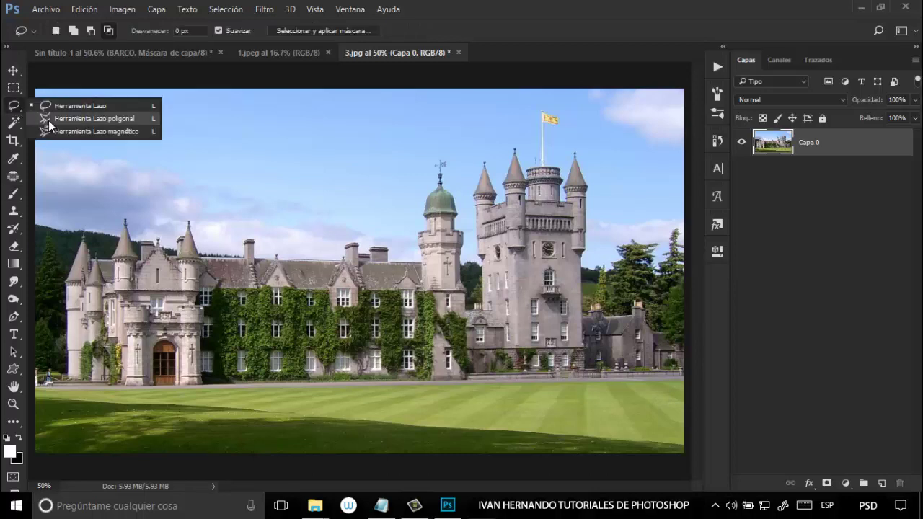
left_click(48, 119)
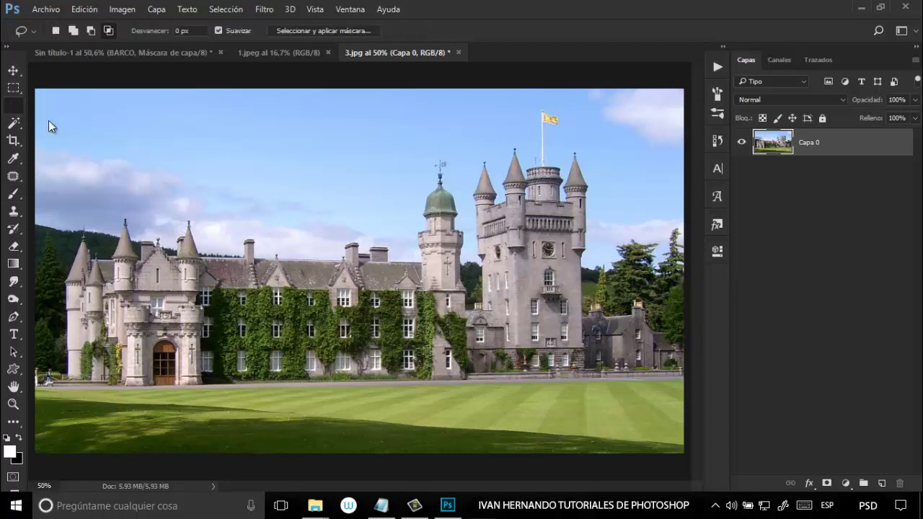
left_click(34, 388)
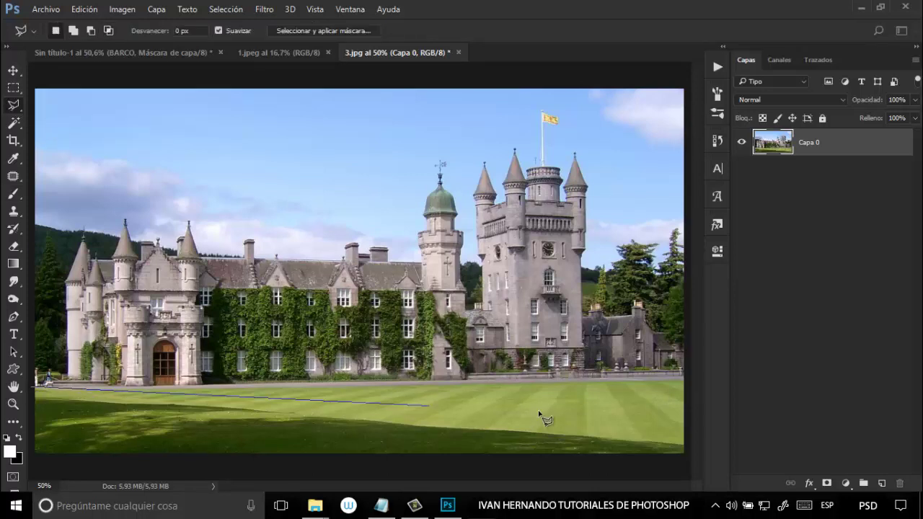
left_click(685, 377)
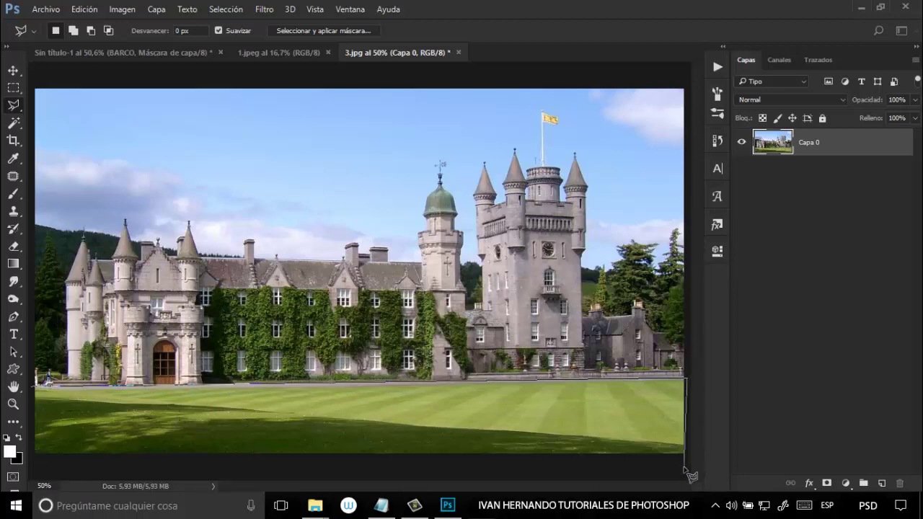
left_click(684, 468)
left_click(30, 459)
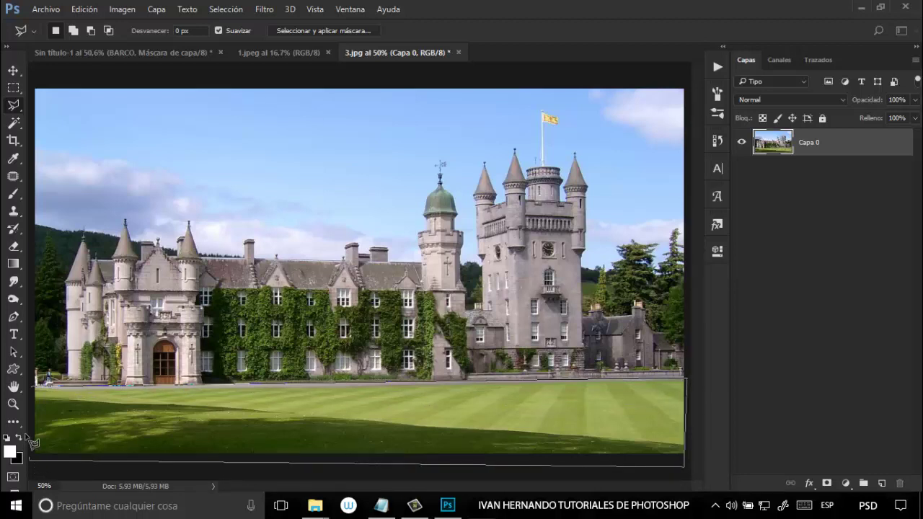
left_click(35, 387)
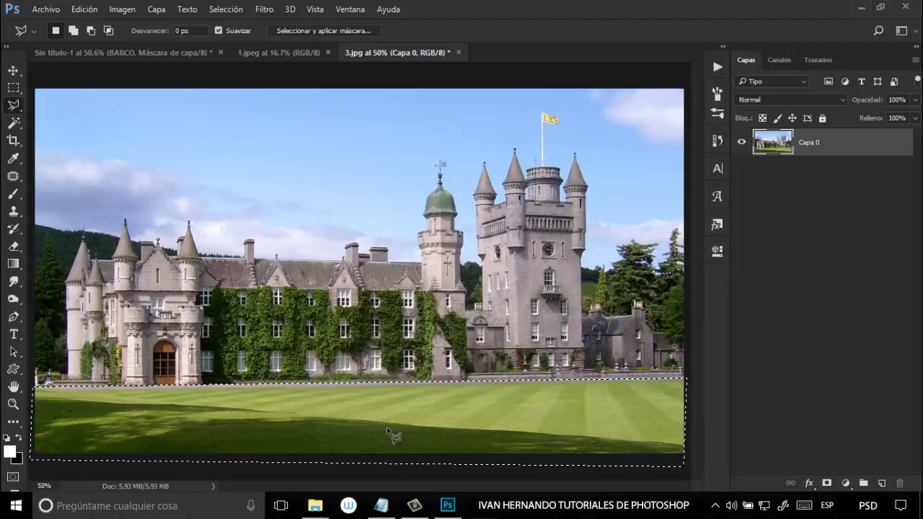
key("Delete")
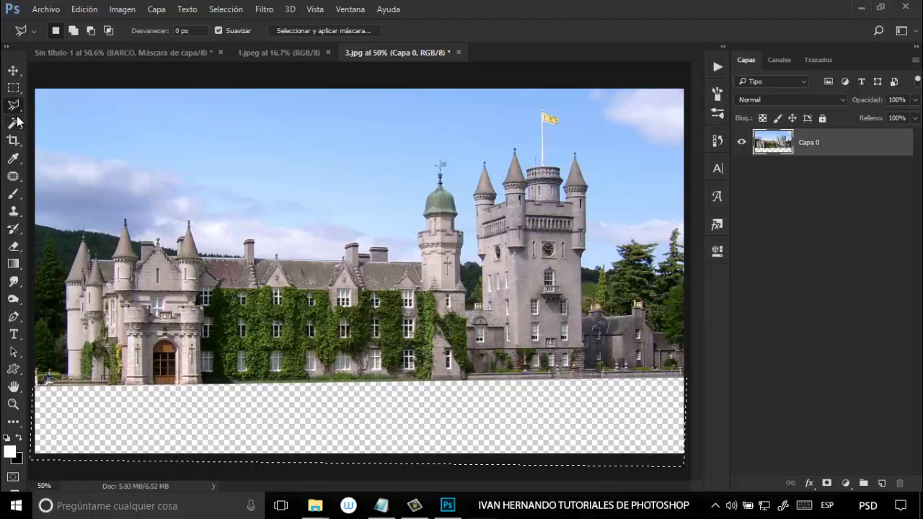
Select the blue sky and all clouds with the Magic Wand in add mode at tolerance 20, and delete them
left_click_drag(13, 122, 46, 127)
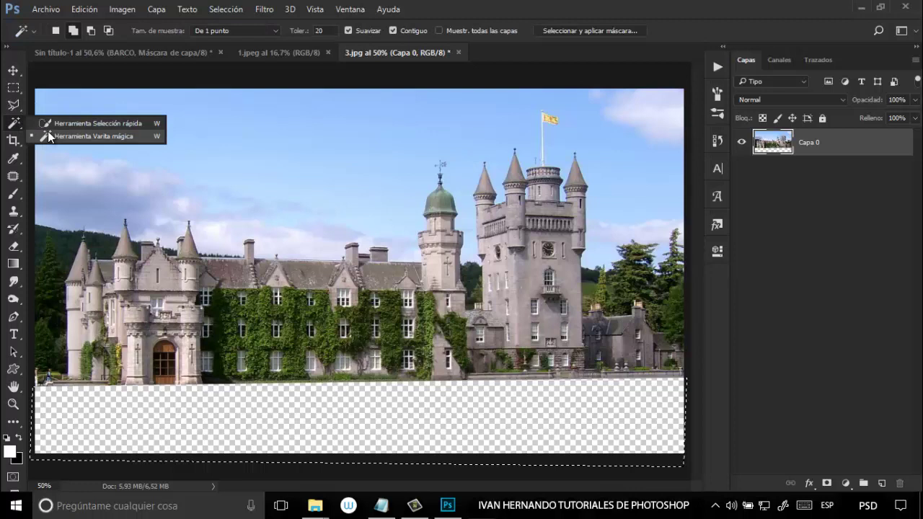
left_click(49, 136)
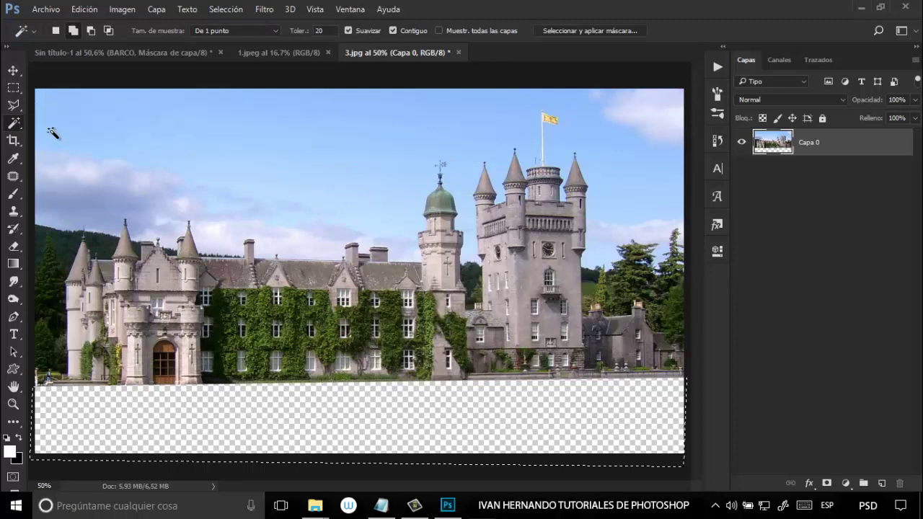
left_click(74, 32)
left_click(356, 136)
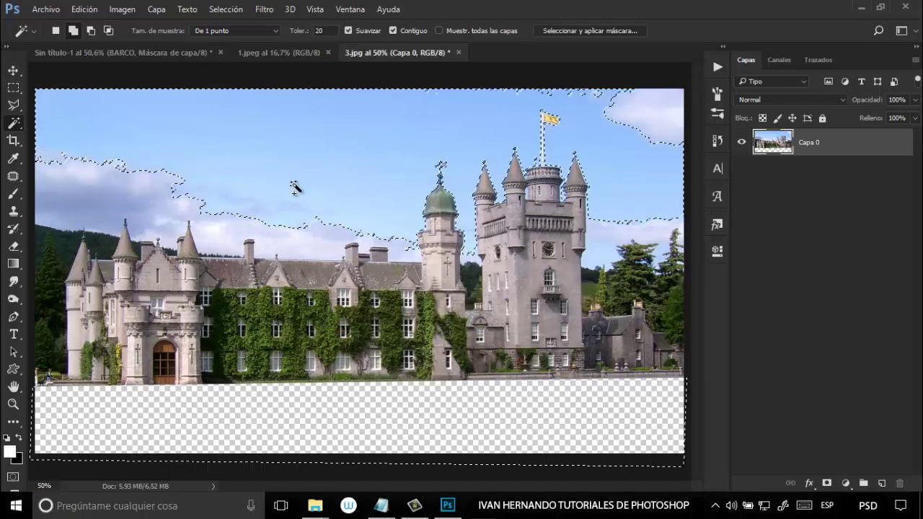
left_click(276, 243, "shift")
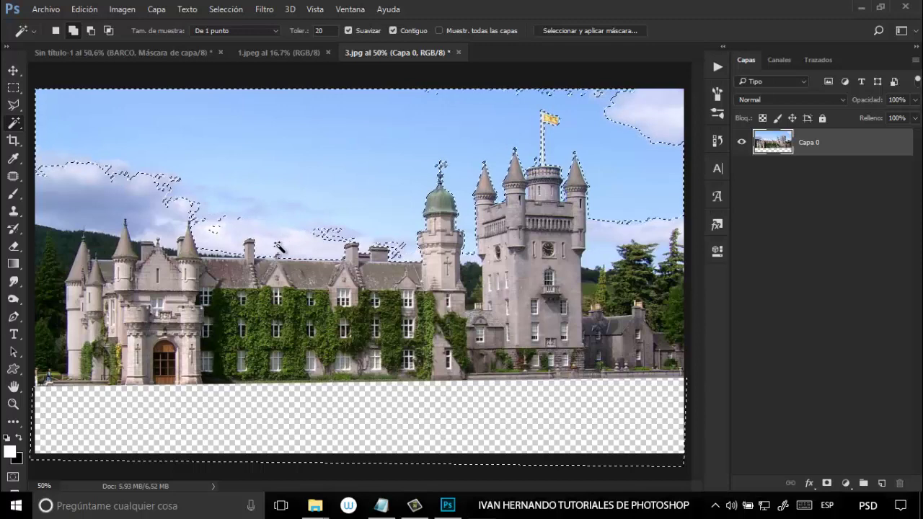
left_click(329, 238, "shift")
left_click(176, 201, "shift")
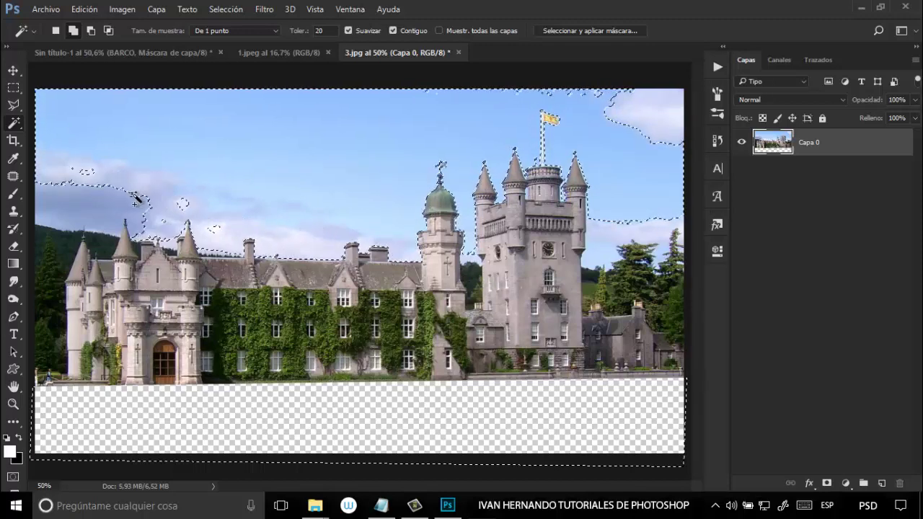
left_click(77, 206, "shift")
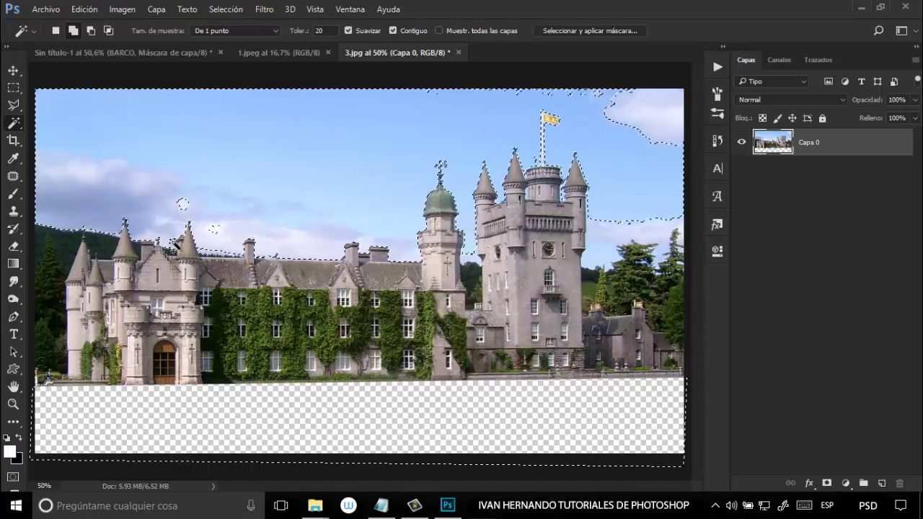
left_click(184, 207, "shift")
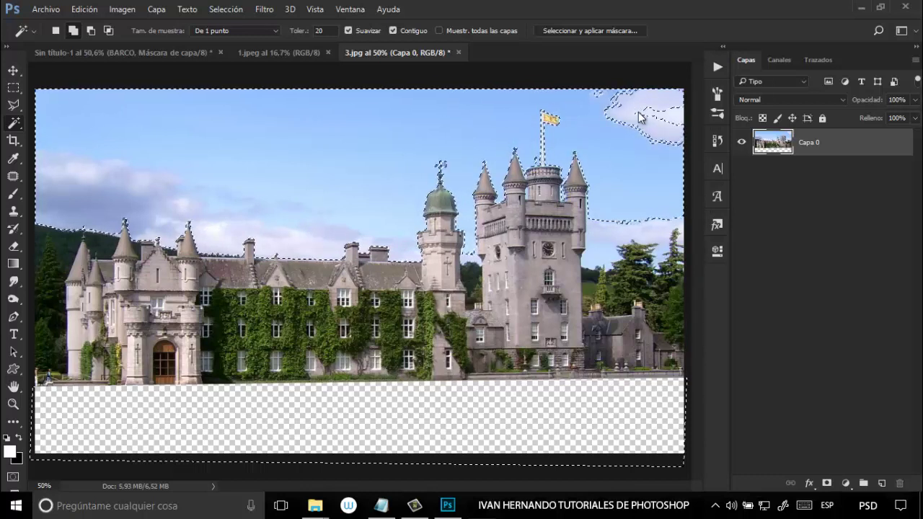
left_click(610, 112, "shift")
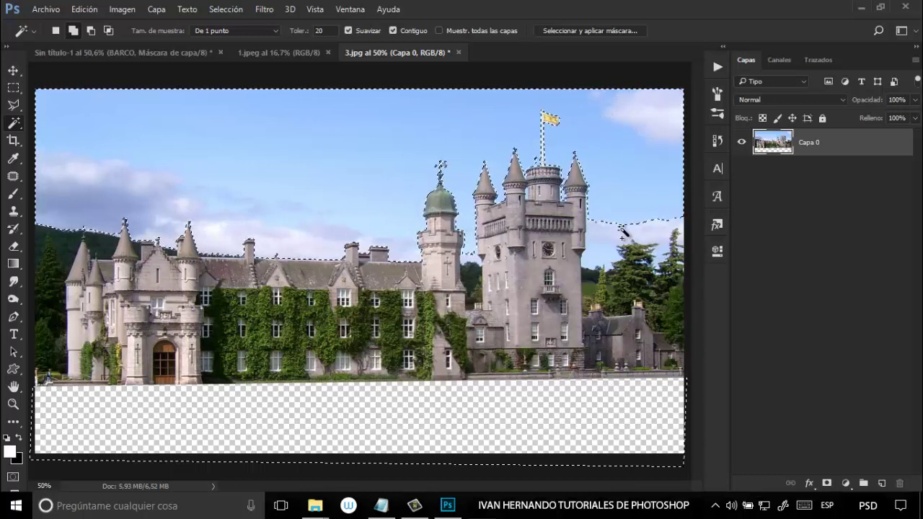
left_click(660, 242, "shift")
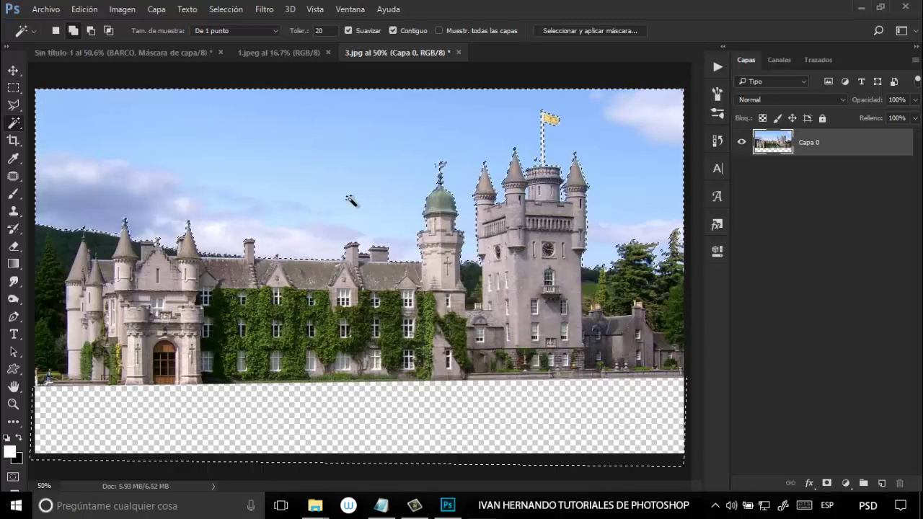
key("Delete")
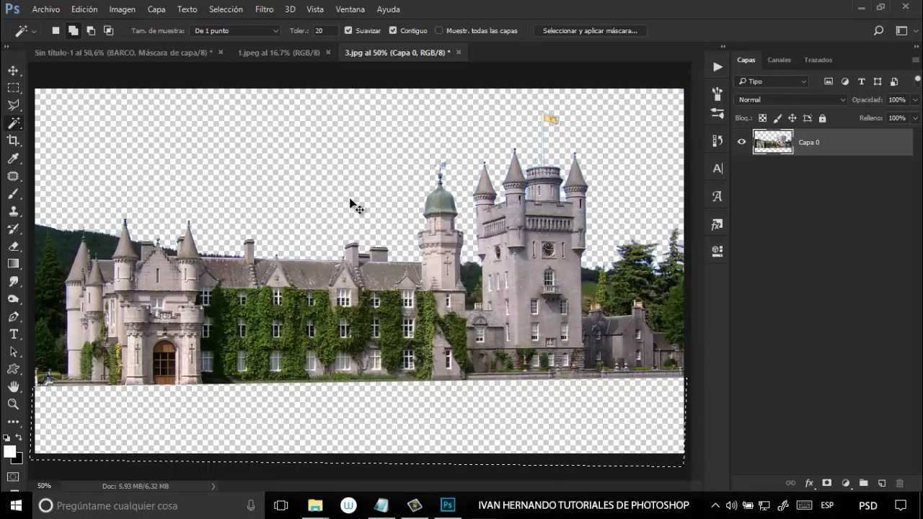
Delete the strip of trees above the roof between the entrance's right turret and the nearest chimney, using the Polygonal Lasso
scroll(357, 208, "up", 1)
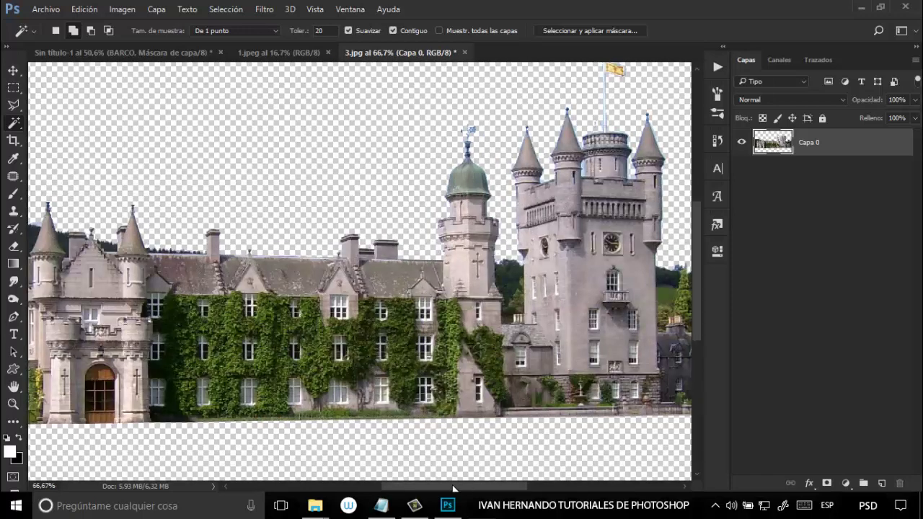
left_click_drag(453, 489, 418, 450)
scroll(418, 451, "up", 1)
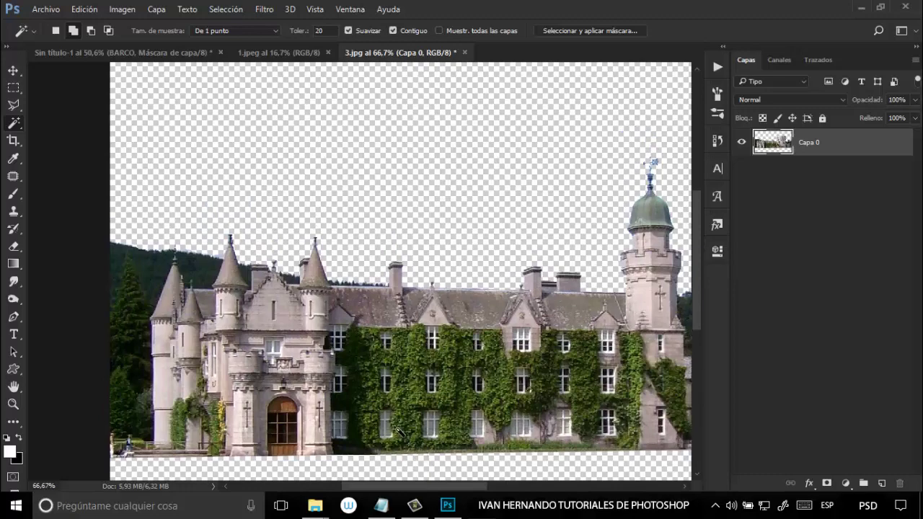
scroll(401, 433, "up", 1)
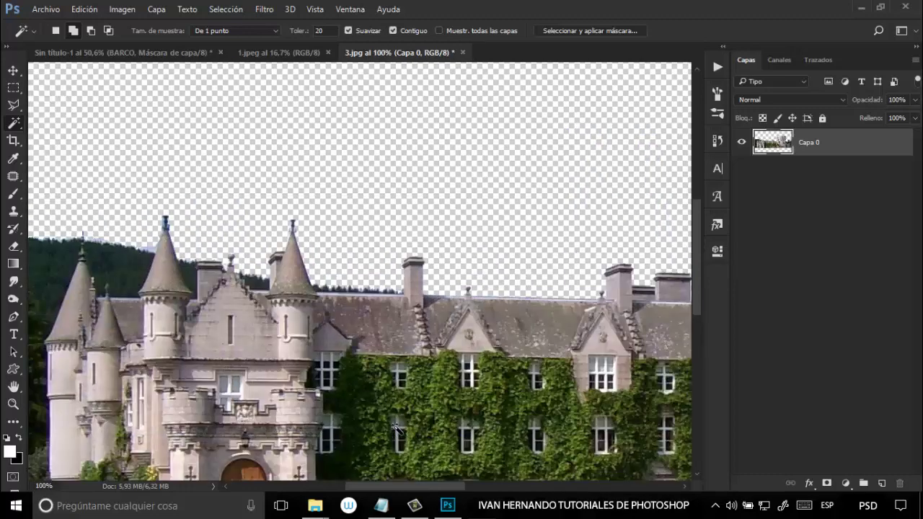
scroll(288, 302, "down", 1)
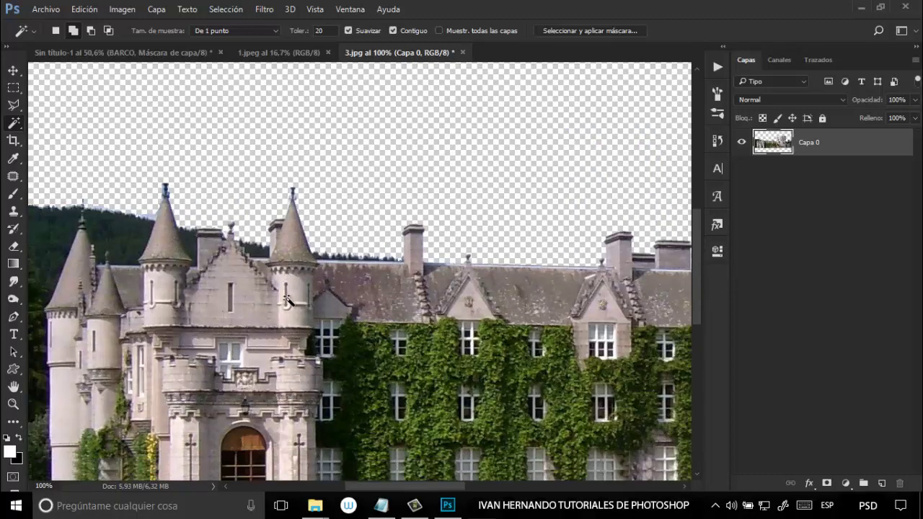
left_click(14, 105)
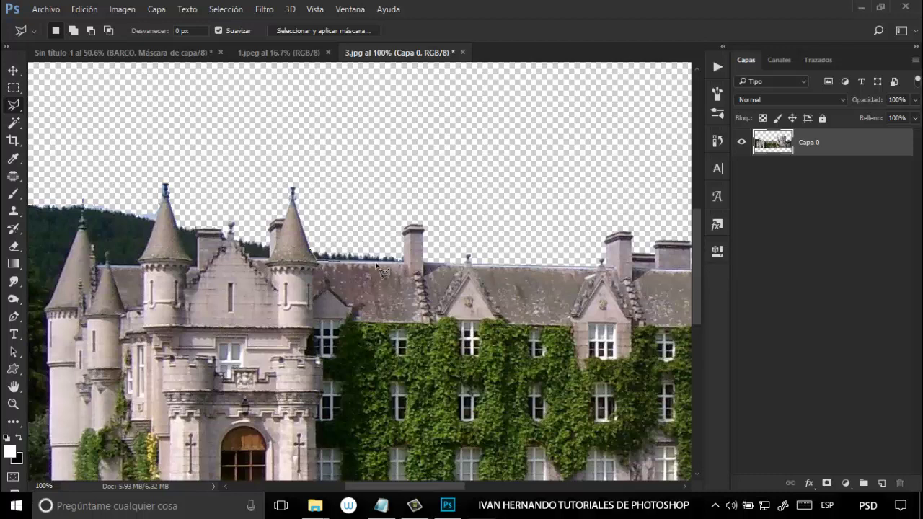
left_click(403, 257)
key("Escape")
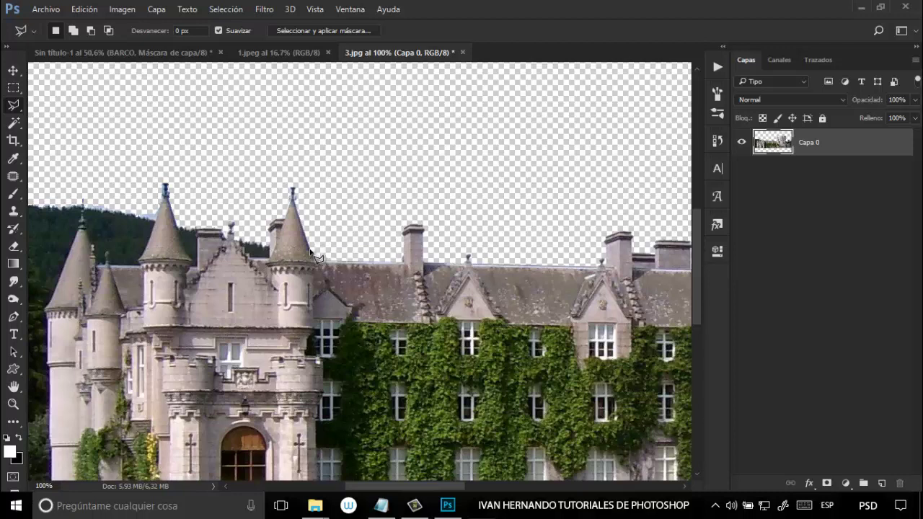
Delete the hill remnants on both sides of the entrance gable, between it and the two turrets, and clear the selection
left_click(237, 239)
key("Delete")
key("ctrl+d")
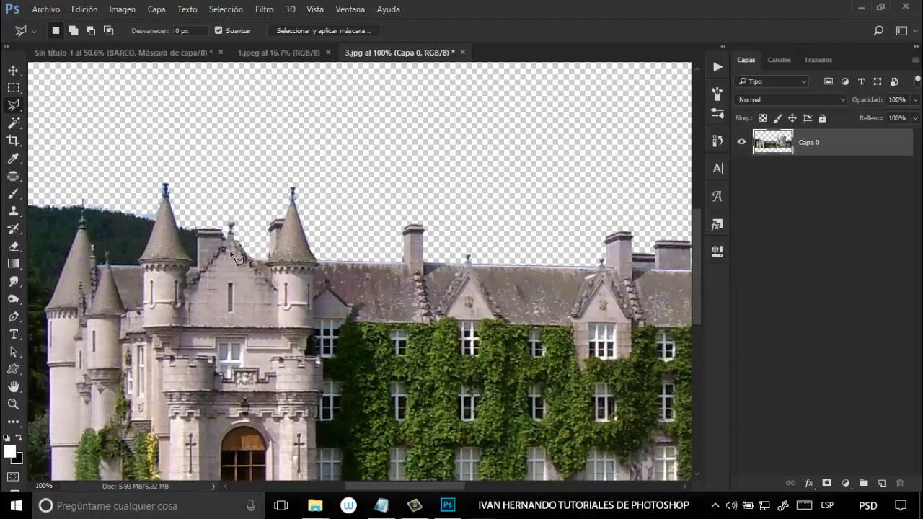
left_click(179, 225)
left_click(178, 225)
key("Delete")
key("ctrl+d")
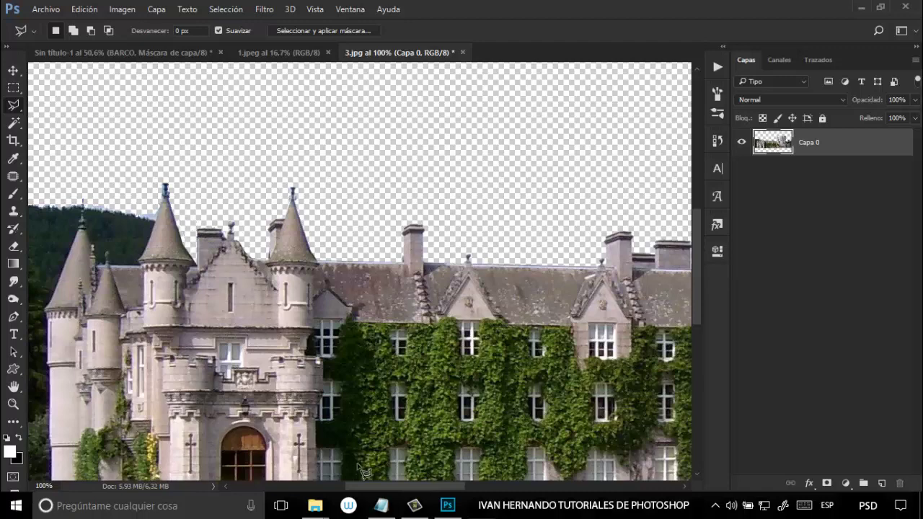
Outline the trees, hillside and people left of the castle's leftmost tower with the Polygonal Lasso and delete them
left_click_drag(419, 490, 397, 489)
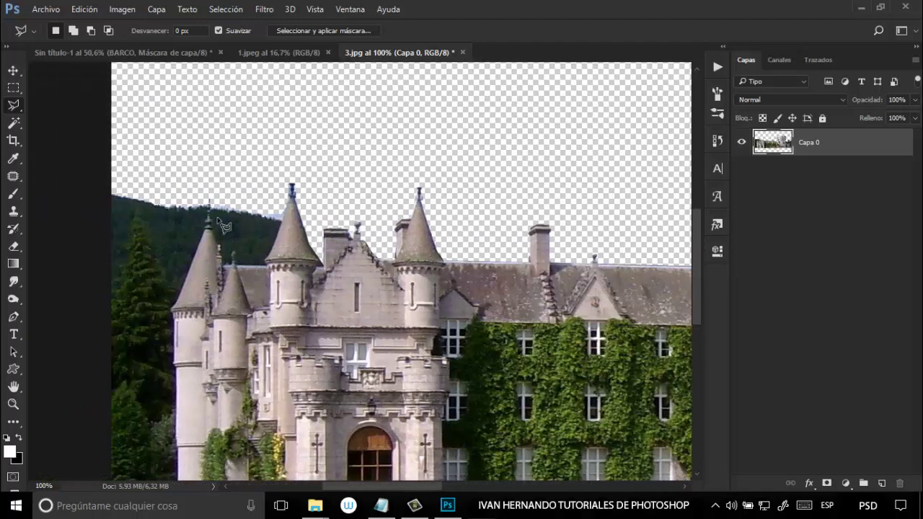
scroll(167, 368, "down", 5)
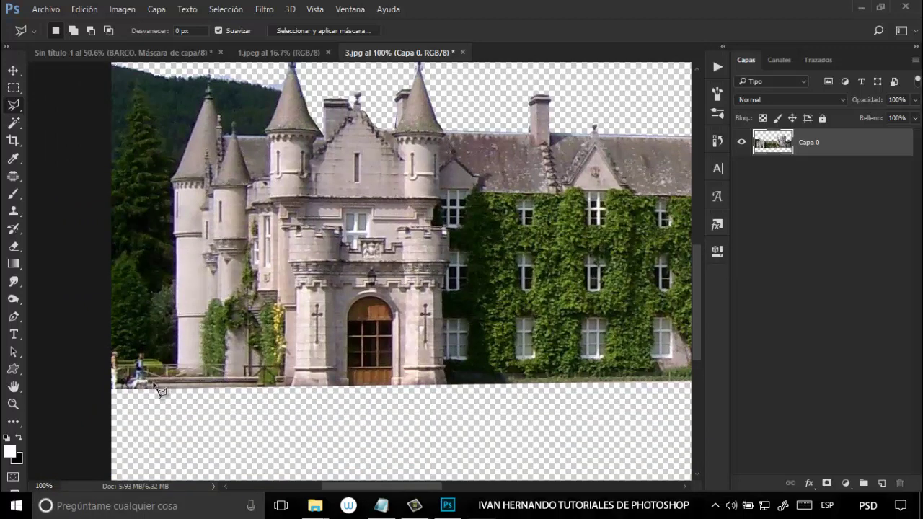
left_click(153, 393)
mouse_move(150, 325)
left_mouse_down()
mouse_move(156, 296)
mouse_move(171, 283)
left_mouse_up()
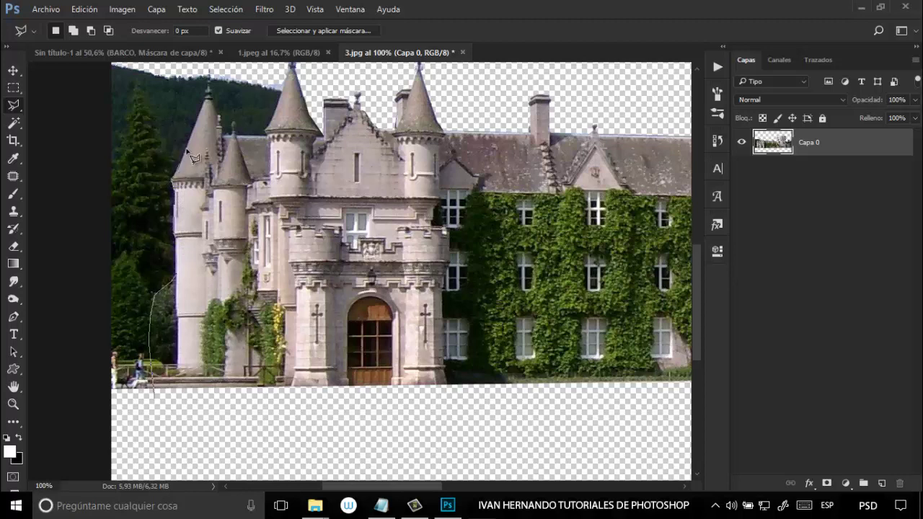
left_click(208, 87)
scroll(209, 69, "up", 3)
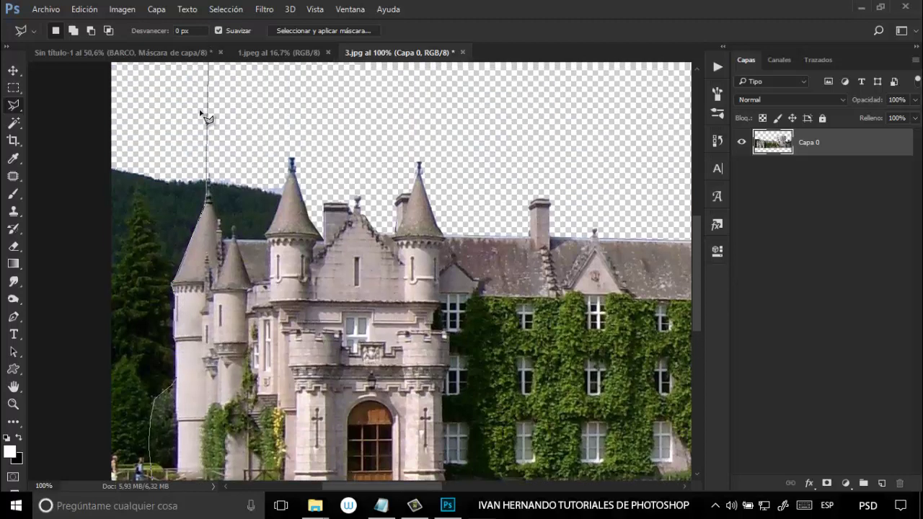
left_click(206, 155)
left_click(75, 107)
scroll(68, 419, "down", 3)
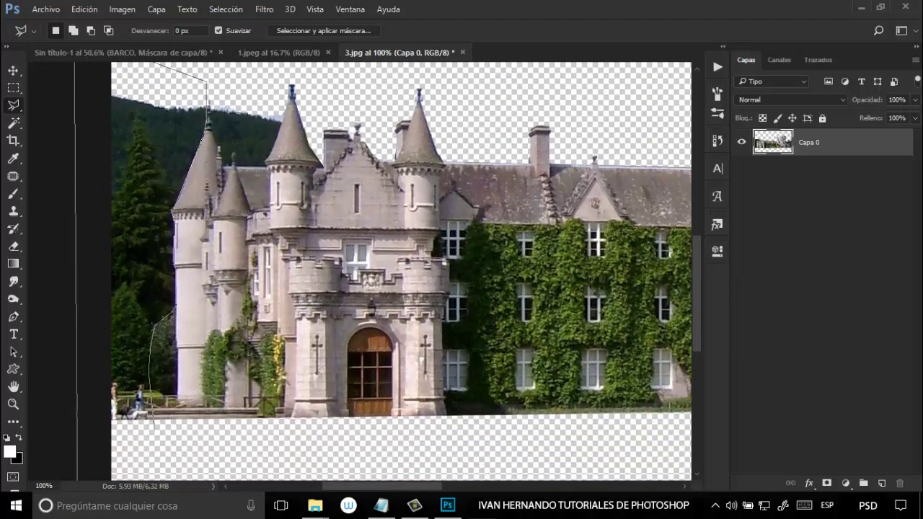
left_click(76, 416)
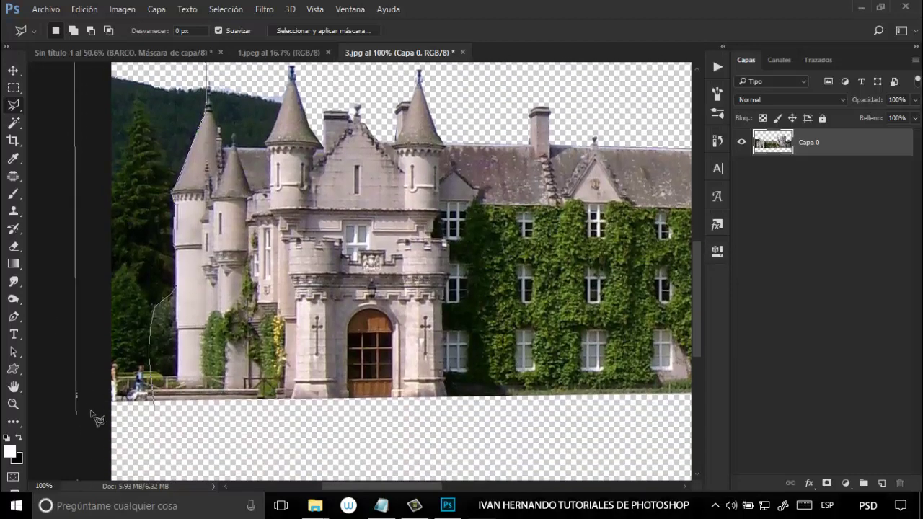
left_click(154, 414)
key("Delete")
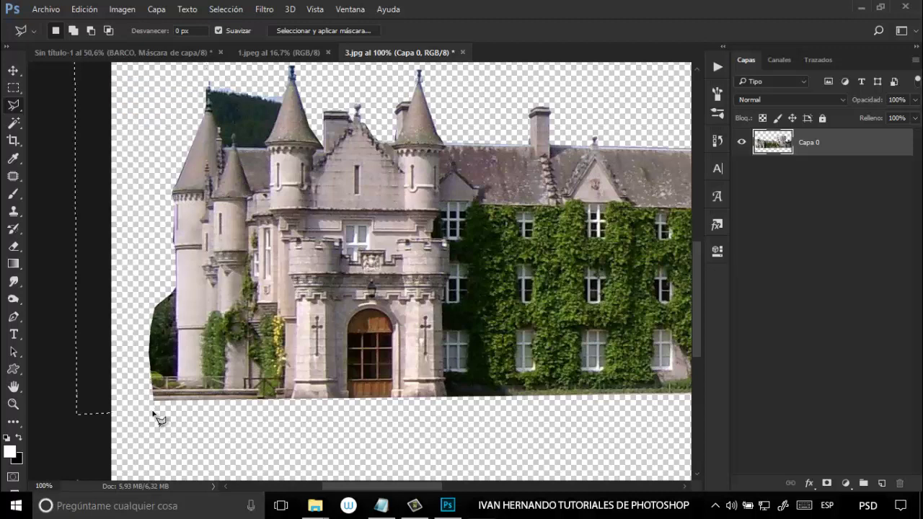
Outline the dark hill between the leftmost tower and the entrance's left turret with the Polygonal Lasso and delete it
scroll(155, 418, "up", 3)
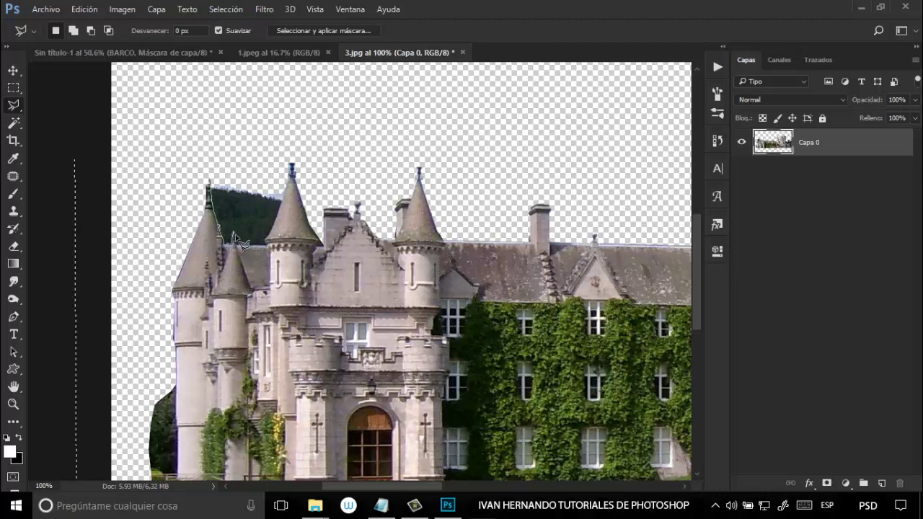
left_click(233, 233)
left_click(268, 243)
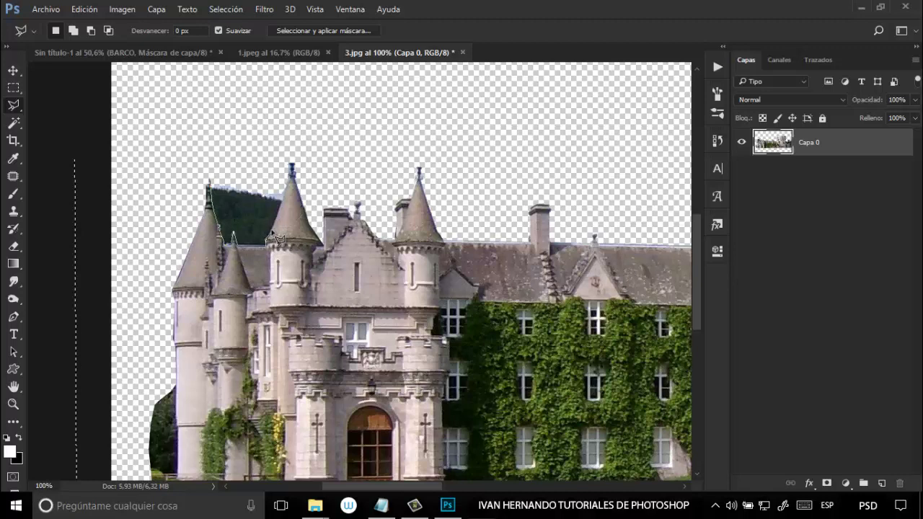
left_click(287, 178)
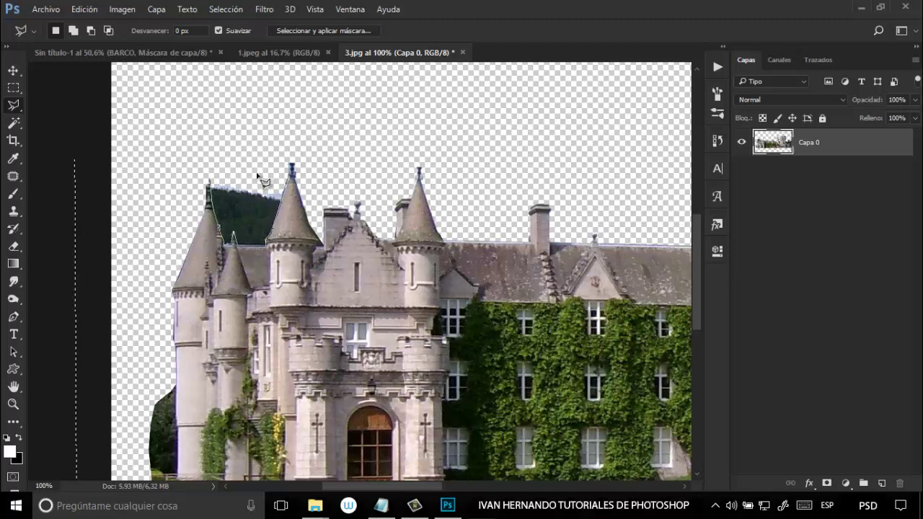
left_click(211, 183)
key("Delete")
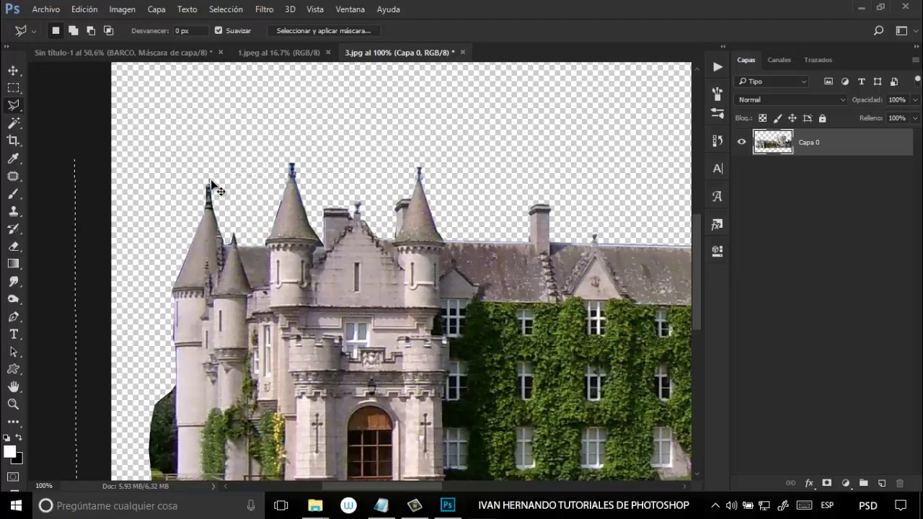
Load the castle layer's outline as a selection and contract it by 2 pixels
key("ctrl+0")
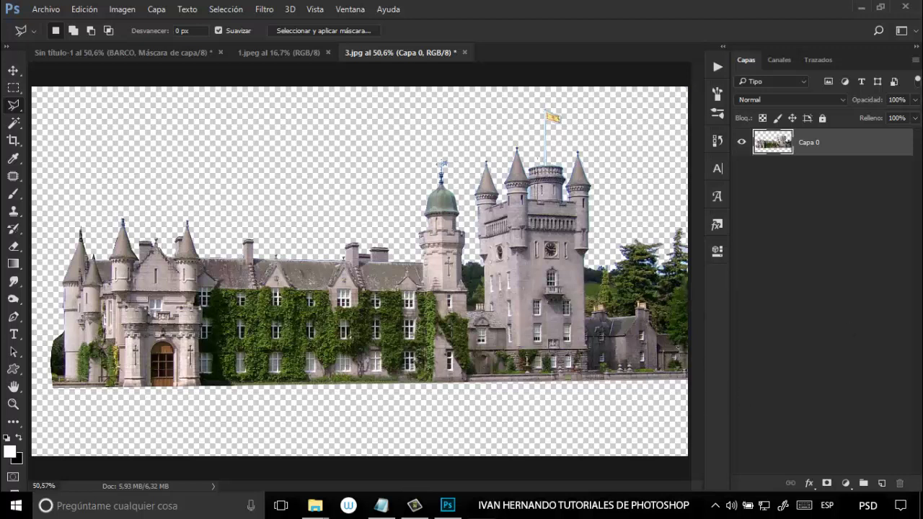
left_click(776, 144, "ctrl")
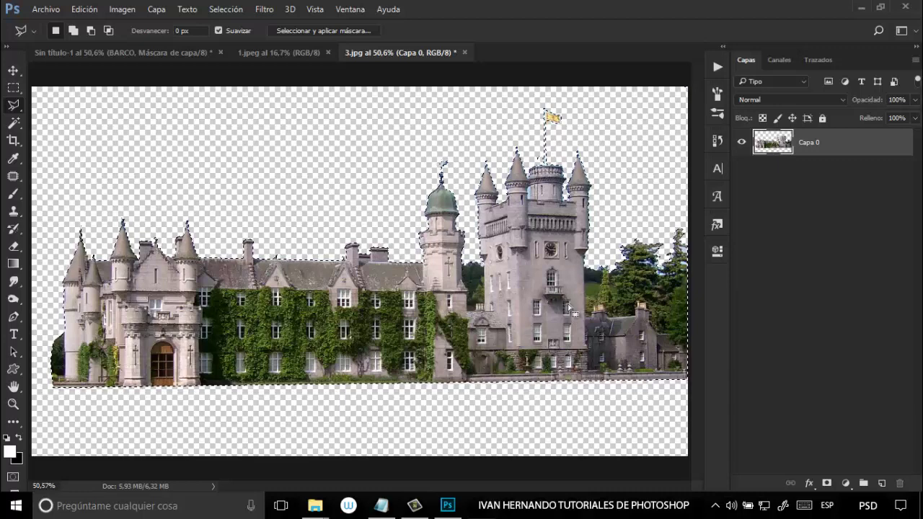
left_click(240, 10)
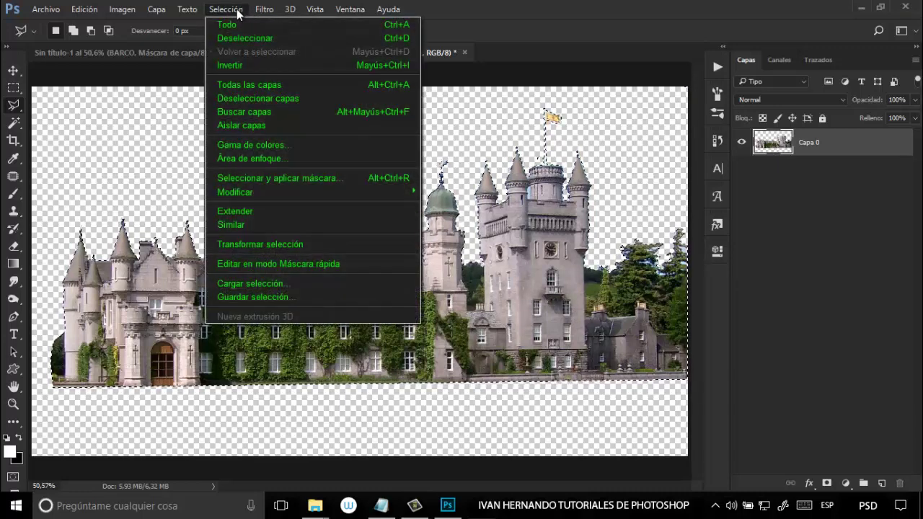
mouse_move(241, 192)
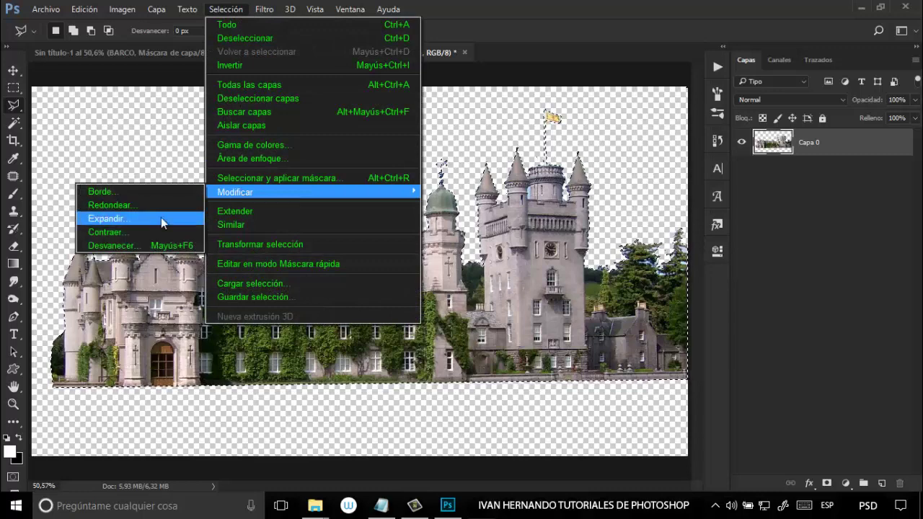
left_click(149, 233)
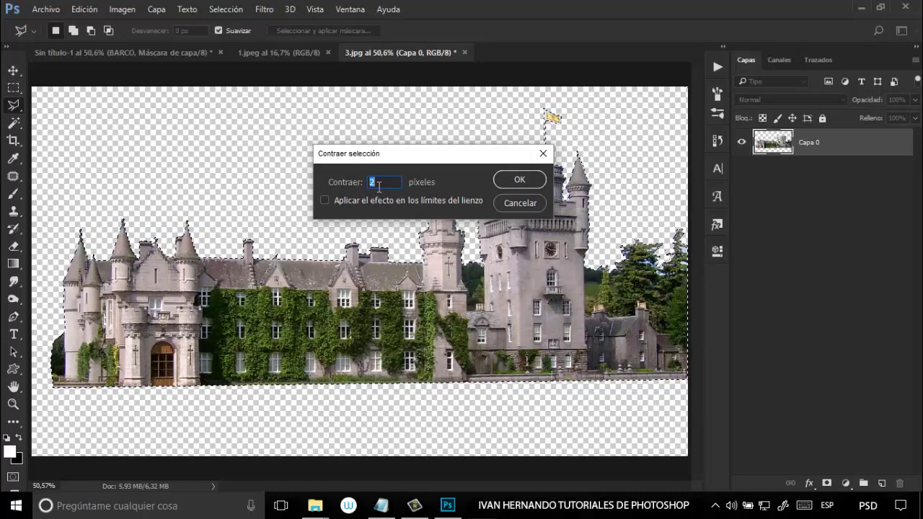
left_click(524, 178)
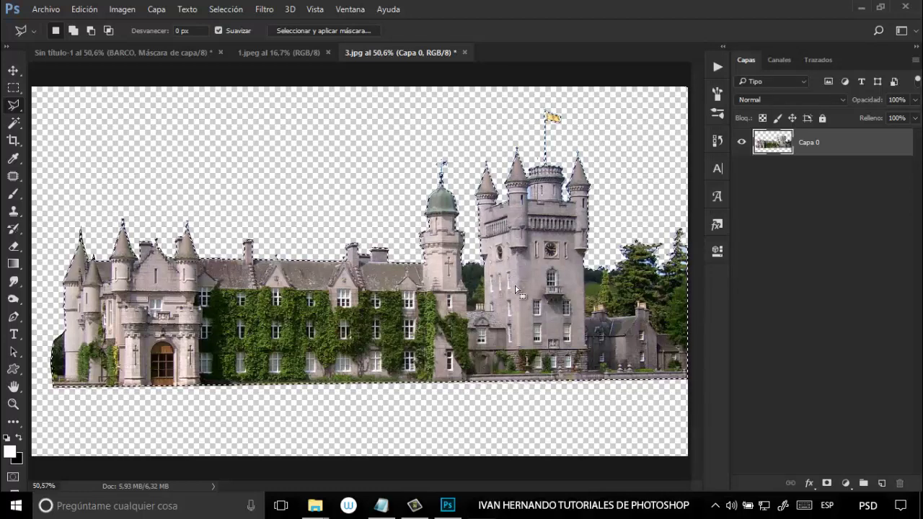
Invert the selection, delete the thin fringe around the castle, and clear the selection
left_click(232, 10)
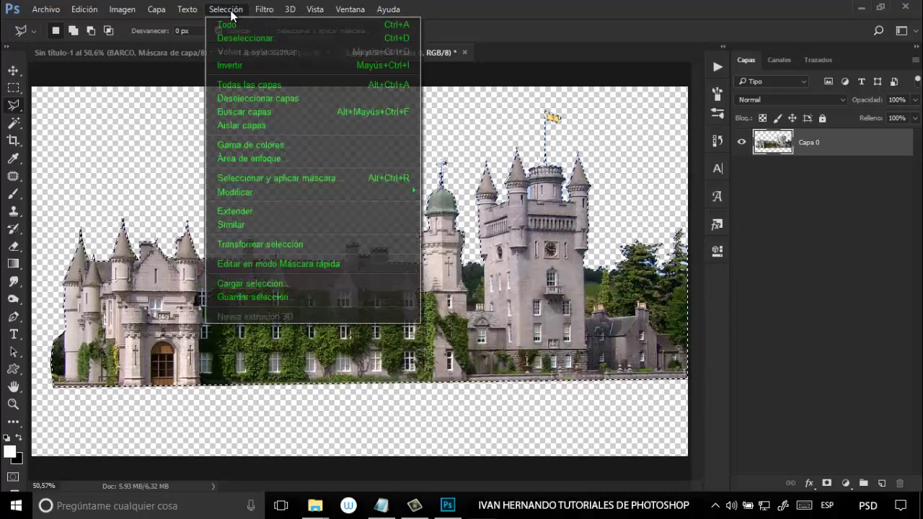
left_click(230, 65)
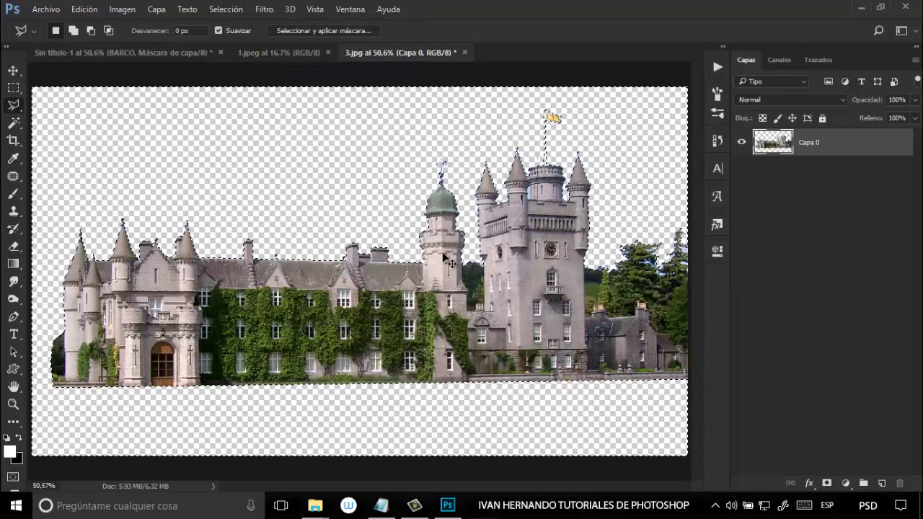
key("Delete")
key("ctrl+d")
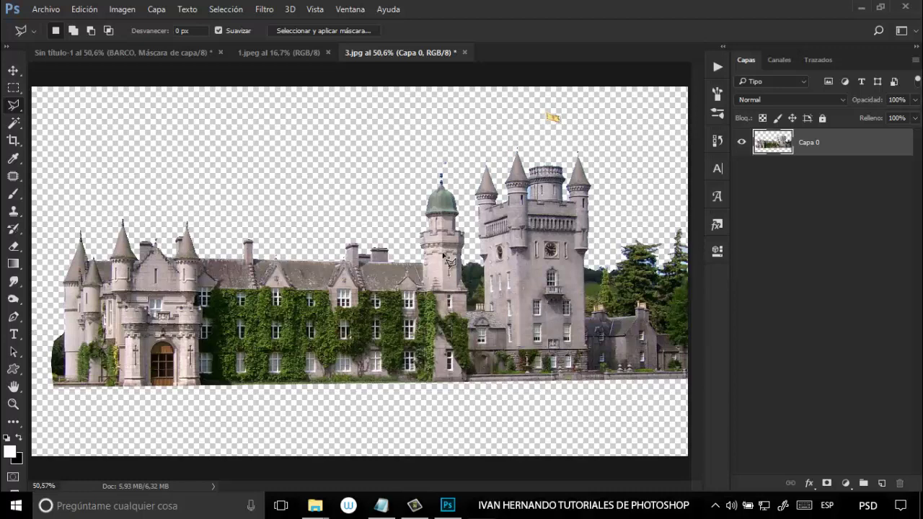
Bring the castle cutout into the Sin título-1 composition and scale it proportionally to 35% on the grassy headland across the water
left_click(17, 72)
left_click_drag(495, 331, 430, 279)
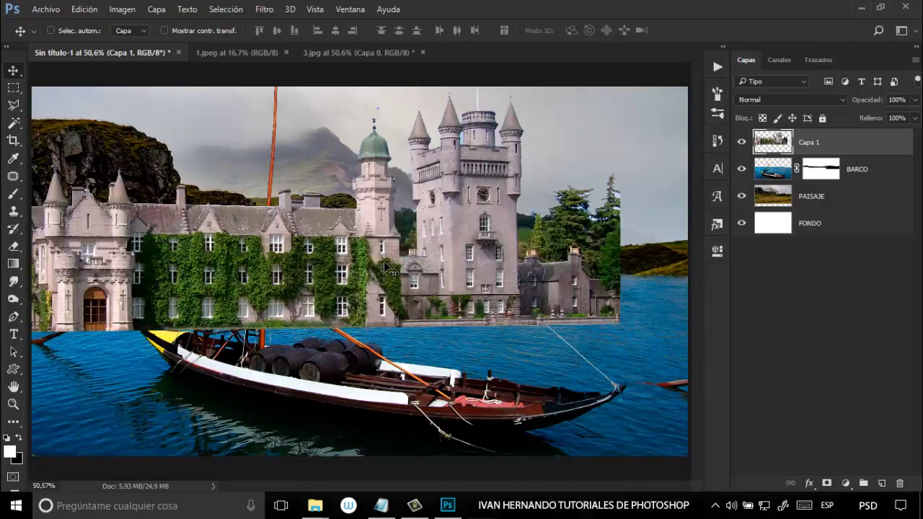
key("ctrl+t")
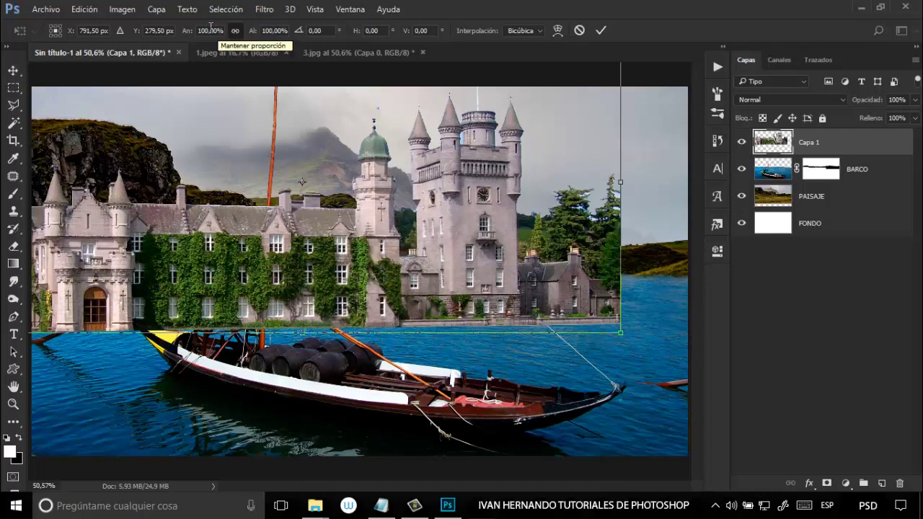
left_click_drag(189, 37, 154, 37)
left_click_drag(294, 210, 580, 212)
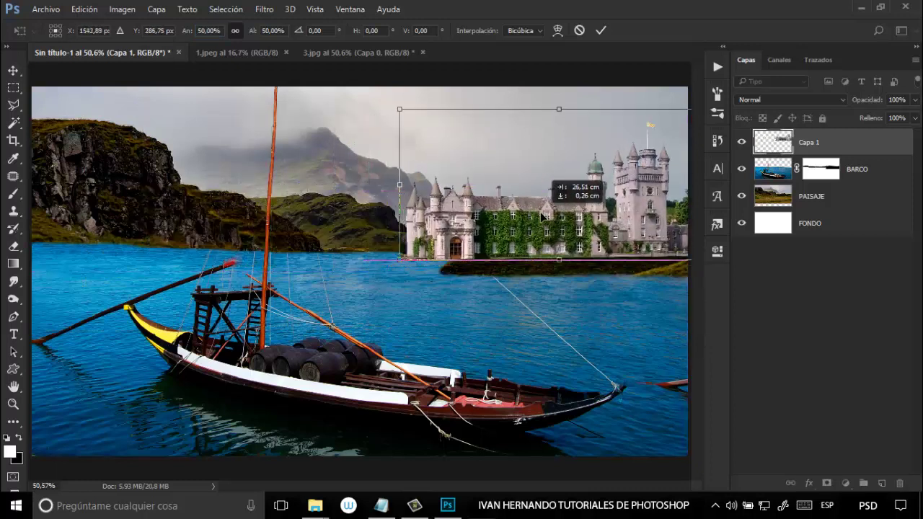
left_click_drag(188, 32, 181, 33)
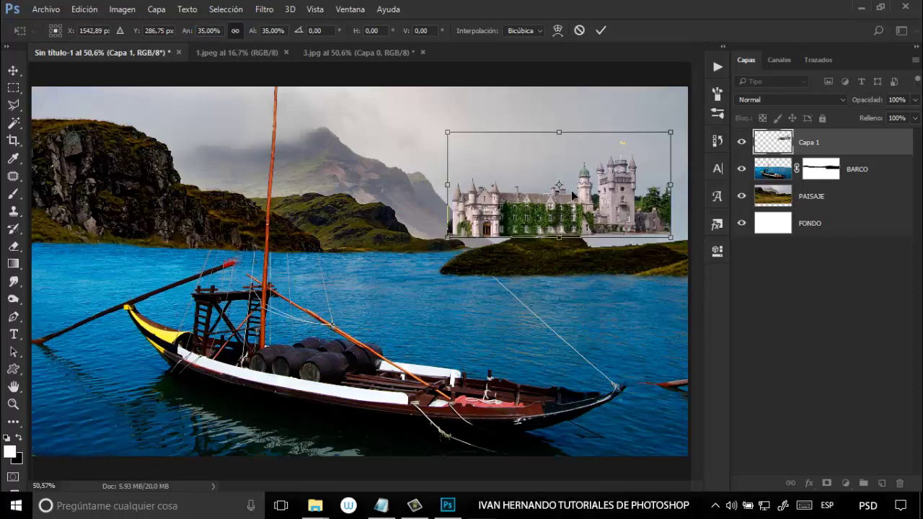
left_click_drag(565, 198, 589, 213)
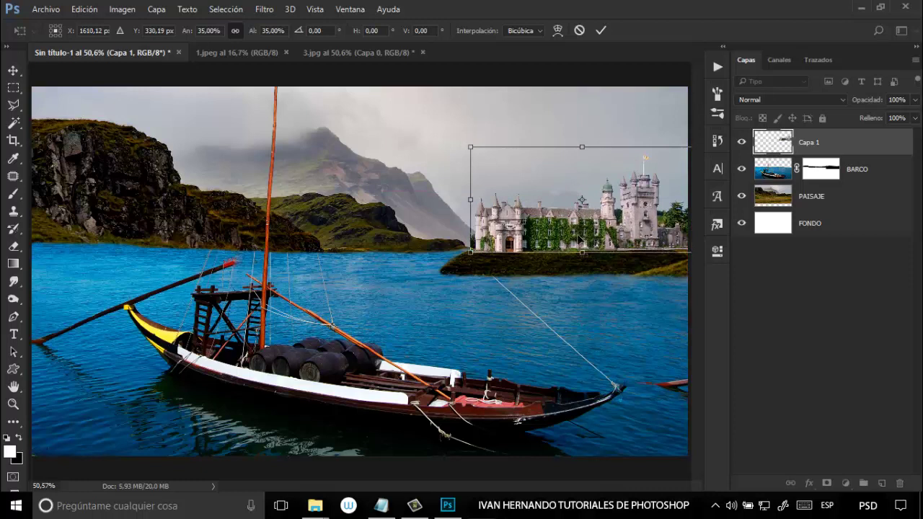
left_click(601, 30)
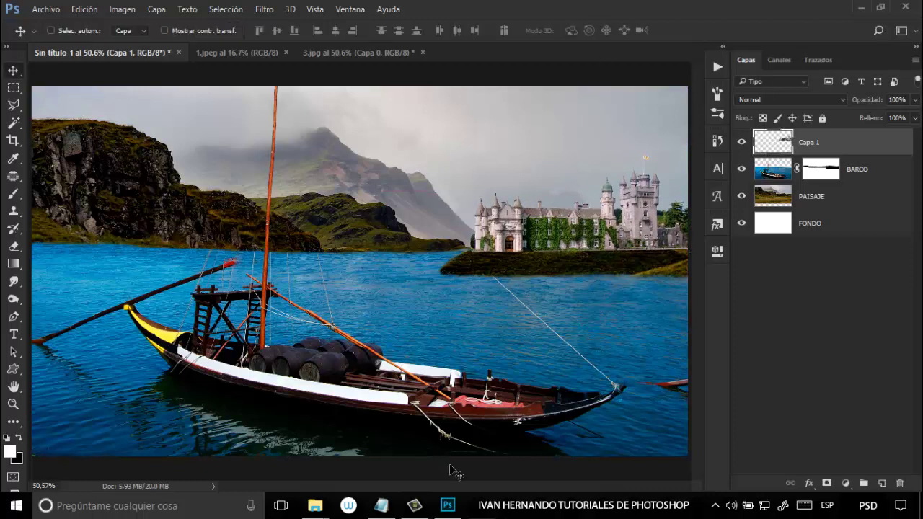
Nudge the castle further toward the canvas's right edge, keeping its base on top of the grassy headland
key("Up")
key("Up")
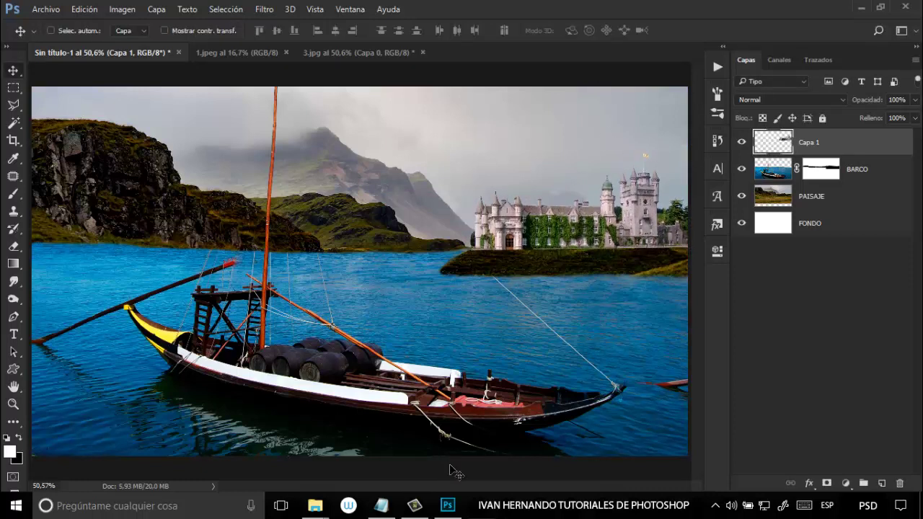
key("Right")
key("Right")
key("Up")
key("Up")
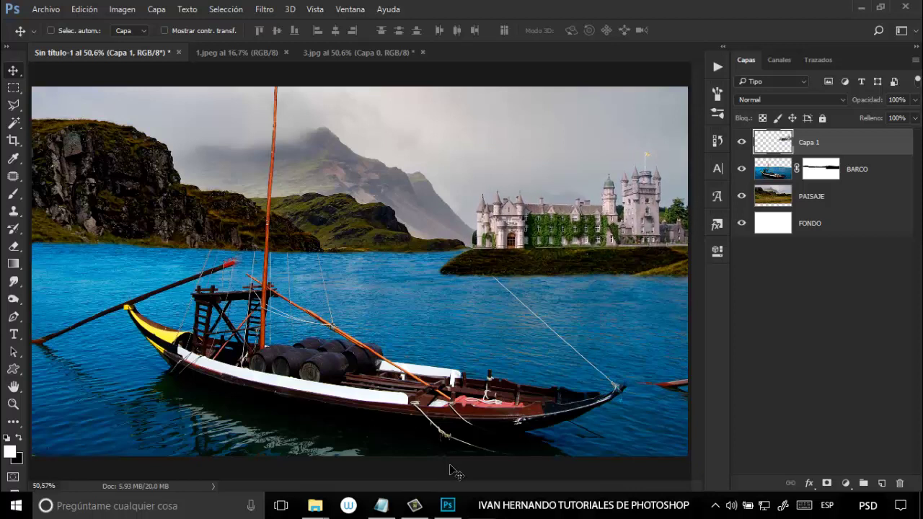
key("Right")
key("Right")
key("Right")
key("Right")
key("Right")
key("Right")
key("Right")
key("Right")
key("Right")
key("Right")
key("Right")
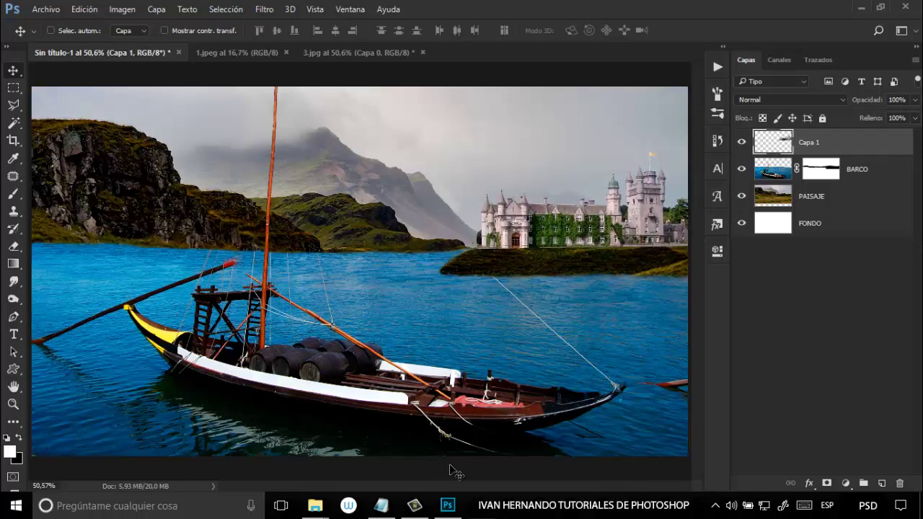
key("Down")
key("Down")
key("Down")
key("Down")
key("Down")
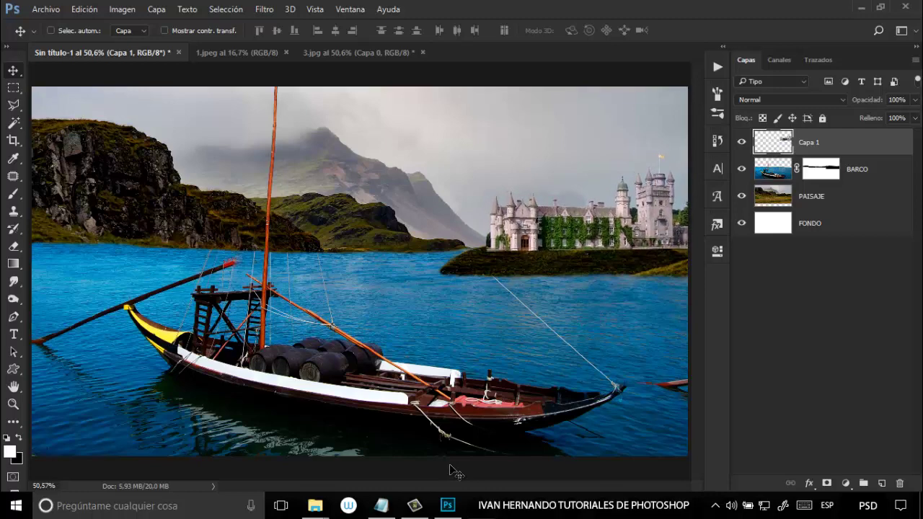
key("Left")
key("Left")
key("Left")
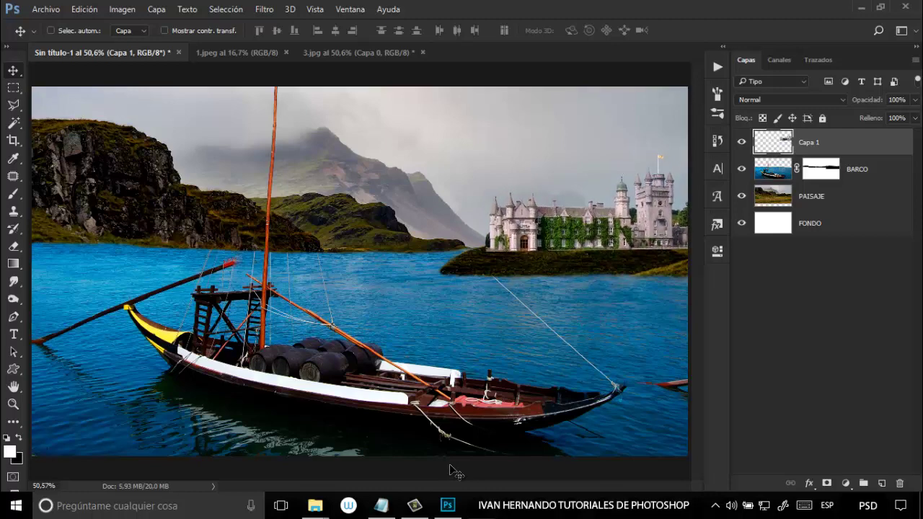
Examine up close how the castle's base and edges meet the headland and the sky
key("ctrl+plus")
key("ctrl+plus")
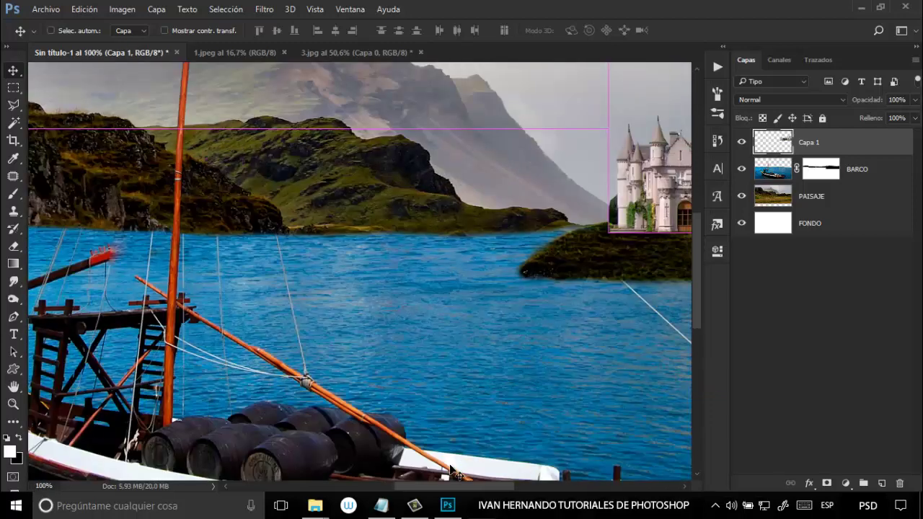
scroll(527, 411, "right", 10)
scroll(527, 412, "up", 3)
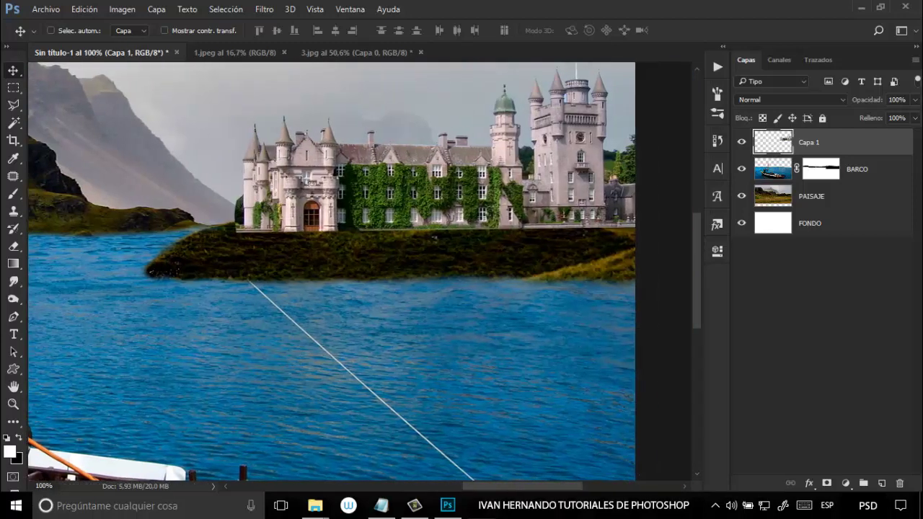
scroll(546, 386, "up", 3)
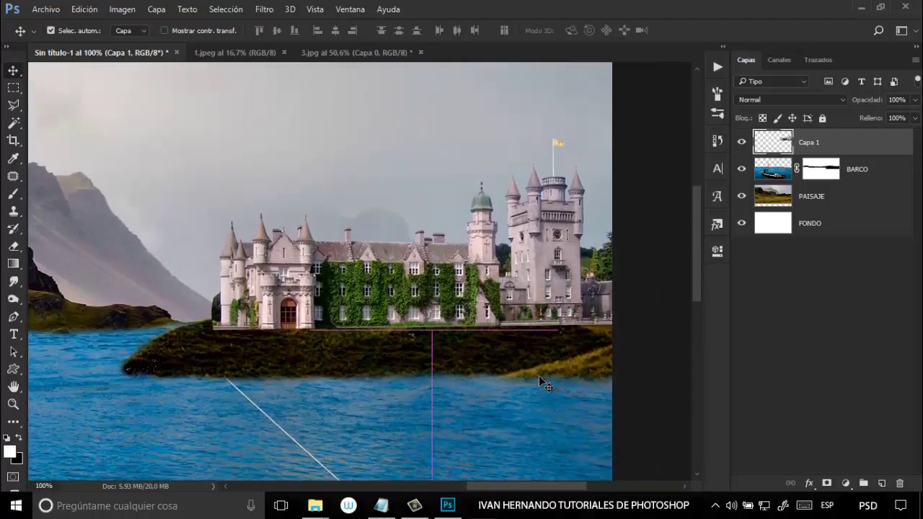
key("ctrl+plus")
key("ctrl")
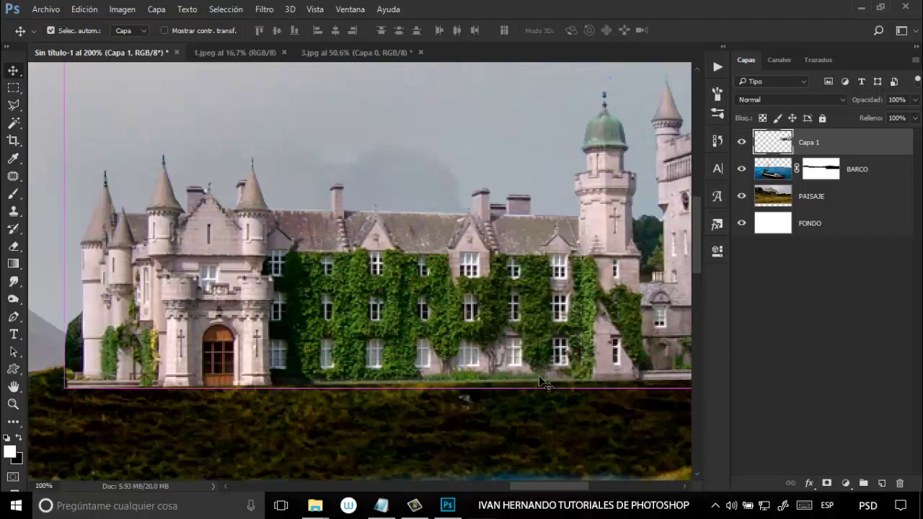
key("ctrl+minus")
scroll(509, 490, "right", 1)
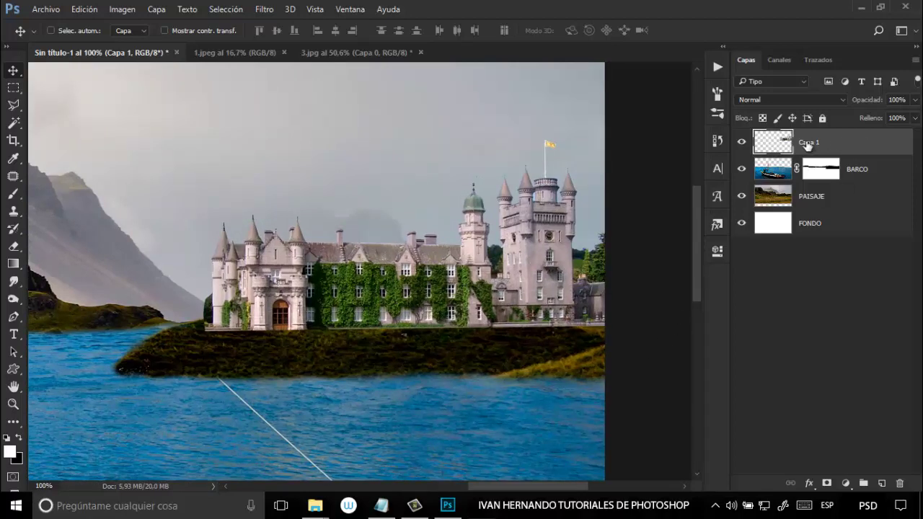
Rename the castle layer as CASTILLO and add a layer mask to it
double_click(808, 143)
type("CASTILLO")
key("Return")
left_click(828, 482)
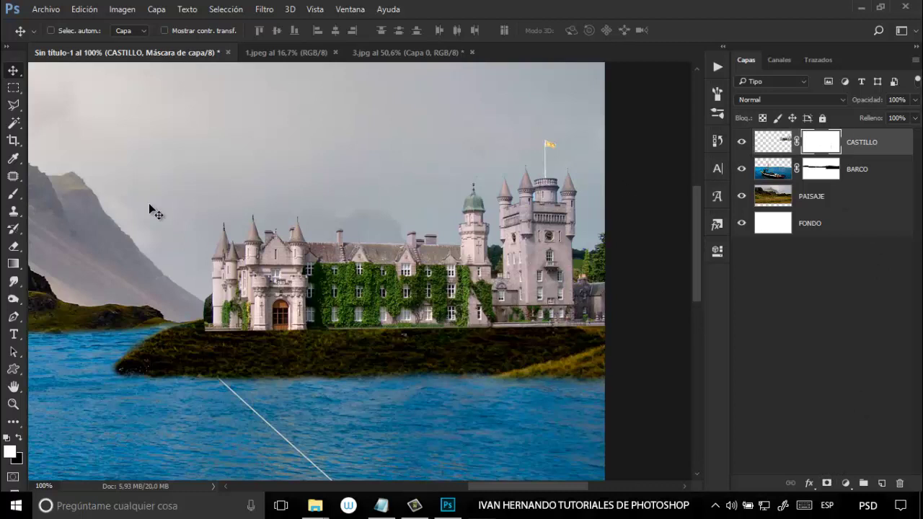
Paint black on the CASTILLO mask along the castle's base with a soft 29 px brush to blend it into the grass
left_click(14, 195)
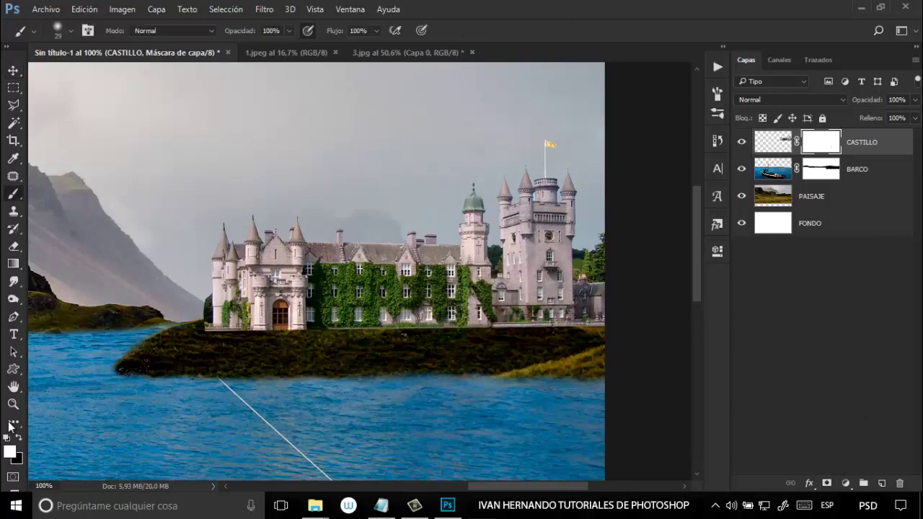
left_click(20, 441)
mouse_move(214, 338)
left_mouse_down()
mouse_move(586, 326)
mouse_move(570, 329)
mouse_move(587, 324)
mouse_move(451, 325)
mouse_move(610, 318)
mouse_move(343, 336)
mouse_move(196, 334)
left_mouse_up()
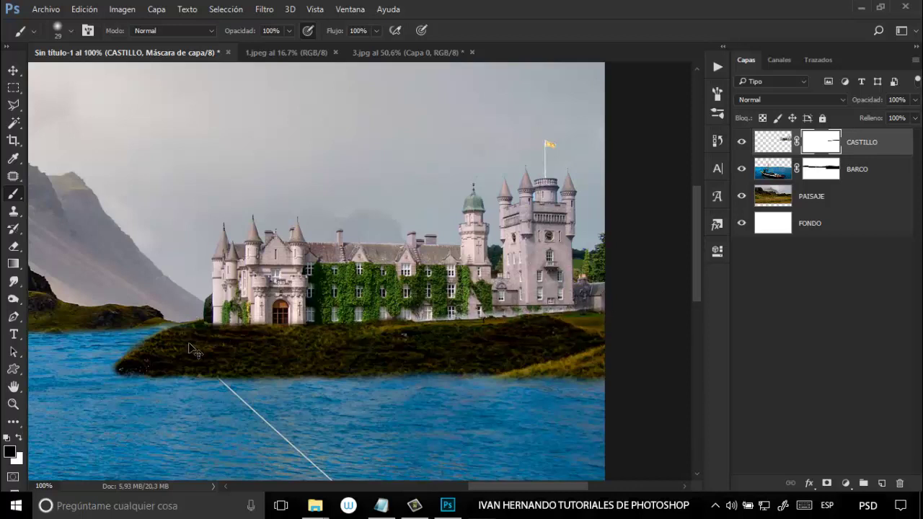
Paint black on the CASTILLO mask with a 9 px brush to trim the dark shrub beside the castle's left-hand tower
key("ctrl+plus")
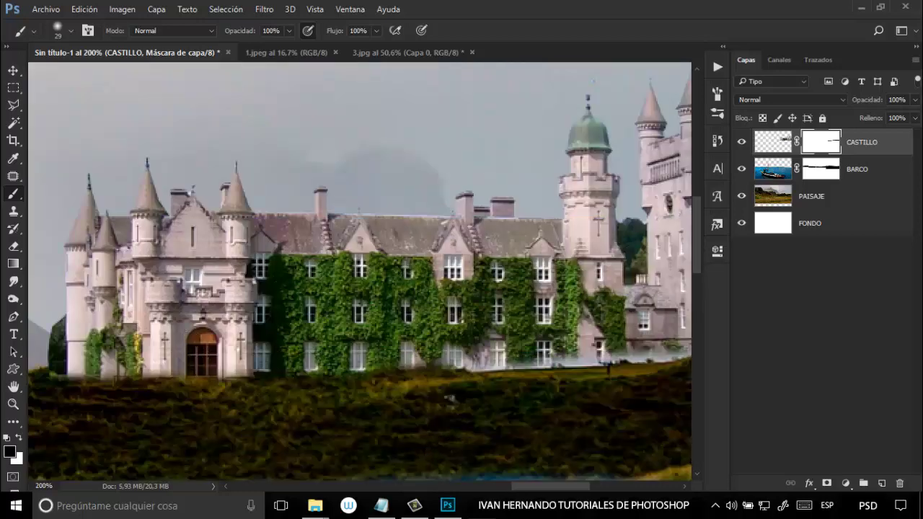
left_click_drag(549, 489, 517, 491)
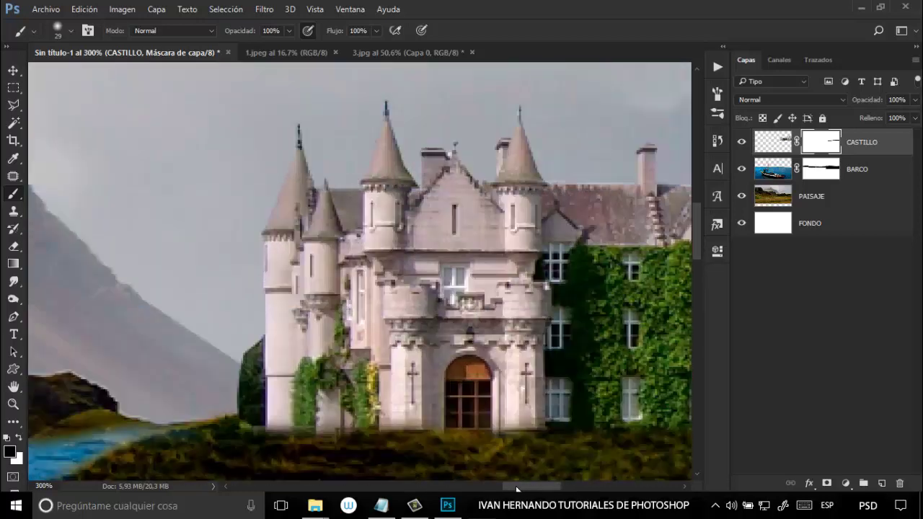
right_click(351, 313)
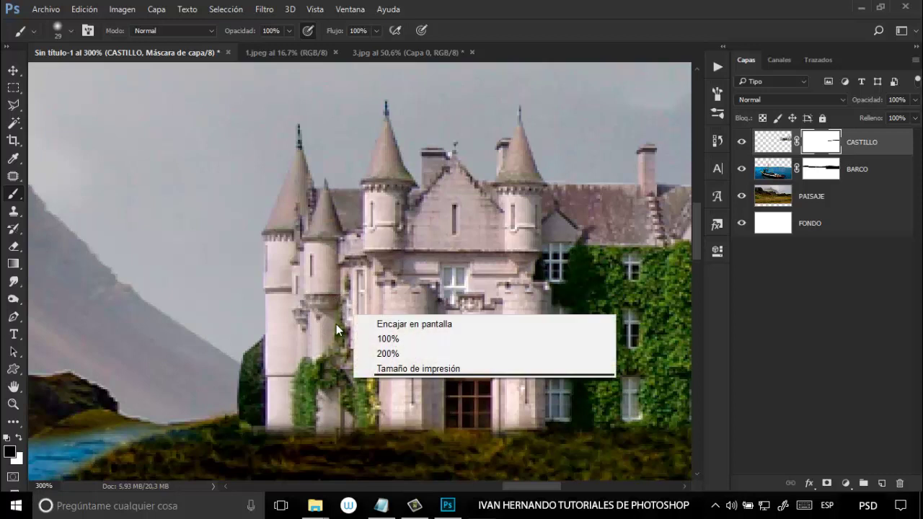
left_click(334, 324)
left_click_drag(332, 331, 311, 334)
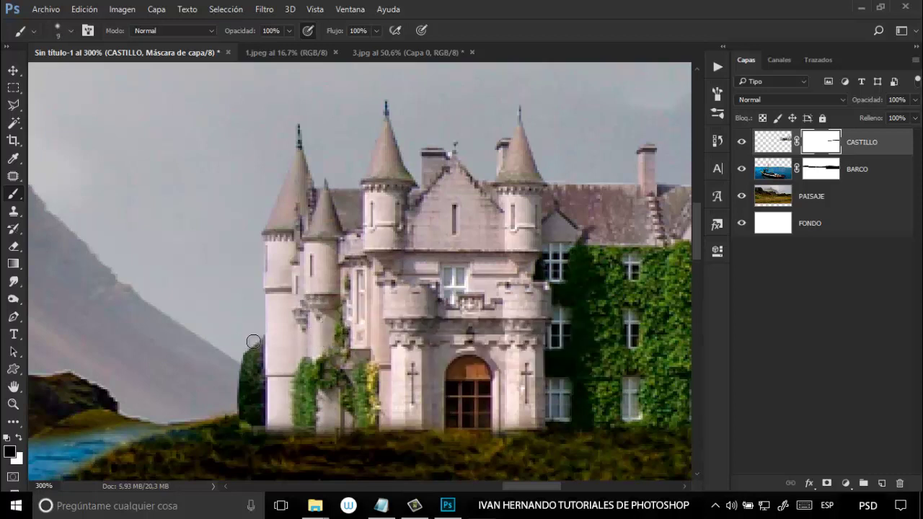
mouse_move(255, 334)
left_mouse_down()
mouse_move(234, 371)
mouse_move(233, 419)
mouse_move(246, 349)
left_mouse_up()
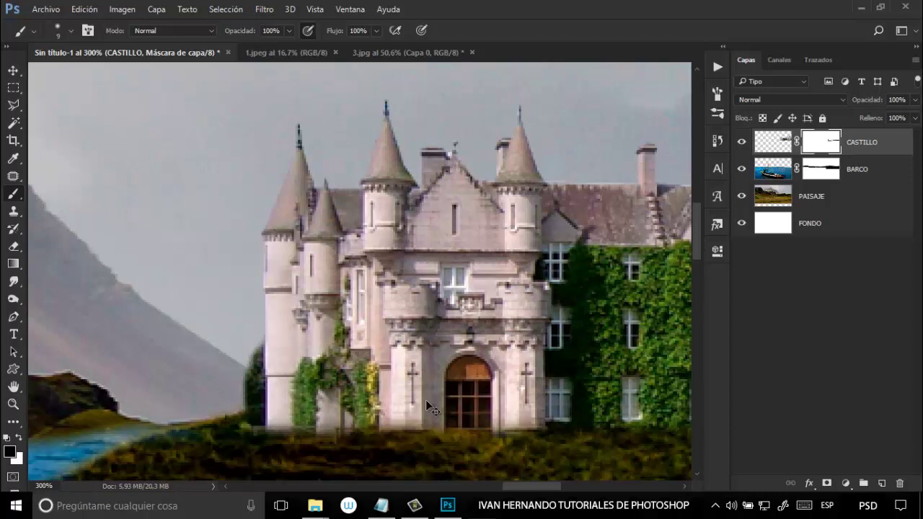
Paint white on the CASTILLO mask with a soft 25 px brush along the castle's base to restore its lower edge
key("ctrl+minus")
key("ctrl+minus")
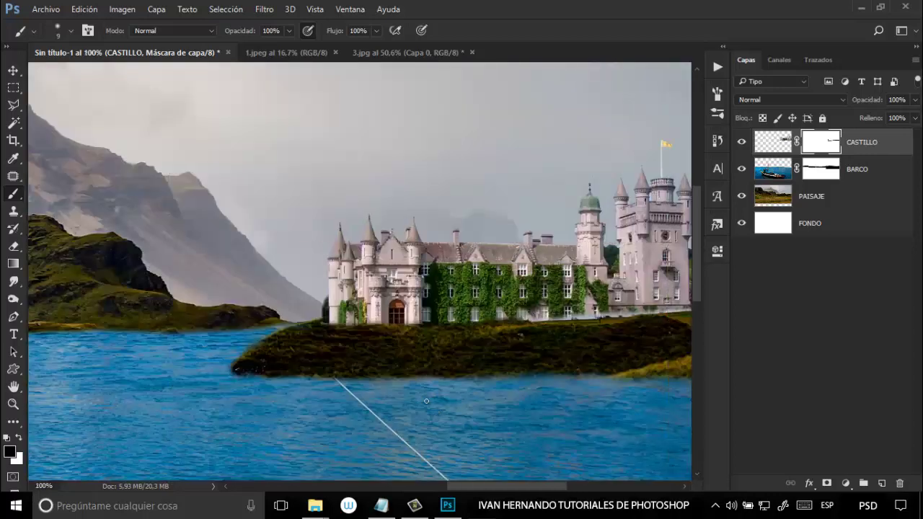
left_click_drag(484, 485, 498, 482)
right_click(427, 358, "alt")
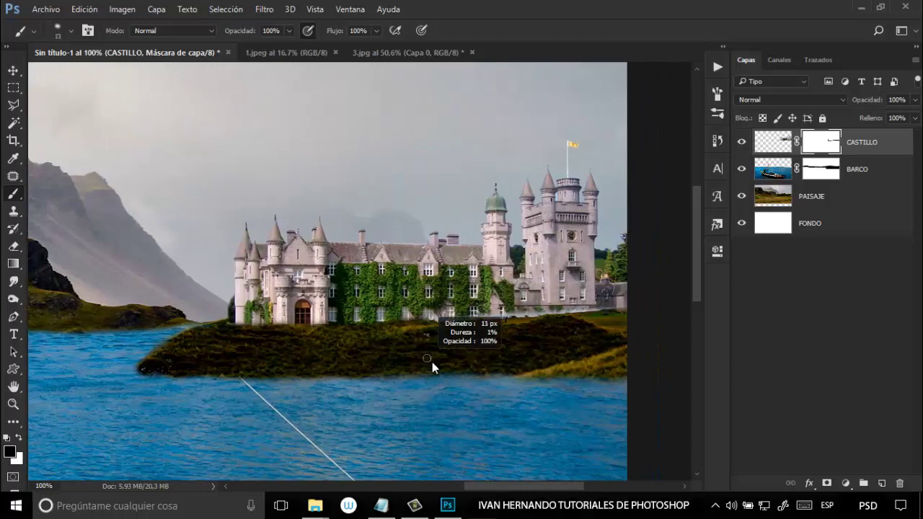
left_click(18, 440)
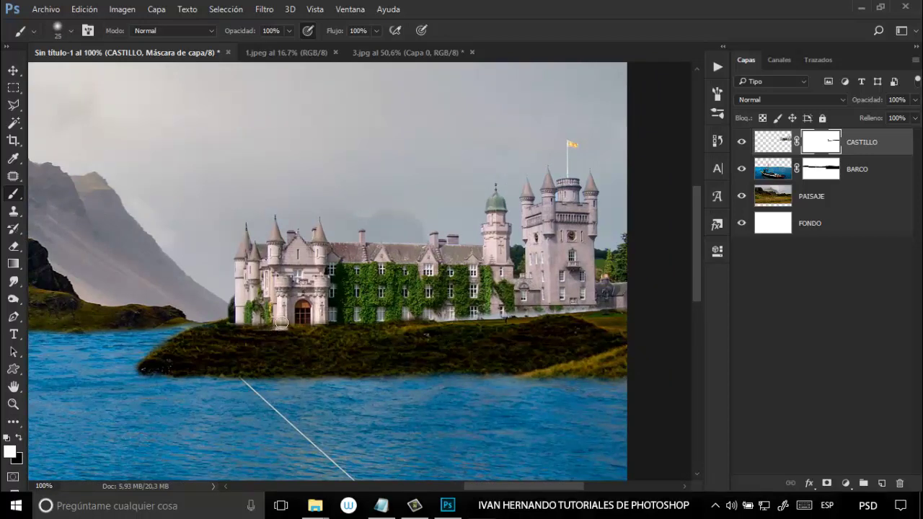
mouse_move(296, 323)
left_mouse_down()
mouse_move(269, 320)
mouse_move(632, 304)
mouse_move(588, 308)
mouse_move(619, 315)
mouse_move(532, 306)
mouse_move(447, 318)
mouse_move(325, 313)
mouse_move(281, 326)
mouse_move(216, 320)
left_mouse_up()
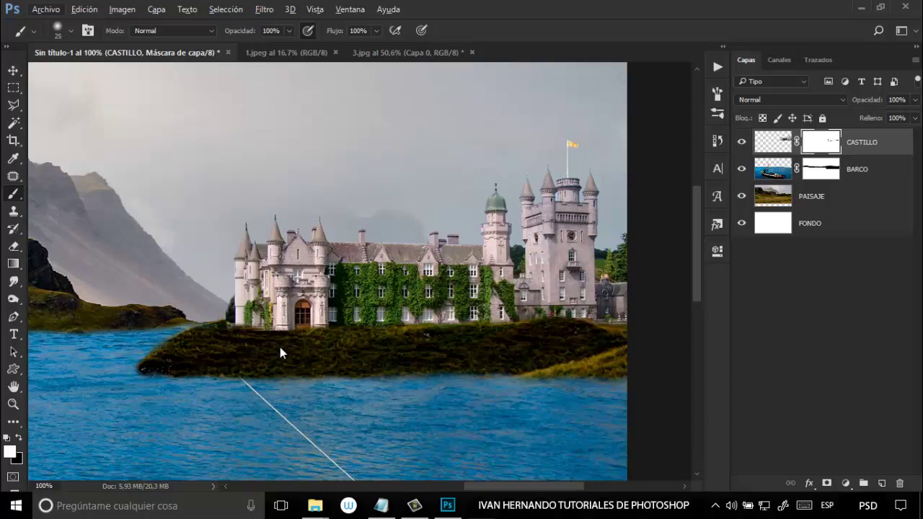
Paint black on the CASTILLO mask with the 25 px brush along the restored base to blend it into the headland grass
key("x")
left_click(412, 344)
key("x")
key("x")
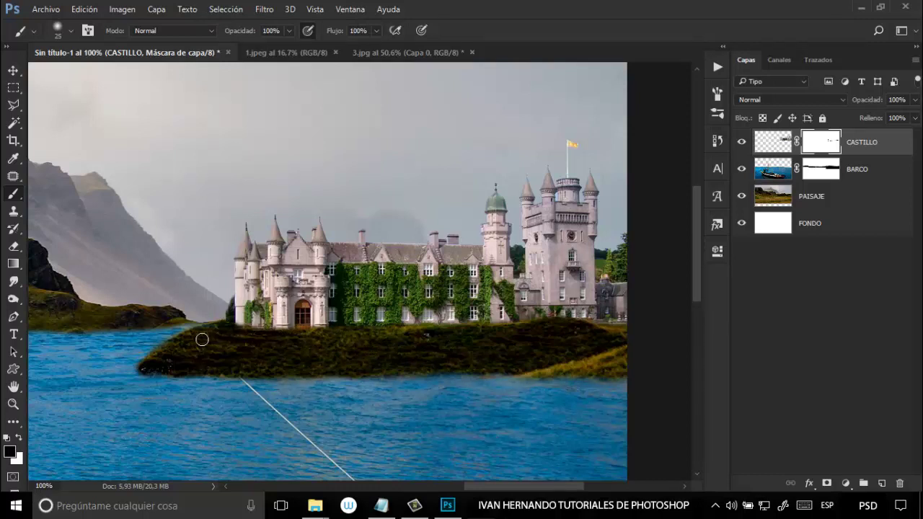
left_click_drag(247, 334, 306, 337)
left_click_drag(488, 324, 542, 327)
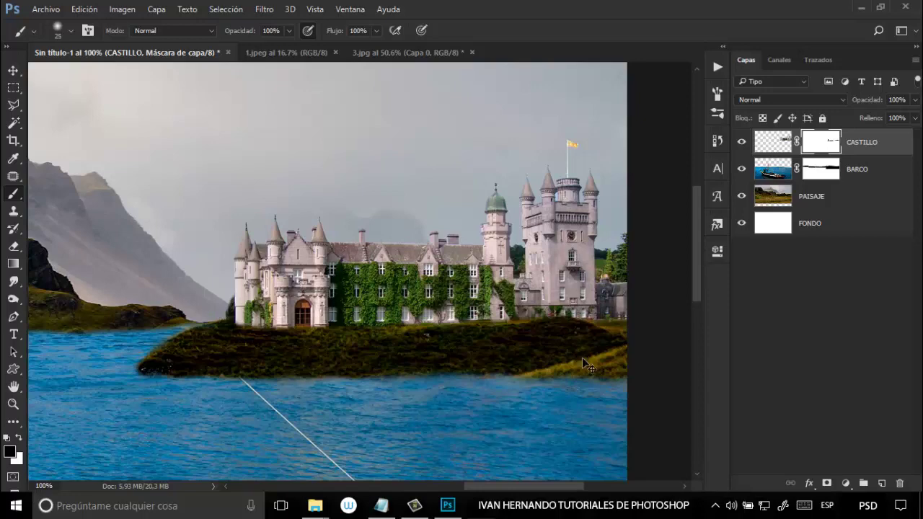
Add a Hue/Saturation adjustment layer clipped to the PAISAJE layer and set its saturation to -40
key("ctrl+0")
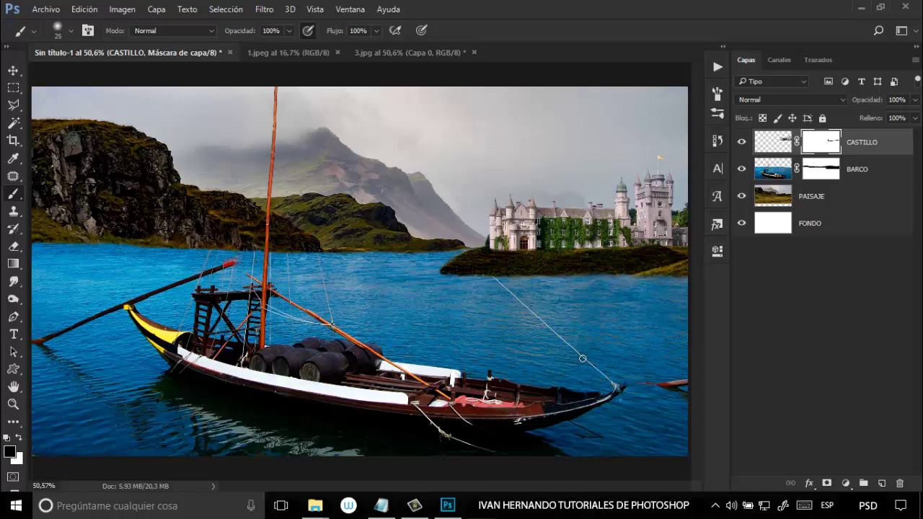
left_click(834, 199)
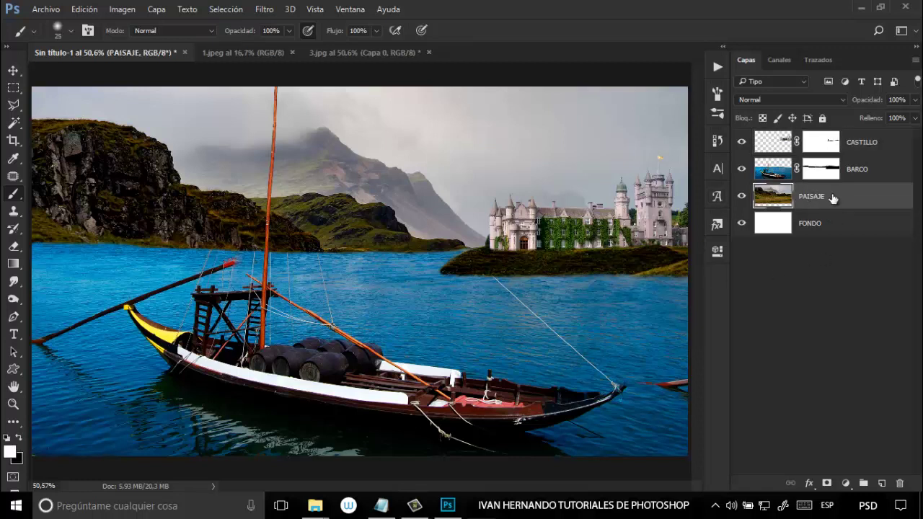
left_click(847, 484)
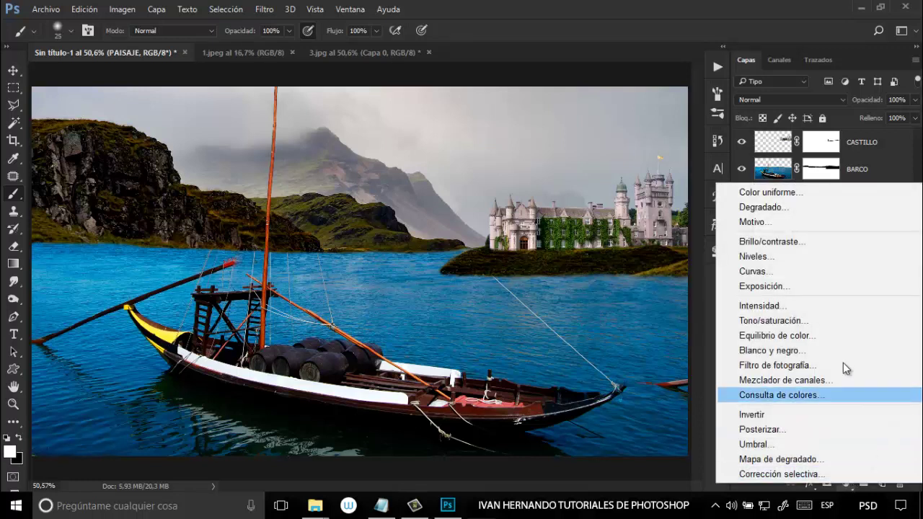
left_click(820, 326)
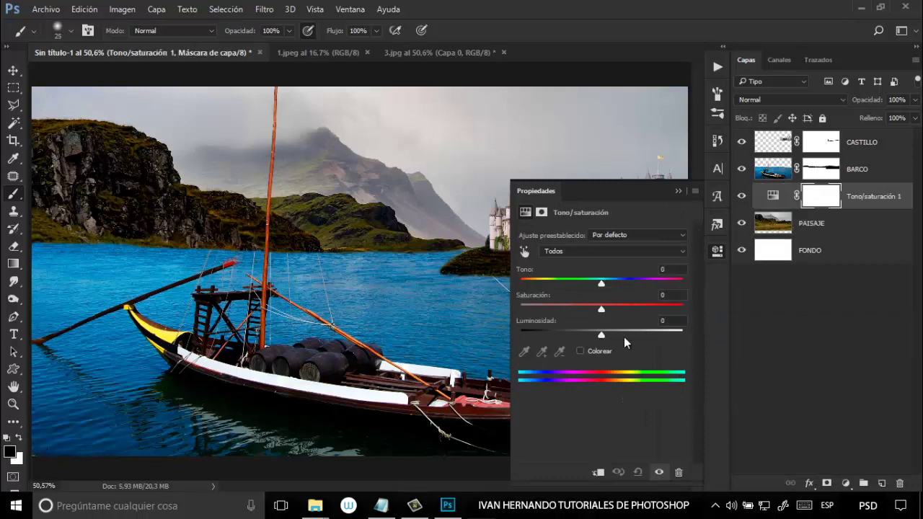
left_click(599, 472)
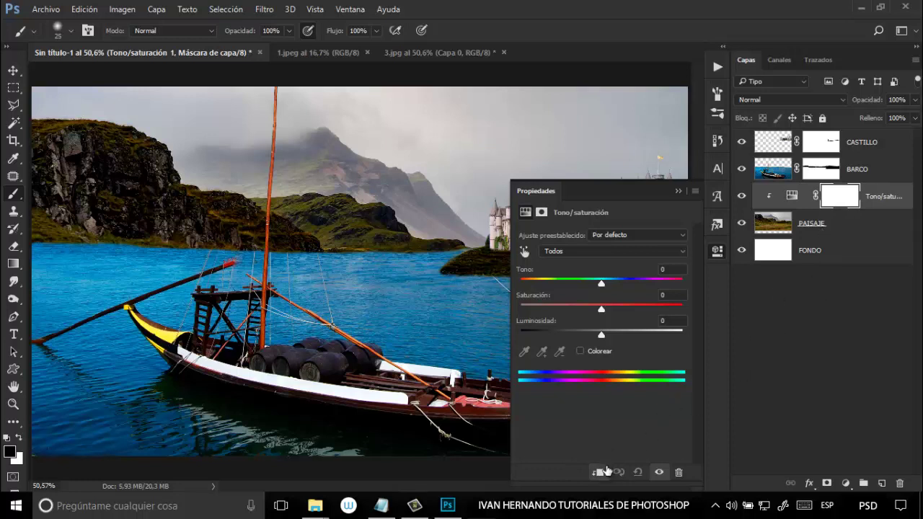
left_click(599, 472)
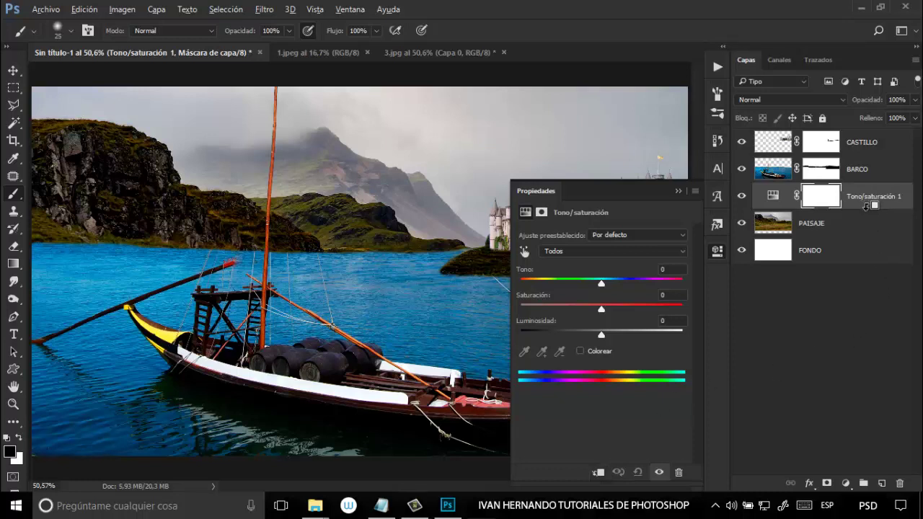
left_click(869, 208, "alt")
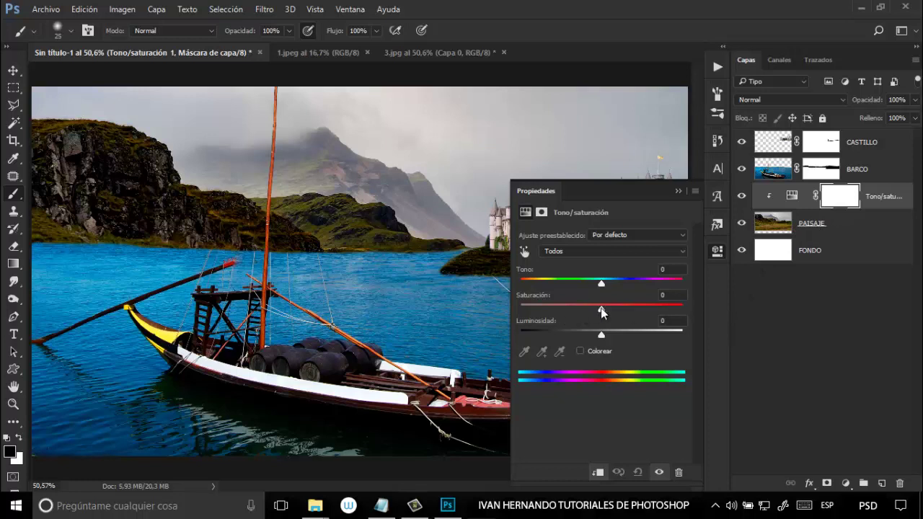
left_click_drag(601, 308, 569, 304)
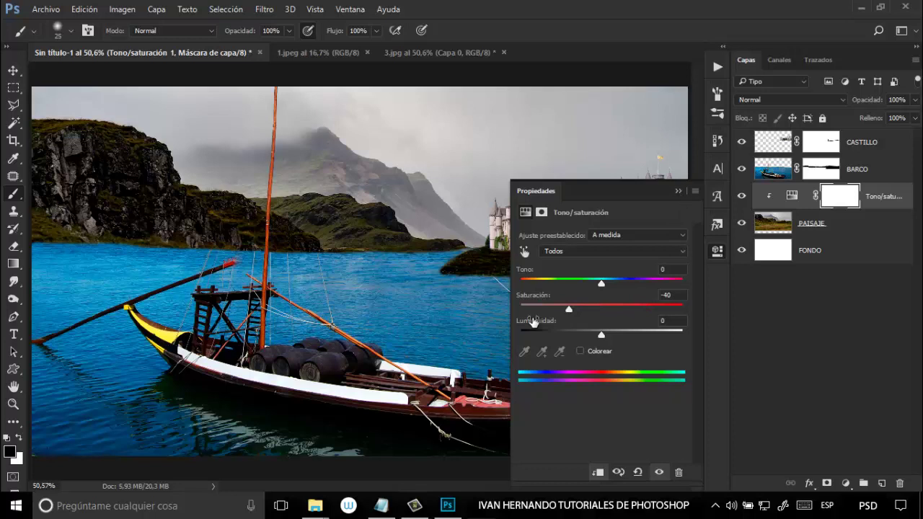
left_click(678, 191)
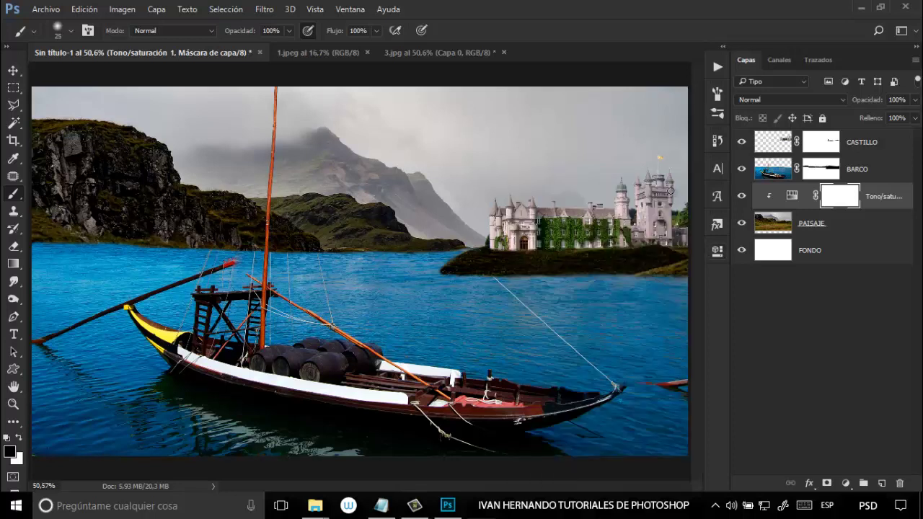
Add a Hue/Saturation adjustment layer clipped to the BARCO layer and set its saturation to -62
left_click(886, 179)
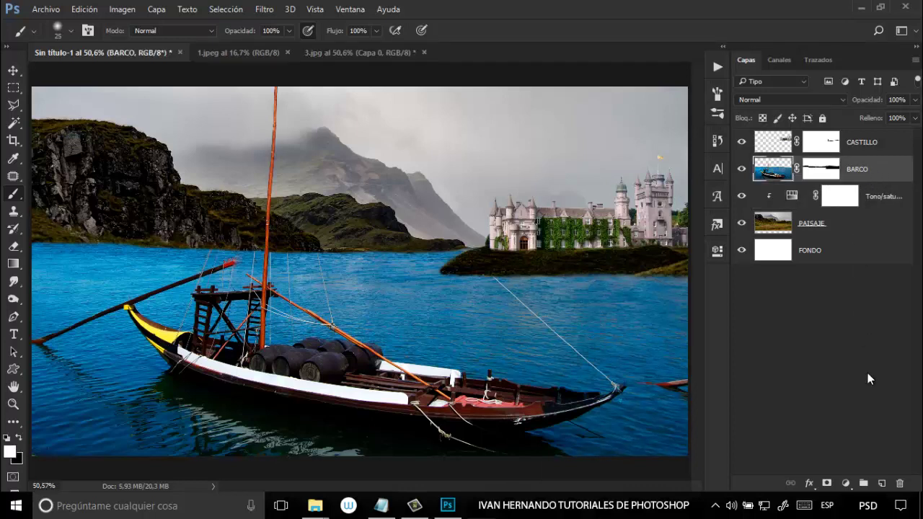
left_click(847, 483)
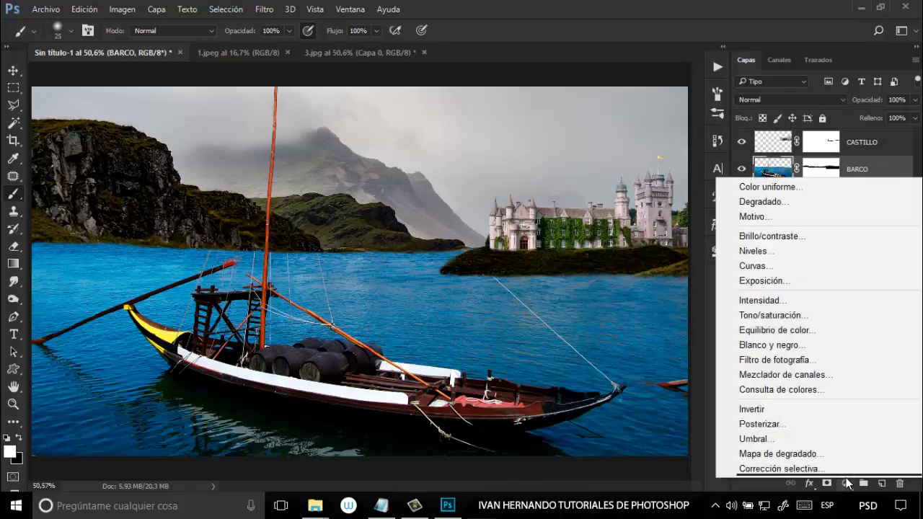
left_click(839, 322)
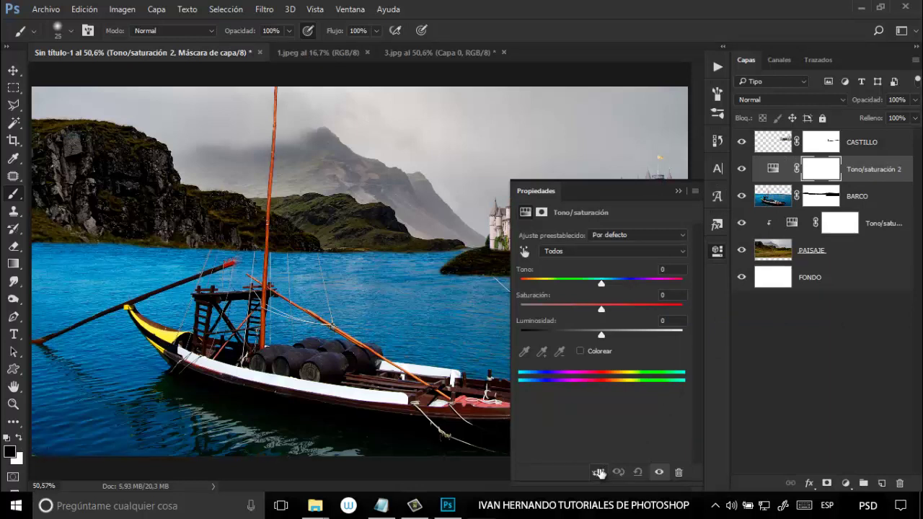
left_click(599, 473)
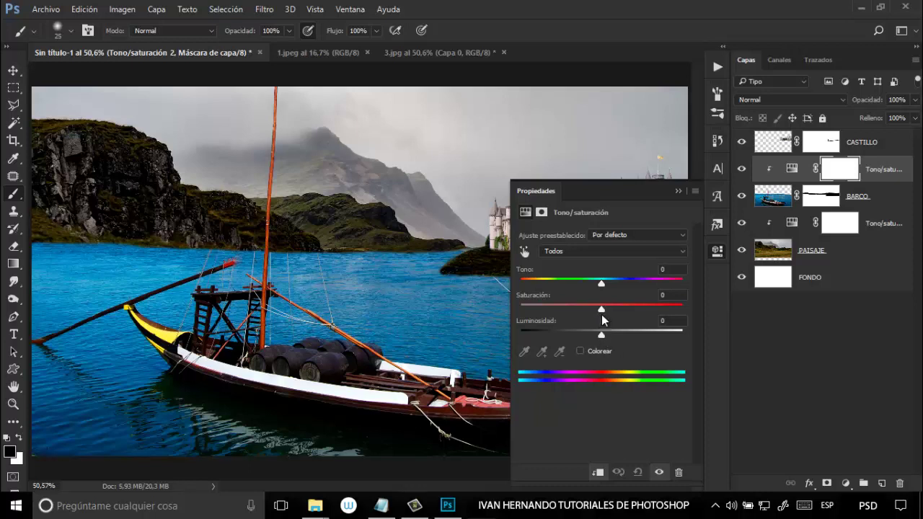
left_click_drag(601, 309, 556, 312)
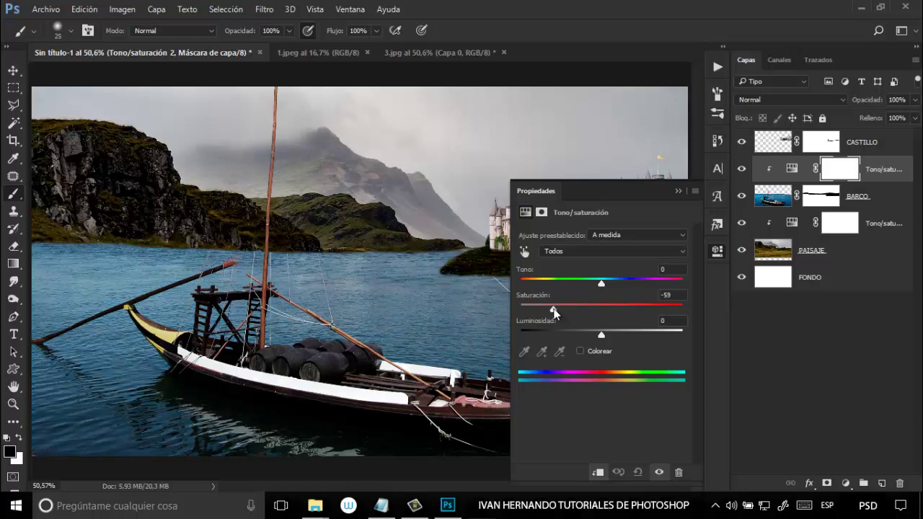
left_click_drag(554, 311, 551, 310)
left_click(679, 191)
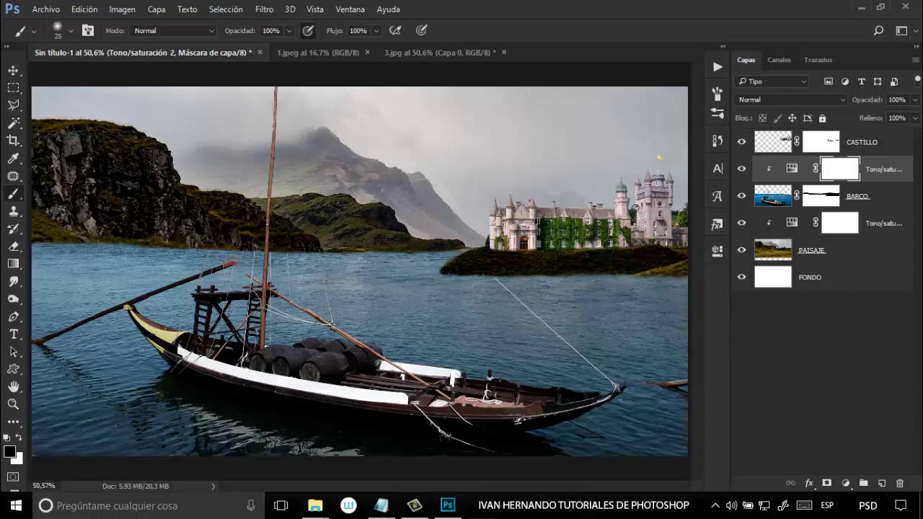
Add a Hue/Saturation adjustment layer clipped to the CASTILLO layer and set its saturation to -40
left_click(895, 146)
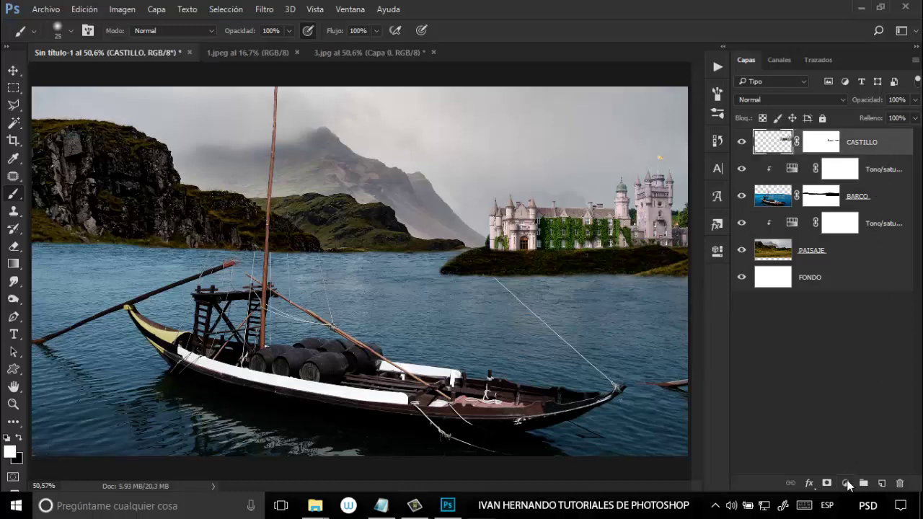
left_click(846, 484)
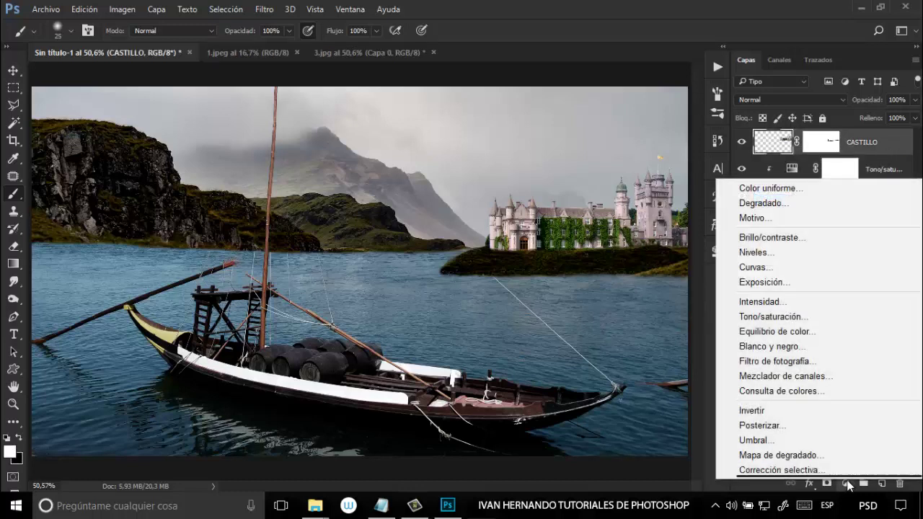
left_click(837, 318)
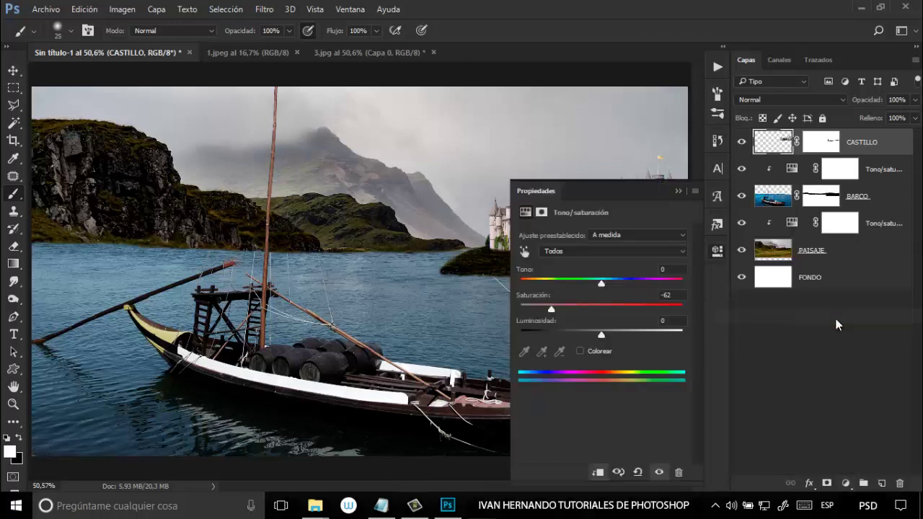
left_click(600, 473)
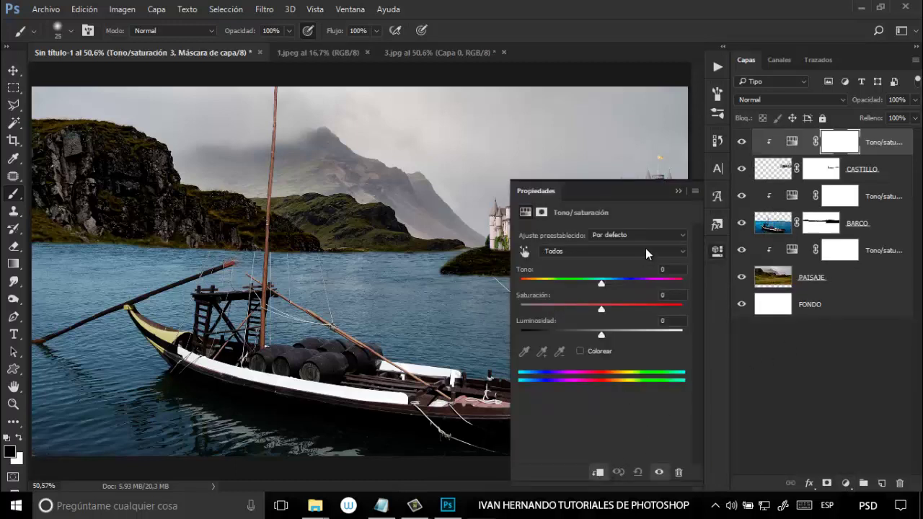
left_click_drag(635, 192, 219, 116)
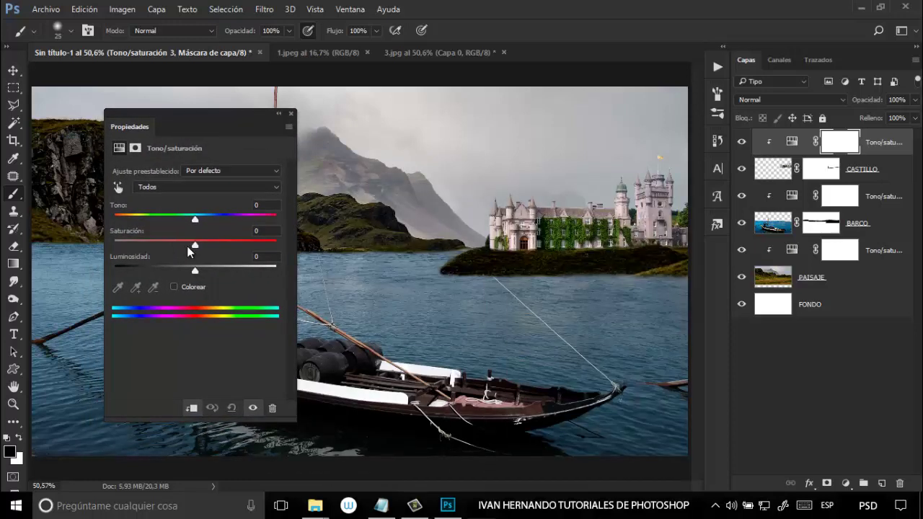
left_click_drag(195, 247, 165, 246)
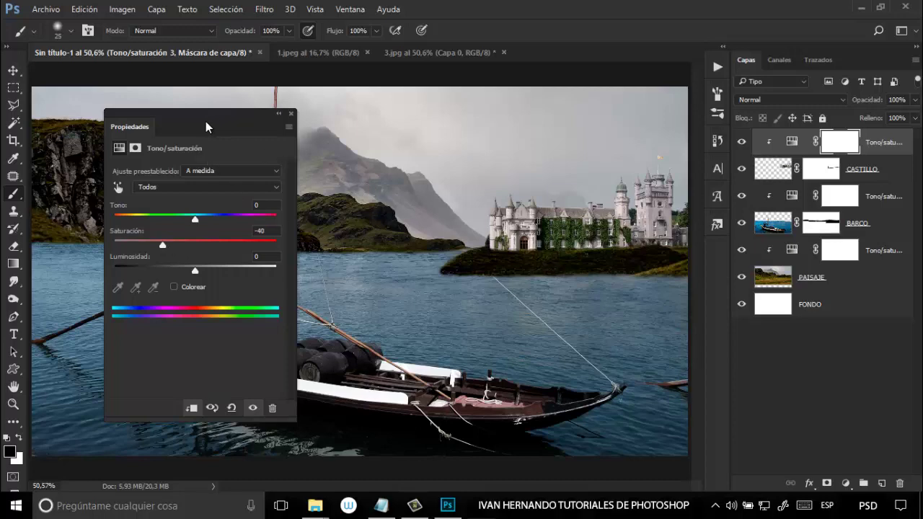
left_click_drag(213, 124, 717, 250)
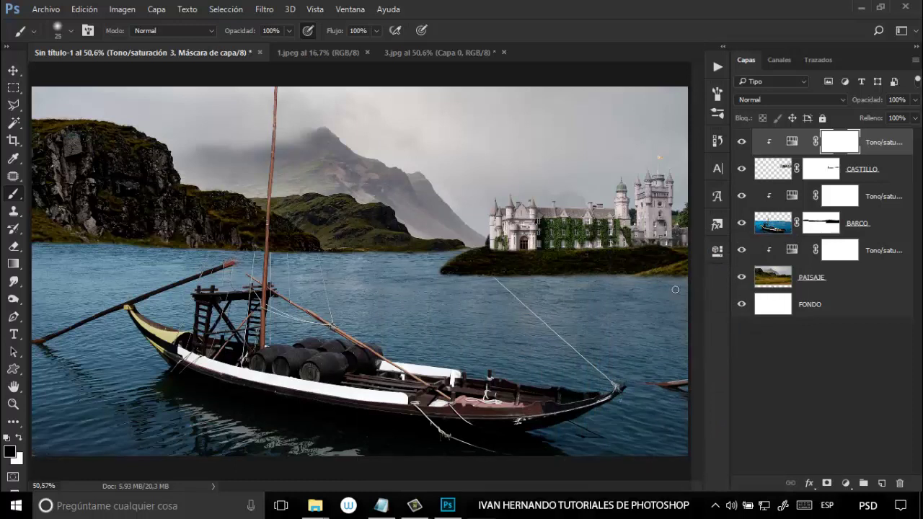
Review the saturation setting of the Hue/Saturation adjustment layer clipped to the PAISAJE layer
left_click(858, 281)
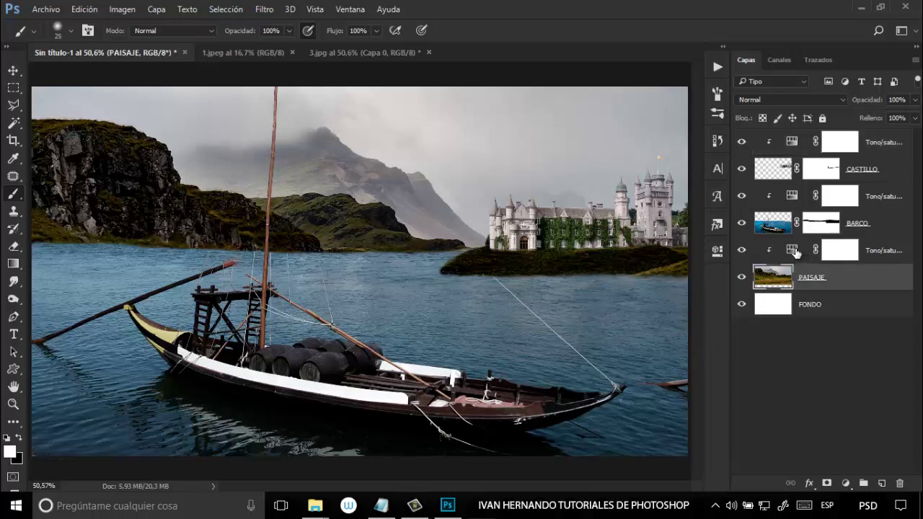
key("x")
left_click(795, 250)
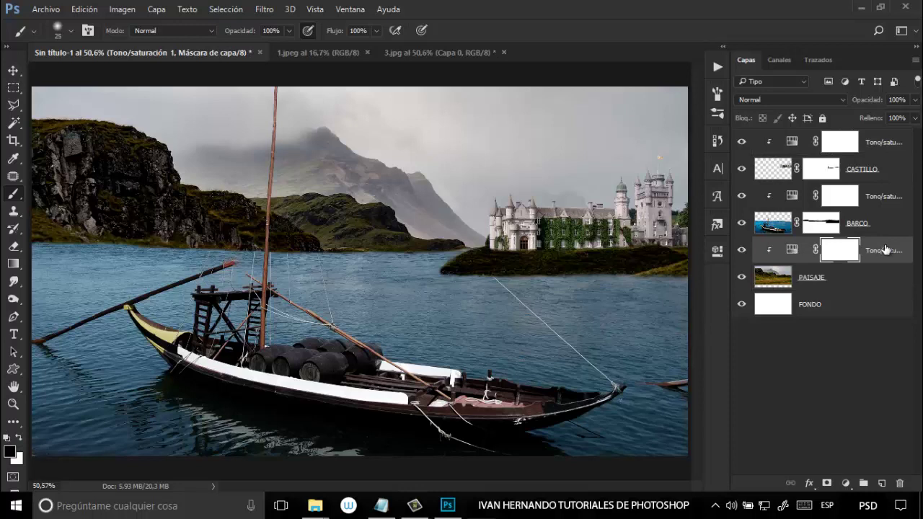
double_click(793, 250)
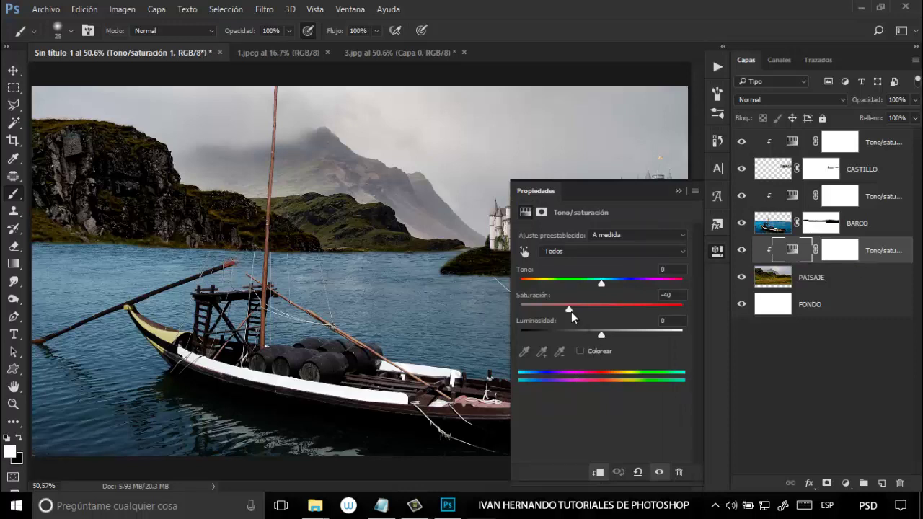
mouse_move(570, 310)
left_mouse_down()
mouse_move(552, 312)
mouse_move(574, 318)
mouse_move(570, 311)
left_mouse_up()
left_click(678, 192)
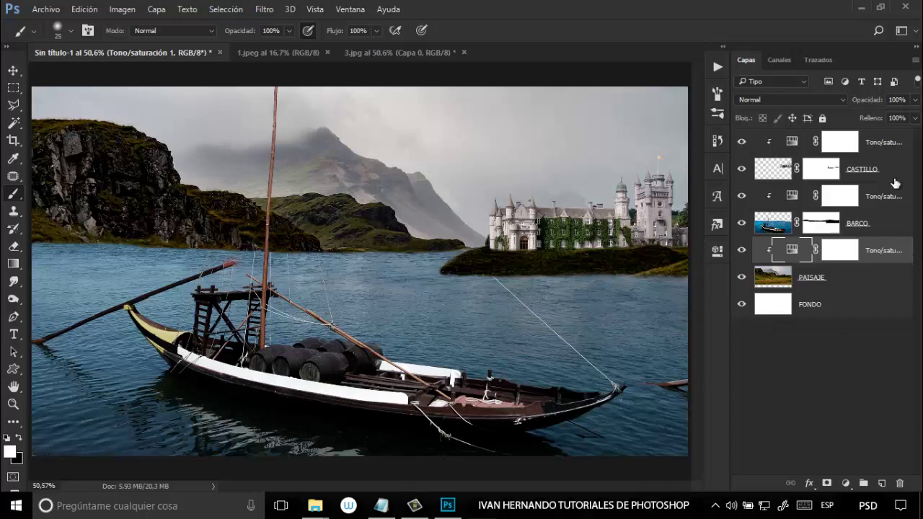
Add a new empty layer above all the others and name it CUERDAS
left_click(884, 143)
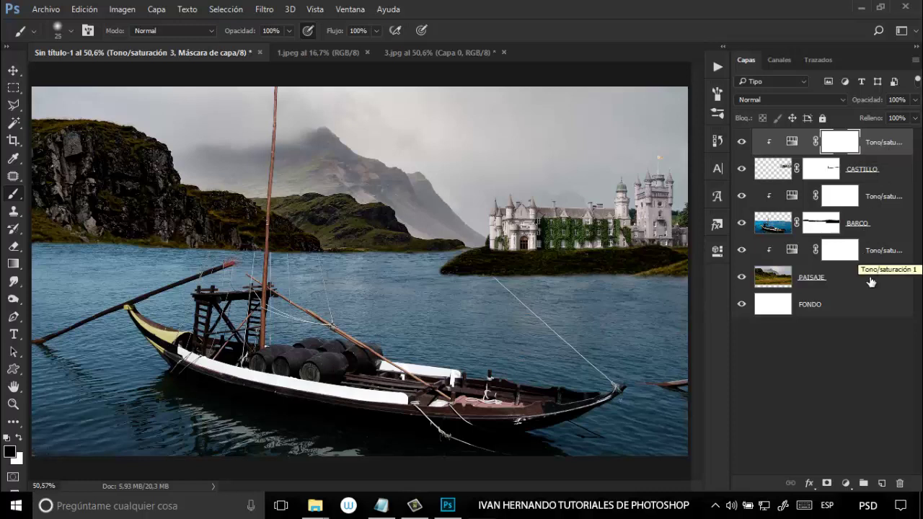
left_click(882, 484)
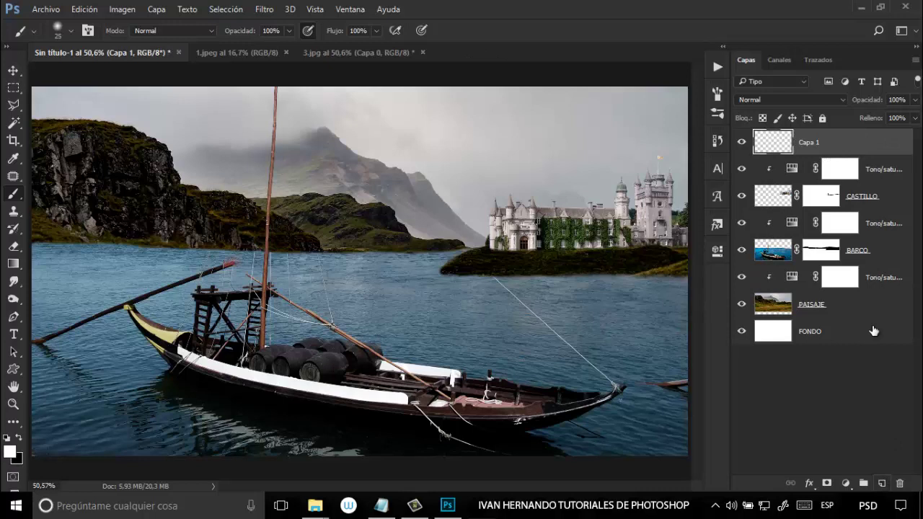
double_click(809, 142)
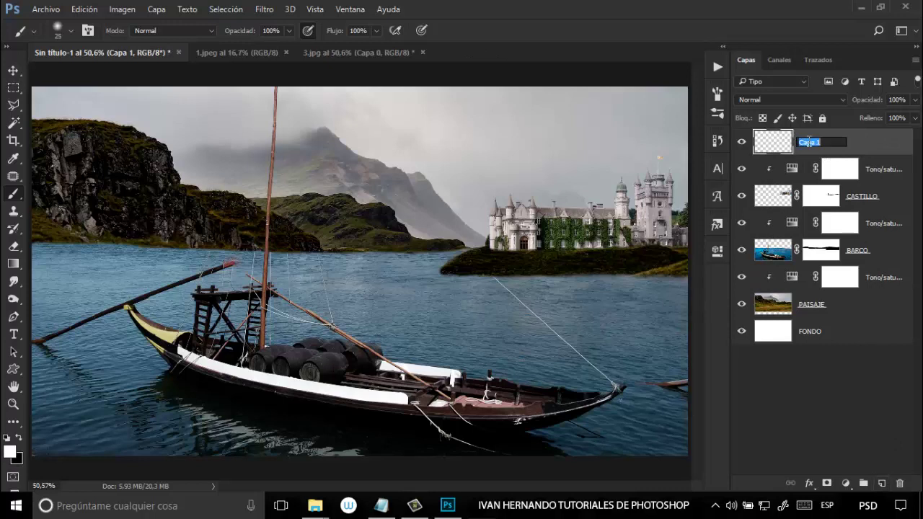
type("CUERDAS")
key("Return")
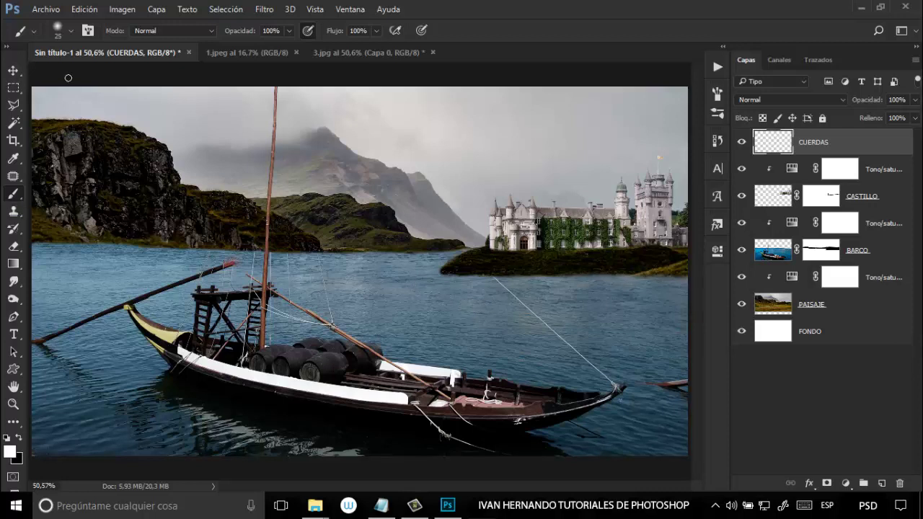
Choose a hard round brush tip and set its size to 3 px
left_click(70, 31)
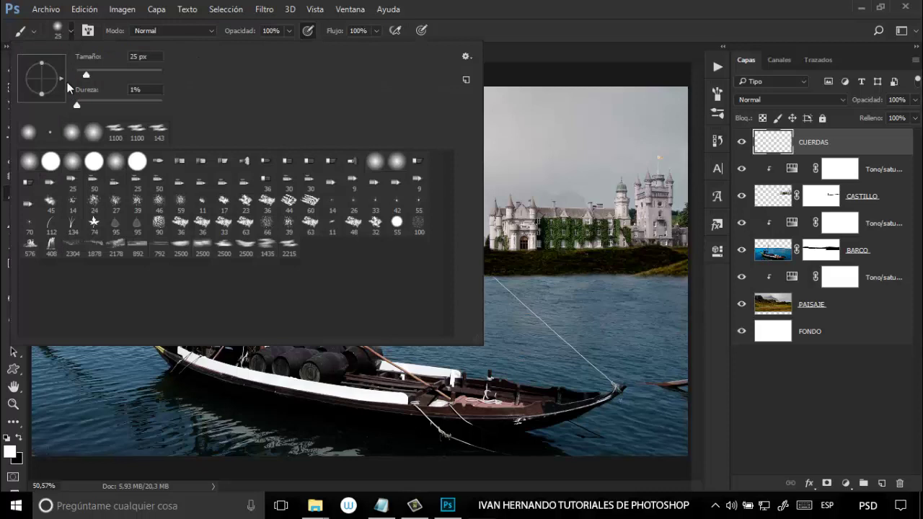
left_click(136, 163)
double_click(134, 59)
type("3")
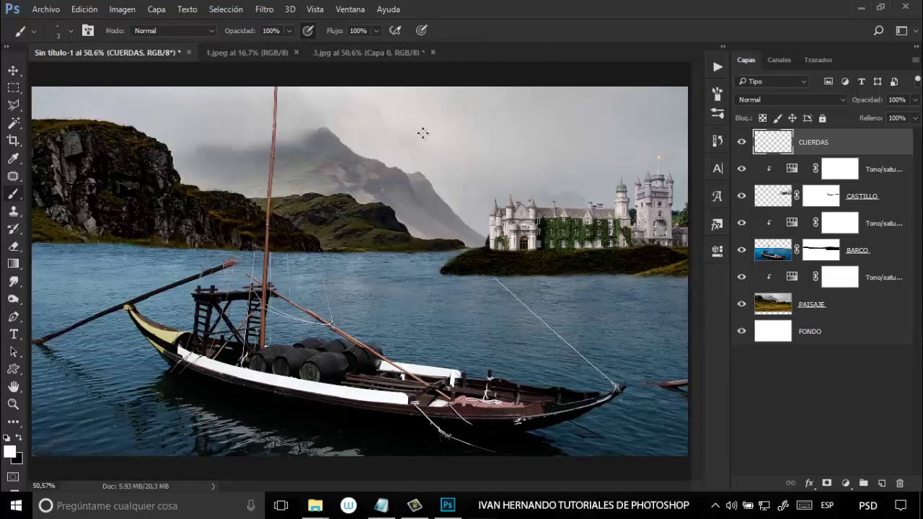
Draw a straight Pen path along the bow rope from its knot at the prow up to the mast top
left_click(14, 318)
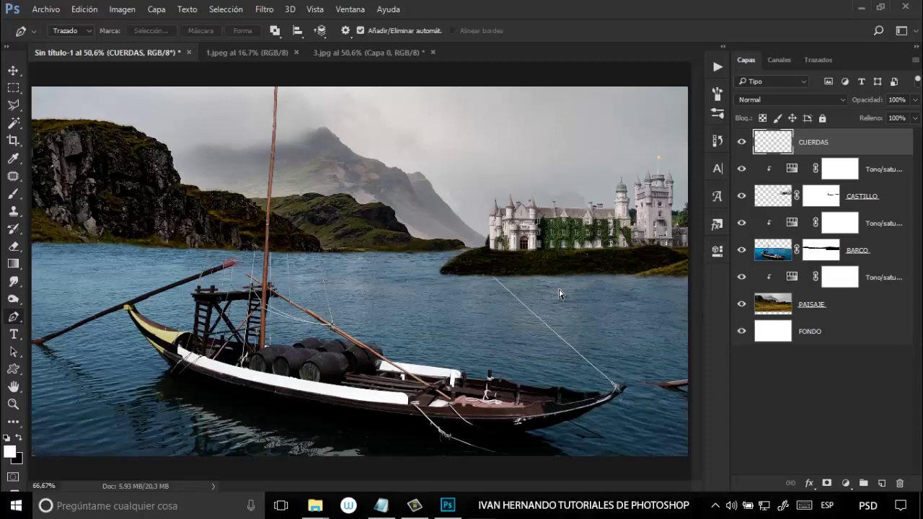
key("ctrl+plus")
key("ctrl+plus")
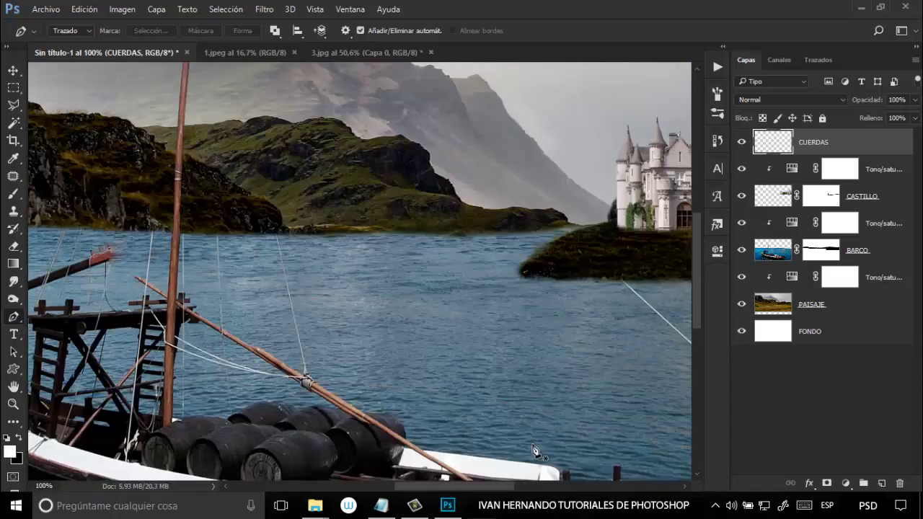
left_click_drag(474, 489, 537, 484)
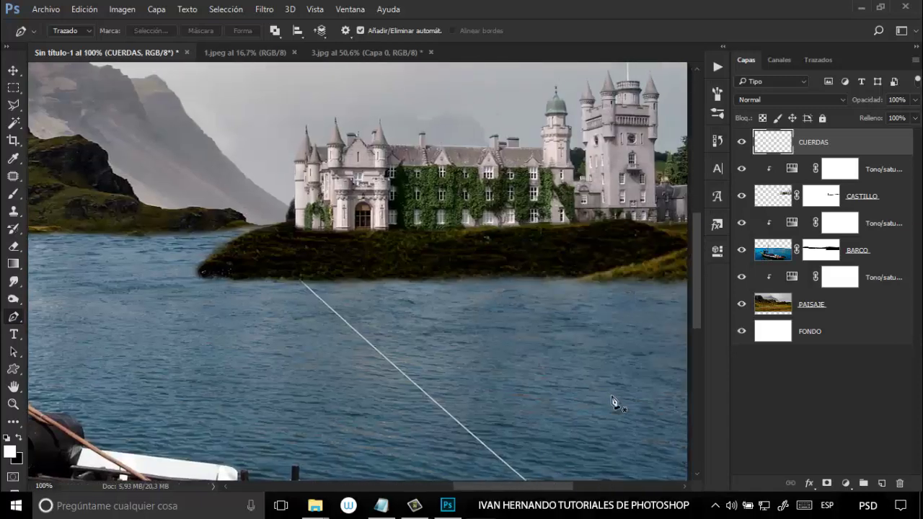
scroll(612, 395, "down", 4)
scroll(611, 401, "down", 1)
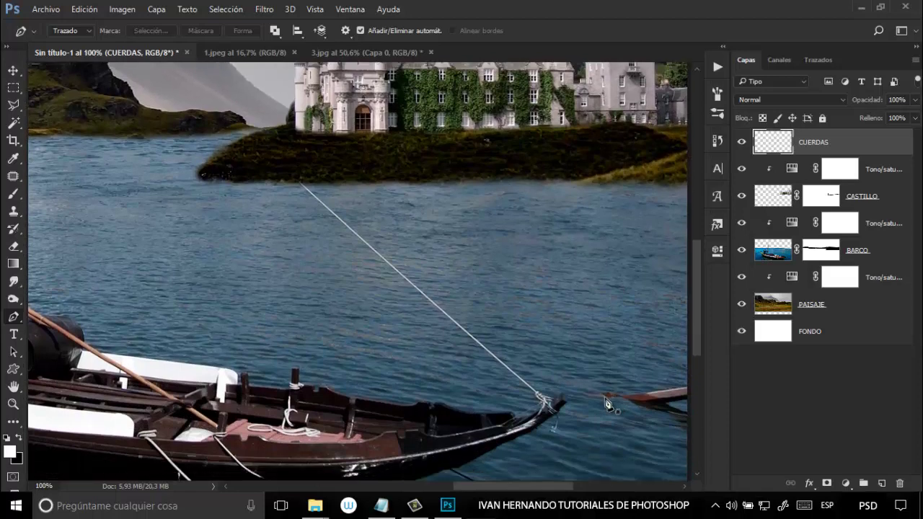
left_click(539, 398)
key("ctrl+0")
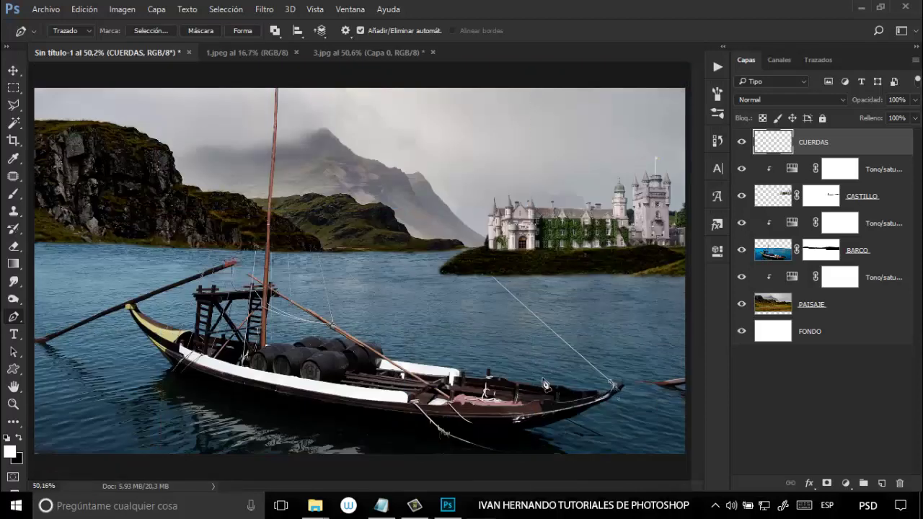
left_click(276, 84)
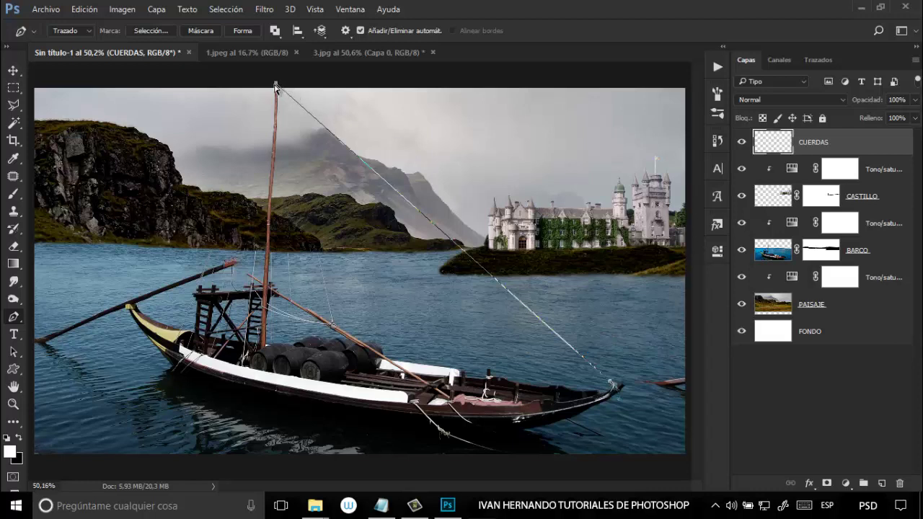
mouse_move(275, 87)
left_mouse_down()
mouse_move(217, 160)
mouse_move(293, 72)
mouse_move(275, 81)
left_mouse_up()
Stroke the prow-to-mast path in white with the Brush, without simulated pressure, and dismiss the path
right_click(461, 252)
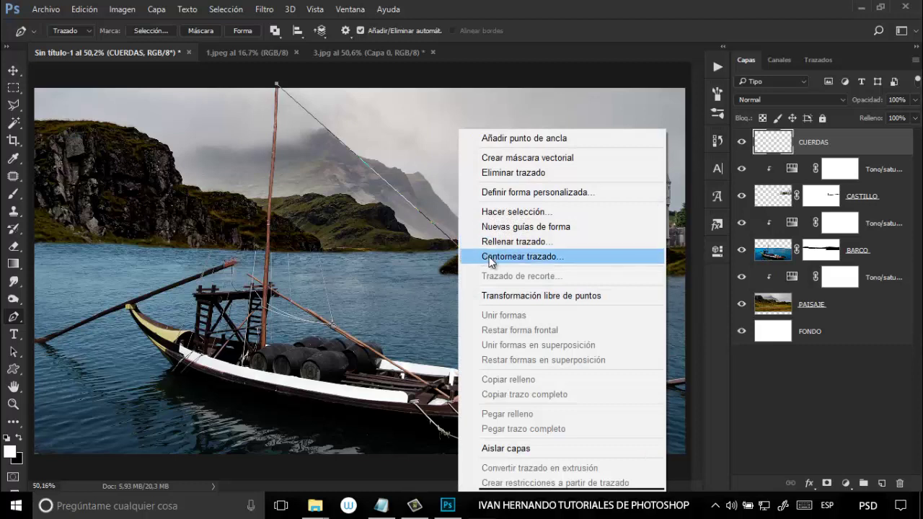
left_click(489, 257)
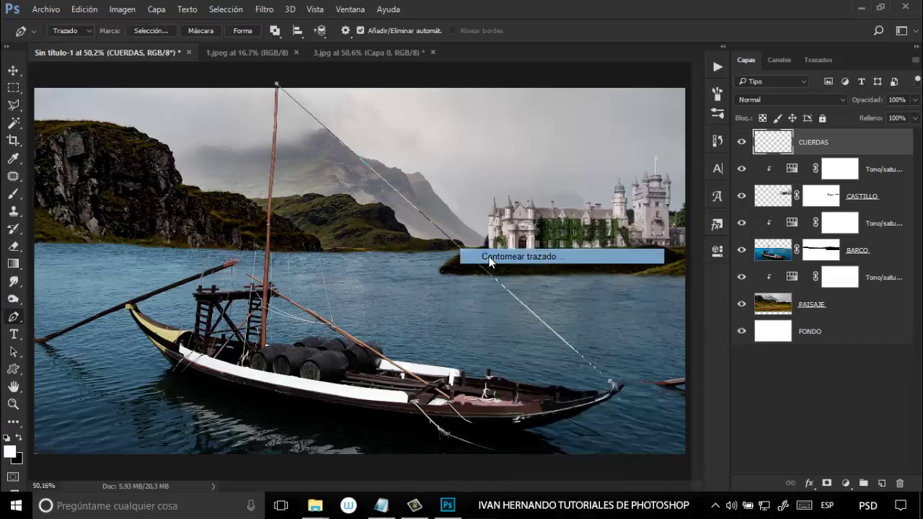
left_click_drag(463, 148, 447, 150)
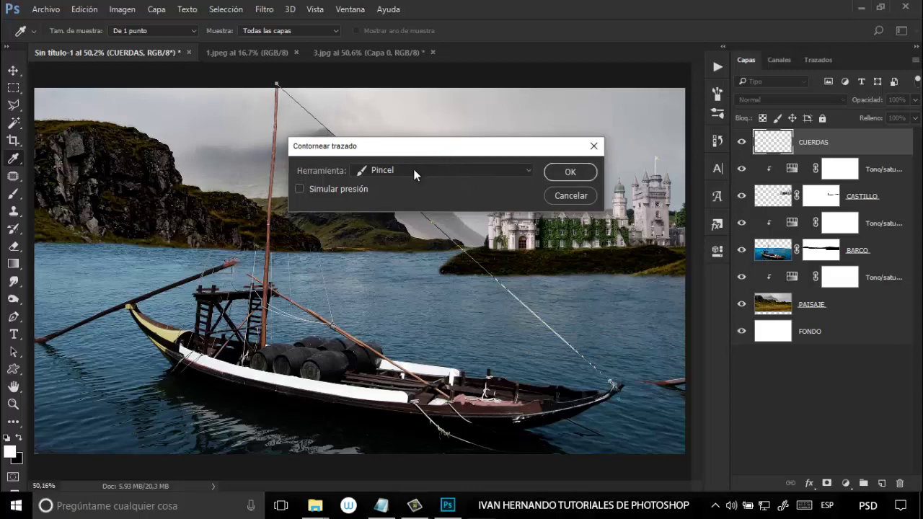
left_click(480, 172)
left_click(469, 201)
left_click(570, 173)
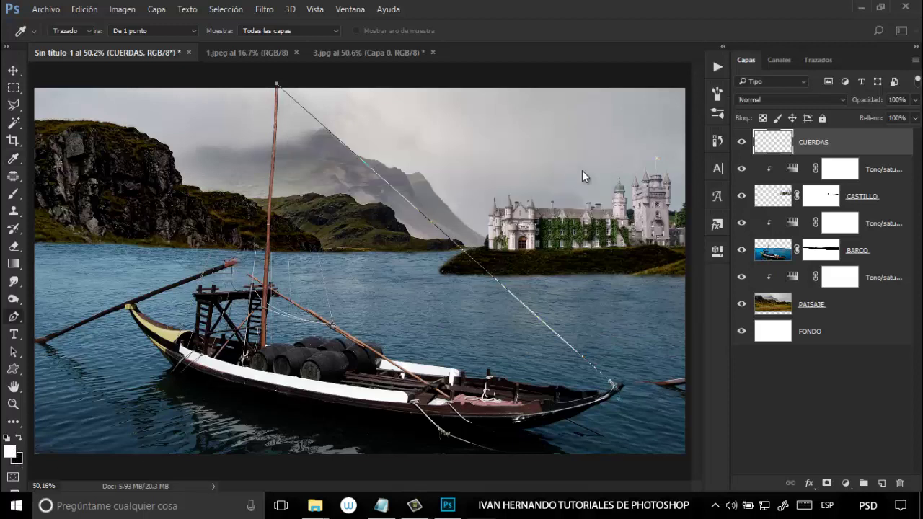
key("Return")
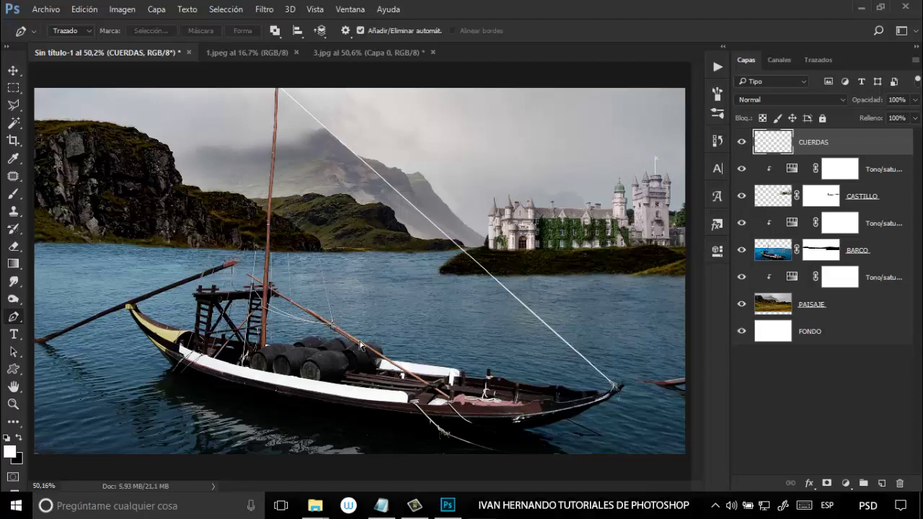
Draw a straight Pen path from the rope knot on the slanted spar up to the mast top
key("ctrl+plus")
key("ctrl+plus")
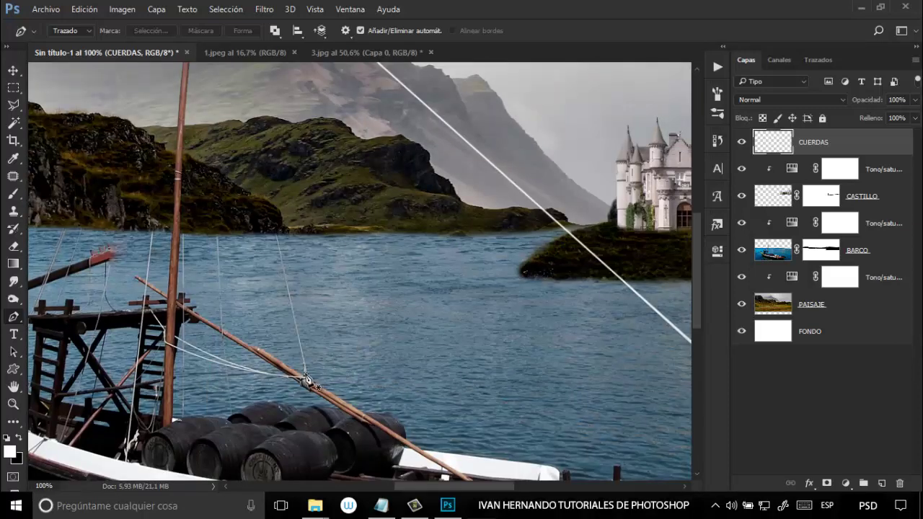
left_click(329, 394)
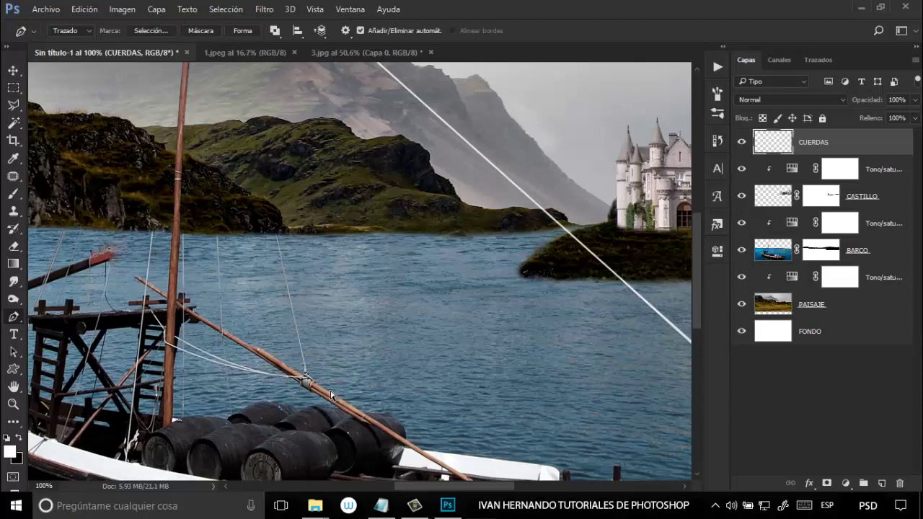
key("ctrl+minus")
key("ctrl+minus")
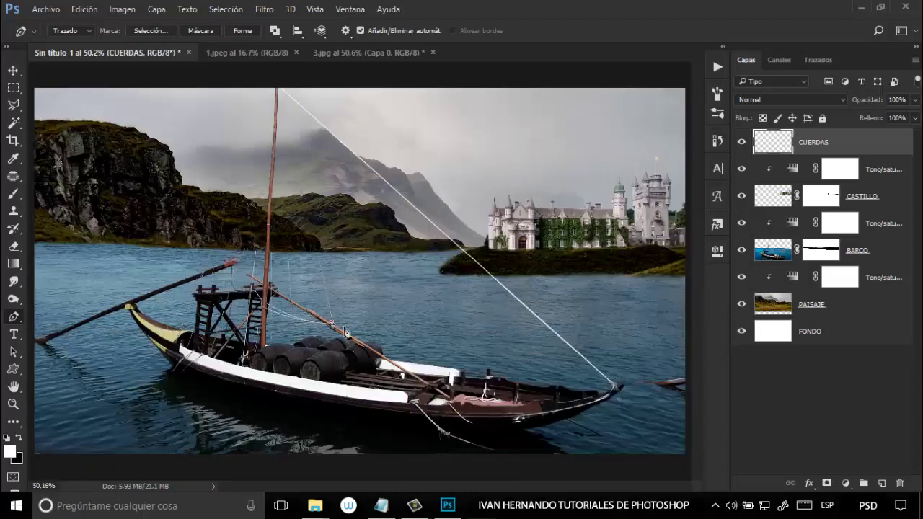
left_click(292, 128)
left_click_drag(292, 127, 281, 80)
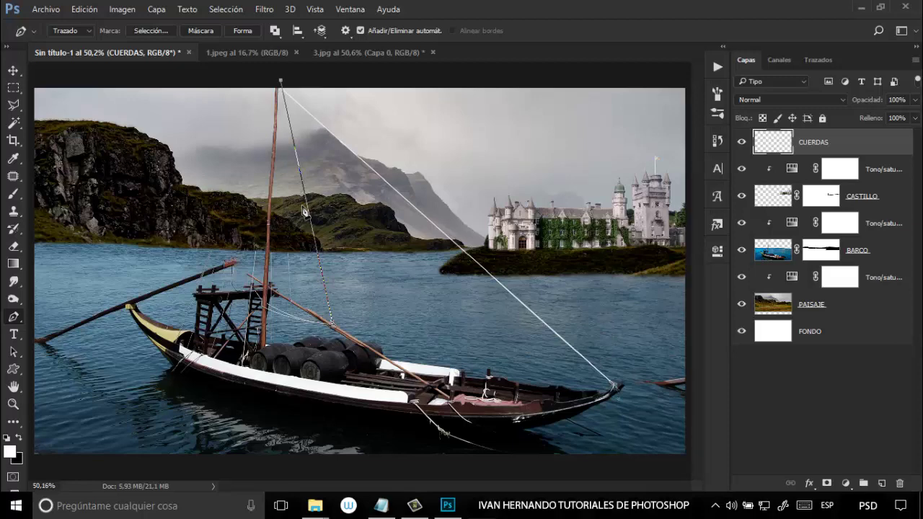
Stroke the path from the spar knot to the mast top with the white Brush and dismiss the path
right_click(310, 224)
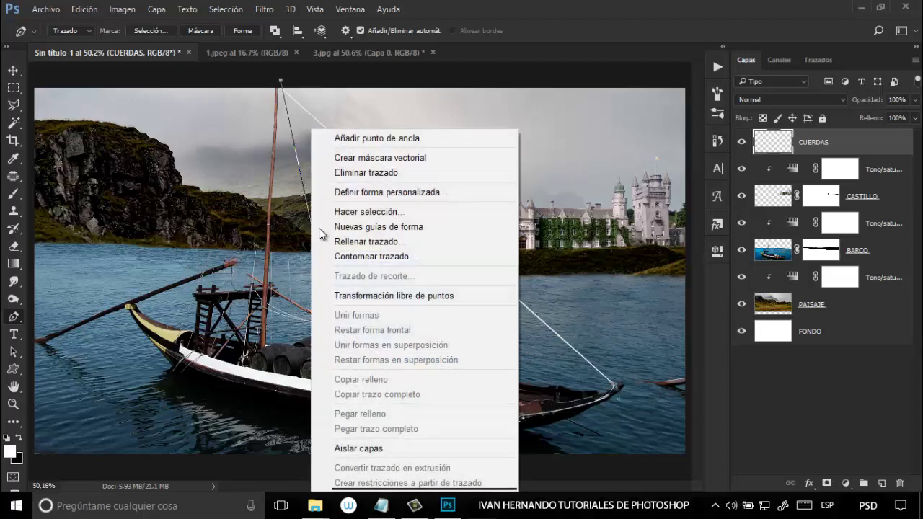
left_click(359, 259)
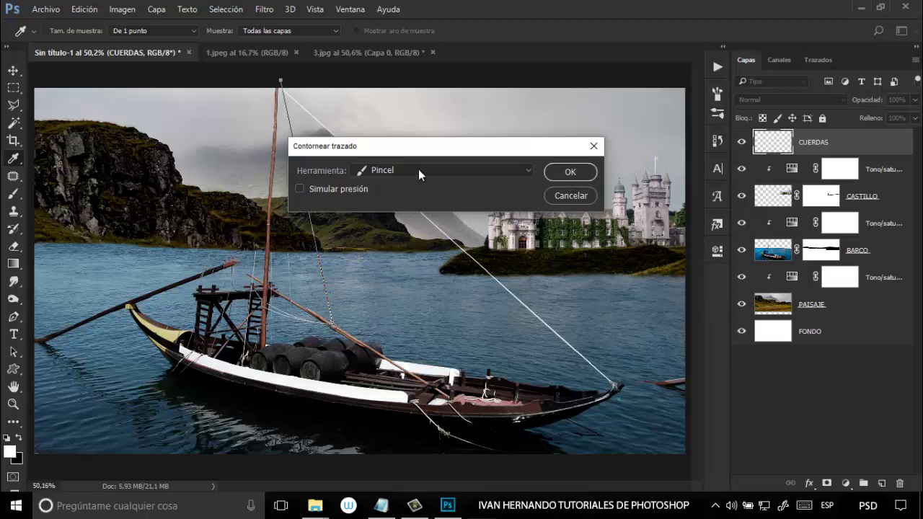
left_click(570, 172)
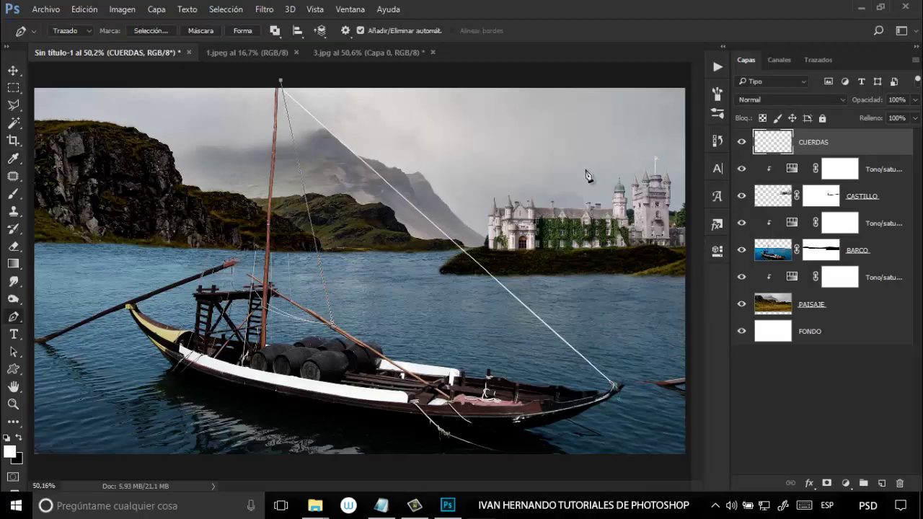
key("Return")
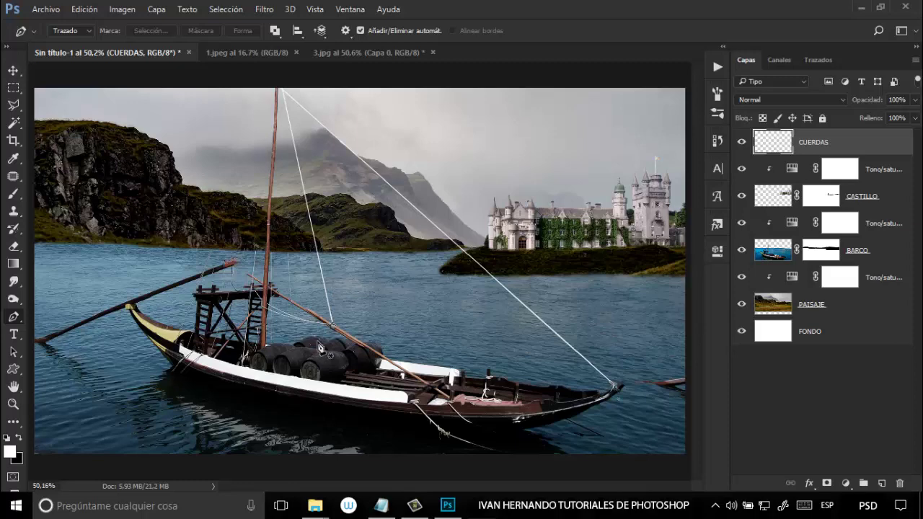
Draw a straight Pen path from the faint rope's base on the spar, nearer the mast, up to the mast top
key("ctrl+plus")
key("ctrl+plus")
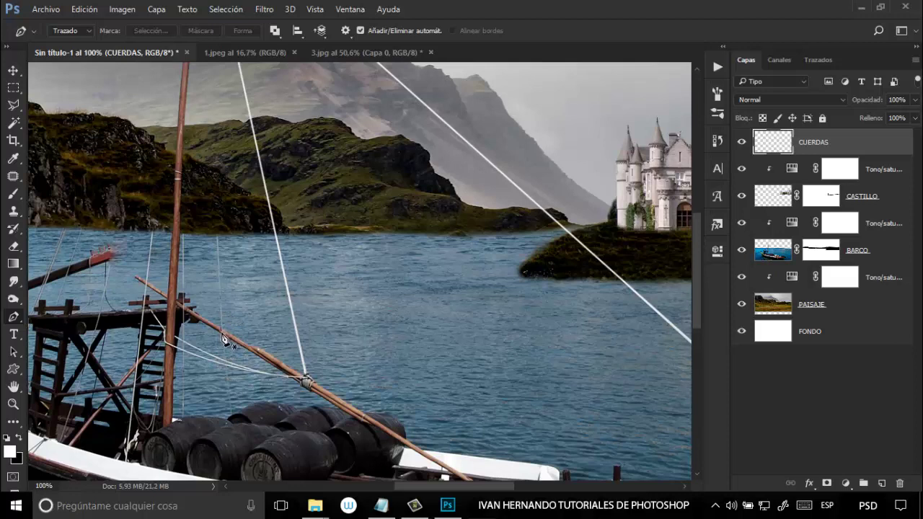
scroll(266, 374, "up", 3)
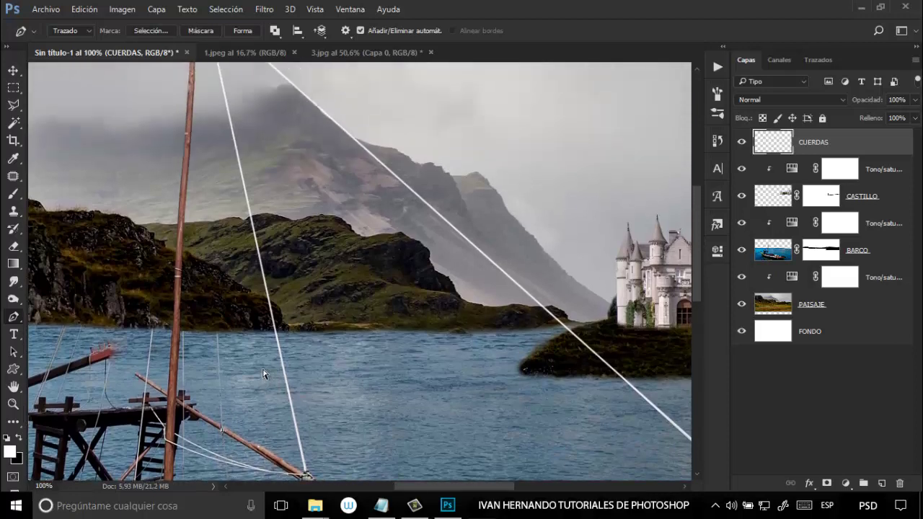
key("ctrl+0")
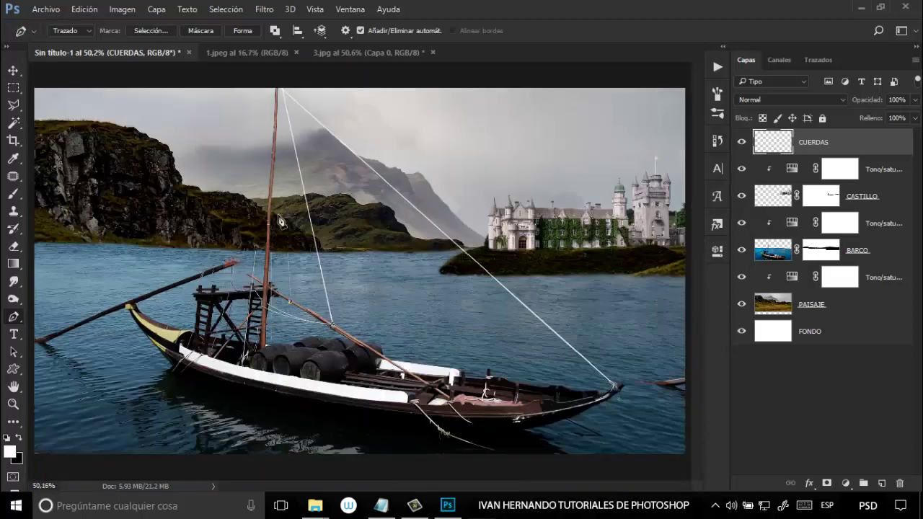
left_click(281, 120)
left_click(282, 84)
Stroke the third rope path, nearest the mast, with the white Brush and dismiss the path
right_click(287, 193)
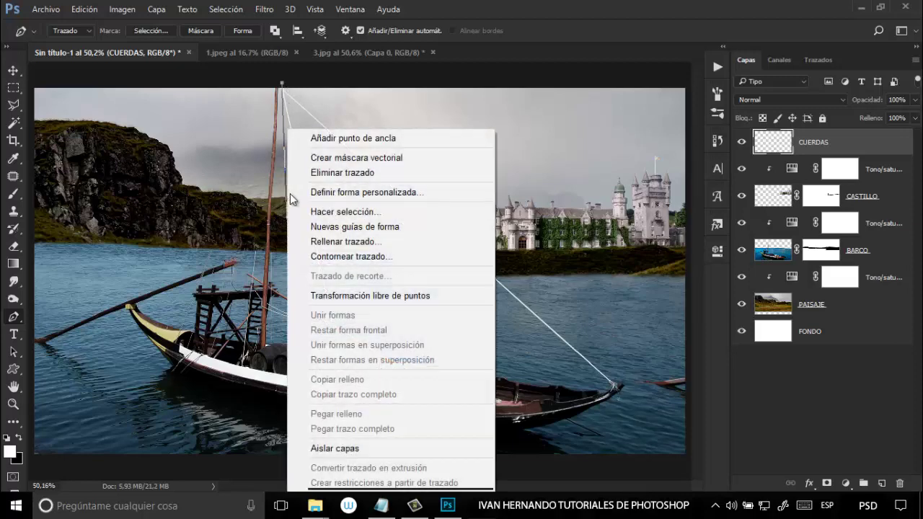
left_click(312, 256)
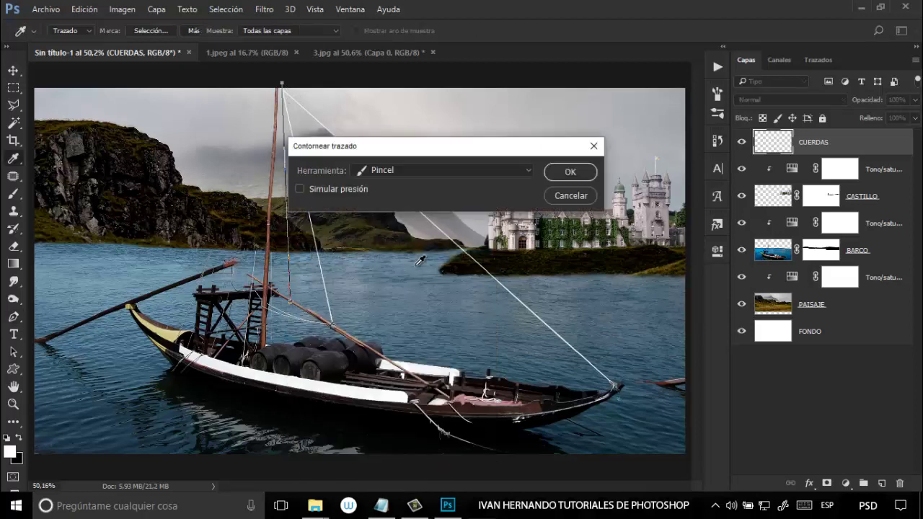
left_click(571, 176)
key("Return")
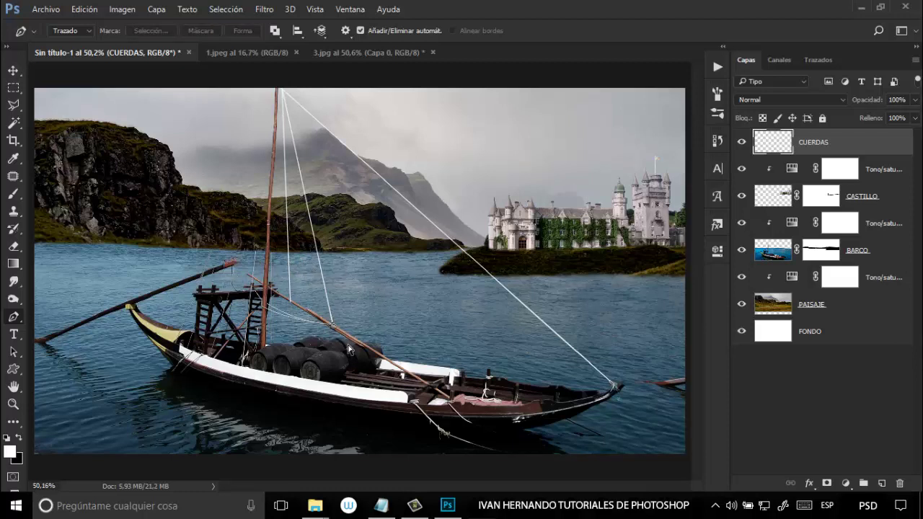
Draw a straight Pen path along the faint rope beside the mast, from the barrels up to the mast at the hill's level
key("ctrl+plus")
key("ctrl+plus")
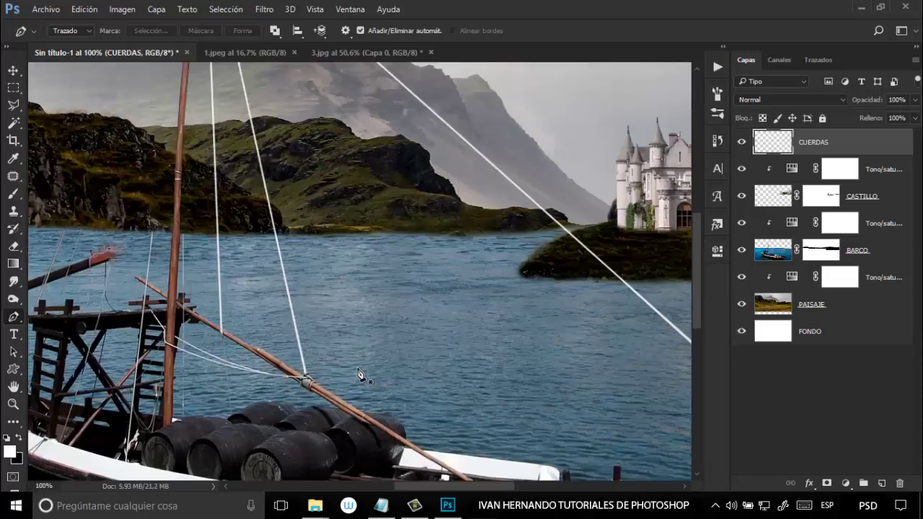
scroll(462, 469, "left", 5)
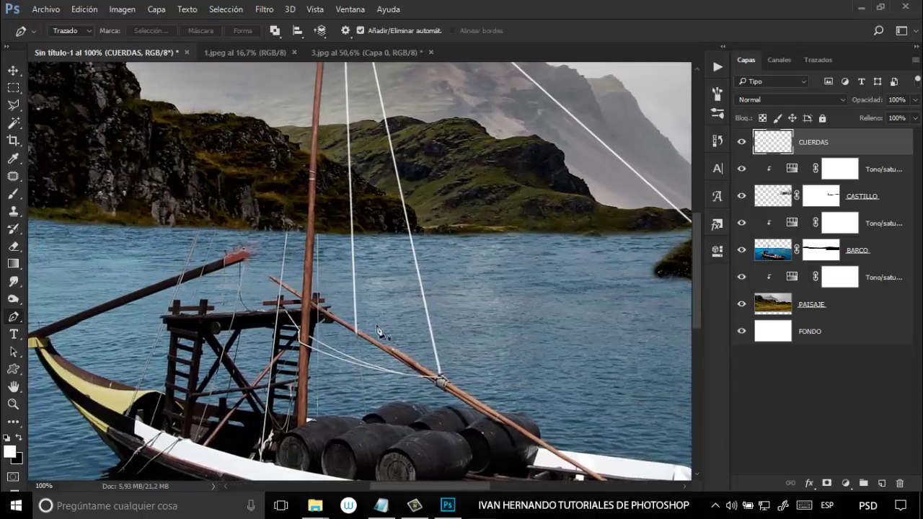
left_click(319, 421)
left_click(317, 148)
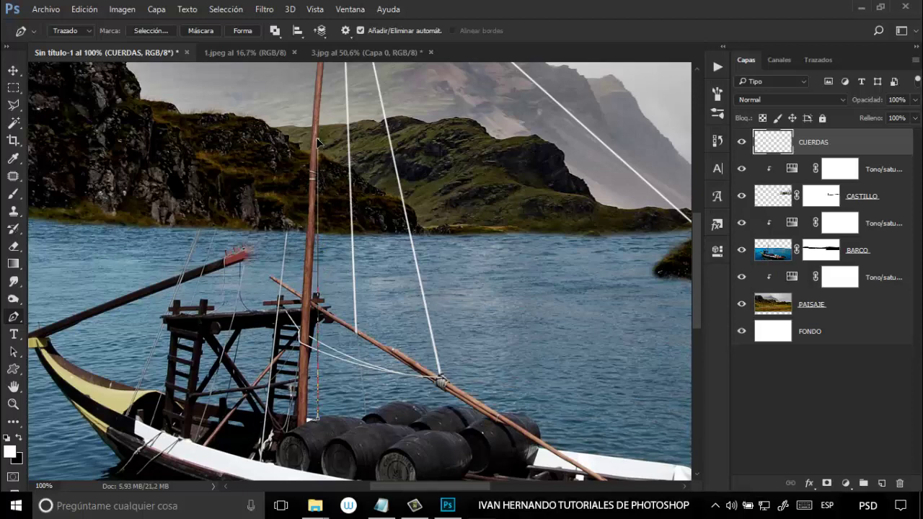
Stroke the path beside the mast with the Brush, without simulated pressure, and dismiss the path
right_click(319, 195)
left_click(364, 256)
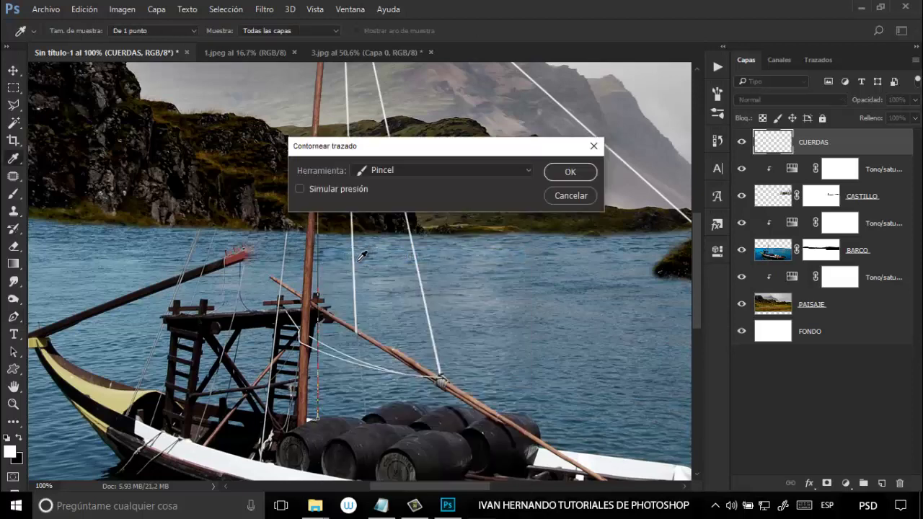
left_click(569, 172)
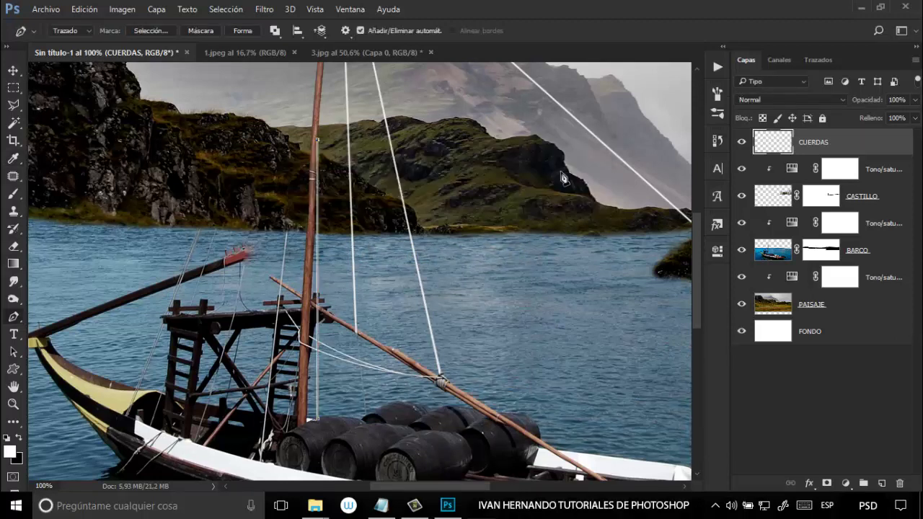
key("Return")
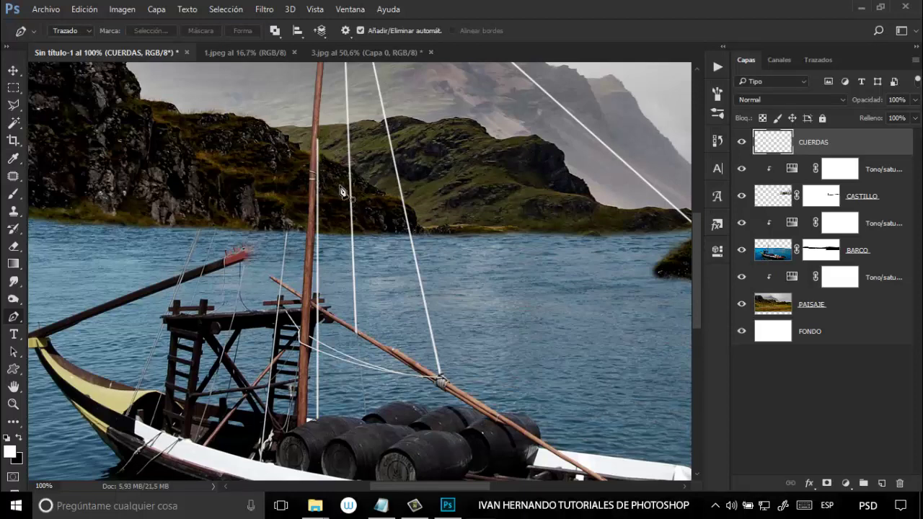
Erase the upper end of the new rope where it meets the mast, using a hard round Eraser reduced to 3 px
scroll(339, 188, "up", 5)
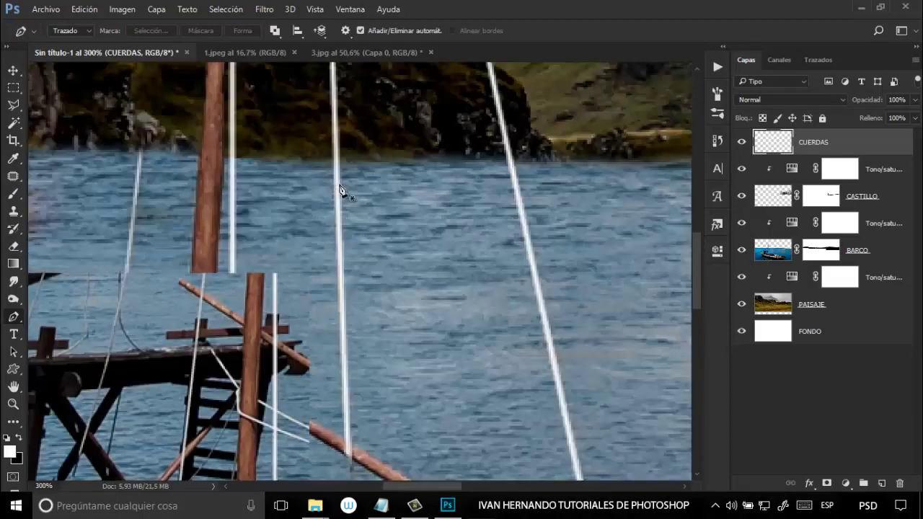
scroll(300, 202, "up", 10)
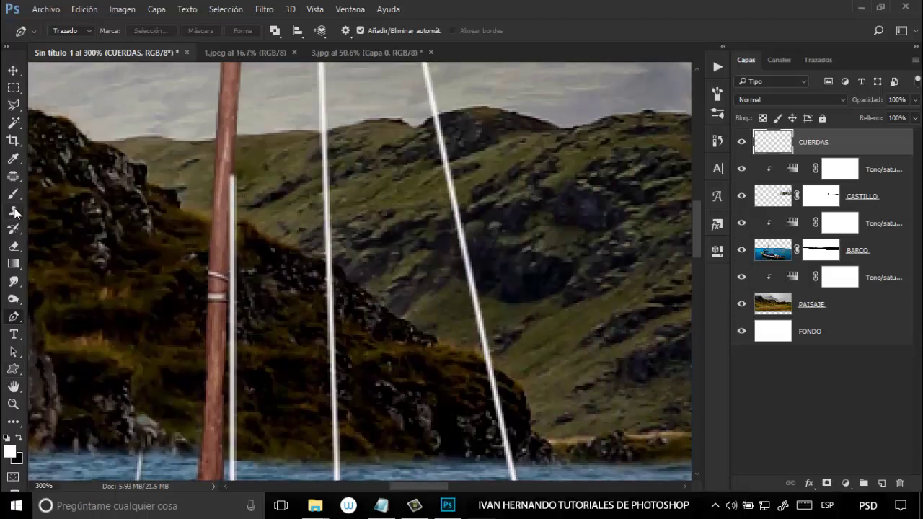
left_click(15, 248)
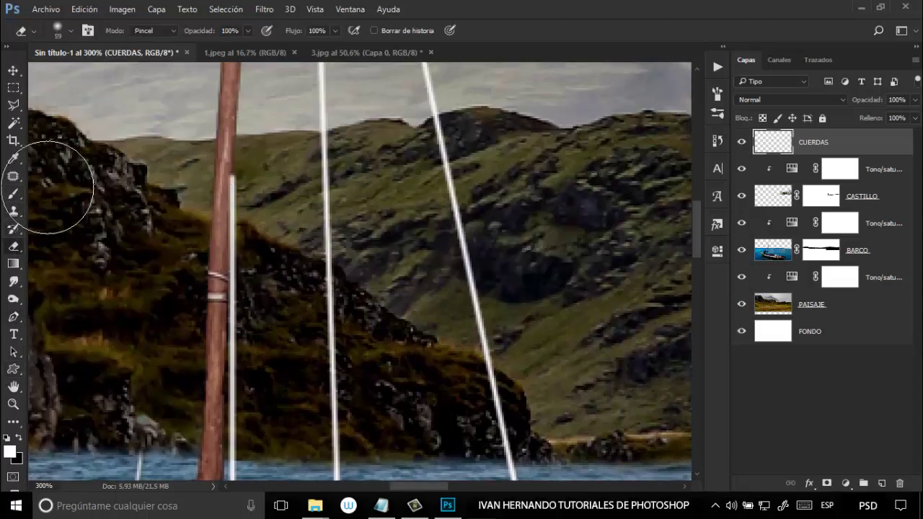
left_click(70, 32)
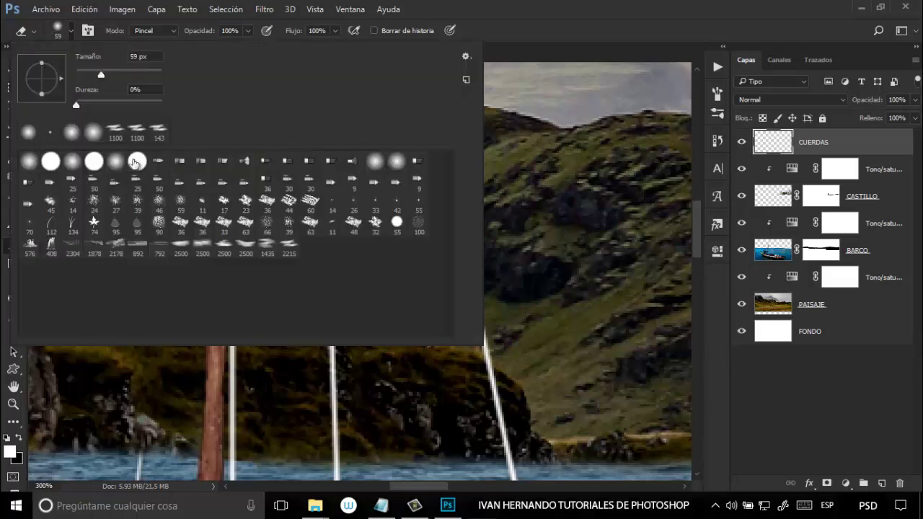
left_click(137, 162)
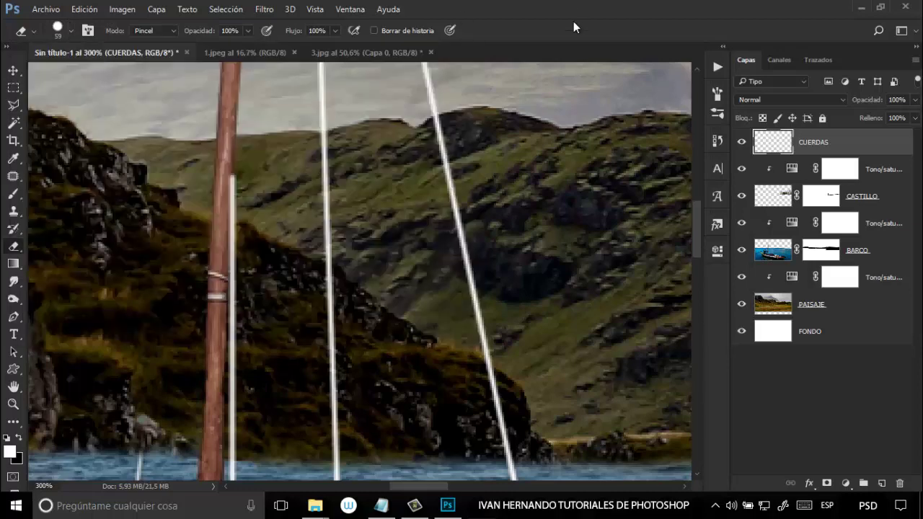
left_click(573, 21)
left_click_drag(305, 293, 301, 294)
mouse_move(231, 186)
left_mouse_down()
mouse_move(228, 213)
mouse_move(229, 193)
mouse_move(229, 267)
left_mouse_up()
key("ctrl+0")
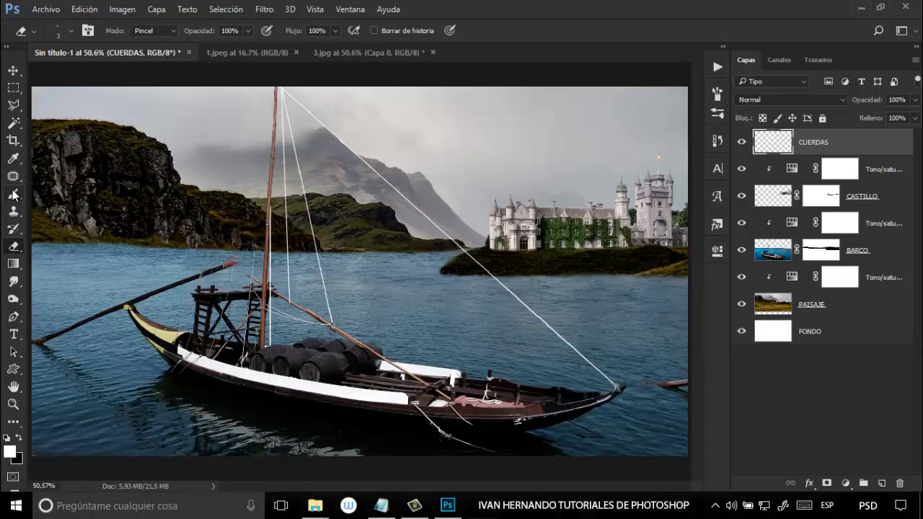
Draw a straight Pen path from the rope's base on the stern side of the barrels up alongside the mast, extending its upper anchor higher
left_click(13, 317)
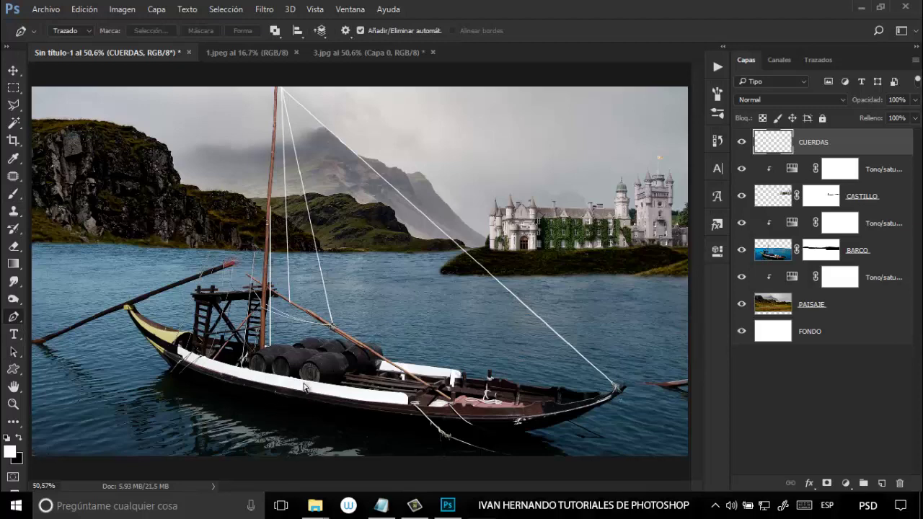
key("ctrl+plus")
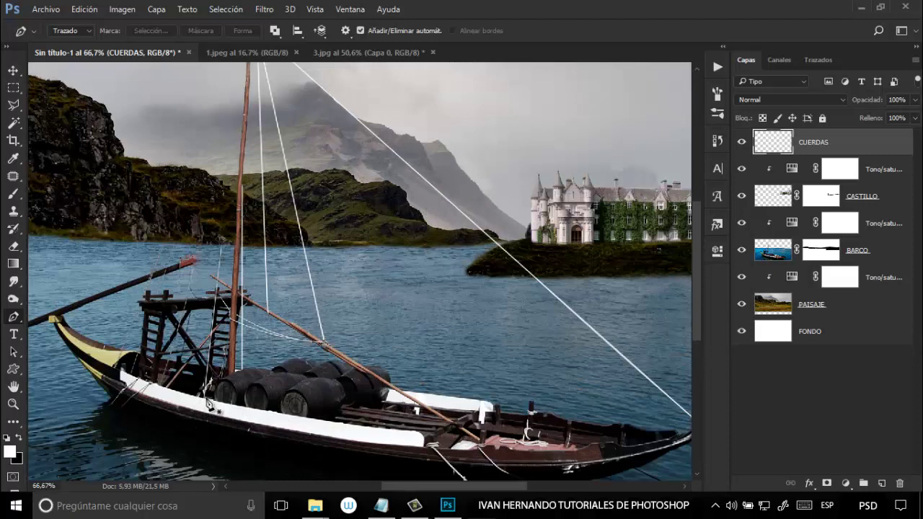
left_click(206, 406)
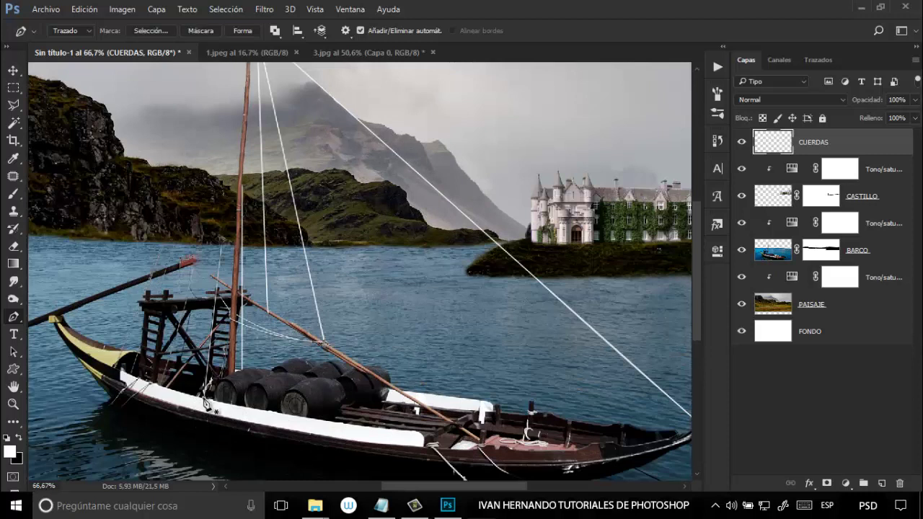
left_click(241, 124)
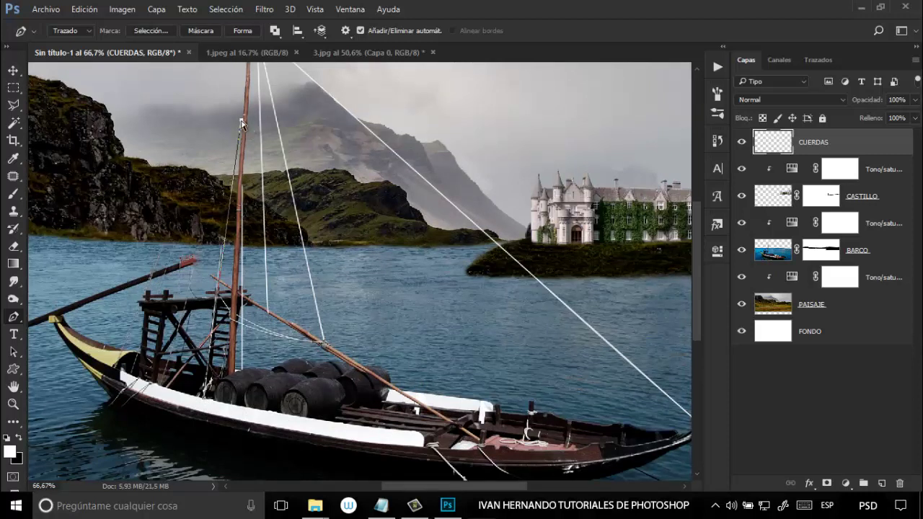
left_click_drag(242, 121, 241, 86)
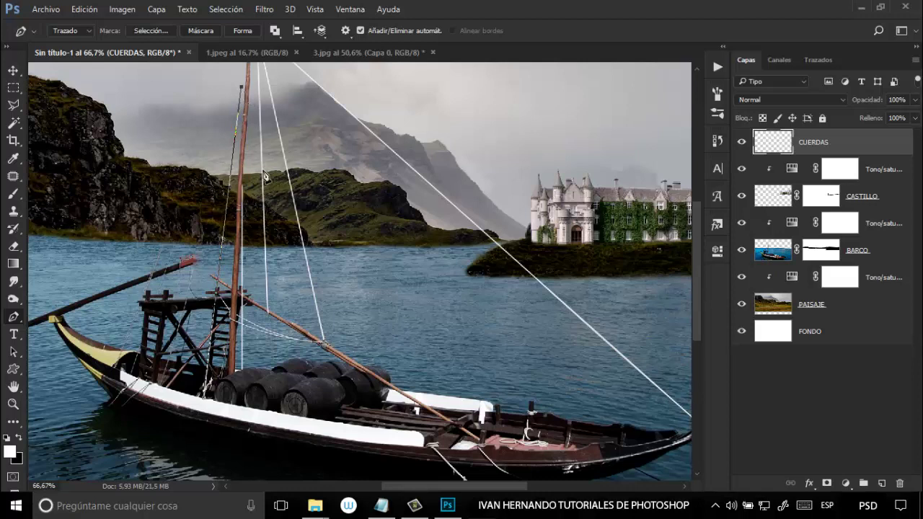
scroll(248, 99, "up", 3)
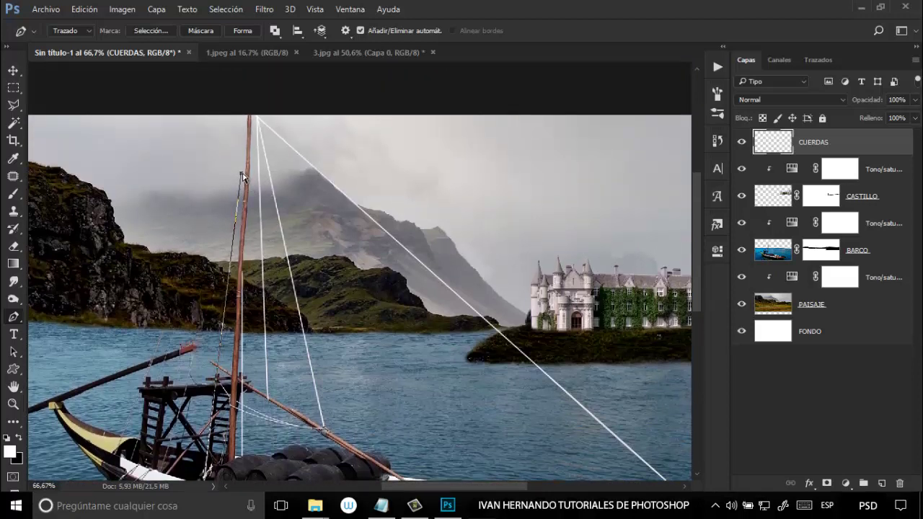
Finish the rope path at the mast's top and stroke it with the Brush on the CUERDAS layer
left_click_drag(241, 173, 248, 106)
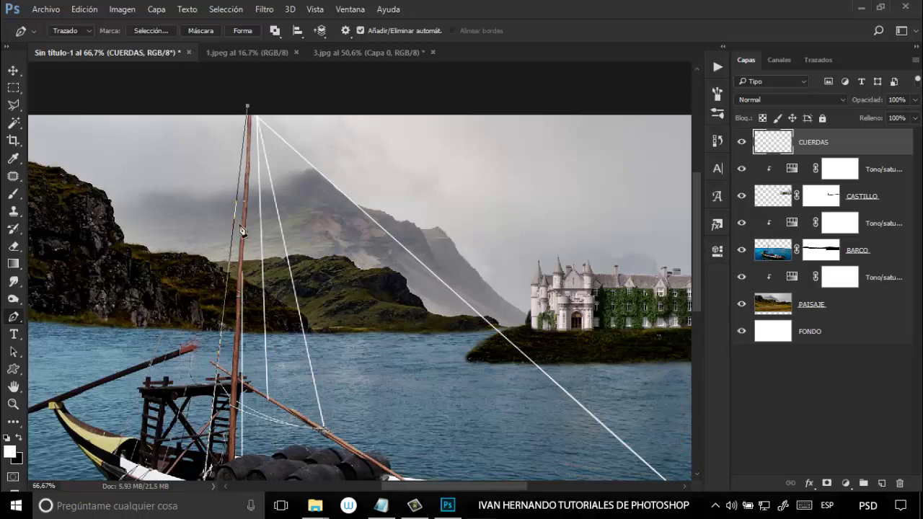
right_click(229, 251)
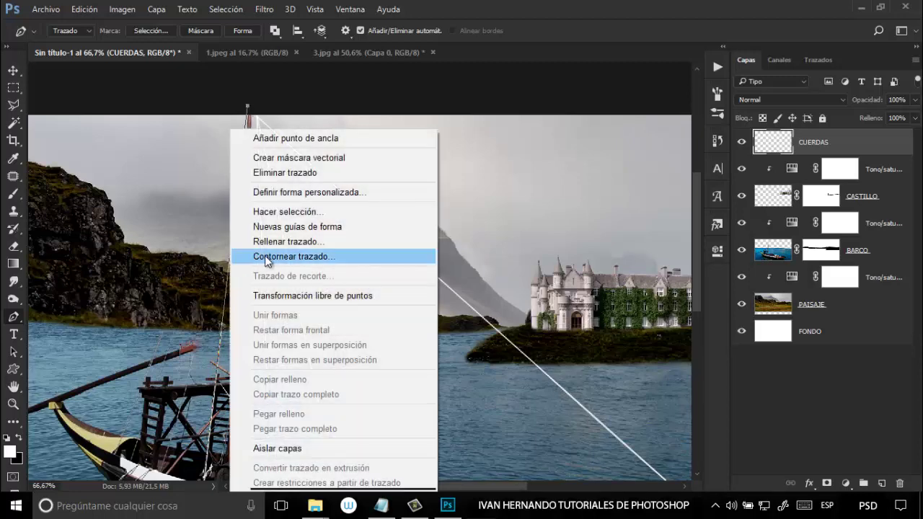
left_click(265, 256)
left_click(550, 175)
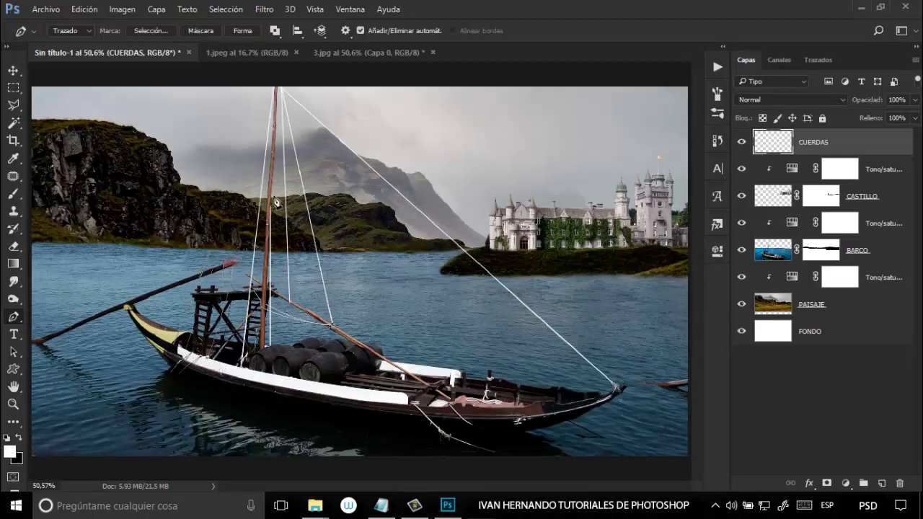
Draw a rope path from the deck beside the wooden tower to the upper mast and stroke it with the Brush, without simulated pressure
left_click(264, 120)
left_click_drag(264, 120, 272, 145)
right_click(250, 218)
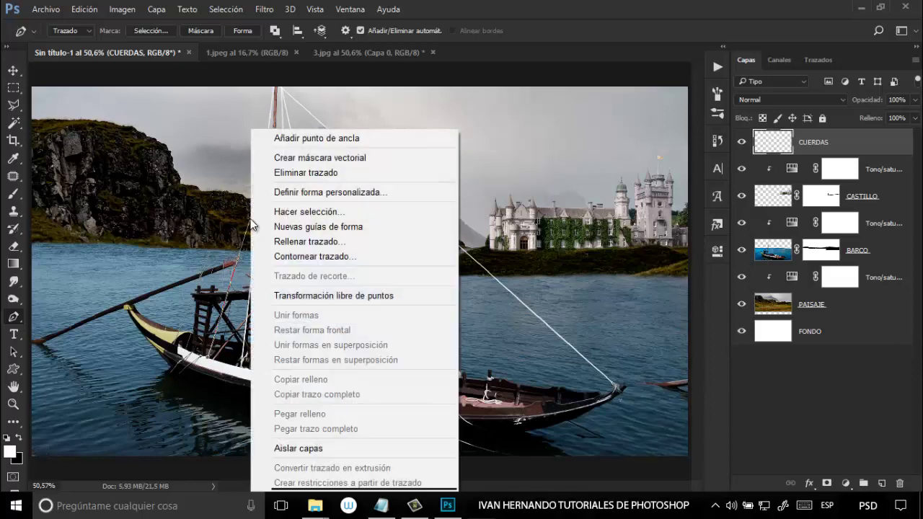
left_click(278, 254)
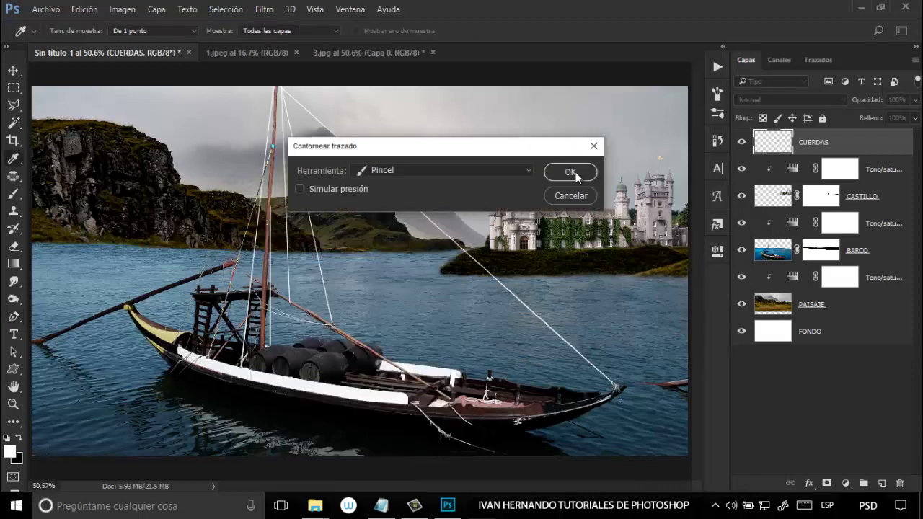
left_click(571, 173)
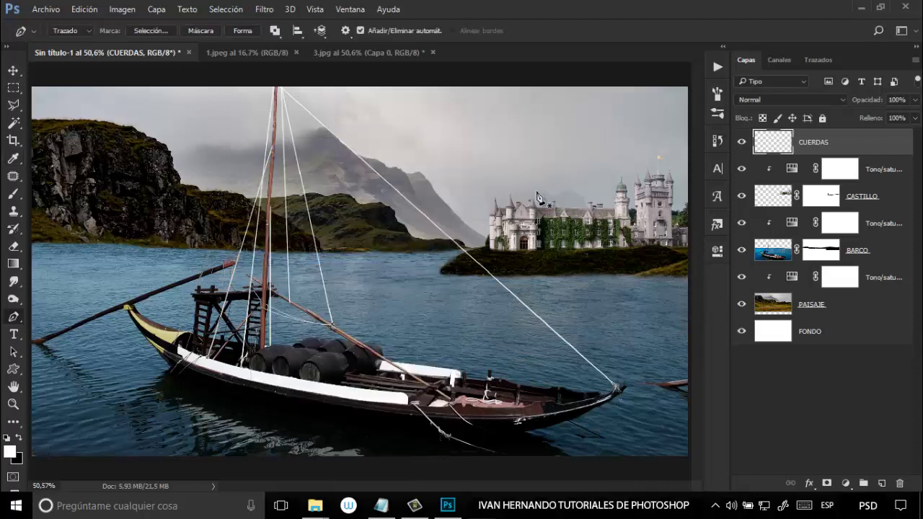
key("Return")
Erase the end of the new rope where it overlaps the mast
key("ctrl+plus")
scroll(242, 318, "up", 5)
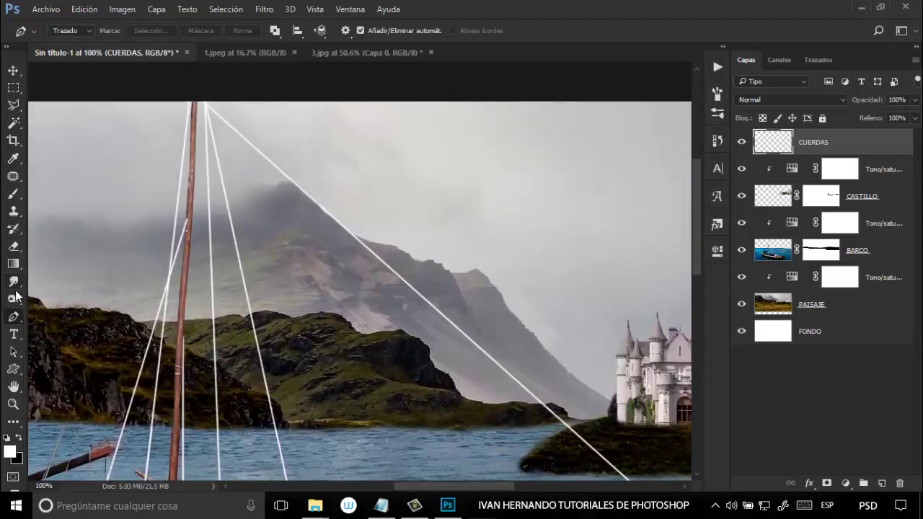
left_click(13, 246)
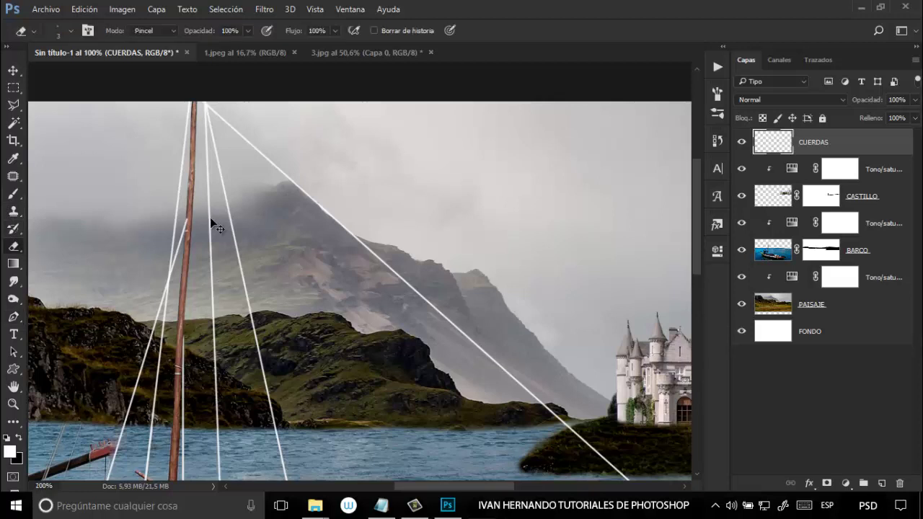
scroll(215, 226, "up", 1)
scroll(189, 214, "up", 2)
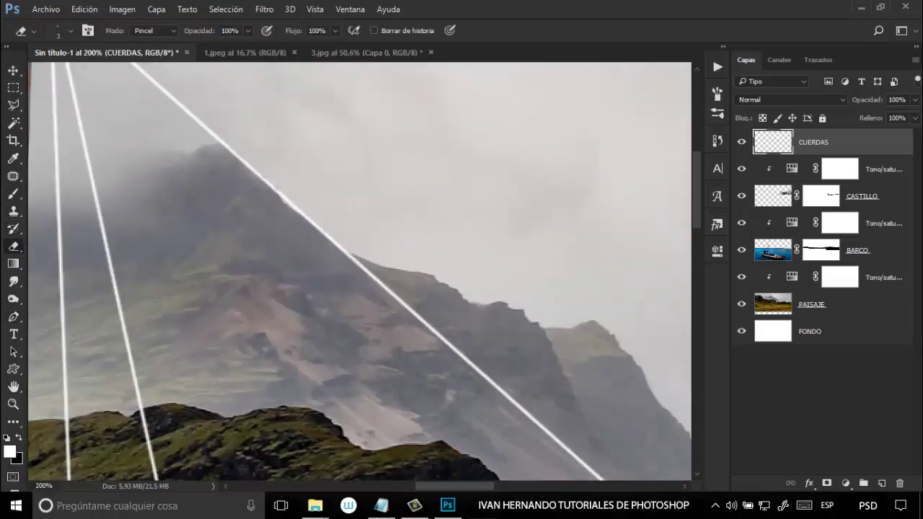
left_click_drag(440, 489, 413, 483)
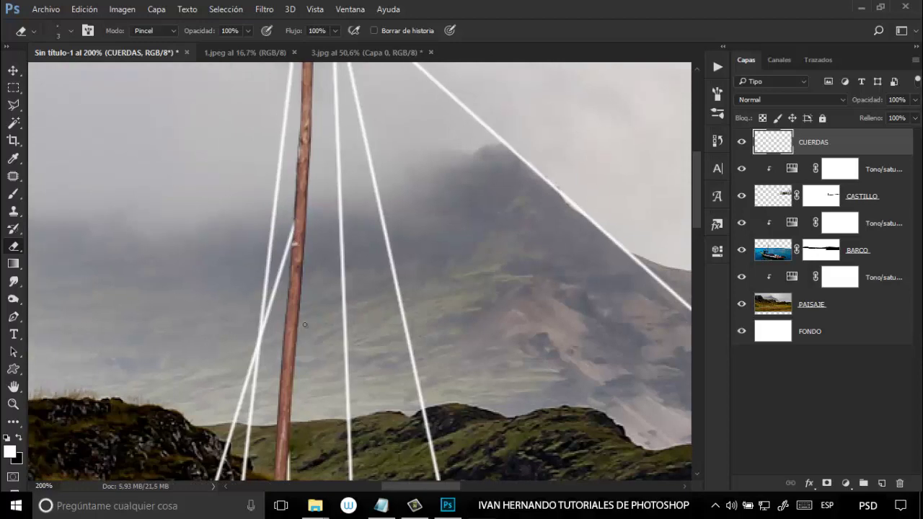
key("ctrl+0")
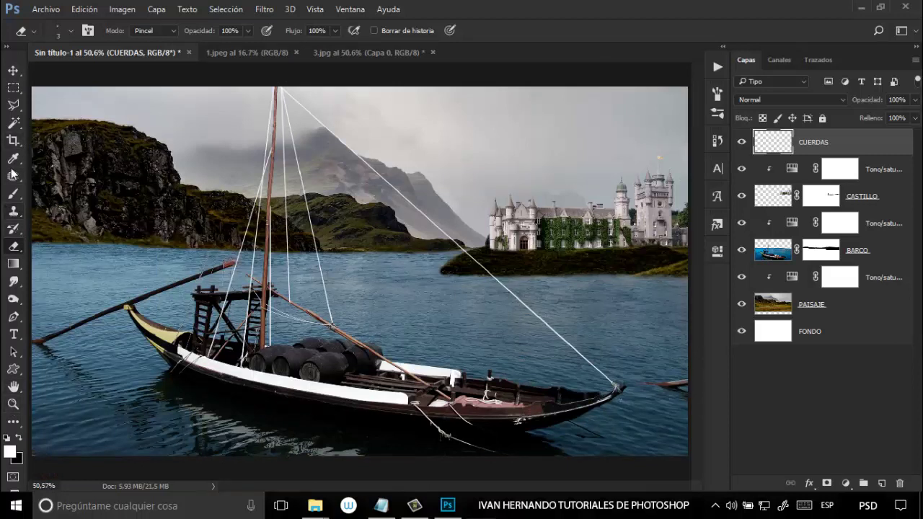
Draw another rope path from the deck behind the tower to just below the mast's tip and stroke it with the Brush
left_click(13, 317)
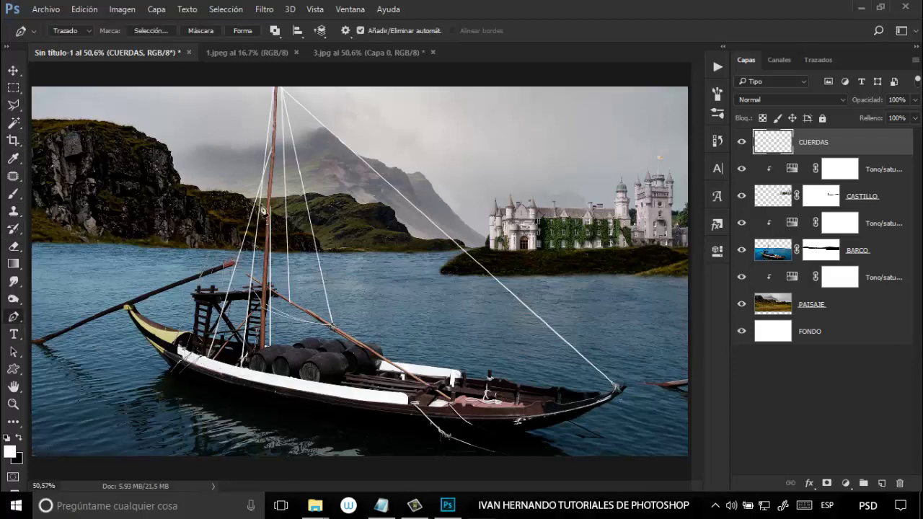
left_click(238, 216)
left_click(282, 112)
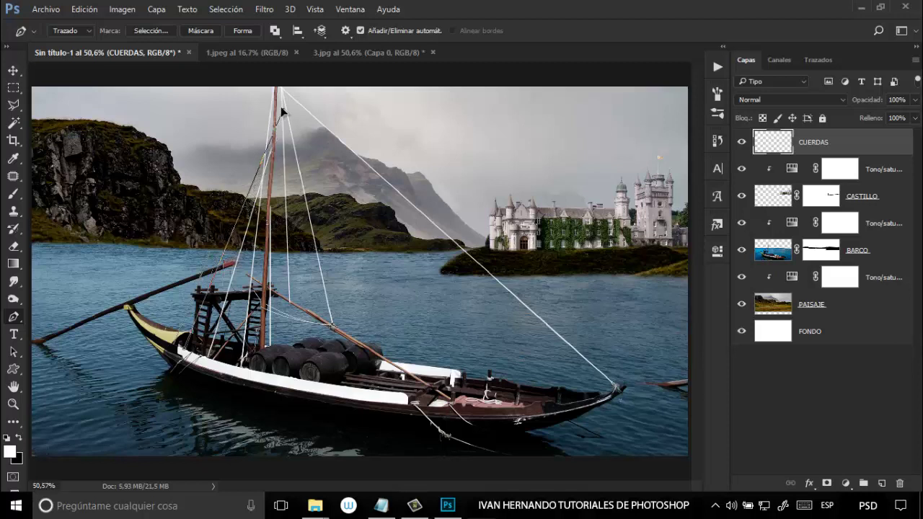
left_click_drag(282, 107, 275, 96)
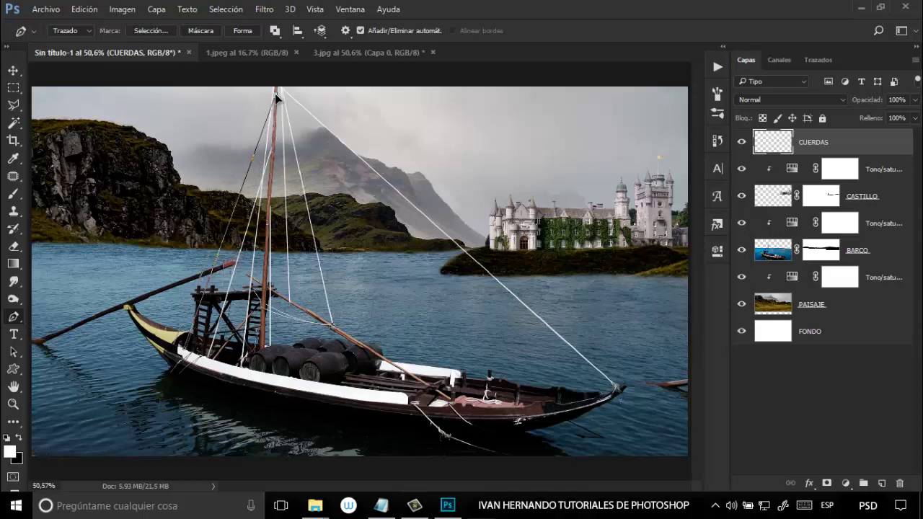
right_click(255, 144)
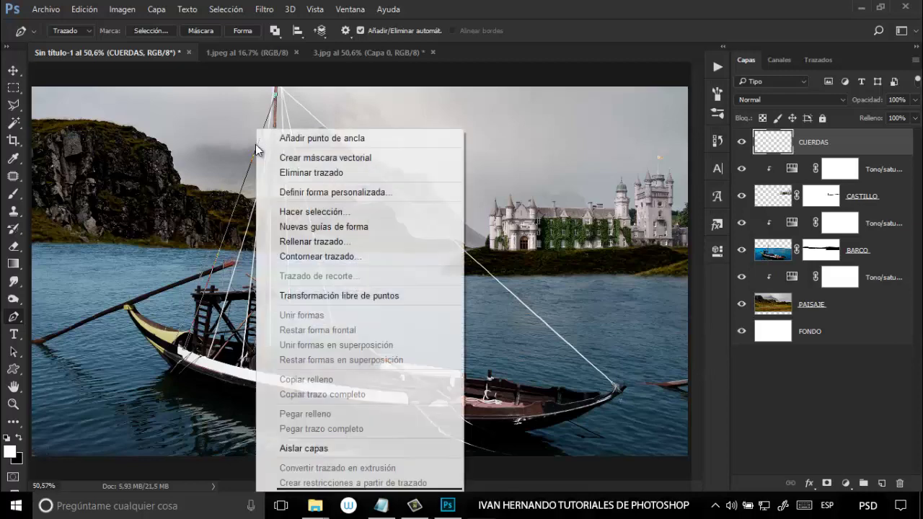
left_click(302, 256)
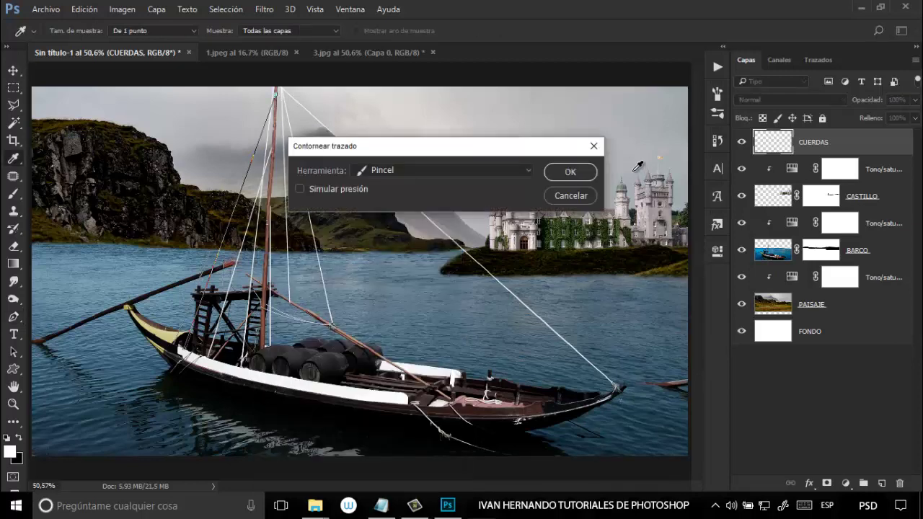
left_click(573, 174)
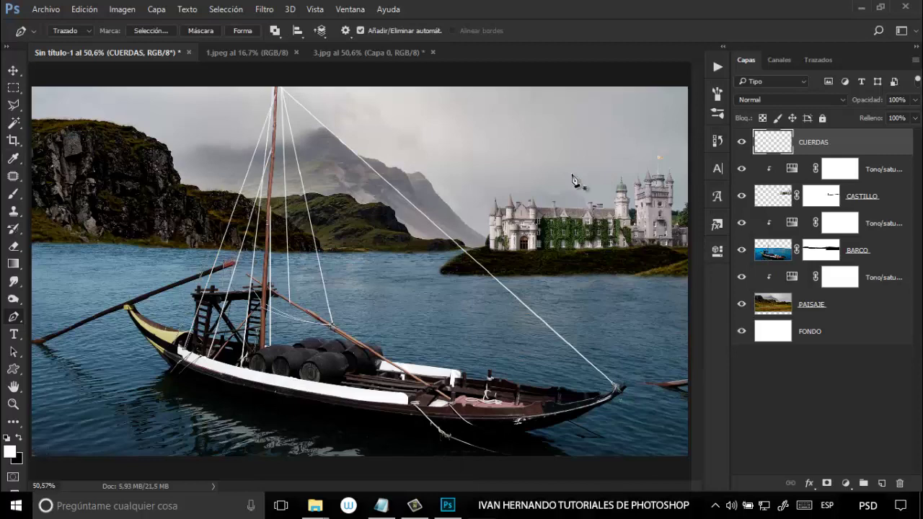
Erase the rope end that crosses onto the mast just below its tip
key("ctrl+plus")
key("ctrl+plus")
key("ctrl+plus")
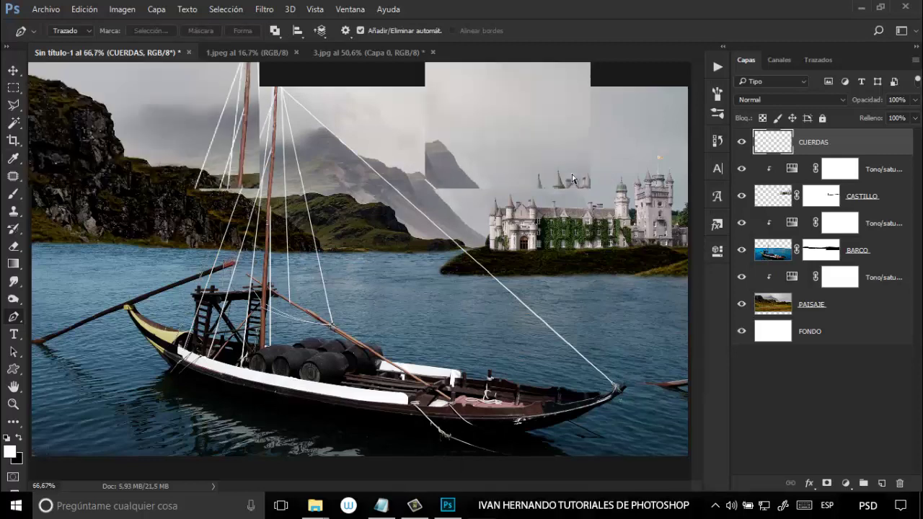
scroll(427, 401, "up", 2)
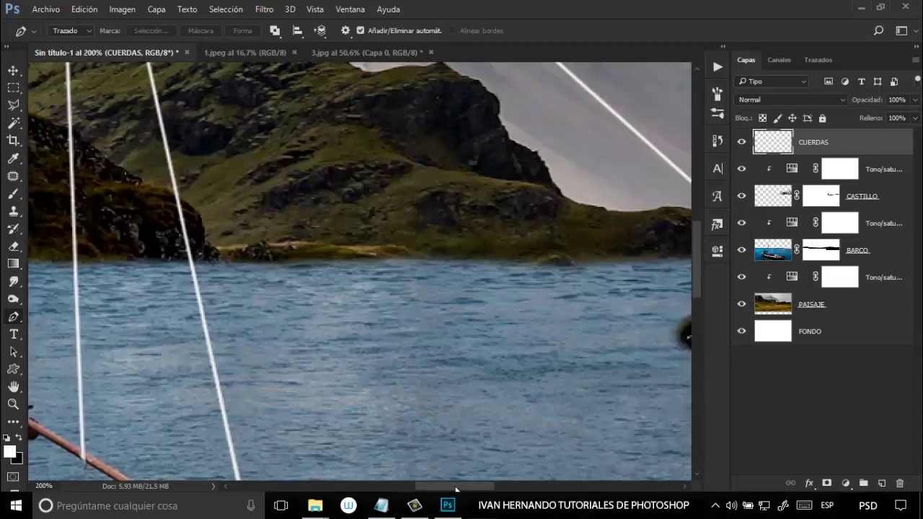
left_click_drag(460, 487, 404, 484)
scroll(530, 180, "up", 10)
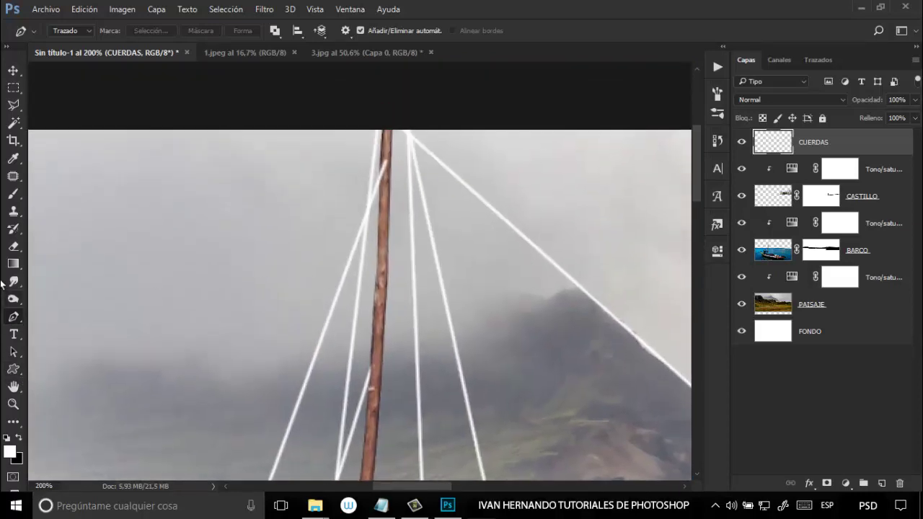
left_click(13, 246)
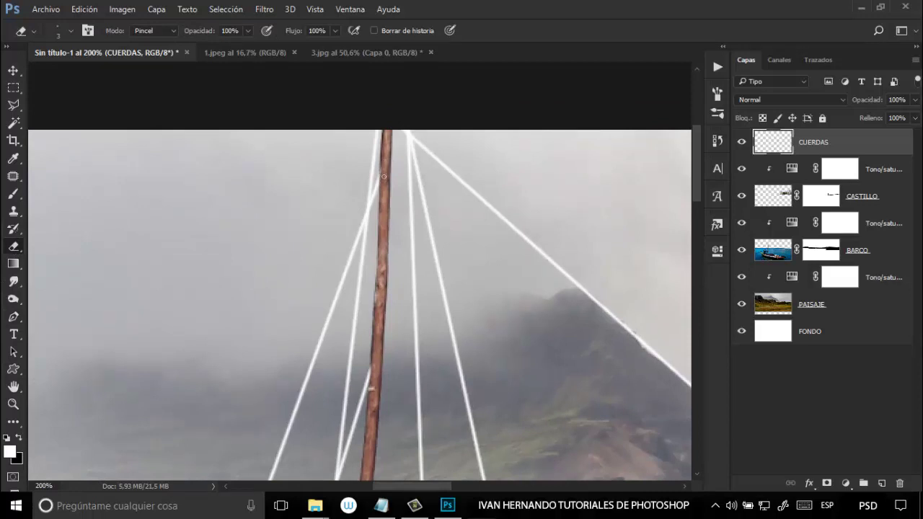
key("ctrl+0")
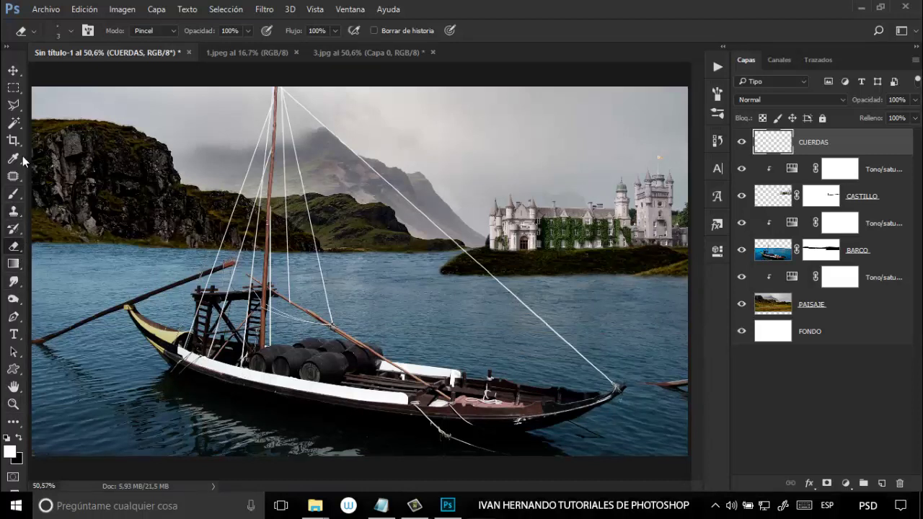
Draw the rearmost rope path from the boat's stern to the mast's top and stroke it with the Brush
left_click(14, 317)
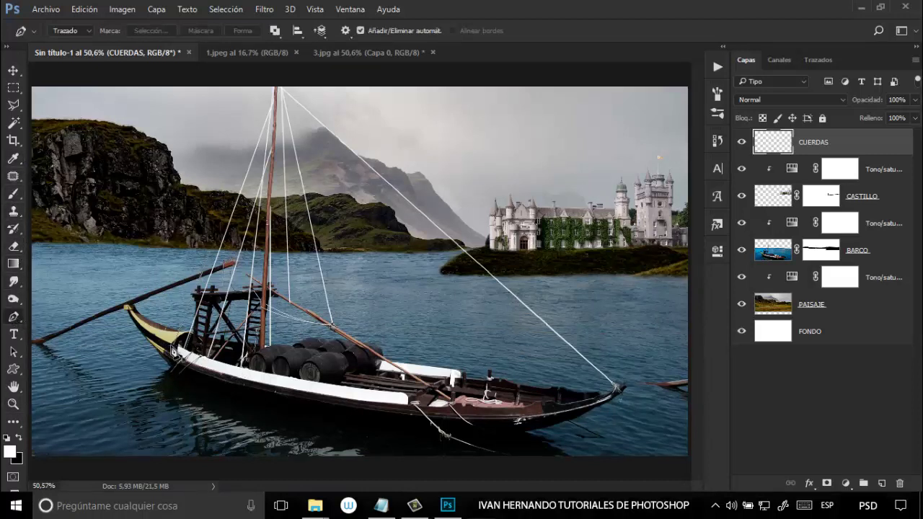
left_click(245, 154)
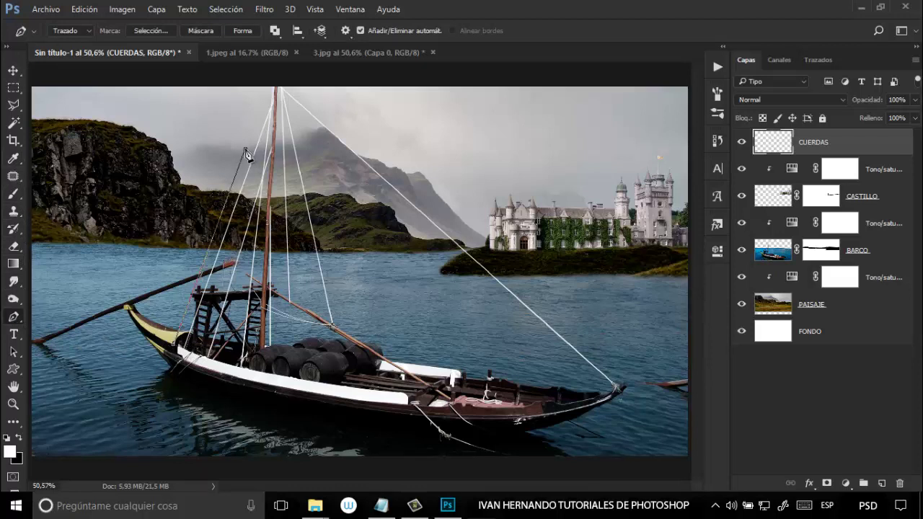
left_click(275, 87)
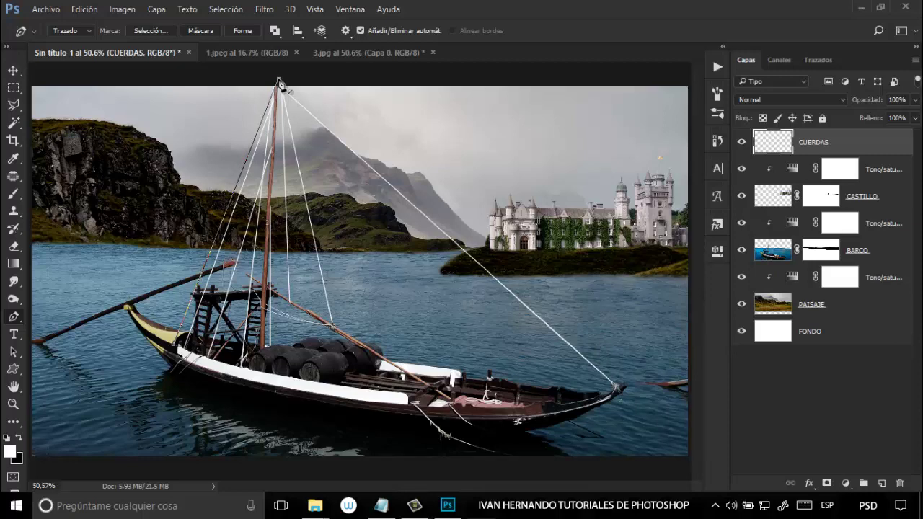
right_click(233, 203)
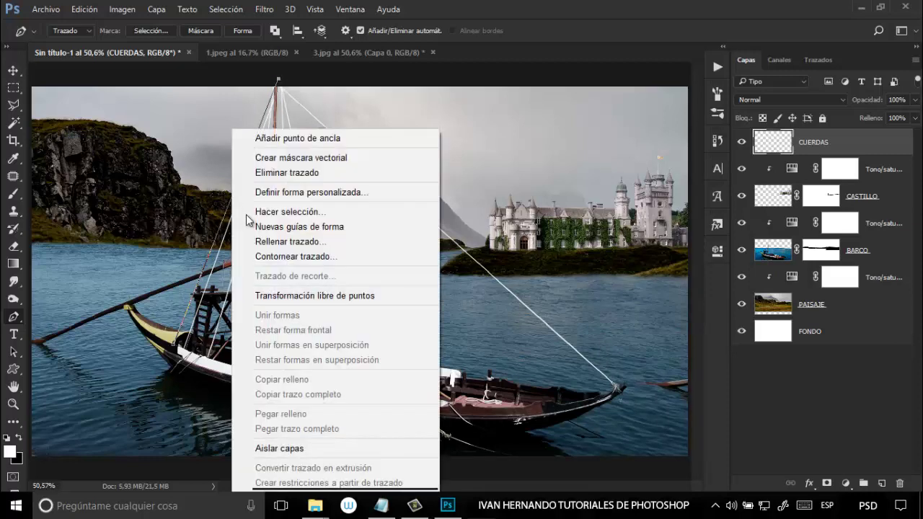
left_click(339, 253)
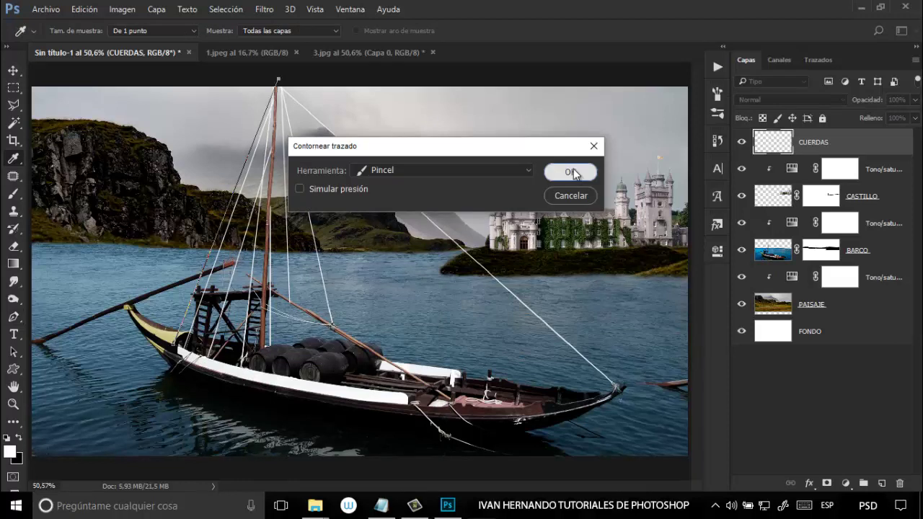
left_click(570, 172)
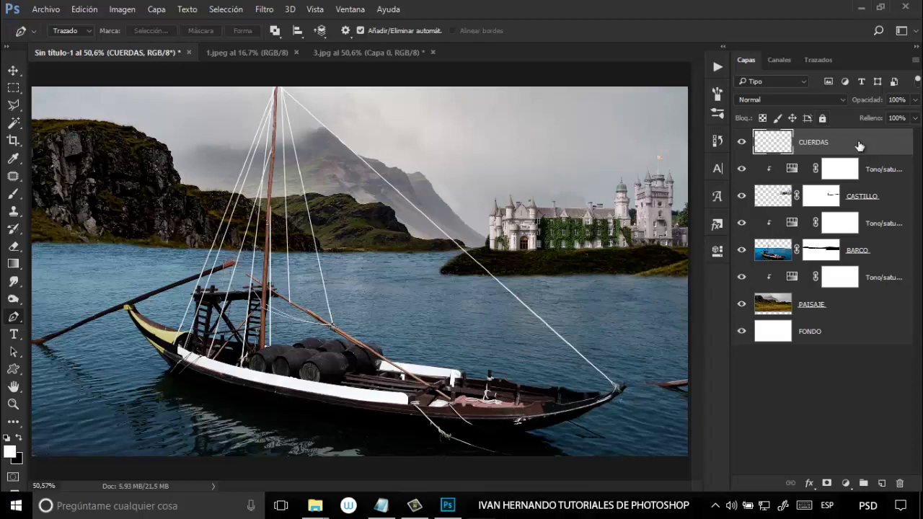
Add a Hue/Saturation adjustment clipped to the CUERDAS layer and set its luminosity to -39
left_click(847, 484)
left_click(814, 317)
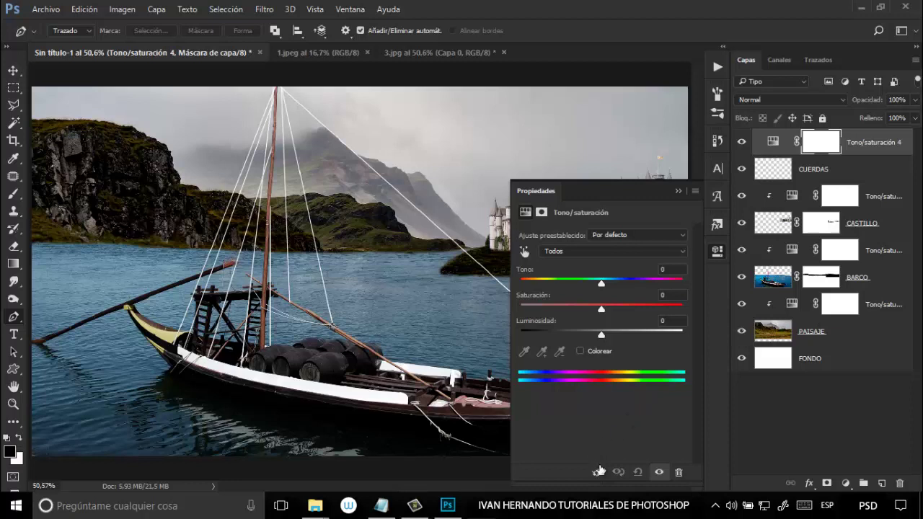
left_click(599, 472)
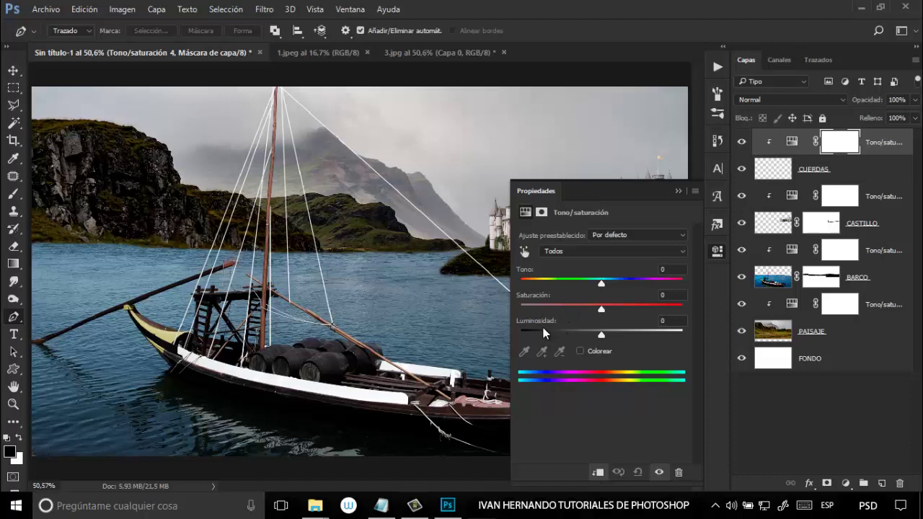
left_click_drag(601, 336, 570, 336)
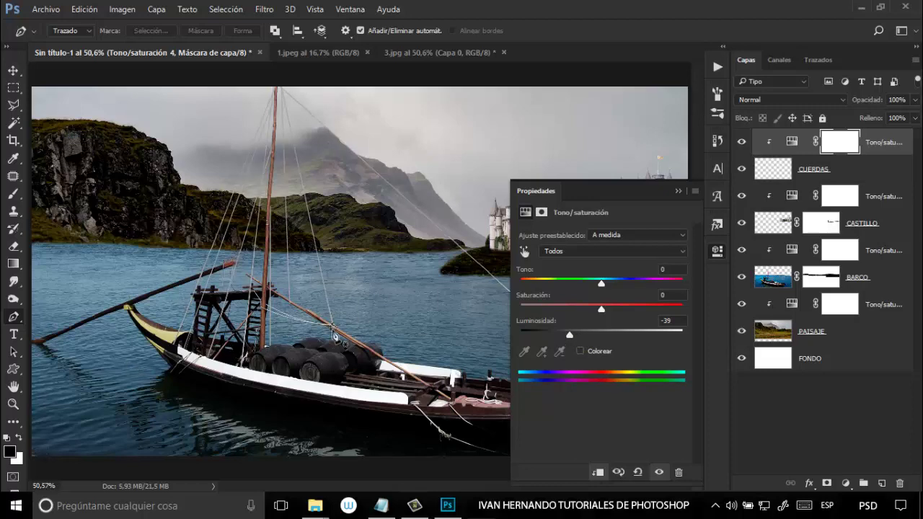
Try a luminosity of -47 on the ropes at 100% zoom and return it to -39
key("ctrl+1")
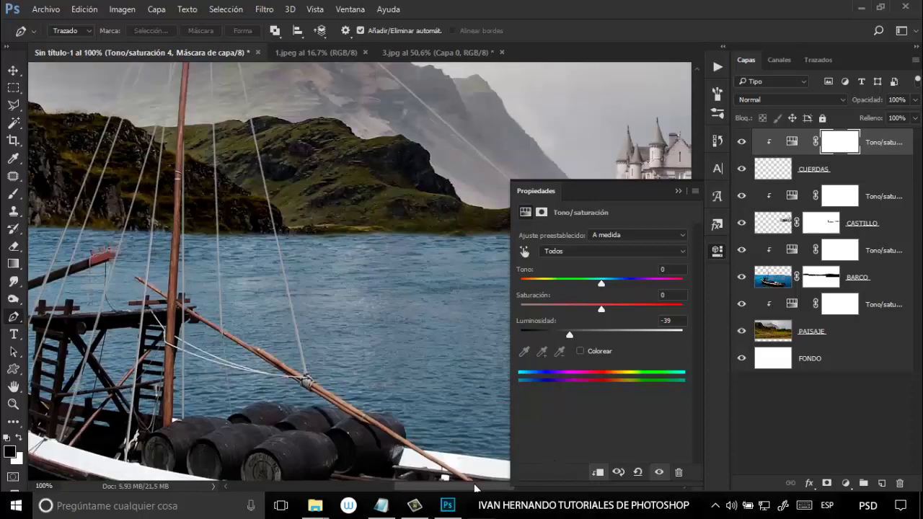
scroll(469, 488, "left", 2)
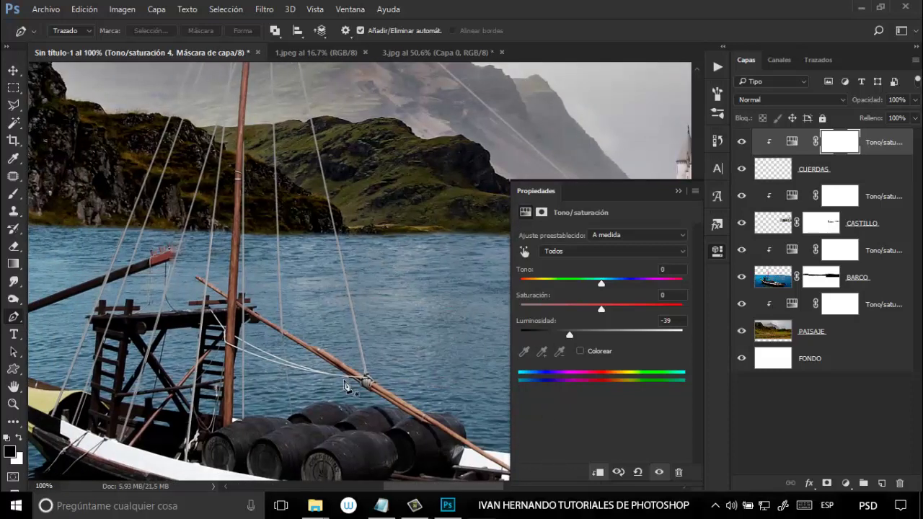
left_click_drag(570, 333, 564, 333)
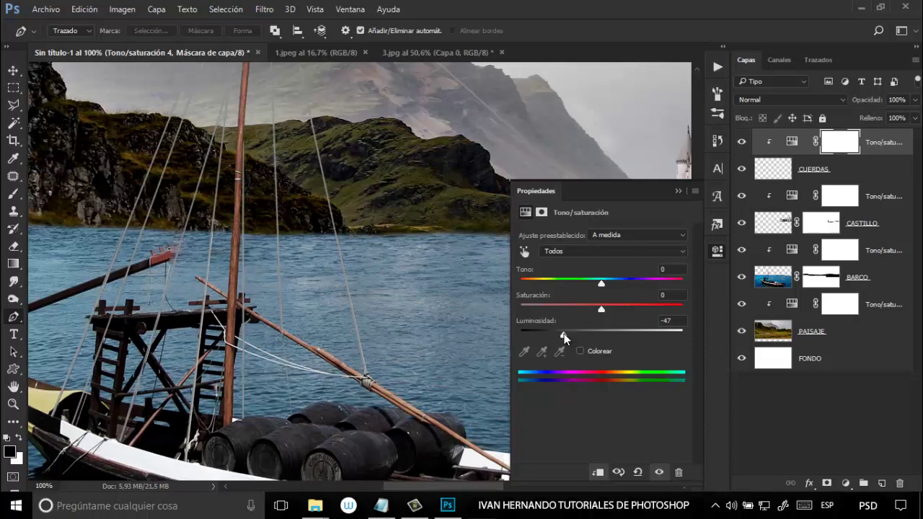
left_click_drag(565, 336, 568, 340)
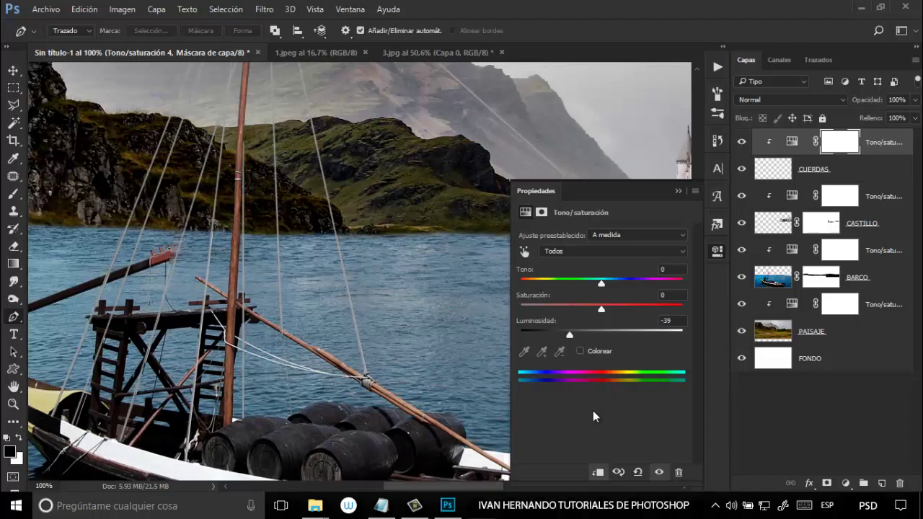
Add a new layer at the top of the layer stack and name it AGUA
left_click(680, 191)
key("ctrl+0")
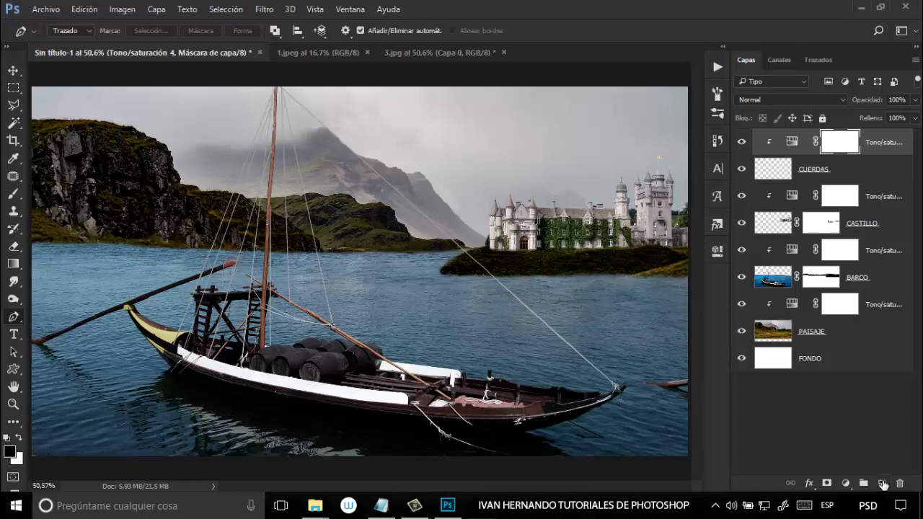
left_click(883, 483)
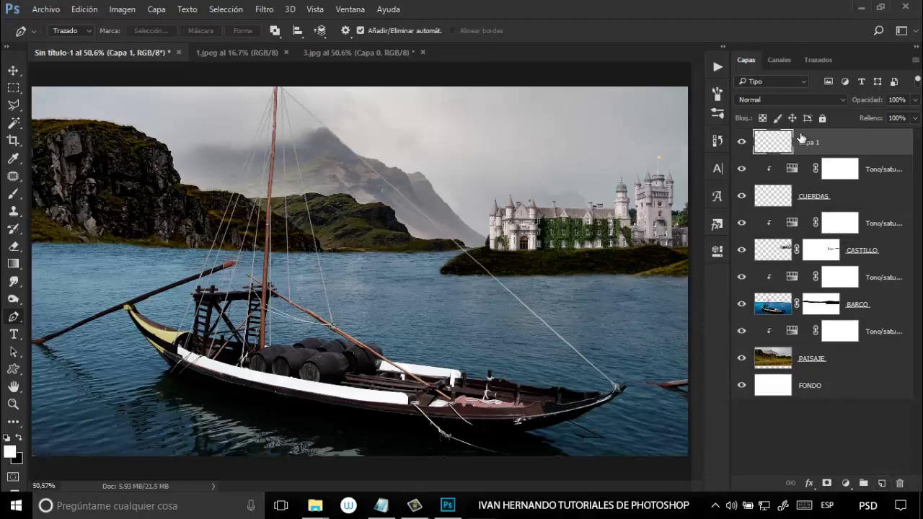
double_click(808, 145)
type("AGUA")
key("Return")
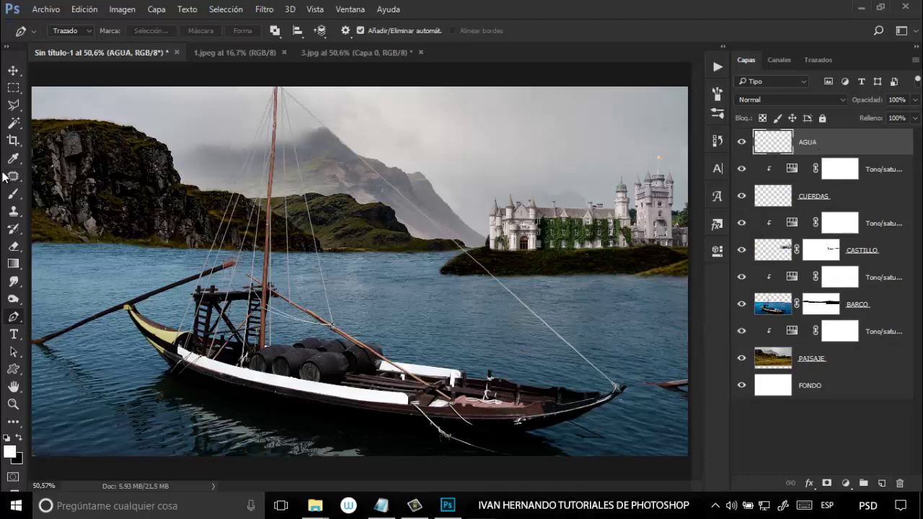
Stamp five white waterfalls side by side with the 408 px waterfall3 brush, their foam bases along the far shoreline up to the castle island
left_click(14, 195)
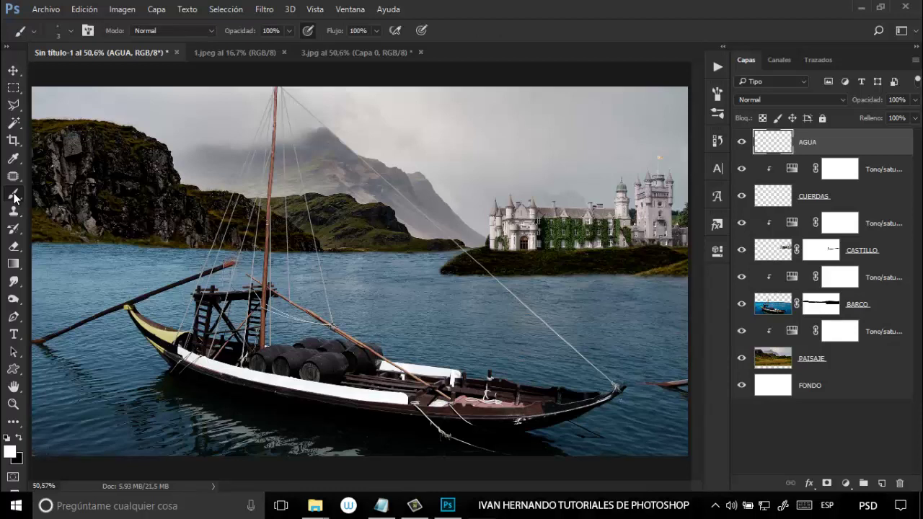
left_click(70, 30)
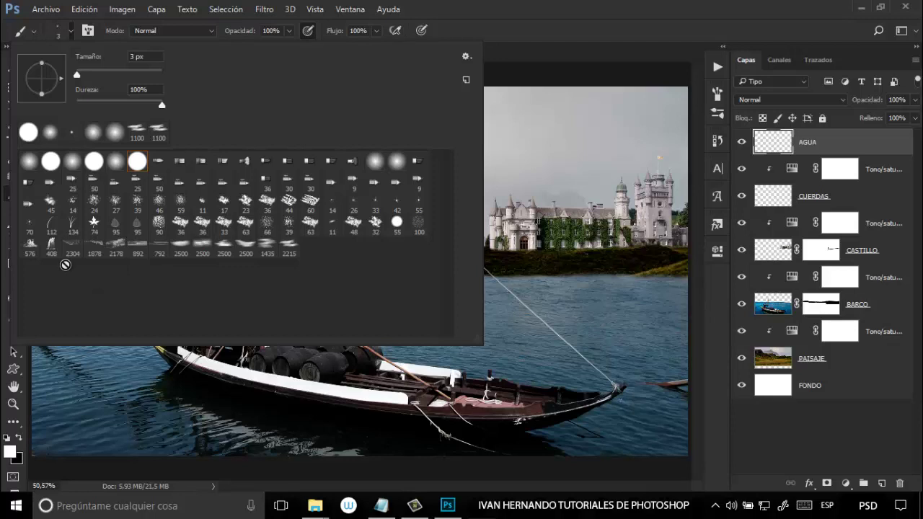
left_click(51, 249)
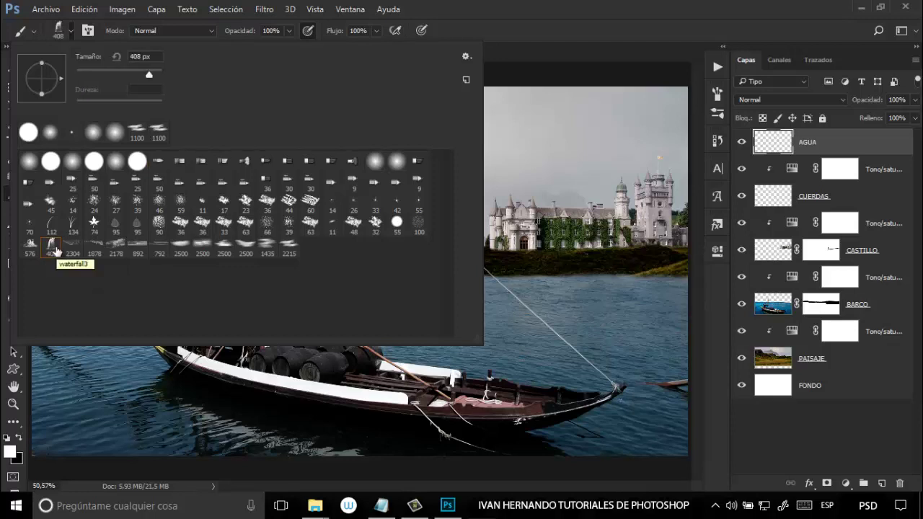
left_click(488, 24)
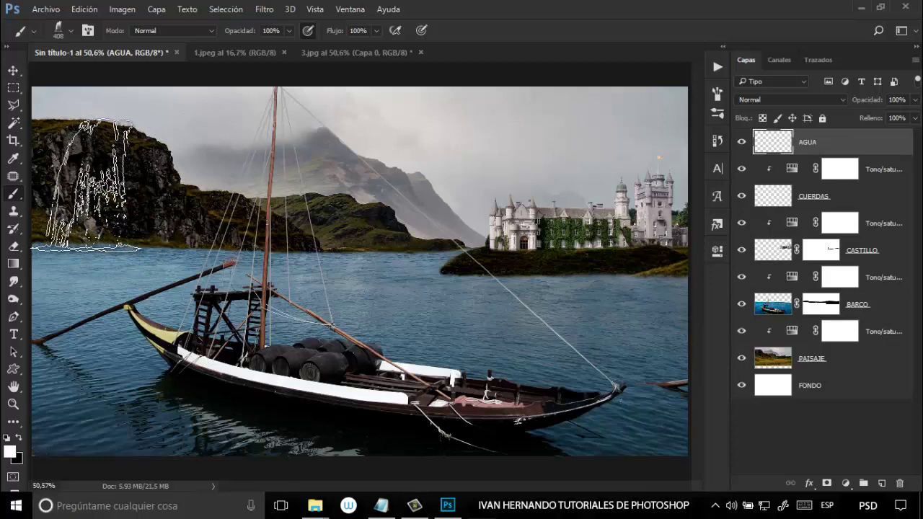
left_click(100, 187)
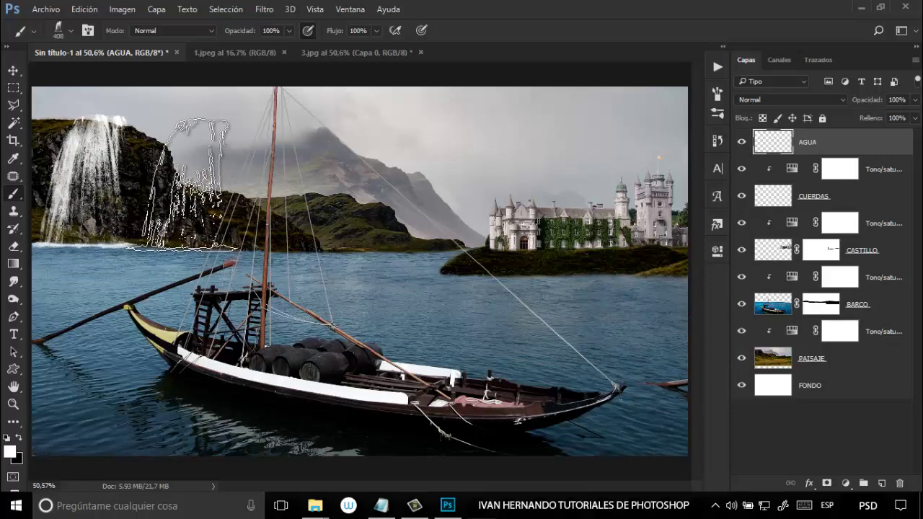
left_click(202, 188)
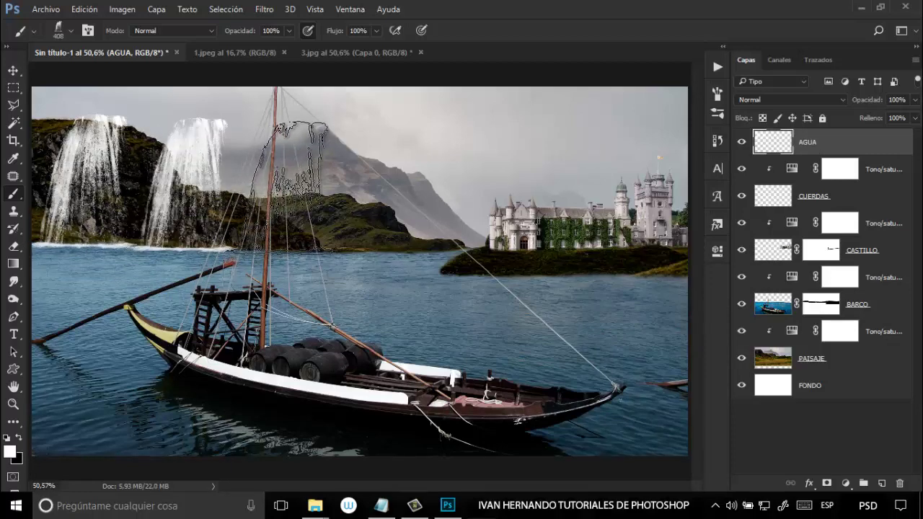
left_click(282, 189)
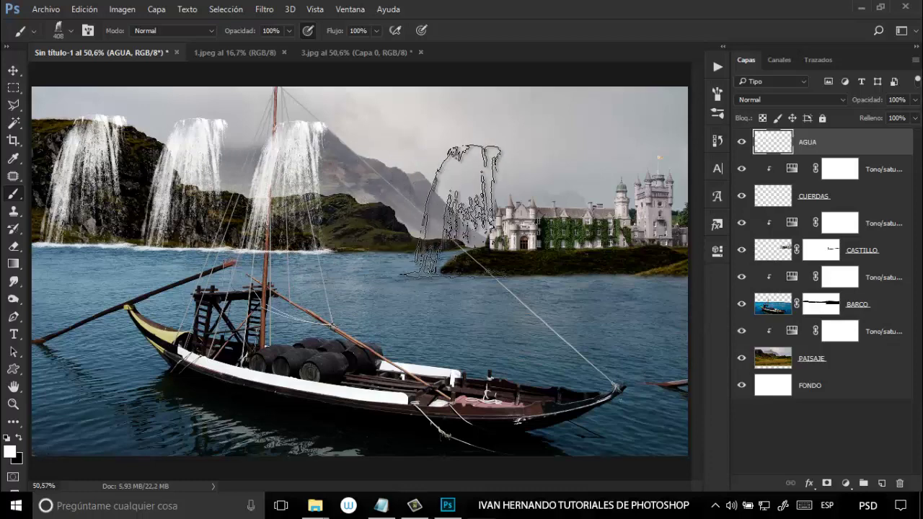
left_click(393, 188)
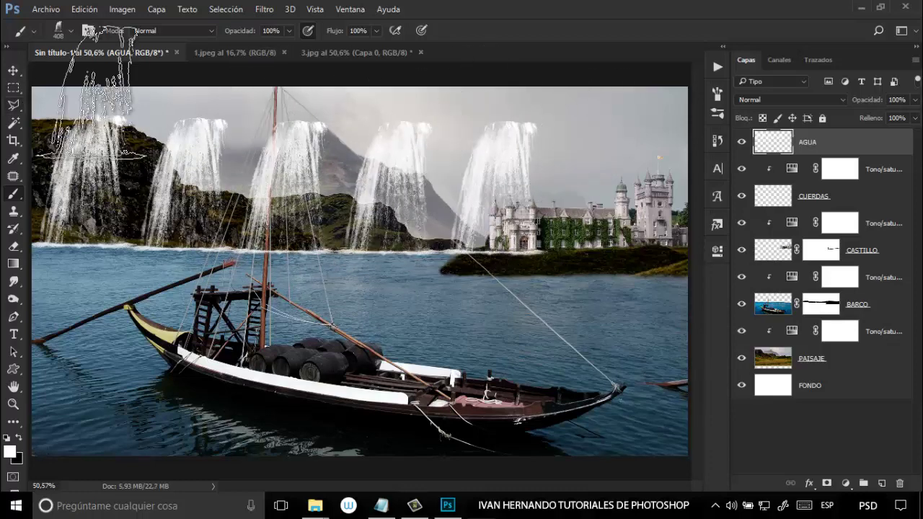
left_click(498, 186)
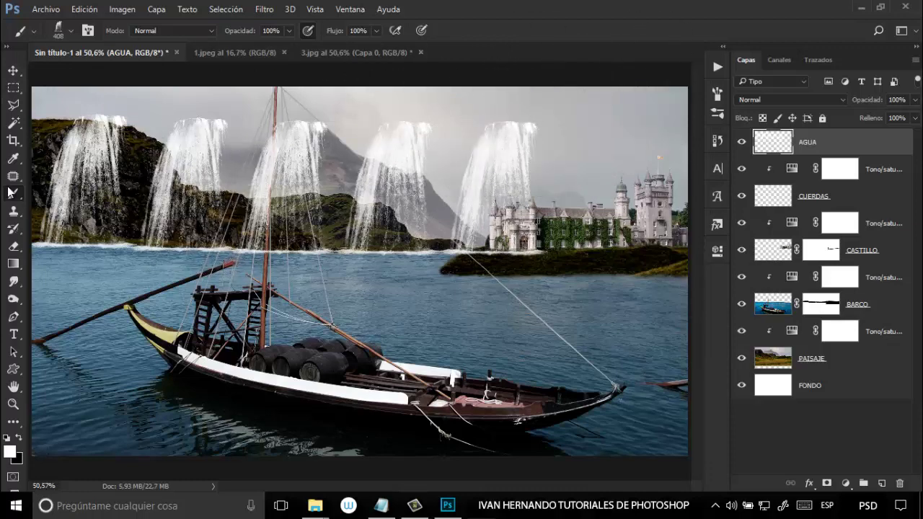
Erase the upper part of the five waterfalls on the AGUA layer with a soft 169 px eraser
left_click(13, 248)
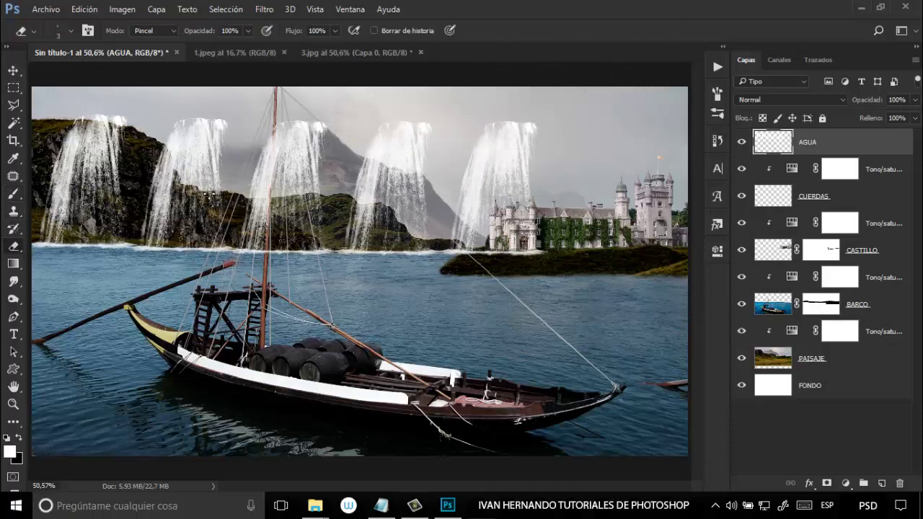
left_click(73, 31)
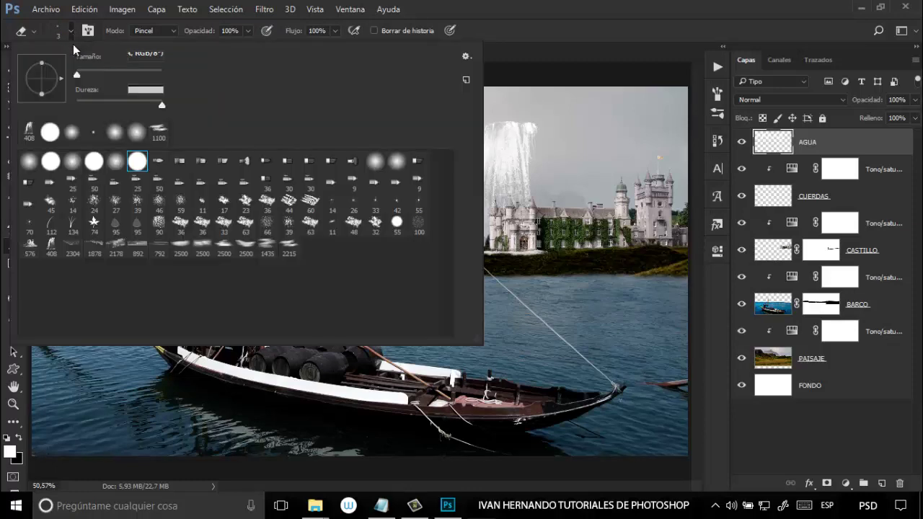
left_click(137, 139)
left_click(103, 71)
left_click(538, 30)
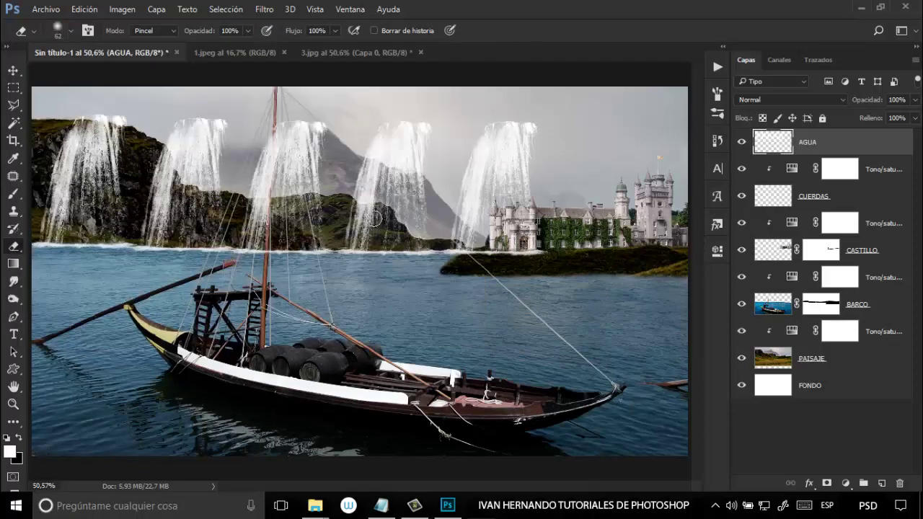
left_click_drag(365, 250, 378, 250)
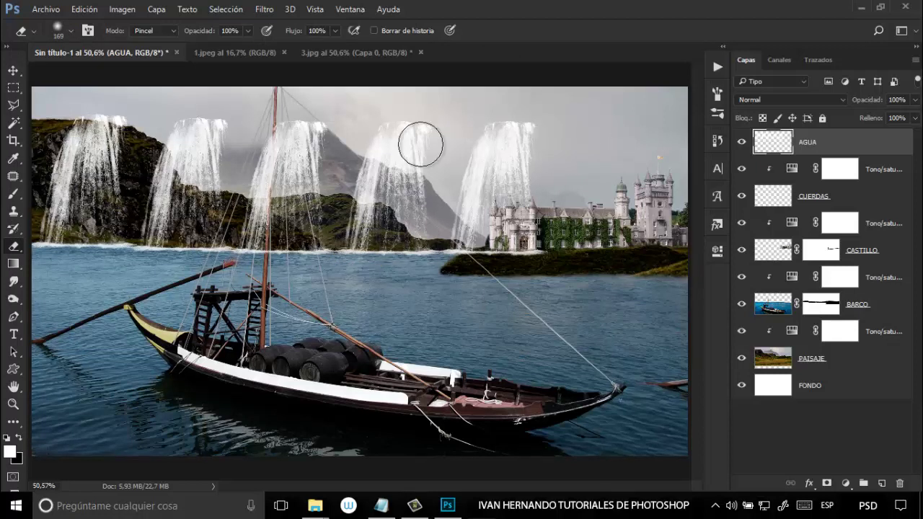
mouse_move(421, 144)
left_mouse_down()
mouse_move(500, 148)
mouse_move(534, 174)
mouse_move(578, 158)
mouse_move(435, 102)
mouse_move(153, 135)
mouse_move(103, 124)
mouse_move(316, 150)
mouse_move(121, 163)
mouse_move(58, 184)
mouse_move(437, 177)
mouse_move(510, 196)
mouse_move(417, 197)
left_mouse_up()
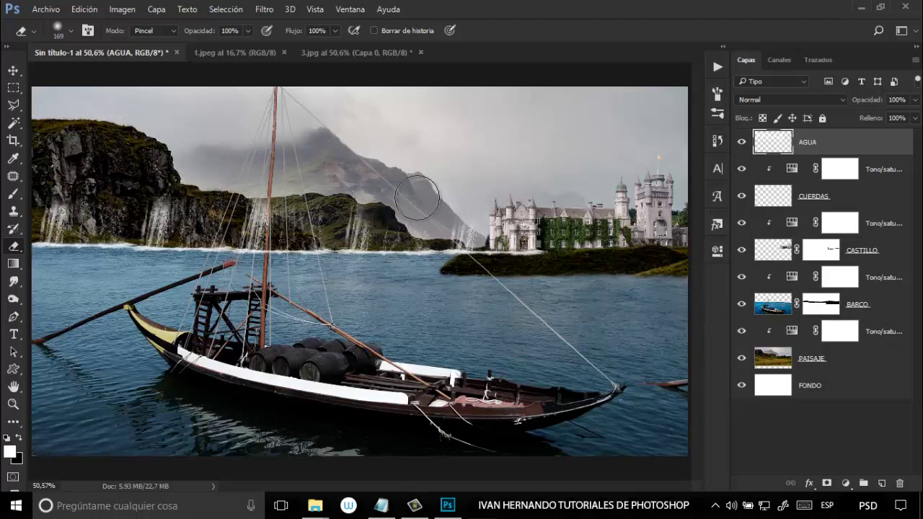
Erase the remaining water streaks above the shoreline foam with a soft 42 px eraser and set the AGUA layer's opacity to 64%
right_click(293, 179, "alt")
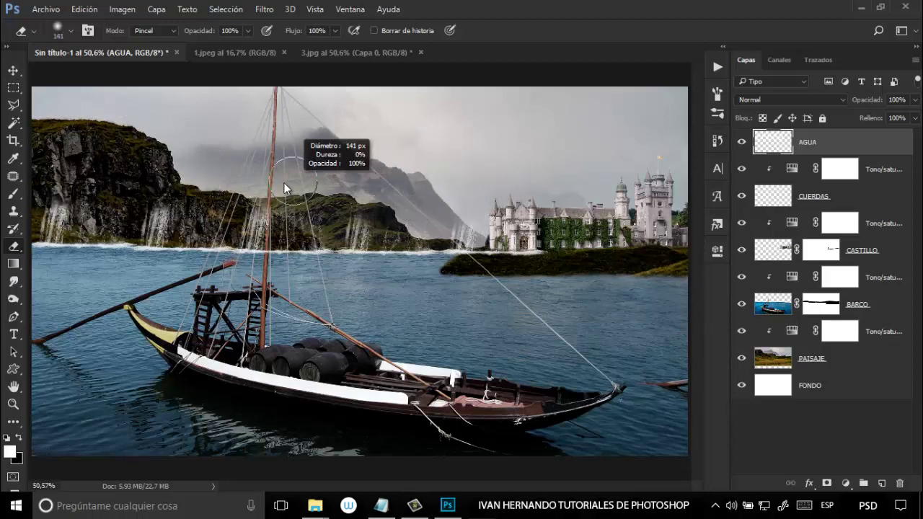
right_click(284, 189, "alt")
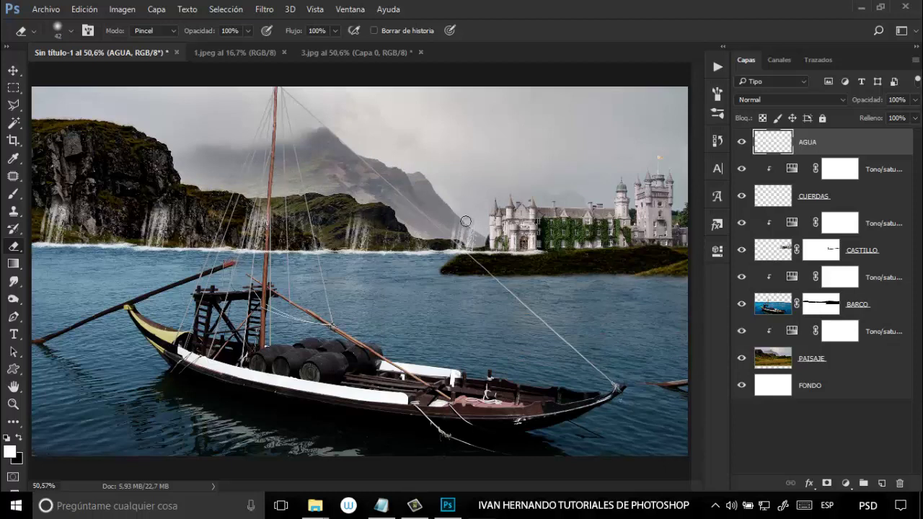
mouse_move(466, 222)
left_mouse_down()
mouse_move(501, 224)
mouse_move(435, 241)
mouse_move(516, 252)
mouse_move(314, 234)
mouse_move(310, 220)
mouse_move(216, 219)
mouse_move(238, 224)
mouse_move(226, 233)
left_mouse_up()
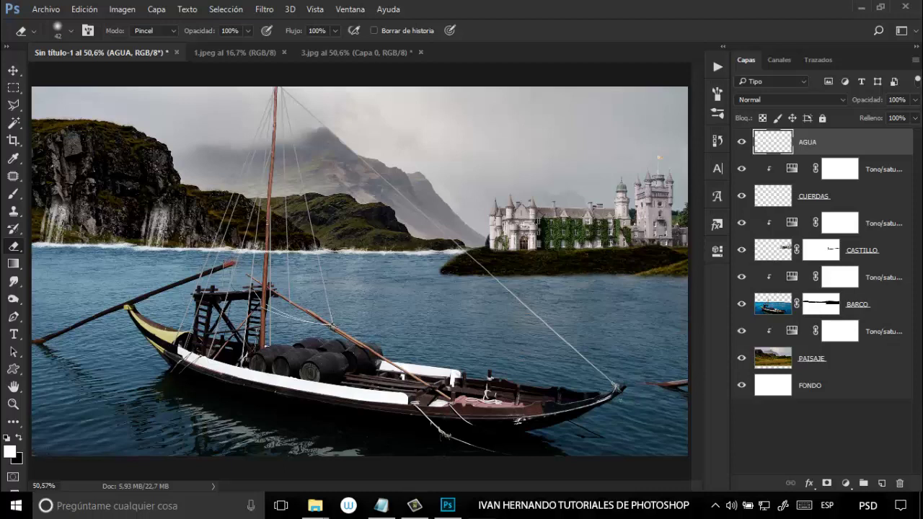
mouse_move(258, 238)
left_mouse_down()
mouse_move(313, 246)
mouse_move(254, 242)
left_mouse_up()
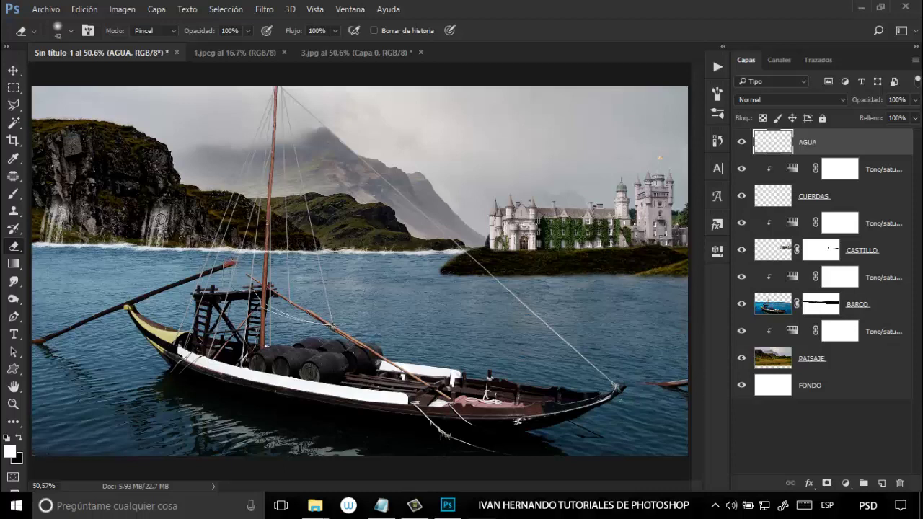
mouse_move(192, 223)
left_mouse_down()
mouse_move(155, 212)
mouse_move(119, 220)
mouse_move(153, 237)
mouse_move(58, 212)
mouse_move(58, 228)
mouse_move(48, 228)
mouse_move(51, 238)
mouse_move(281, 240)
left_mouse_up()
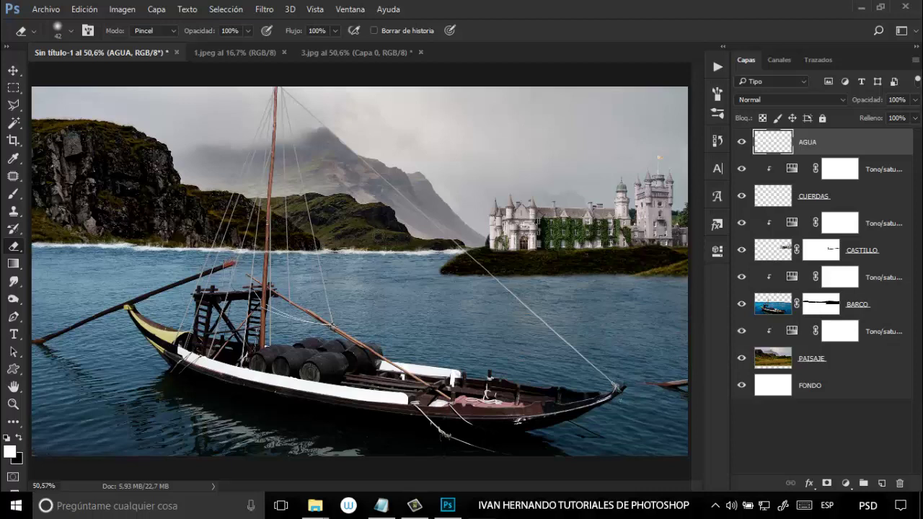
left_click_drag(361, 243, 341, 250)
left_click(915, 101)
left_click_drag(914, 116, 892, 121)
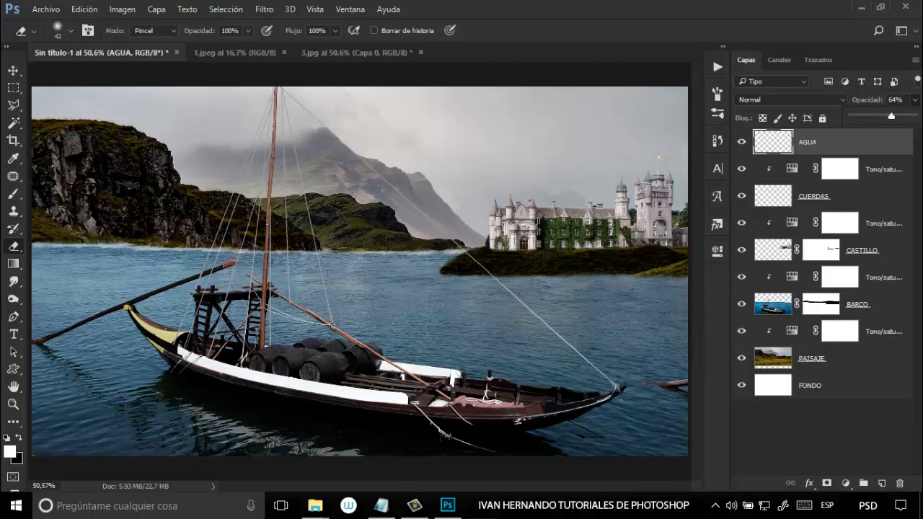
Add a new layer above AGUA and name it agua
left_click(881, 483)
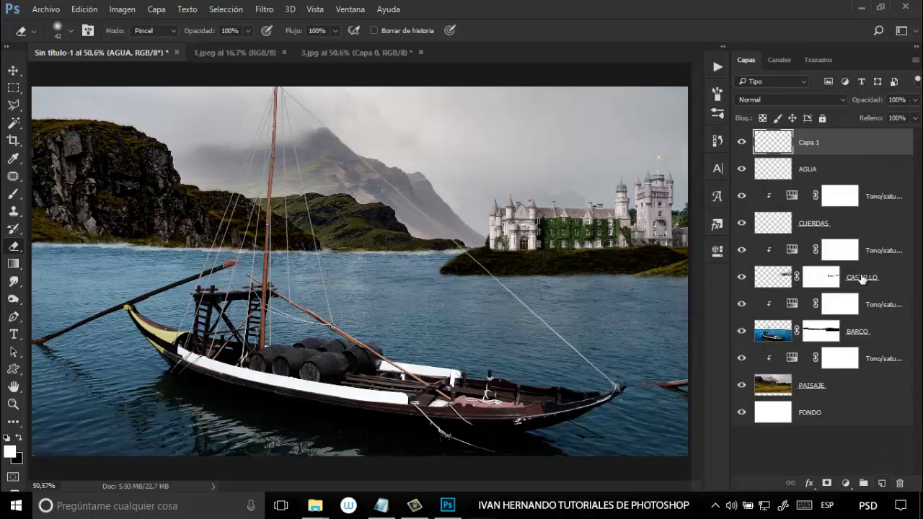
double_click(815, 144)
type("a")
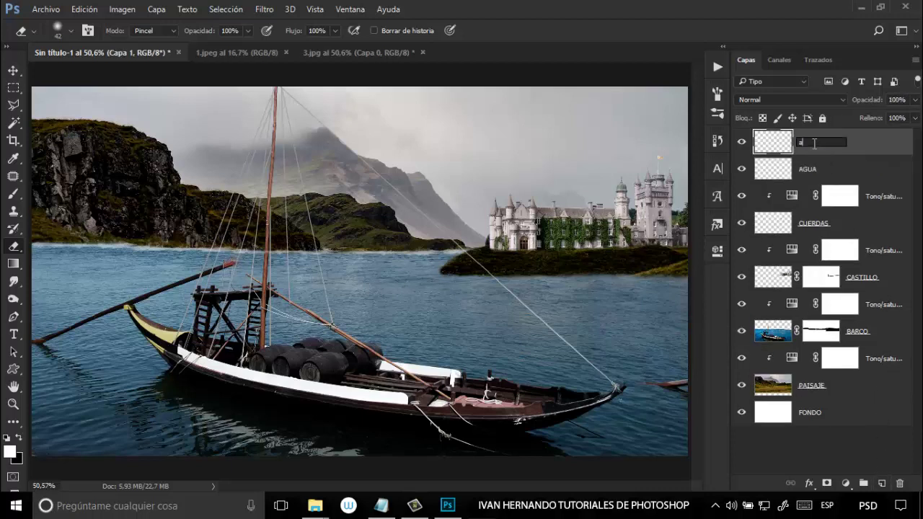
type("gua")
left_click(907, 150)
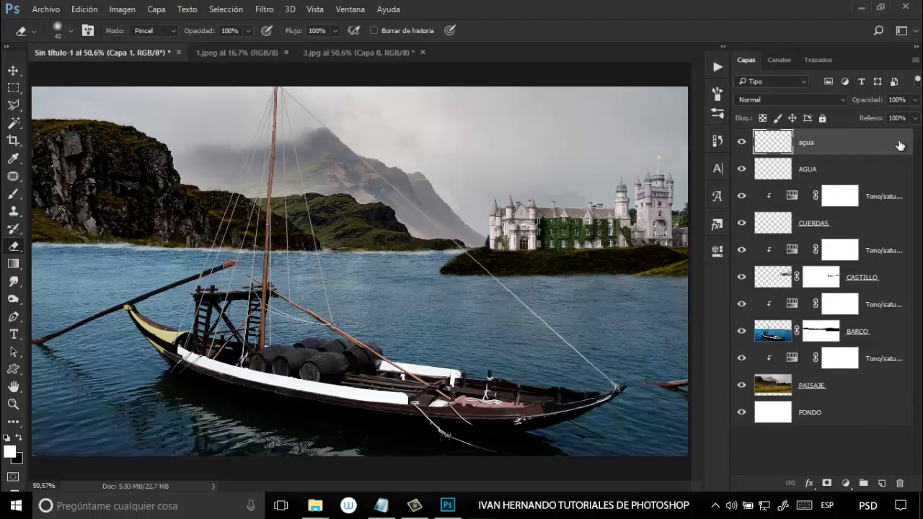
Stamp three white waterfalls over the castle with the 408 px waterfall3 brush, their foam bases along the island's waterline
left_click(13, 197)
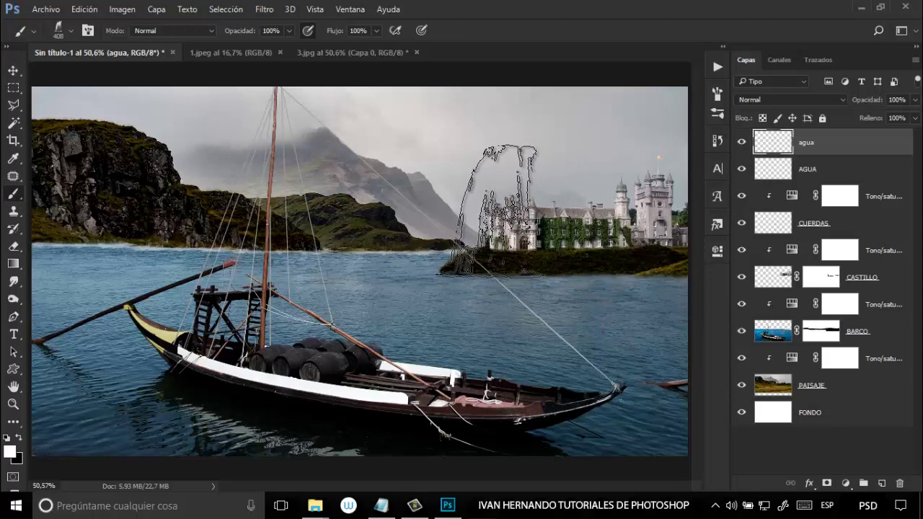
left_click(499, 209)
left_click(595, 210)
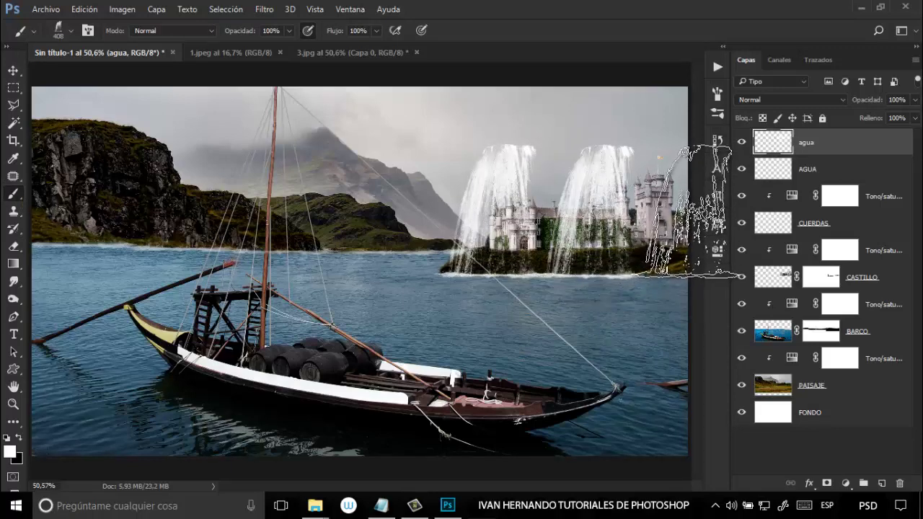
left_click(689, 210)
left_click(573, 209)
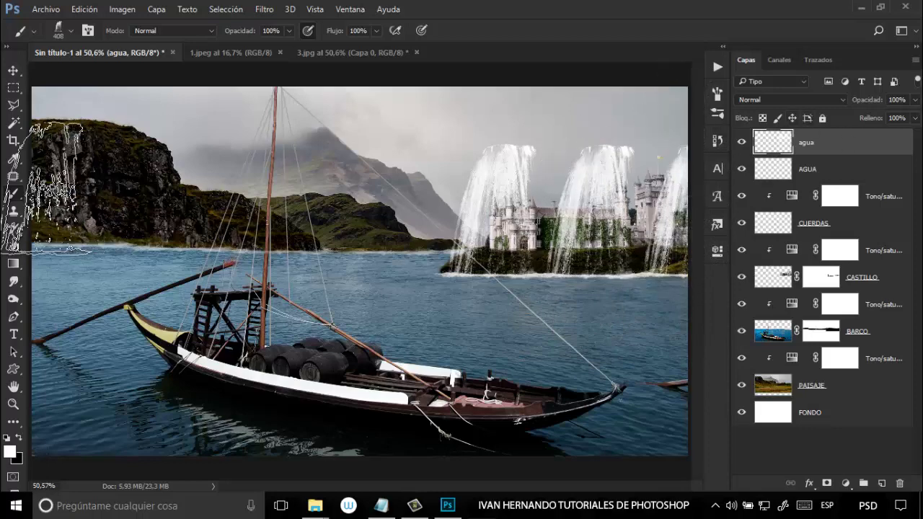
Erase the waterfalls over the castle with soft 220 px and 63 px erasers, keeping only the foam along the island's waterline
left_click(13, 246)
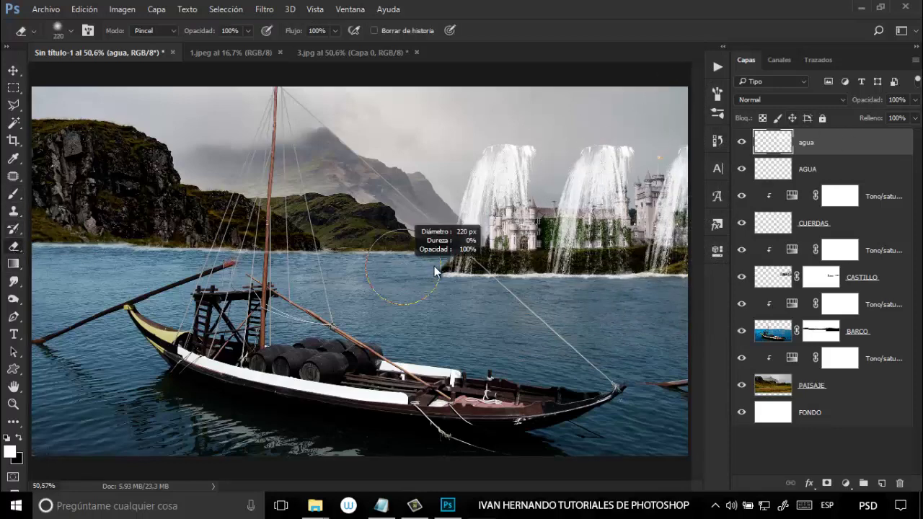
mouse_move(532, 175)
left_mouse_down()
mouse_move(422, 172)
mouse_move(676, 138)
mouse_move(672, 174)
mouse_move(529, 198)
mouse_move(684, 206)
mouse_move(555, 220)
mouse_move(484, 207)
left_mouse_up()
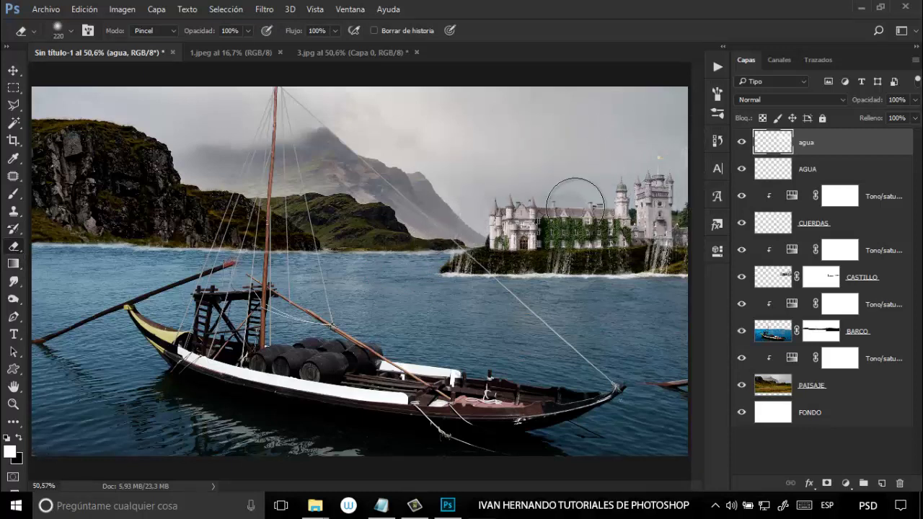
left_click_drag(589, 192, 556, 202)
mouse_move(458, 255)
left_mouse_down()
mouse_move(693, 229)
mouse_move(640, 240)
mouse_move(680, 255)
mouse_move(642, 259)
mouse_move(660, 260)
mouse_move(462, 264)
left_mouse_up()
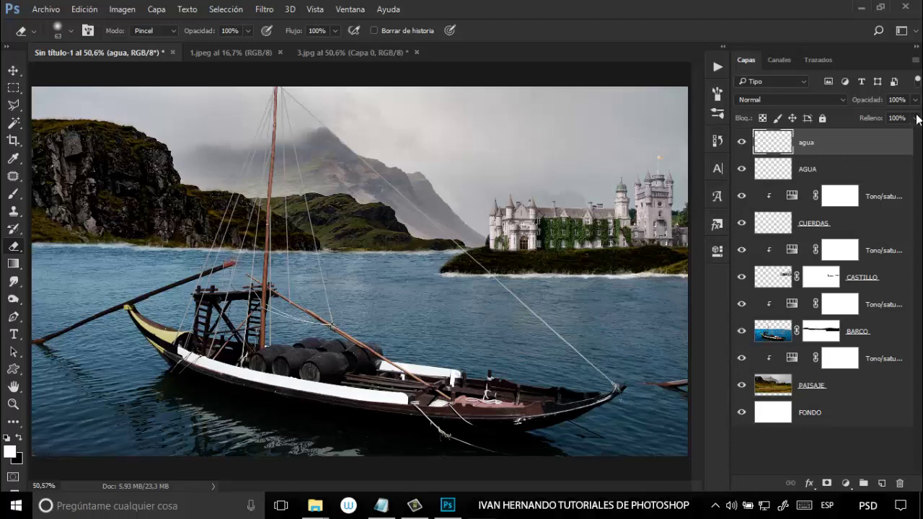
Set the agua layer's opacity to 67%
left_click(916, 101)
left_click_drag(872, 116, 892, 121)
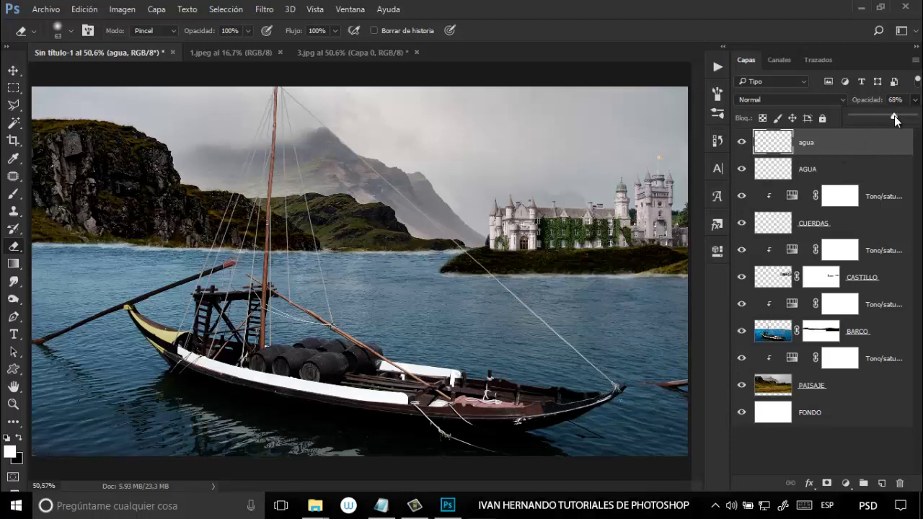
left_click_drag(896, 120, 894, 121)
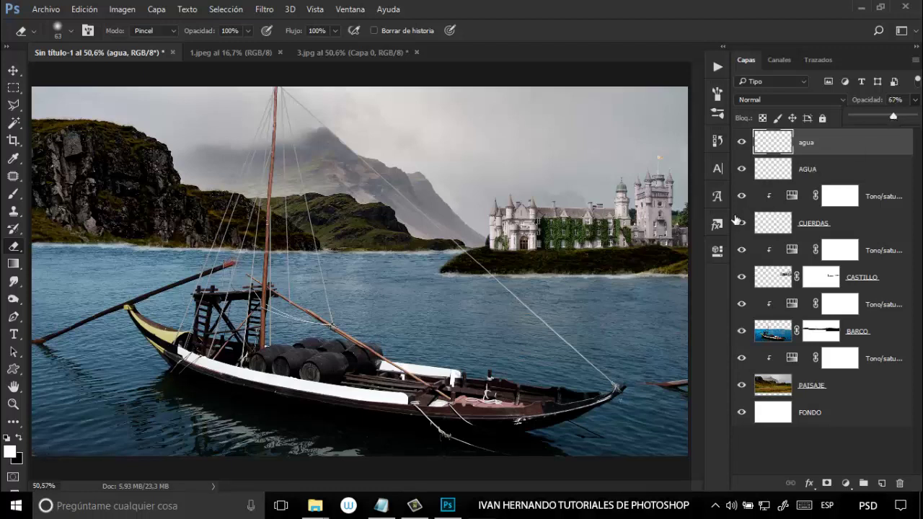
left_click(870, 144)
Add a new layer above the agua layer and name it agua 1
left_click(882, 483)
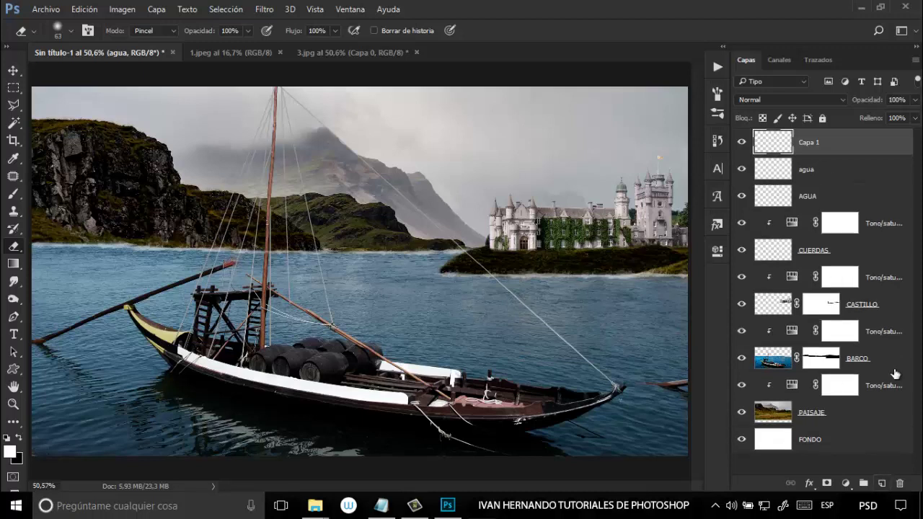
double_click(810, 142)
type("a")
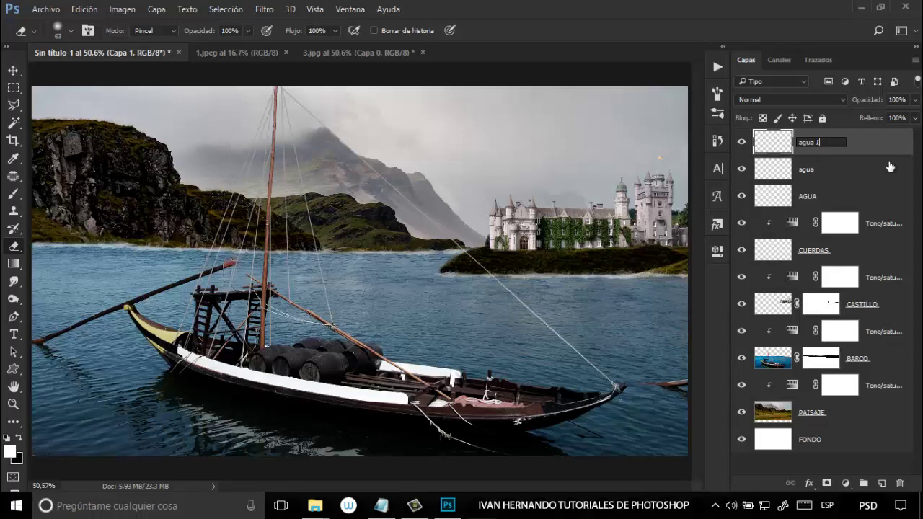
left_click(905, 141)
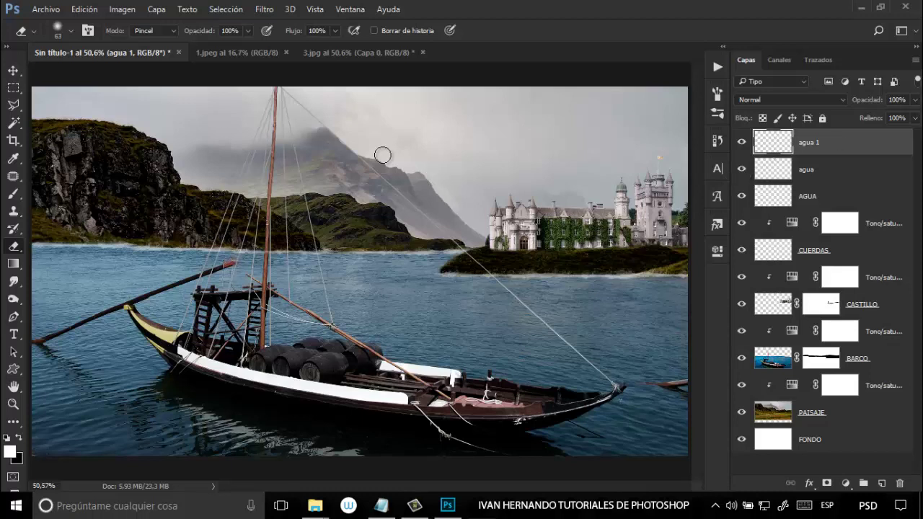
left_click(70, 31)
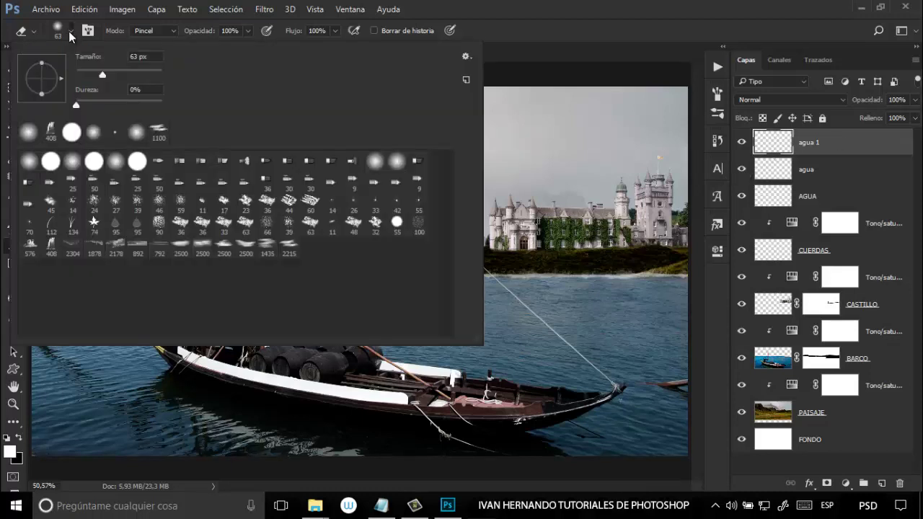
left_click(159, 254)
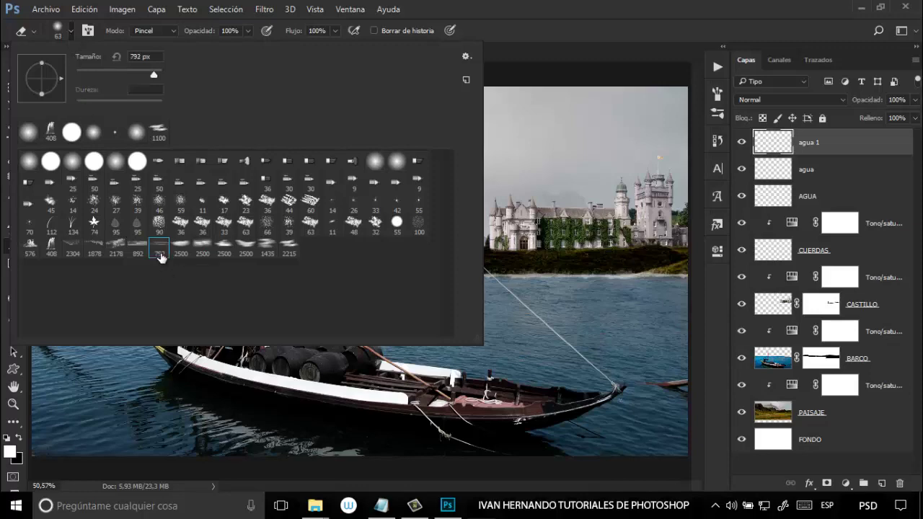
left_click(139, 249)
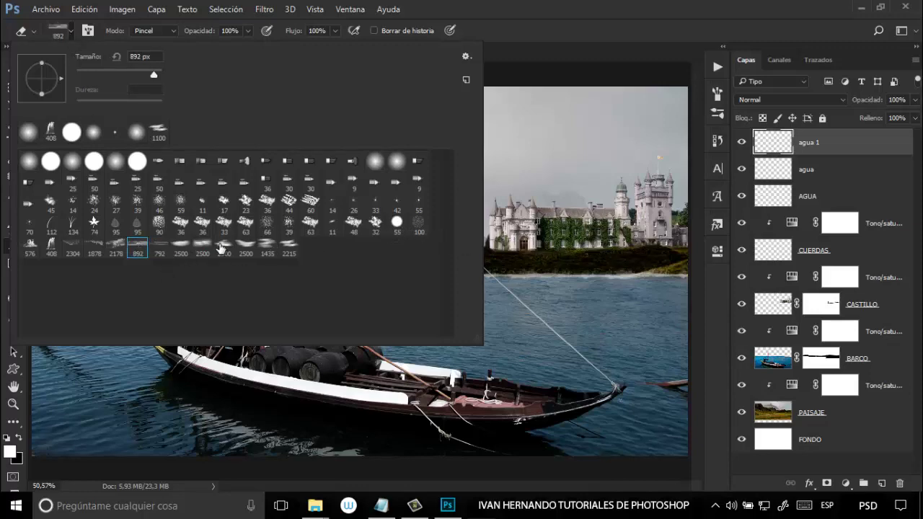
left_click(594, 20)
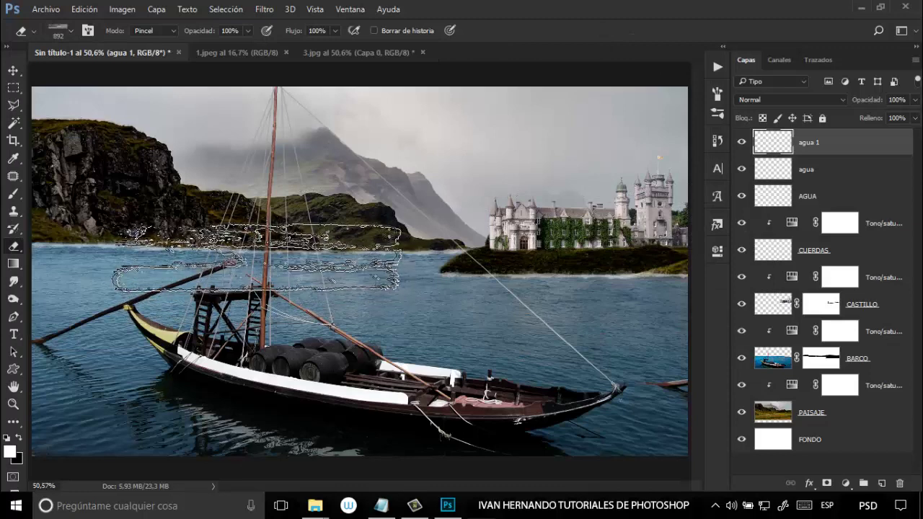
right_click(257, 257)
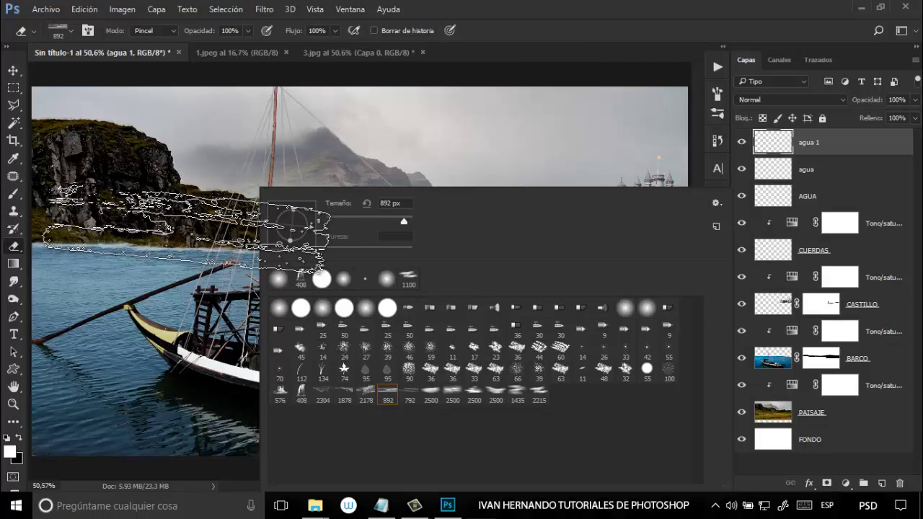
left_click_drag(313, 223, 313, 224)
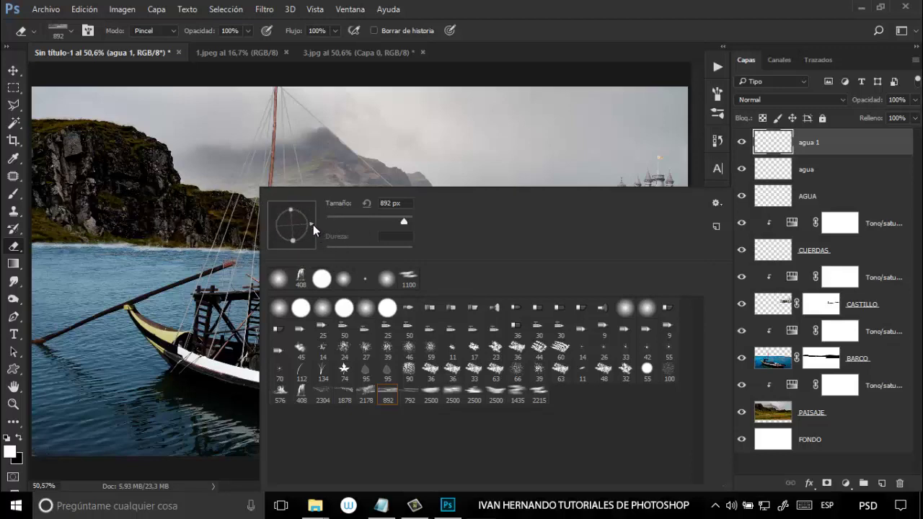
left_click(554, 32)
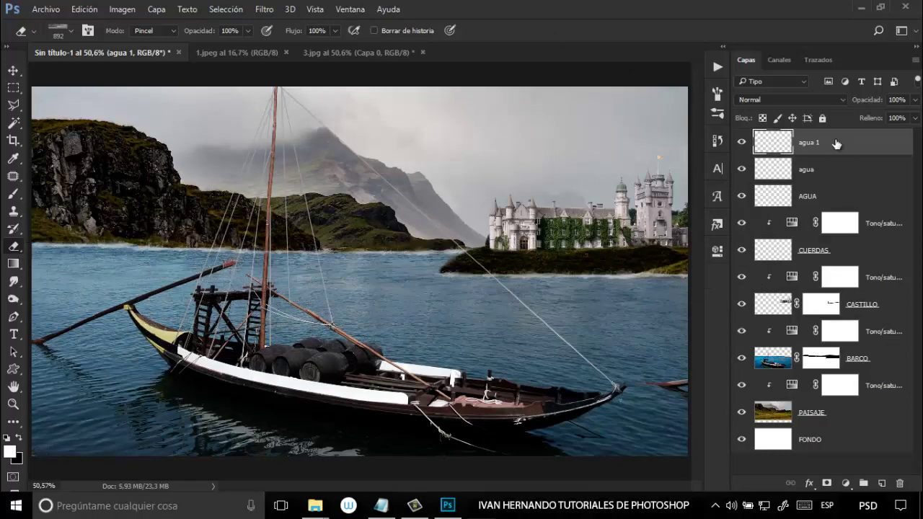
right_click(16, 247)
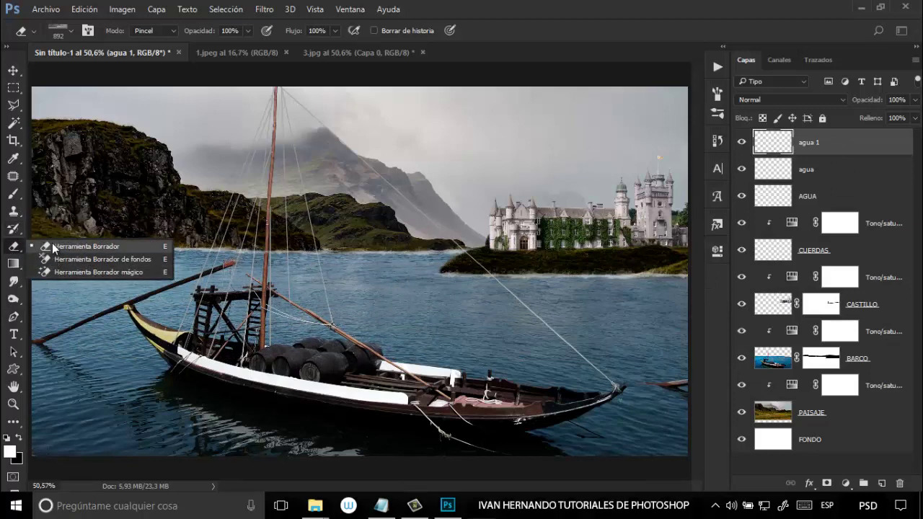
left_click(72, 29)
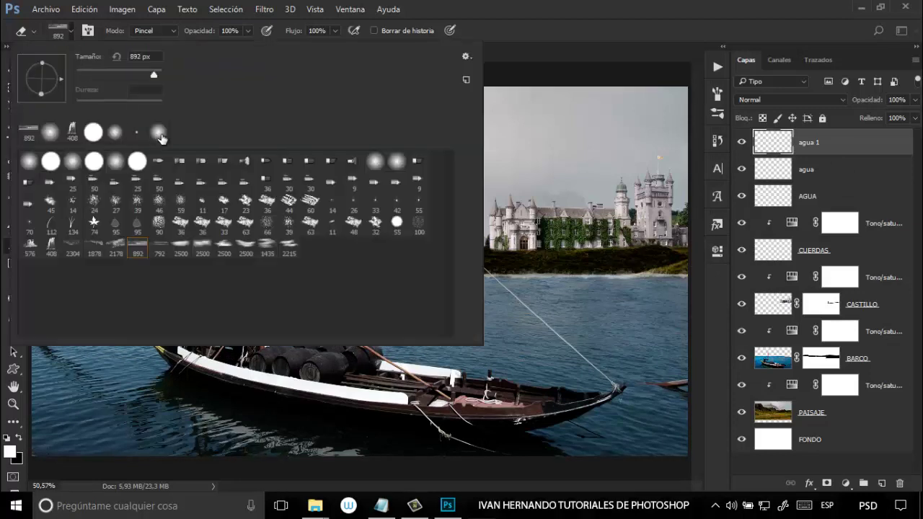
left_click(158, 132)
left_click(98, 72)
left_click(484, 4)
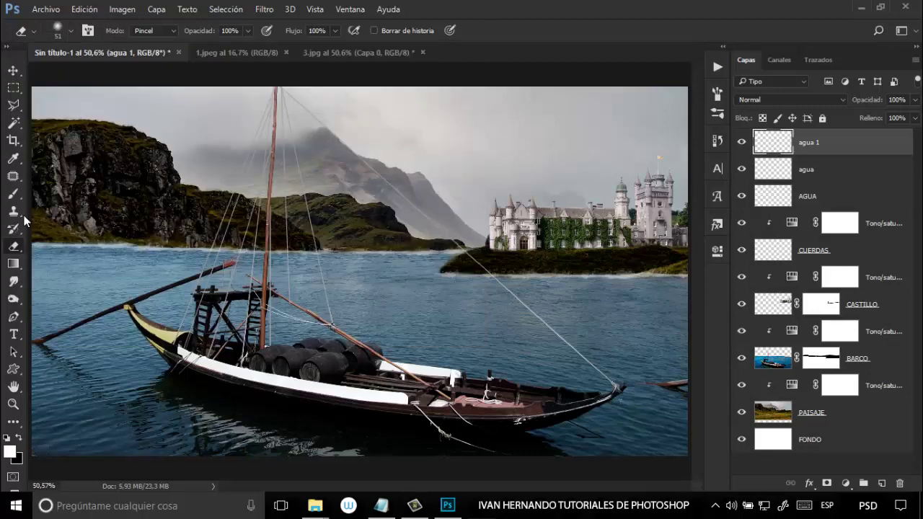
Stamp white foam twice with the level 892 px water brush, over the cliffs' shoreline and over the far shore up to the castle island
left_click(13, 195)
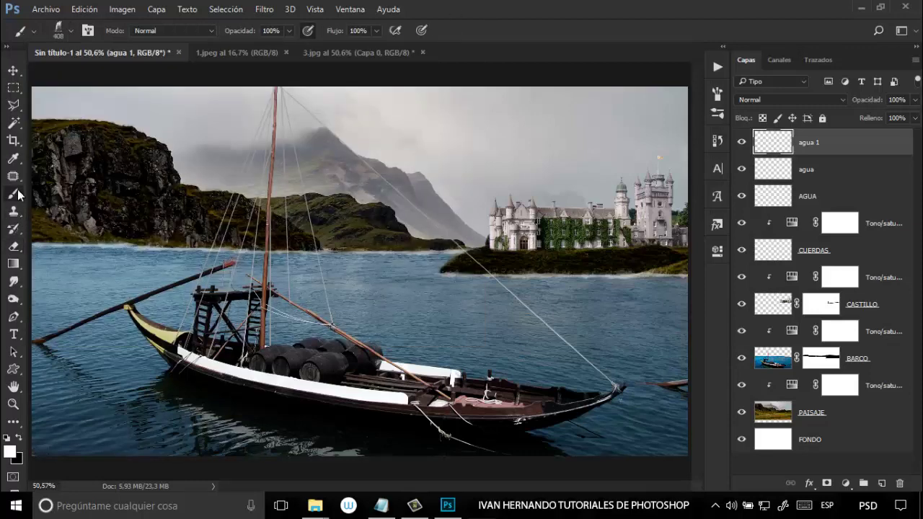
left_click(73, 28)
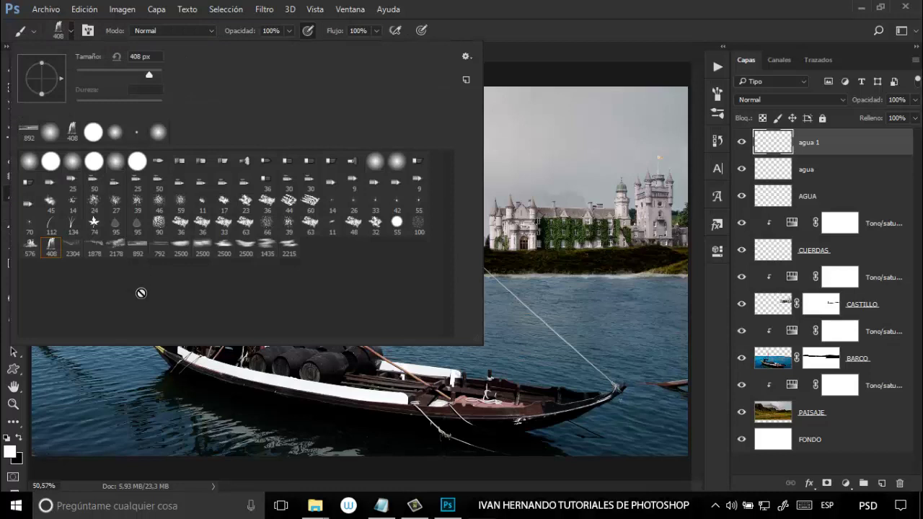
left_click(138, 249)
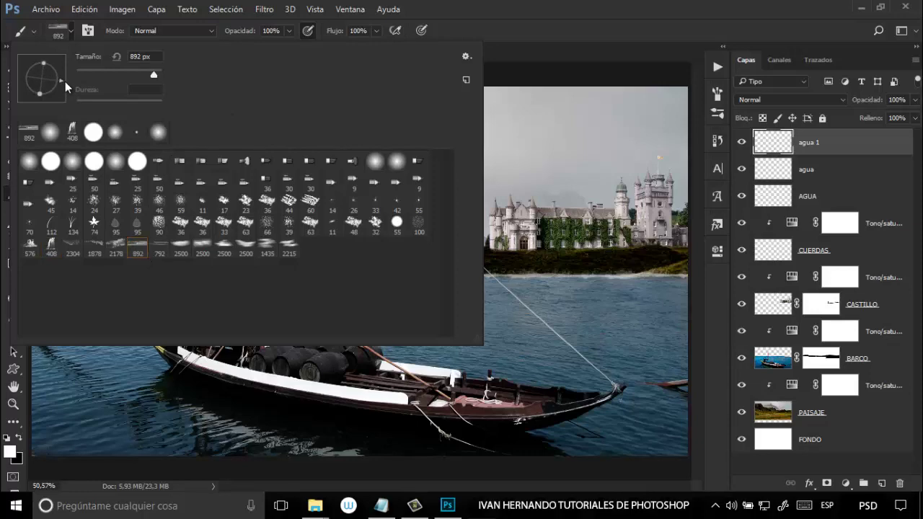
left_click(464, 29)
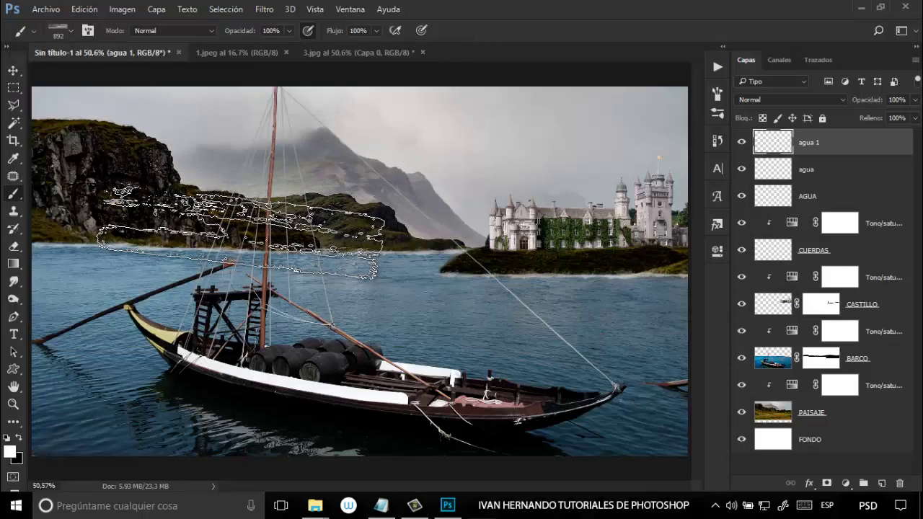
right_click(241, 258)
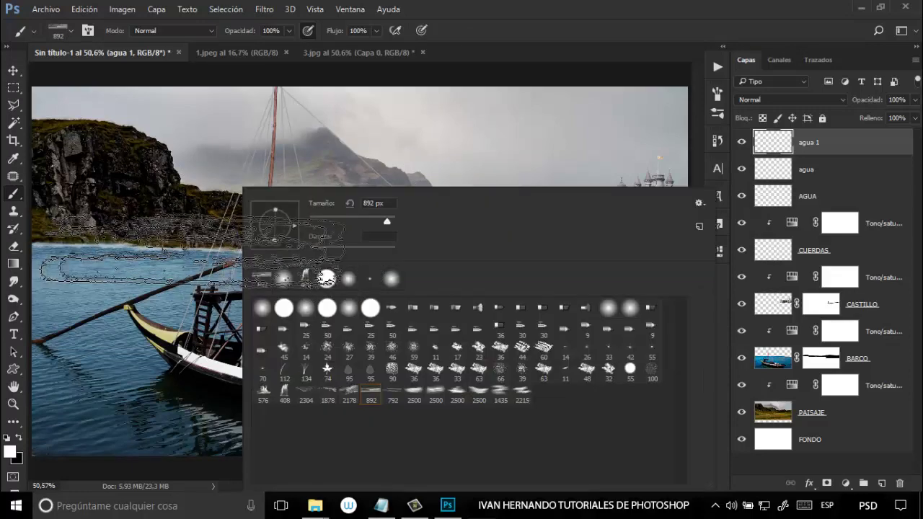
left_click(479, 45)
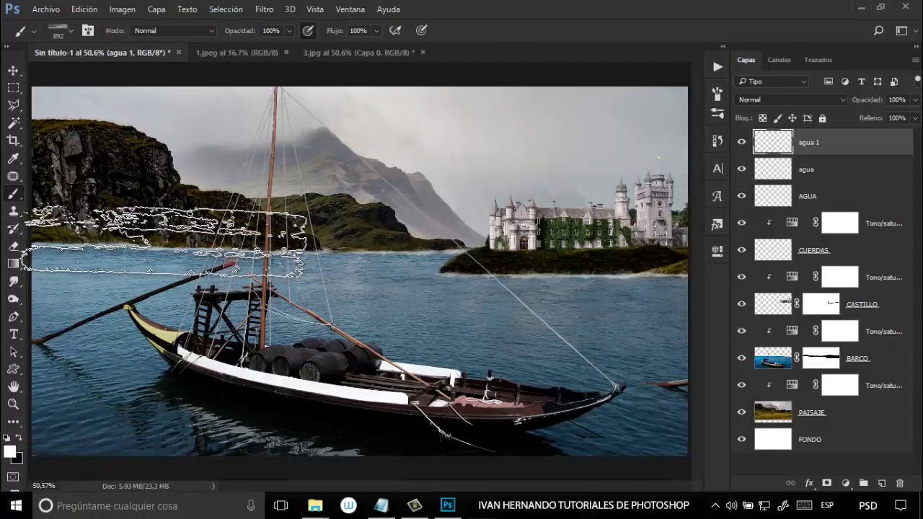
left_click(163, 242)
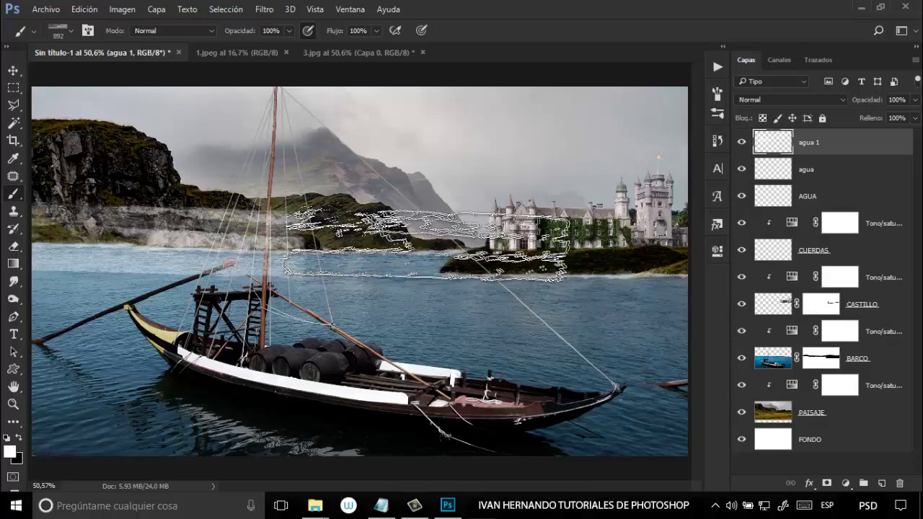
left_click(421, 245)
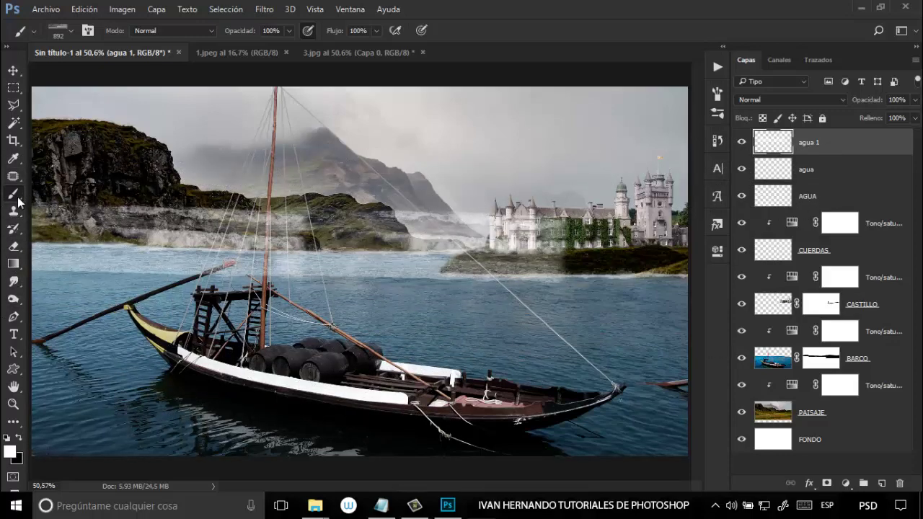
Erase the foam over the land and castle with soft 158 px and 43 px erasers, then set the agua 1 layer's opacity to 45%
left_click(13, 246)
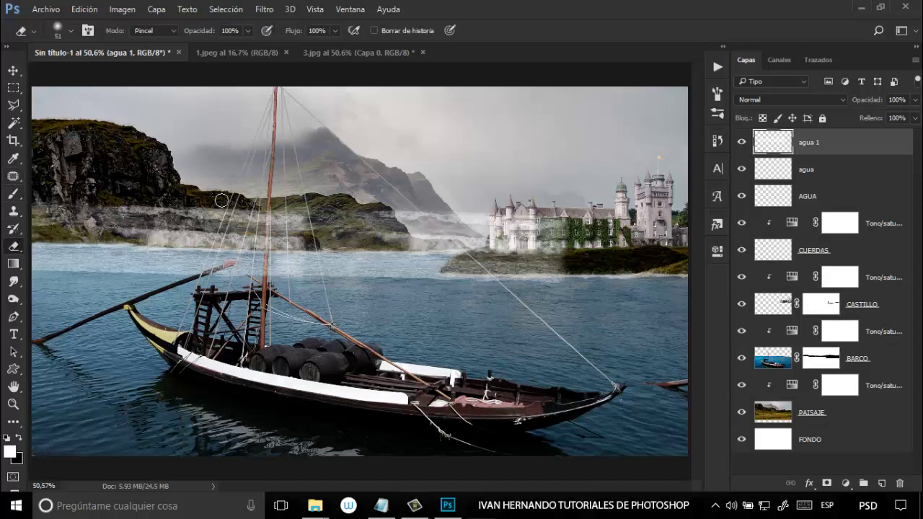
left_click_drag(250, 192, 271, 192)
mouse_move(552, 276)
left_mouse_down()
mouse_move(532, 245)
mouse_move(515, 271)
mouse_move(465, 276)
left_mouse_up()
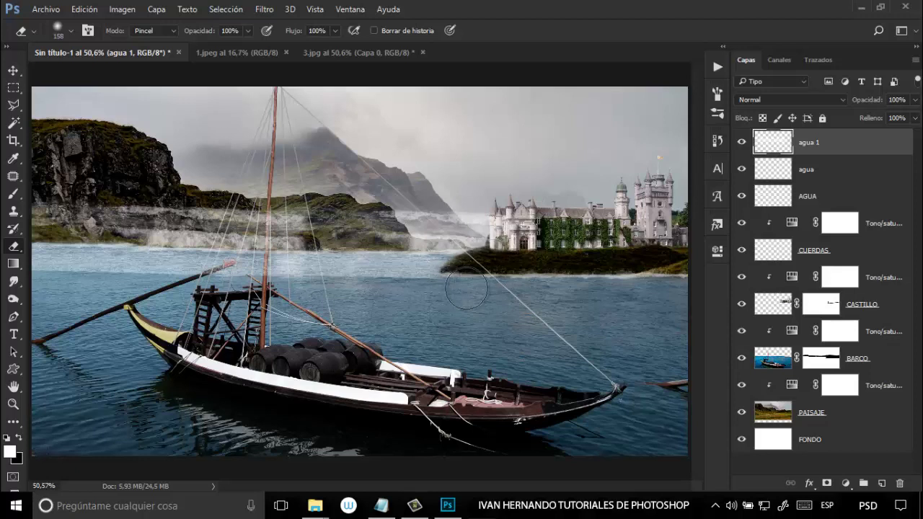
mouse_move(530, 245)
left_mouse_down()
mouse_move(379, 210)
mouse_move(397, 206)
mouse_move(360, 212)
mouse_move(101, 204)
mouse_move(50, 213)
mouse_move(238, 220)
mouse_move(339, 206)
mouse_move(328, 203)
left_mouse_up()
mouse_move(467, 234)
left_mouse_down()
mouse_move(430, 231)
mouse_move(468, 245)
mouse_move(151, 231)
mouse_move(126, 235)
mouse_move(267, 241)
mouse_move(34, 236)
mouse_move(418, 237)
left_mouse_up()
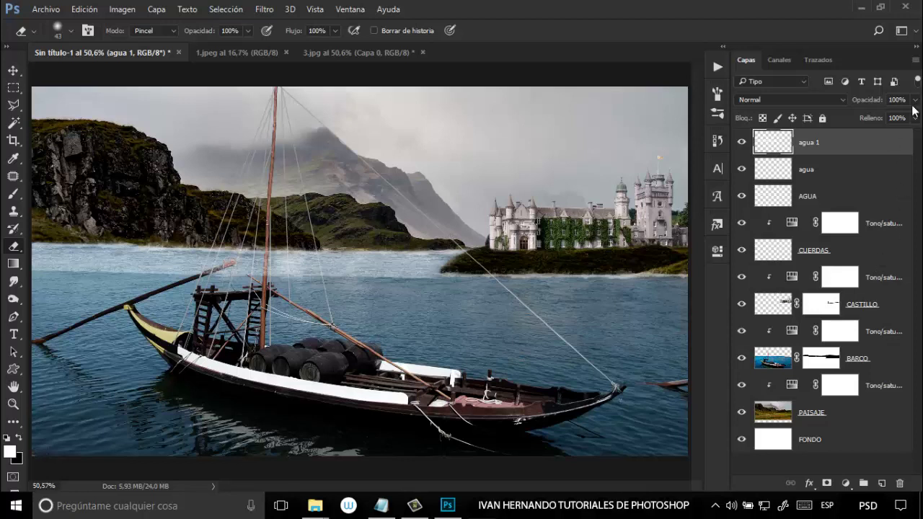
left_click(915, 100)
left_click_drag(916, 118, 887, 119)
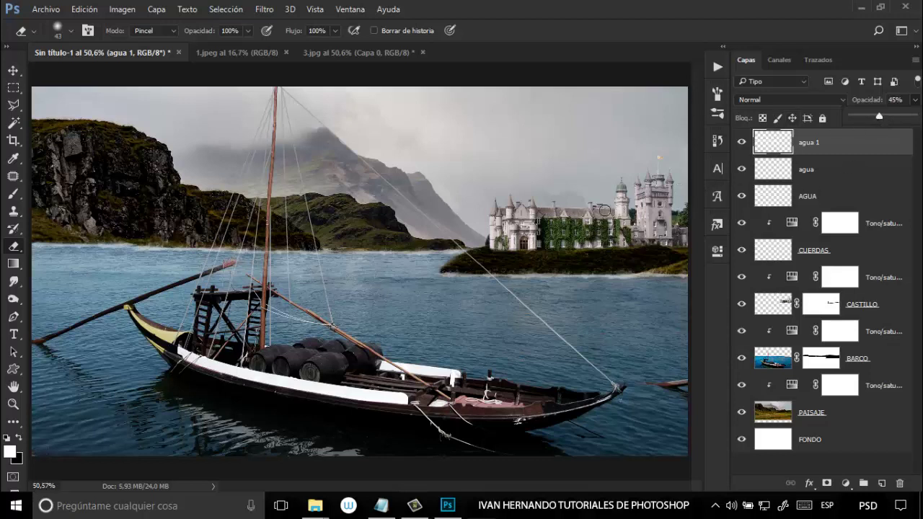
Add a new layer above agua 1 and stamp the white 892 px water brush once over the castle island's waterline
left_click(882, 483)
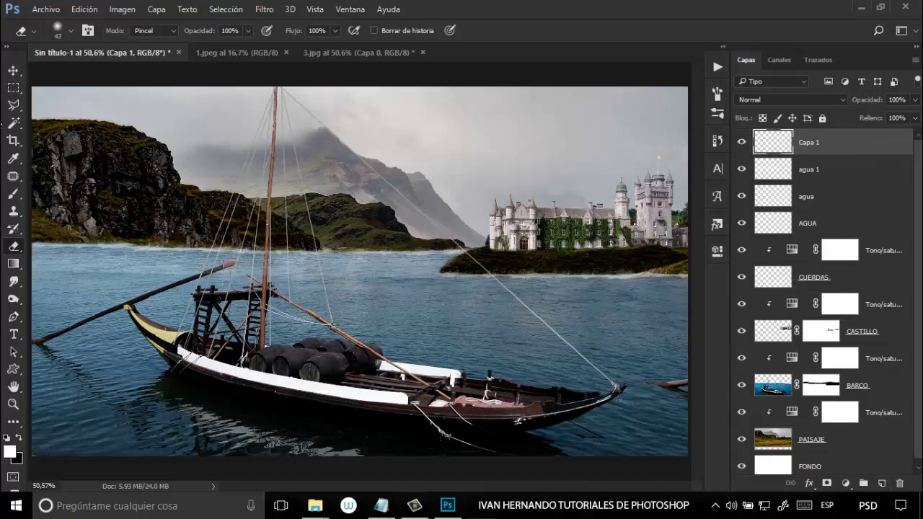
left_click(13, 202)
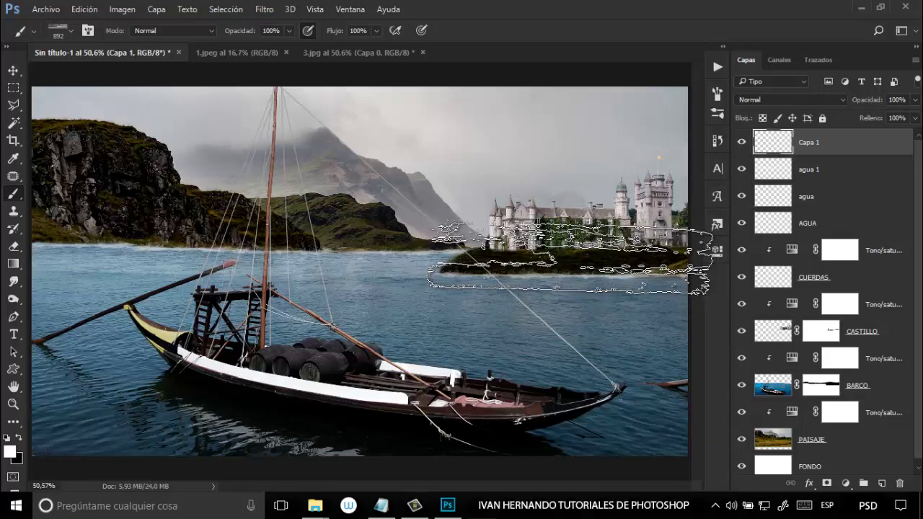
left_click(570, 258)
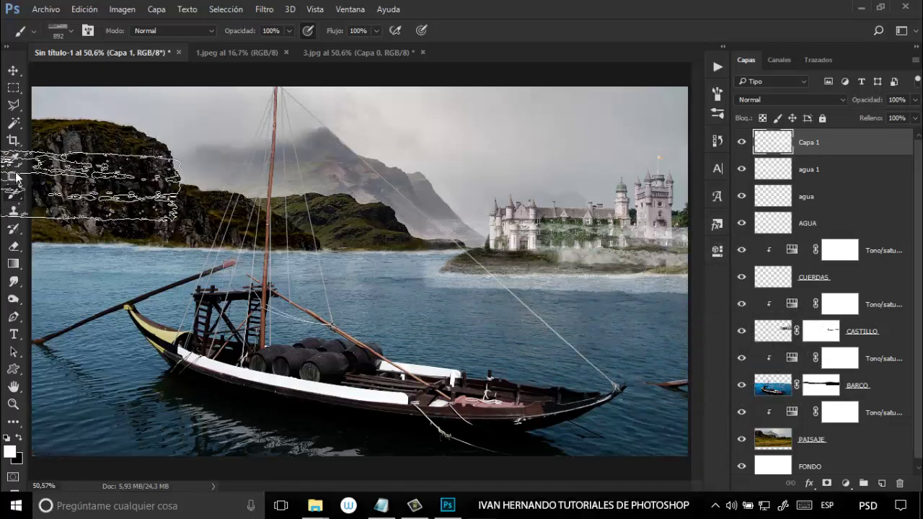
Erase the foam covering the castle and island with soft 43 px and 79 px erasers, then set the new layer's opacity to 45%
left_click(14, 247)
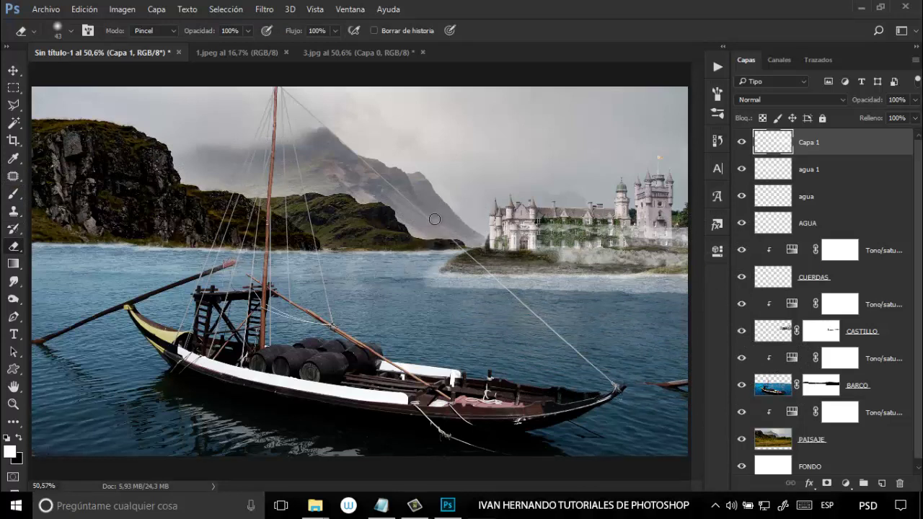
mouse_move(498, 235)
left_mouse_down()
mouse_move(493, 257)
mouse_move(457, 267)
mouse_move(671, 251)
mouse_move(599, 264)
mouse_move(593, 245)
left_mouse_up()
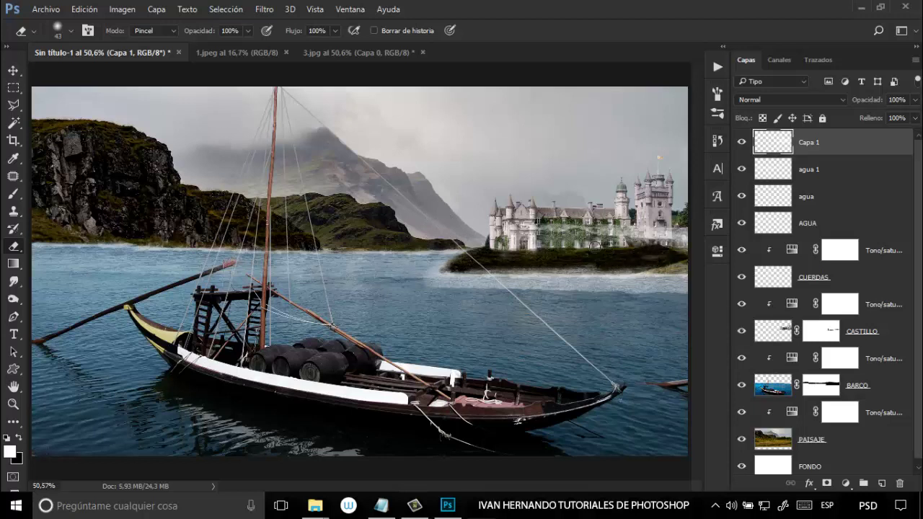
left_click_drag(571, 212, 597, 212)
mouse_move(539, 233)
left_mouse_down()
mouse_move(644, 233)
mouse_move(597, 228)
mouse_move(500, 243)
mouse_move(663, 227)
mouse_move(683, 241)
mouse_move(562, 225)
left_mouse_up()
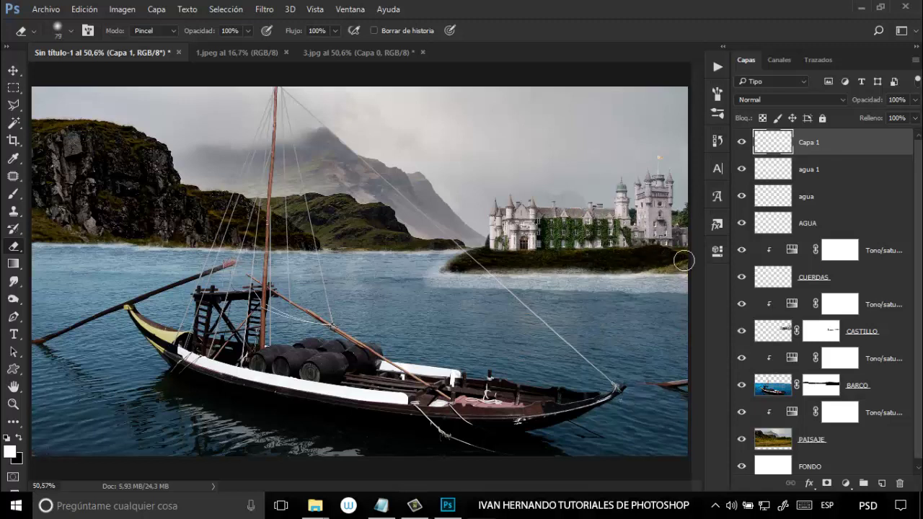
left_click_drag(539, 258, 580, 255)
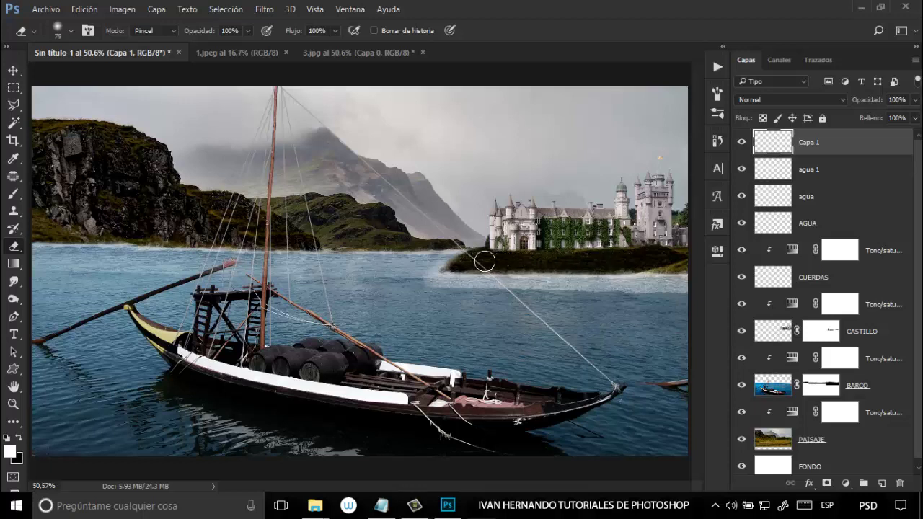
left_click_drag(464, 260, 579, 264)
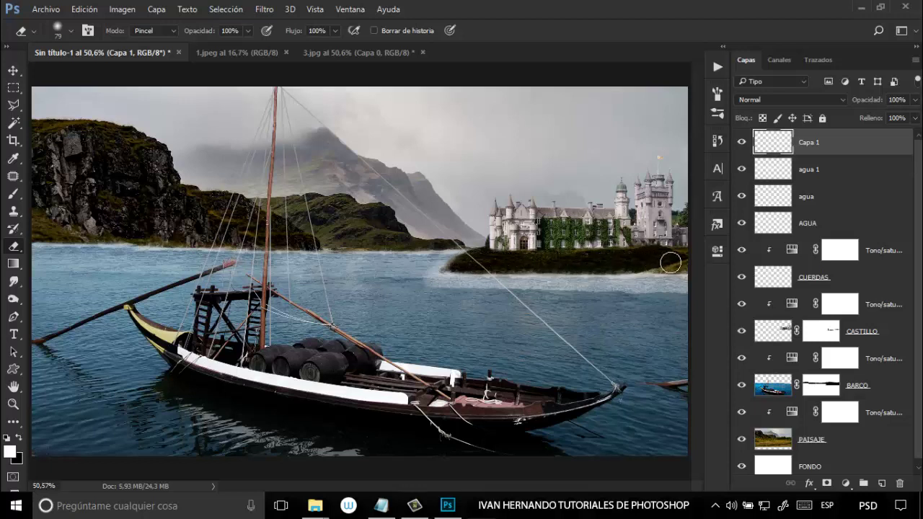
left_click(916, 101)
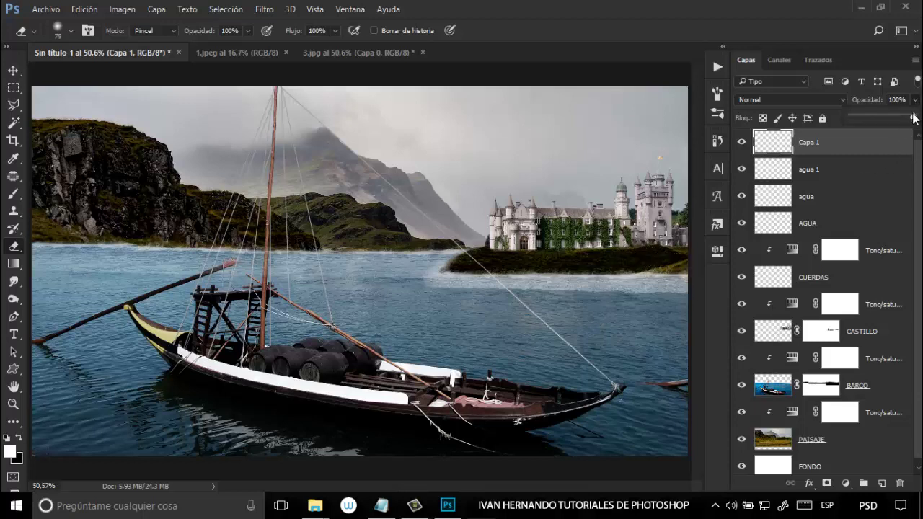
left_click_drag(882, 116, 880, 116)
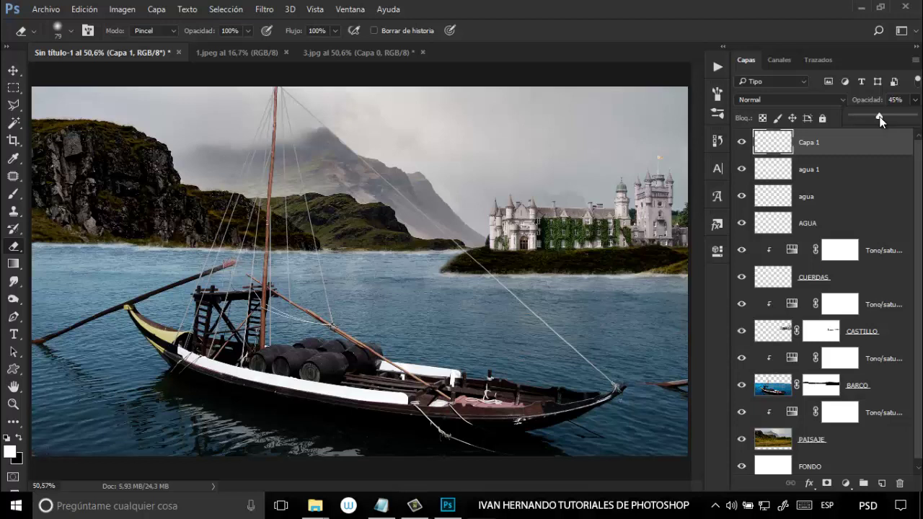
Add a new empty layer above Capa 1
left_click(849, 146)
left_click(882, 484)
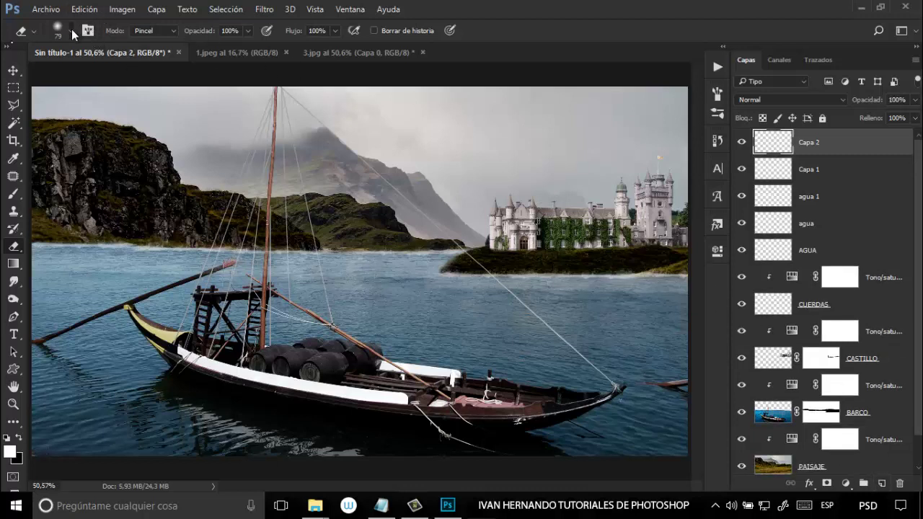
left_click(71, 30)
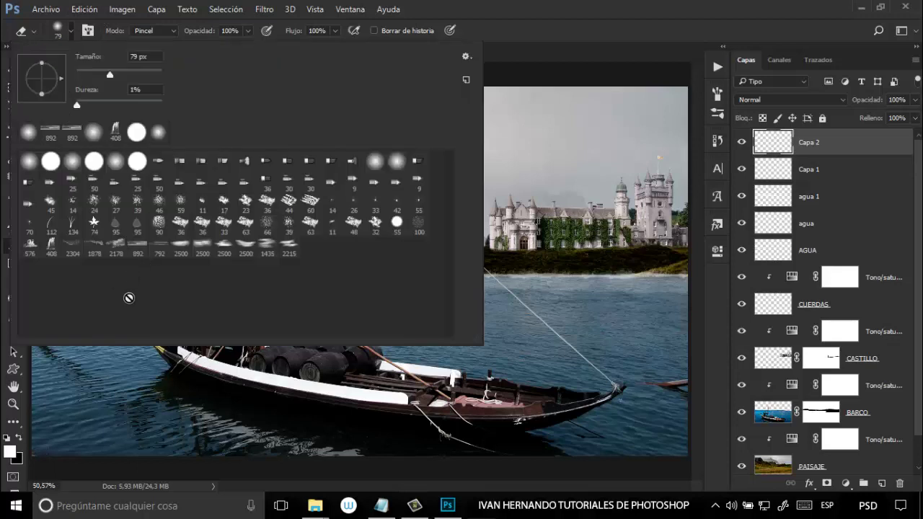
left_click(72, 248)
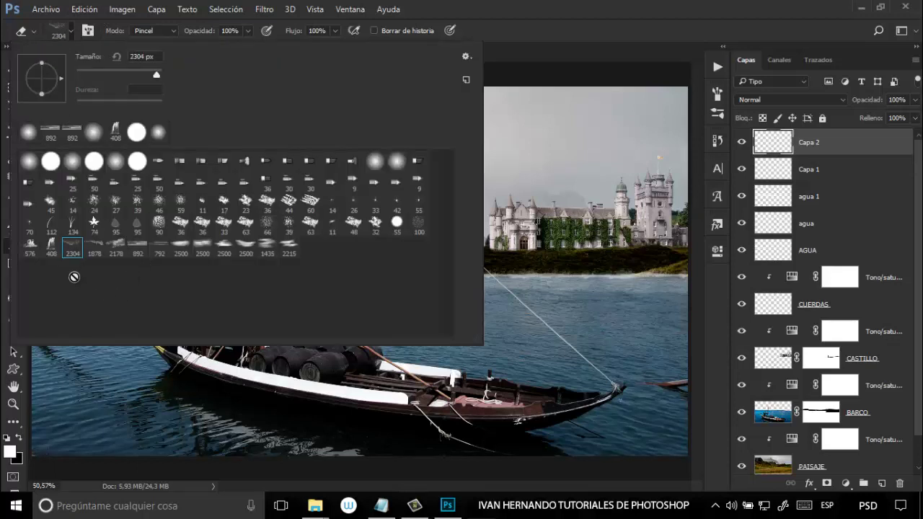
left_click(617, 5)
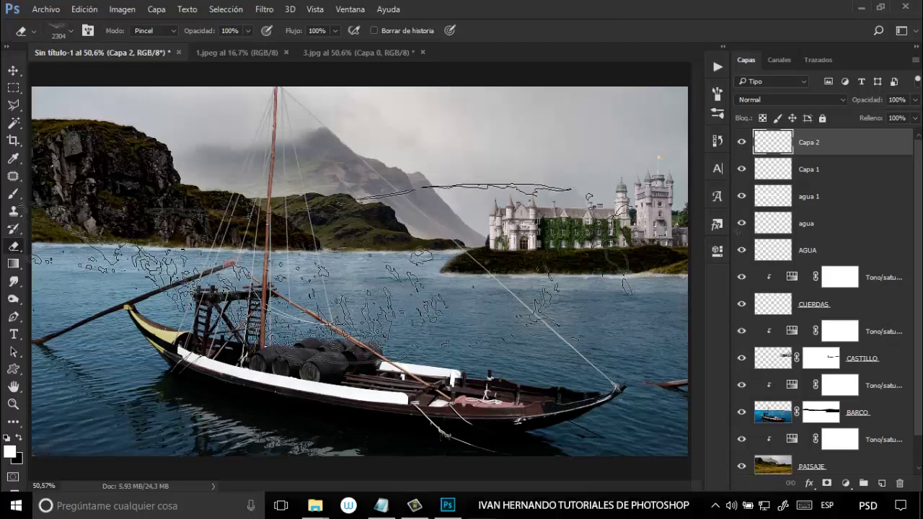
mouse_move(446, 258)
left_mouse_down()
mouse_move(224, 297)
mouse_move(379, 274)
mouse_move(368, 275)
left_mouse_up()
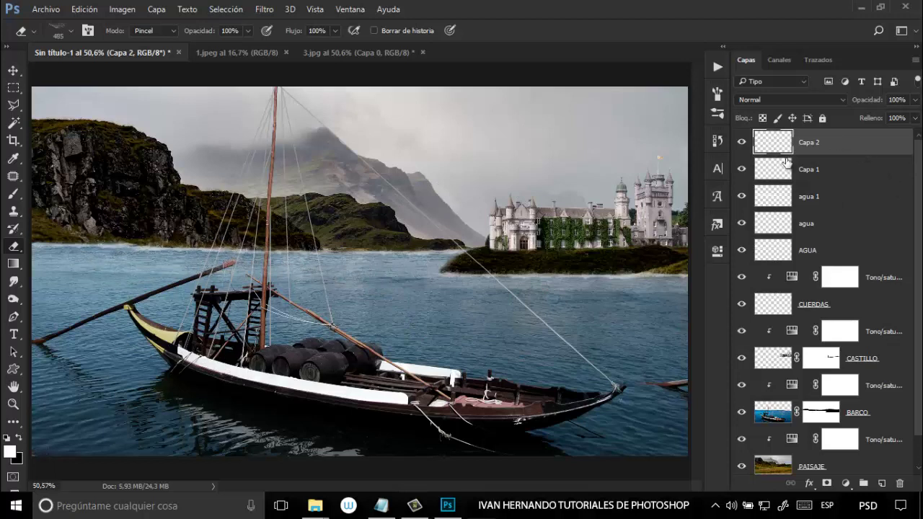
Give the eraser a soft round tip with 0% hardness and a size of 70 px
right_click(13, 249)
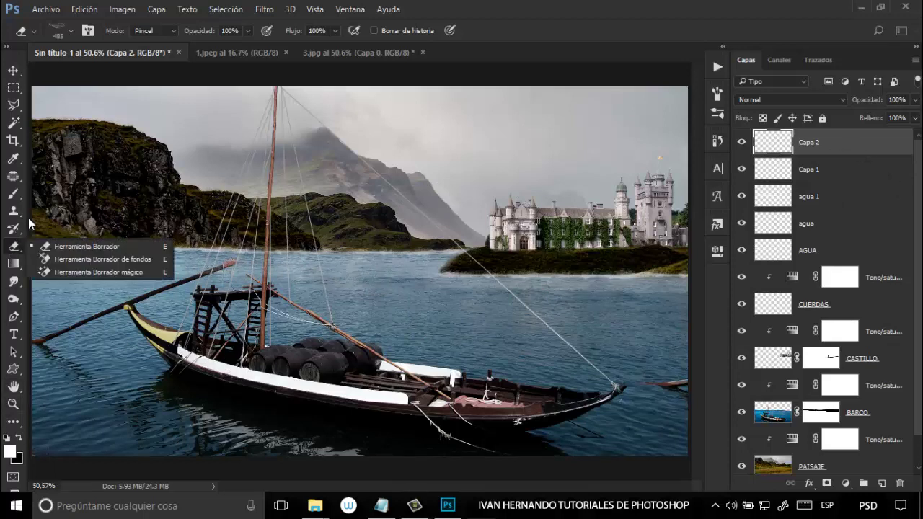
left_click(71, 28)
left_click(72, 28)
left_click(107, 132)
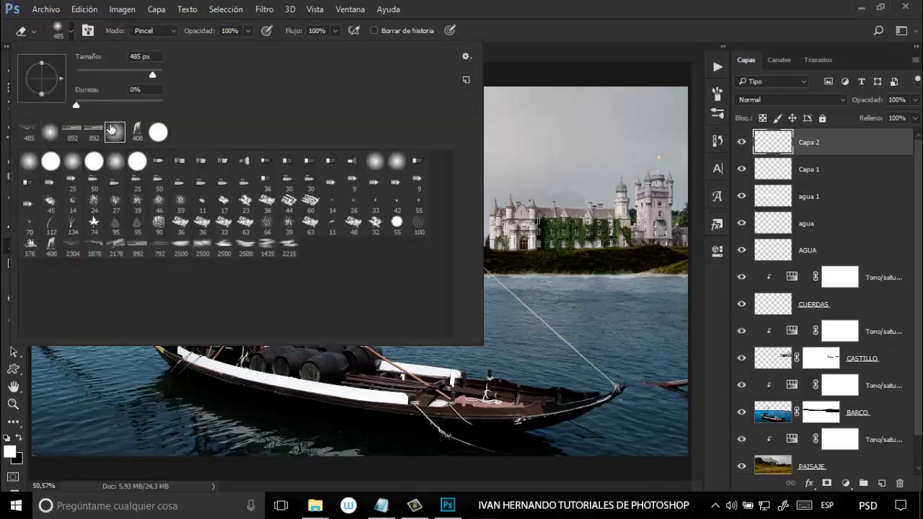
left_click(106, 71)
key("Return")
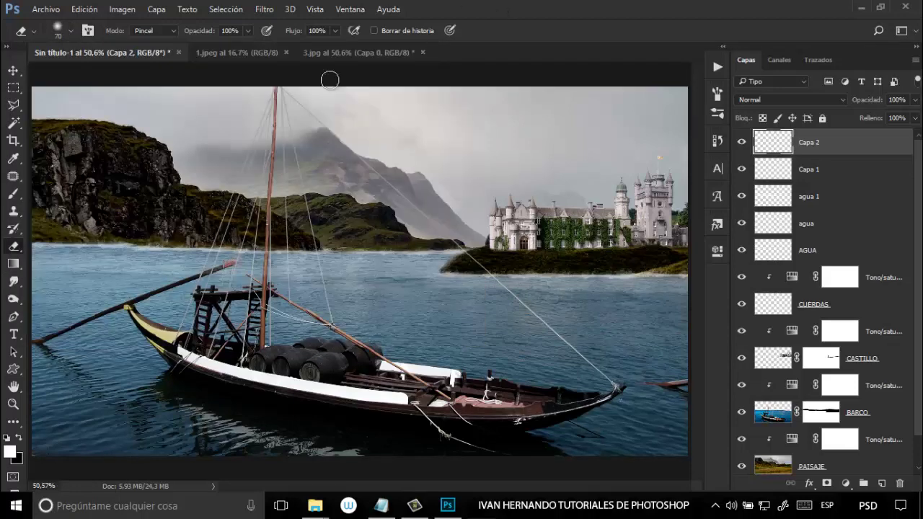
Stamp white splashes across the water from the cliffs to the castle island with the 2304 px water brush resized to 366 px
left_click(15, 195)
left_click(73, 29)
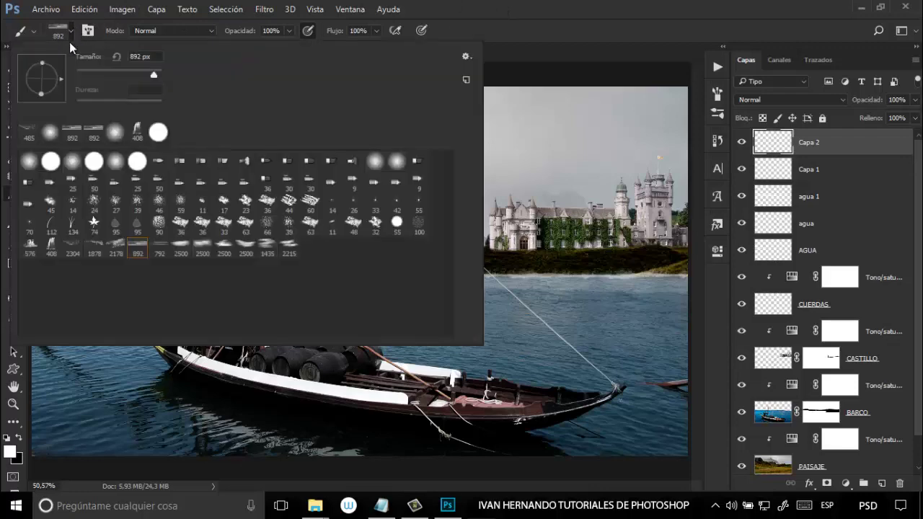
left_click(74, 249)
left_click(141, 56)
type("81")
key("Return")
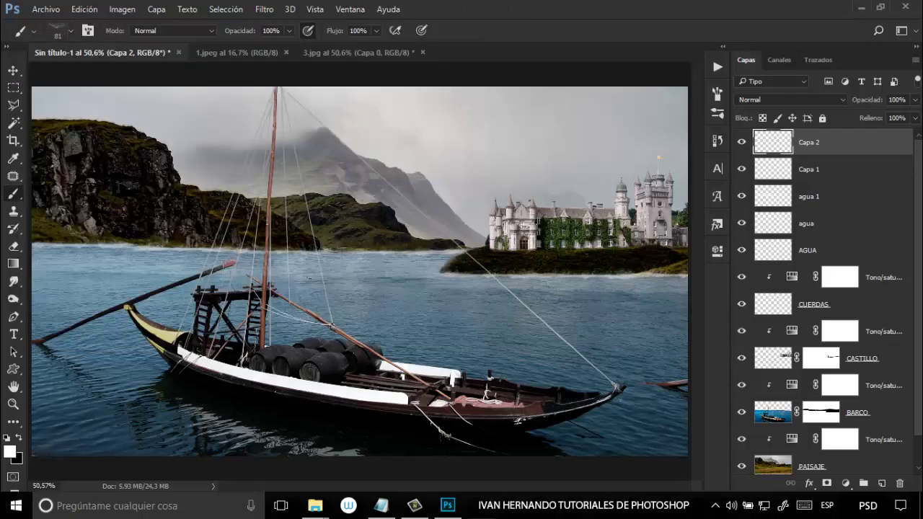
left_click_drag(335, 271, 361, 272)
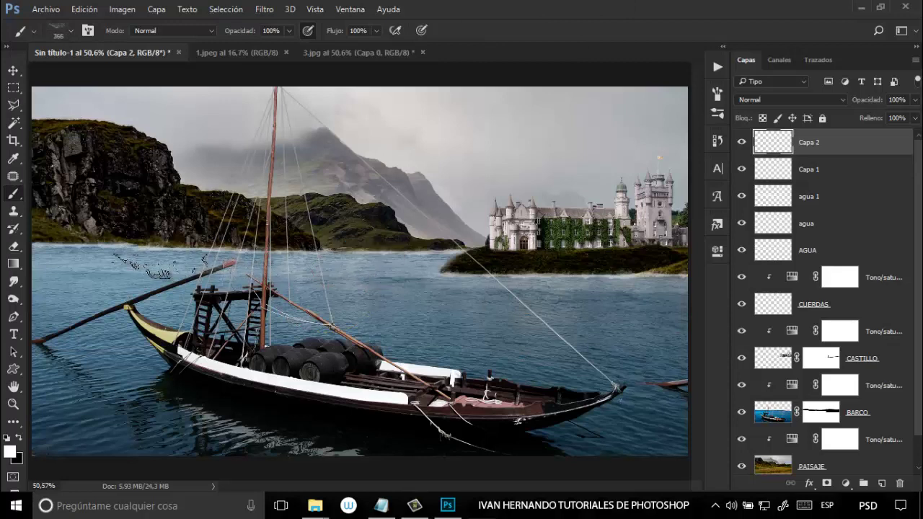
left_click(124, 260)
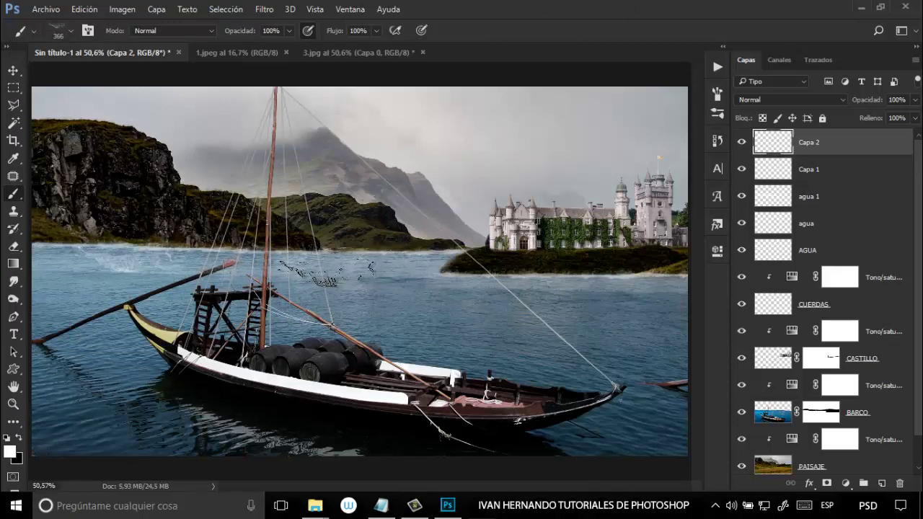
left_click(335, 271)
left_click(469, 292)
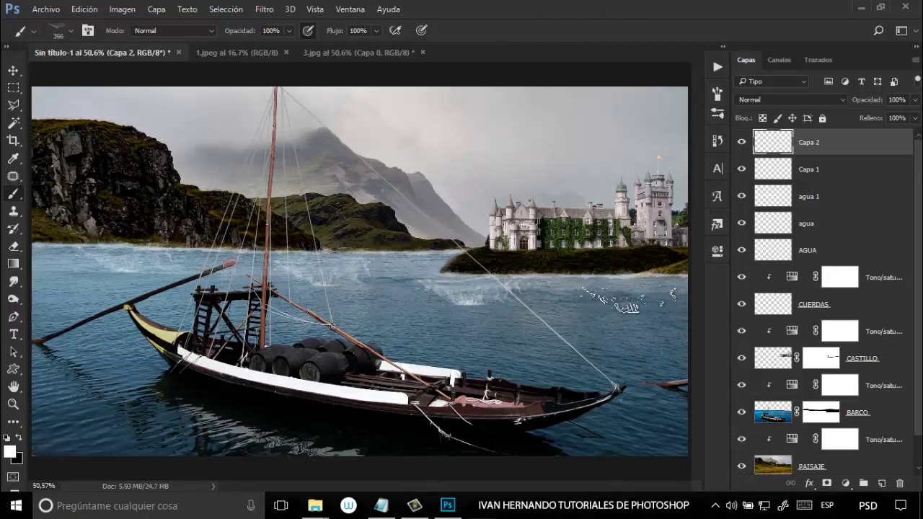
left_click(629, 299)
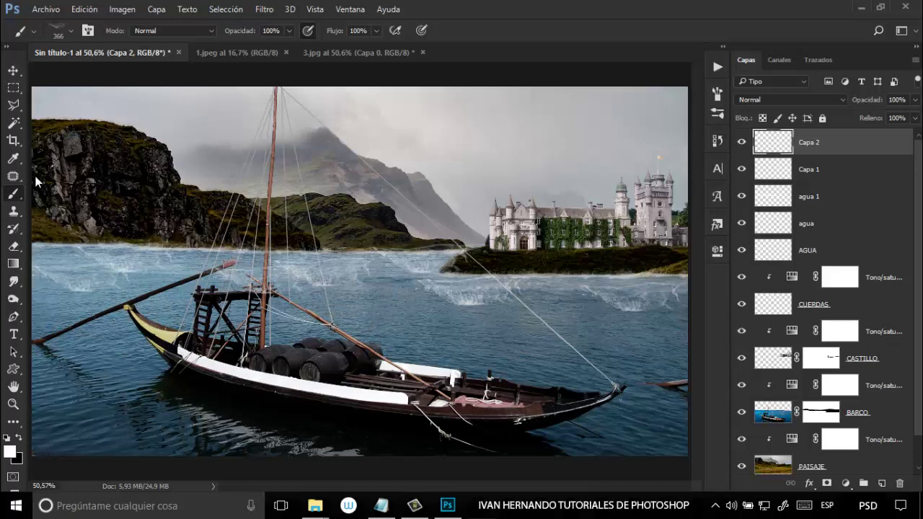
Erase most of the new splashes along the shorelines with the soft 70 px eraser, then set the Capa 2 layer's opacity to 50%
left_click(13, 246)
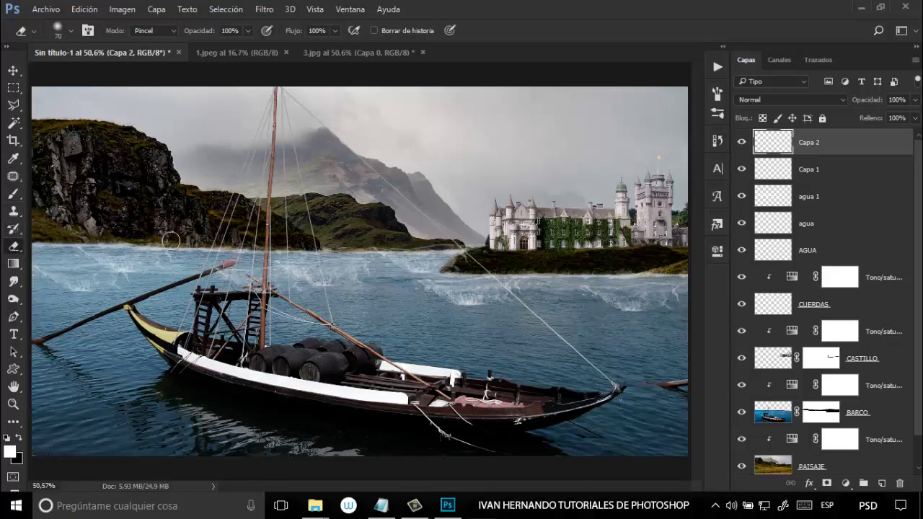
mouse_move(40, 265)
left_mouse_down()
mouse_move(106, 271)
mouse_move(86, 264)
mouse_move(93, 250)
left_mouse_up()
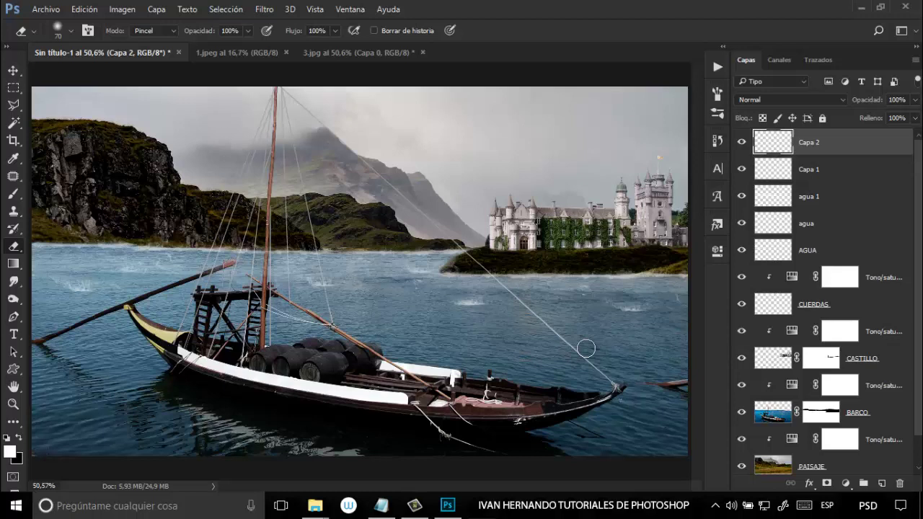
left_click(916, 100)
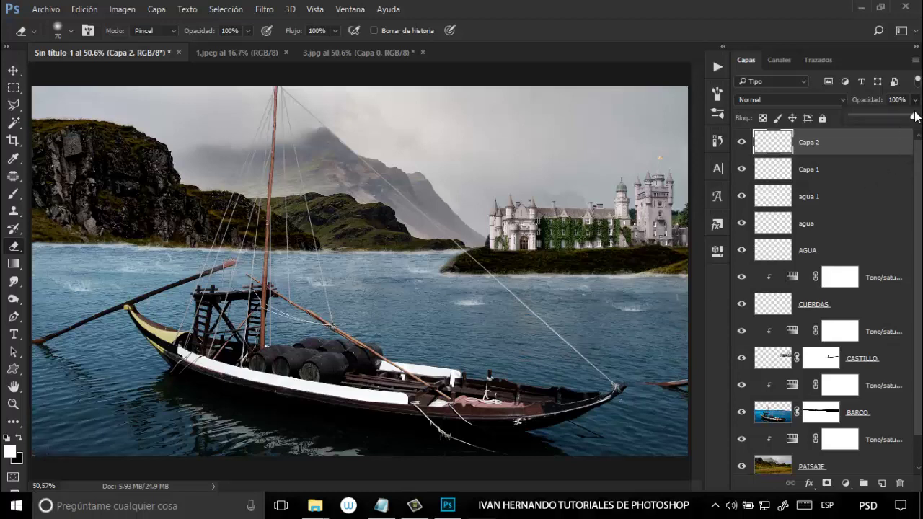
left_click_drag(915, 116, 883, 117)
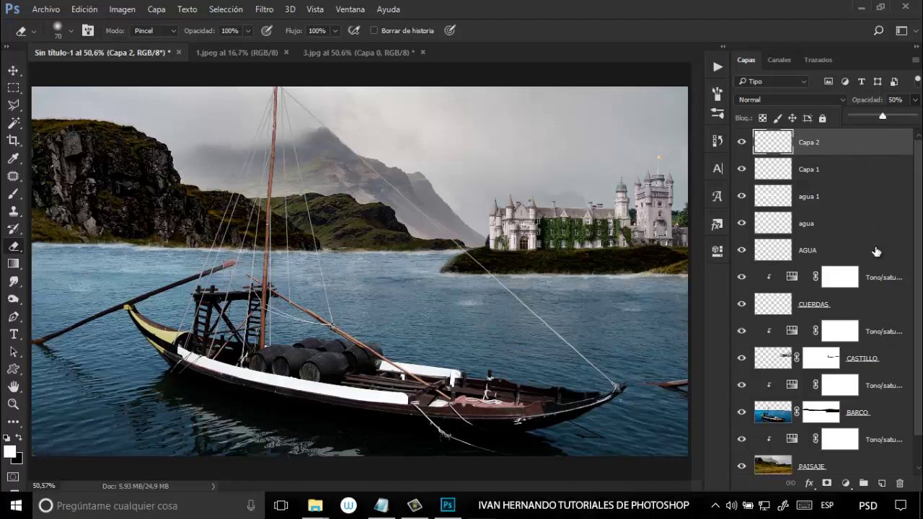
Merge the layers from AGUA up to Capa 2 into one layer named CAPA DE AGUA and toggle its visibility to compare the water
left_click(878, 250, "shift")
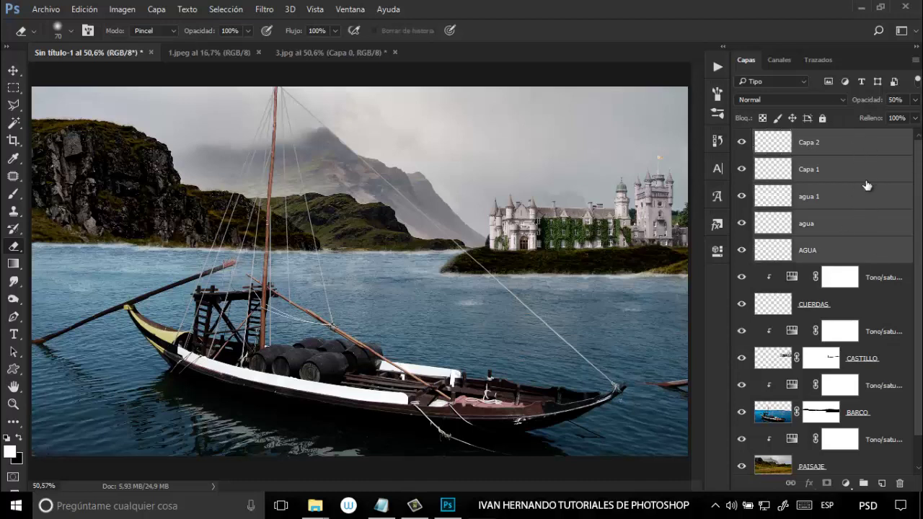
key("ctrl+e")
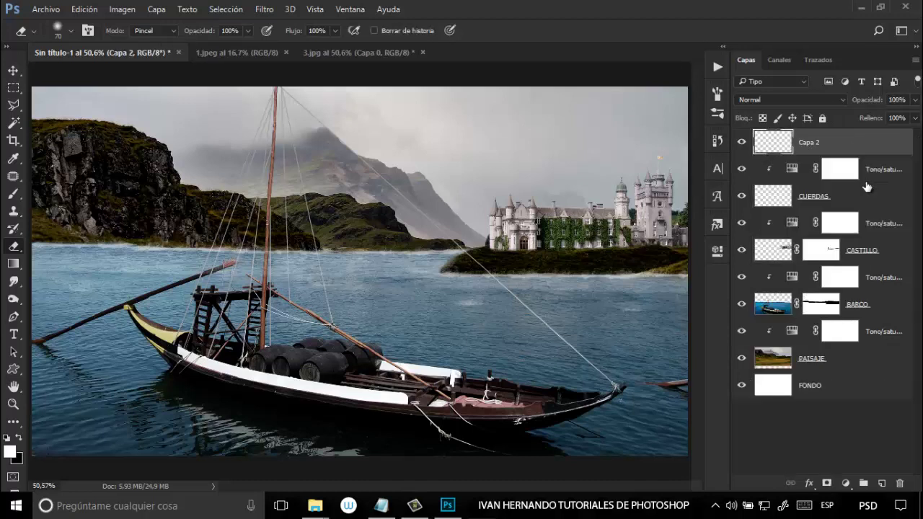
double_click(815, 142)
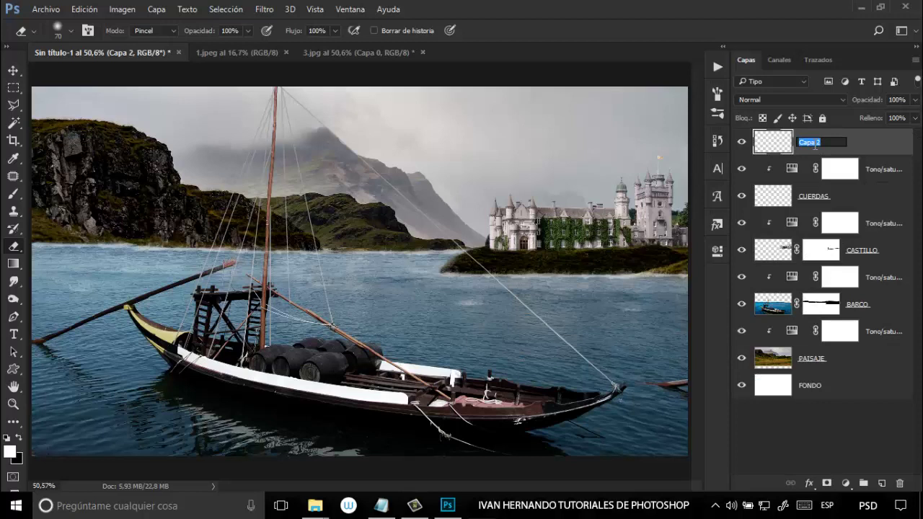
type("CAPA DE AGUA")
key("Return")
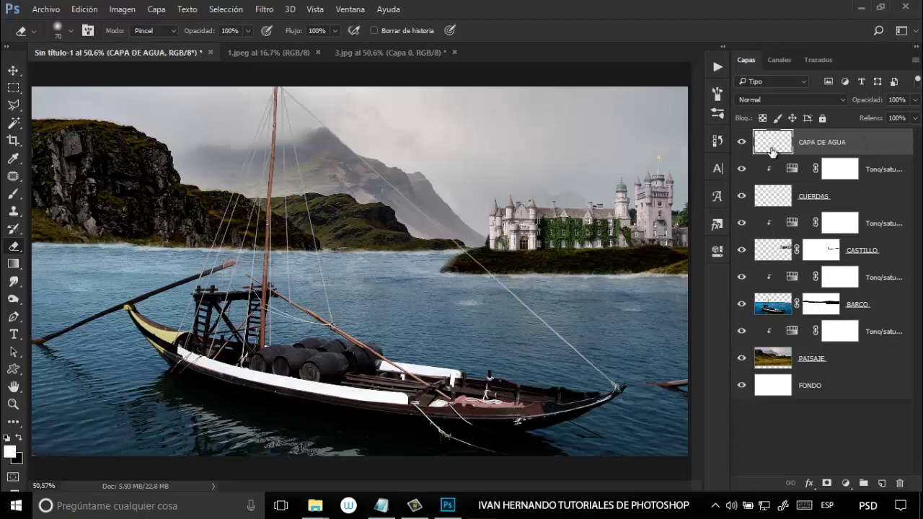
left_click(742, 142)
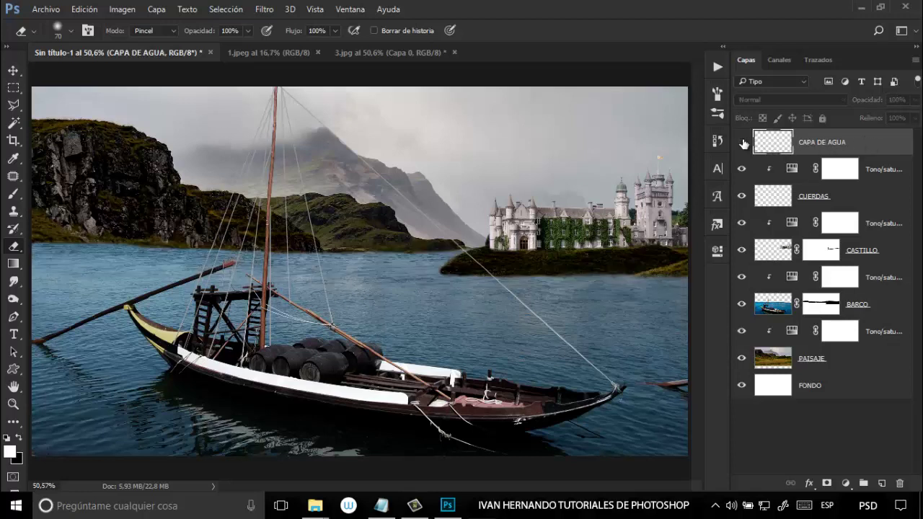
left_click(743, 143)
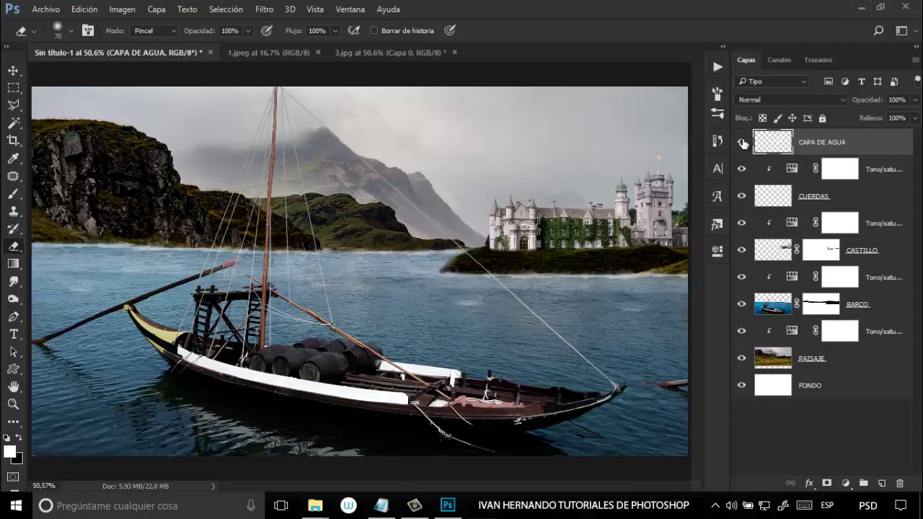
left_click(743, 142)
left_click(743, 143)
Group all layers from CAPA DE AGUA down to FONDO and name the group FONDO
left_click(869, 392, "shift")
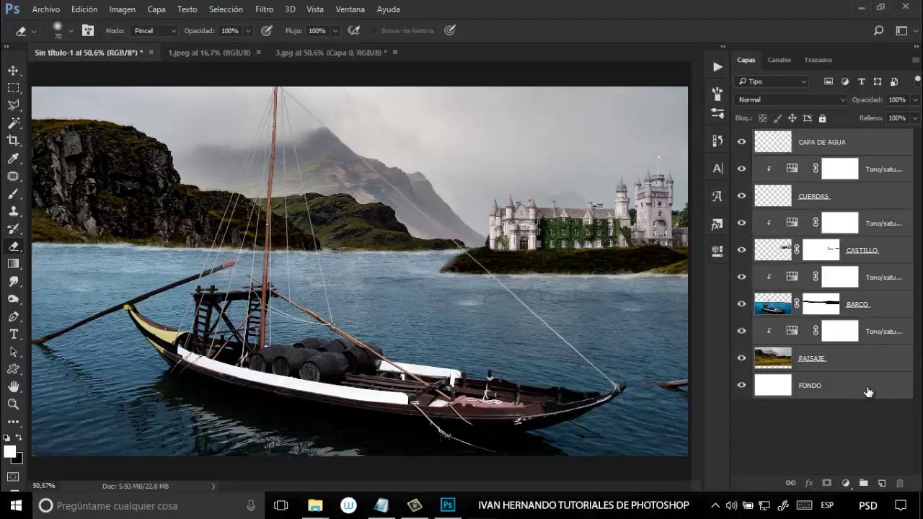
key("ctrl+g")
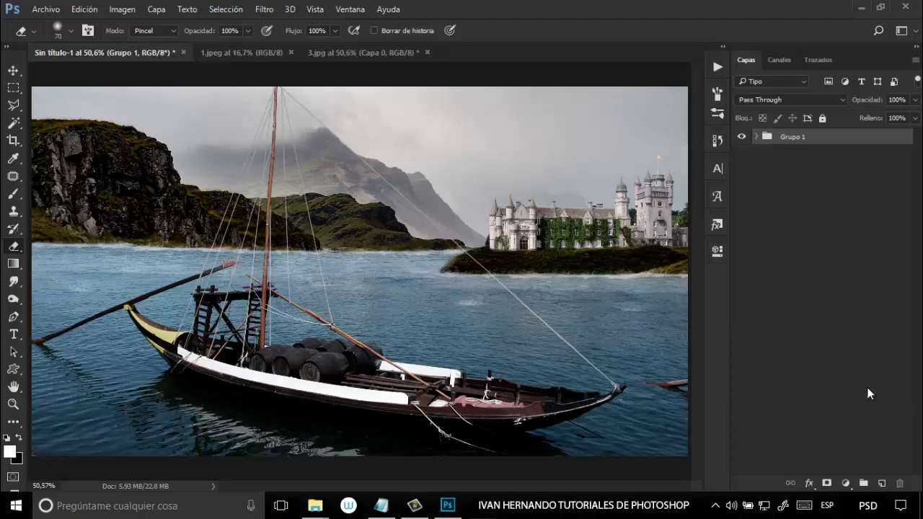
double_click(793, 137)
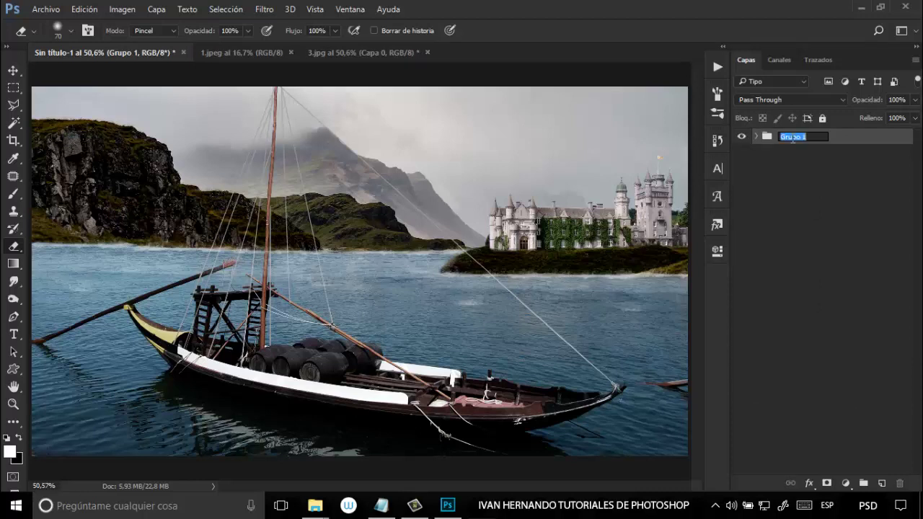
type("FONDO")
key("Return")
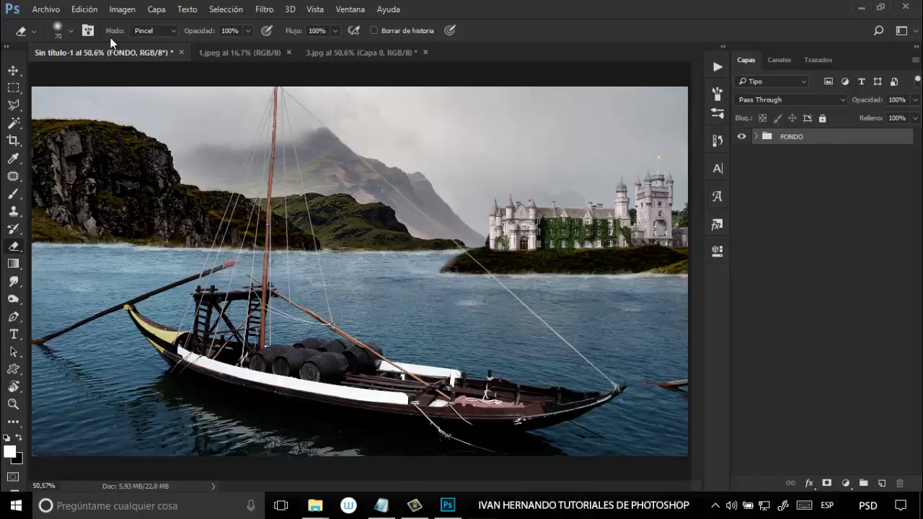
Open image 4 from the NIEBLA folder and unlock its background layer
left_click(53, 14)
left_click(55, 36)
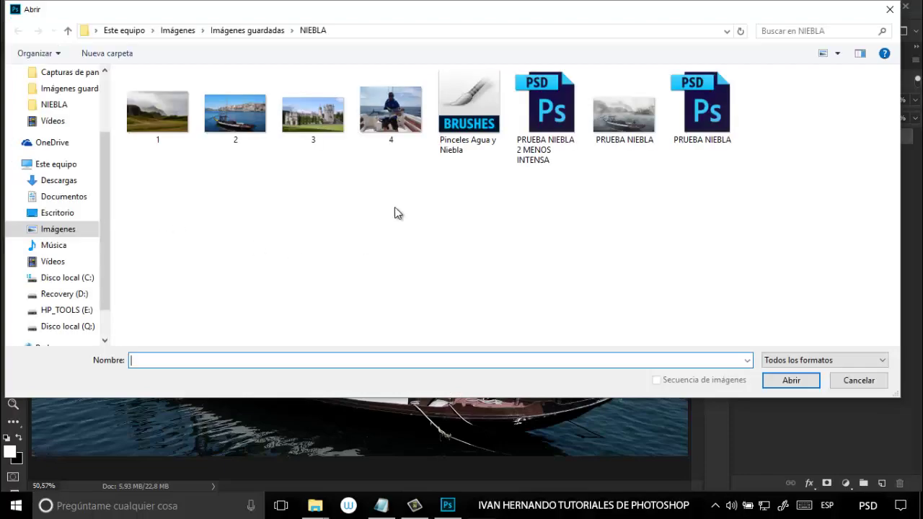
double_click(391, 124)
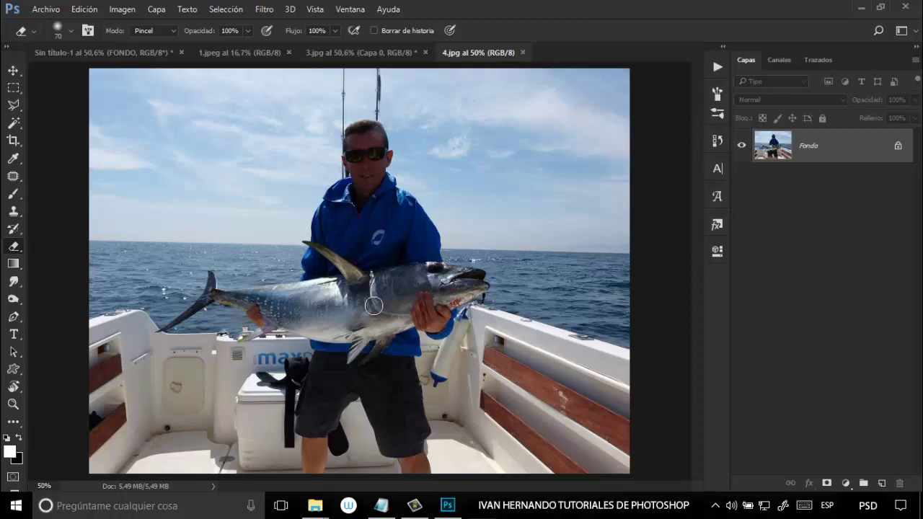
left_click(898, 148)
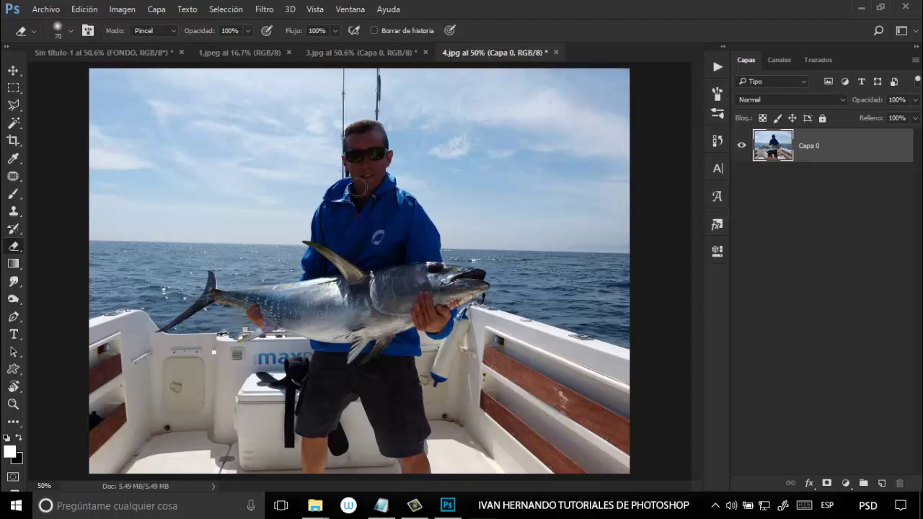
Select the fisherman and his whole fish, including legs and tail, with the Quick Selection tool
left_click_drag(14, 128, 58, 124)
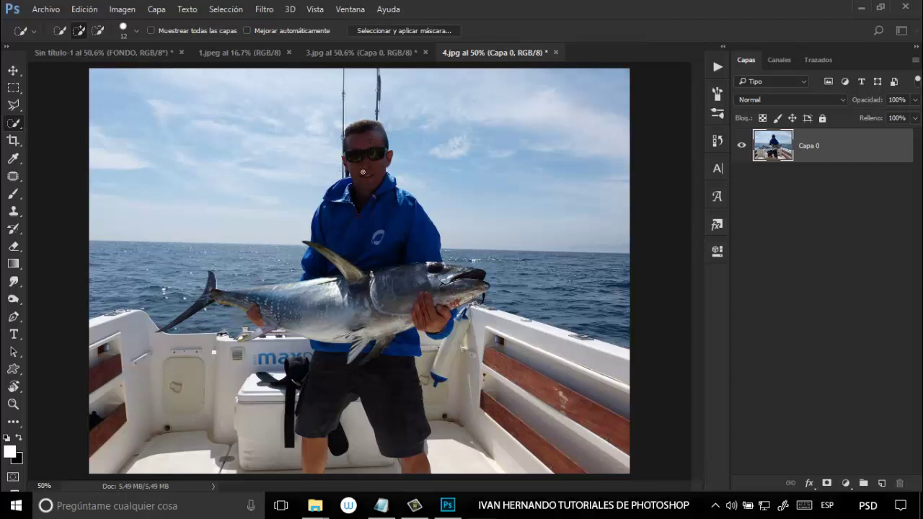
mouse_move(363, 172)
left_mouse_down()
mouse_move(375, 144)
mouse_move(426, 231)
mouse_move(339, 285)
mouse_move(332, 441)
left_mouse_up()
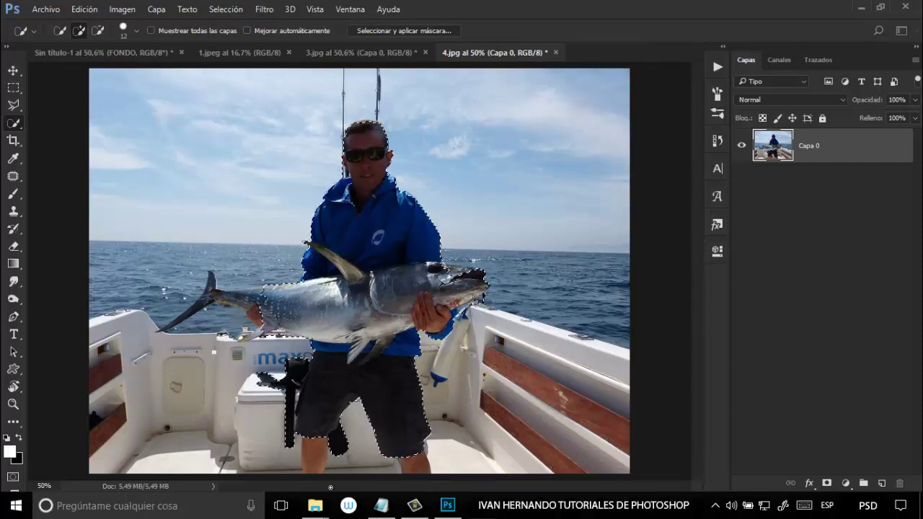
left_click_drag(330, 487, 330, 488)
left_click_drag(310, 318, 200, 299)
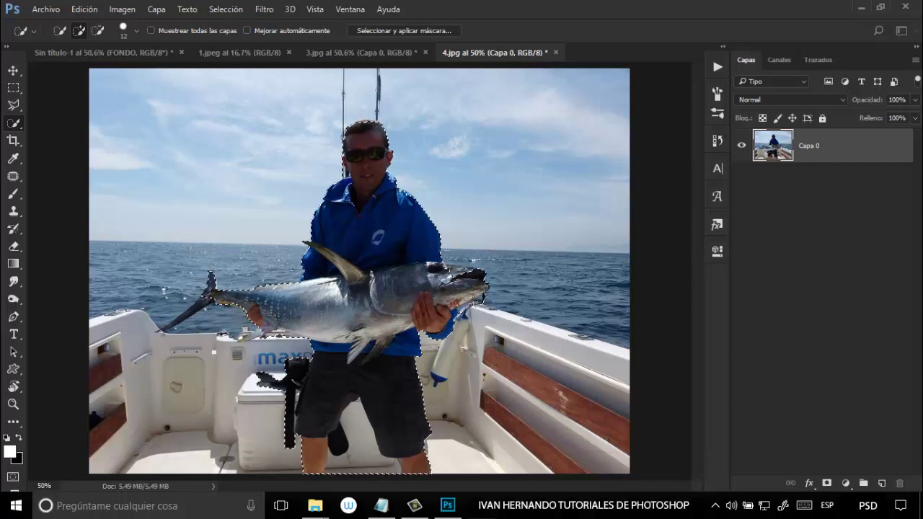
left_click_drag(161, 331, 207, 310)
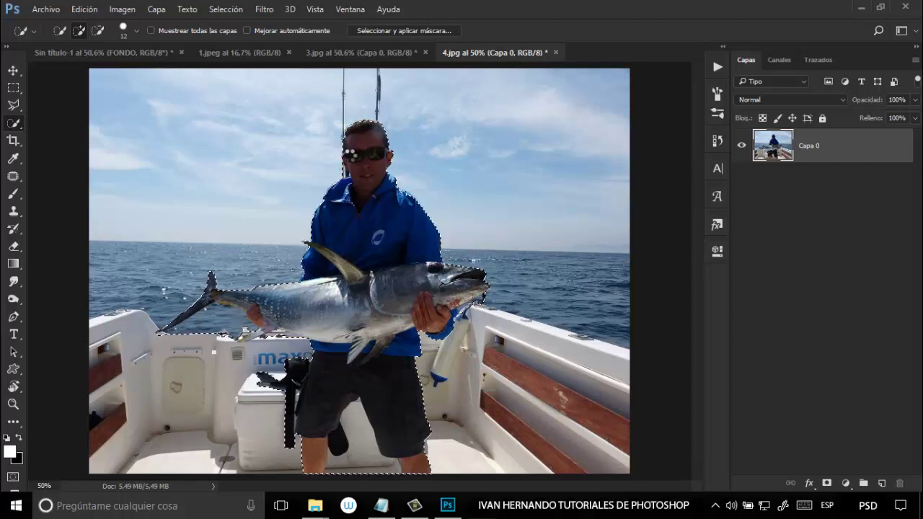
Subtract the boat rail, the black bag and the gap between the legs from the selection, keeping both lower legs selected
key("alt")
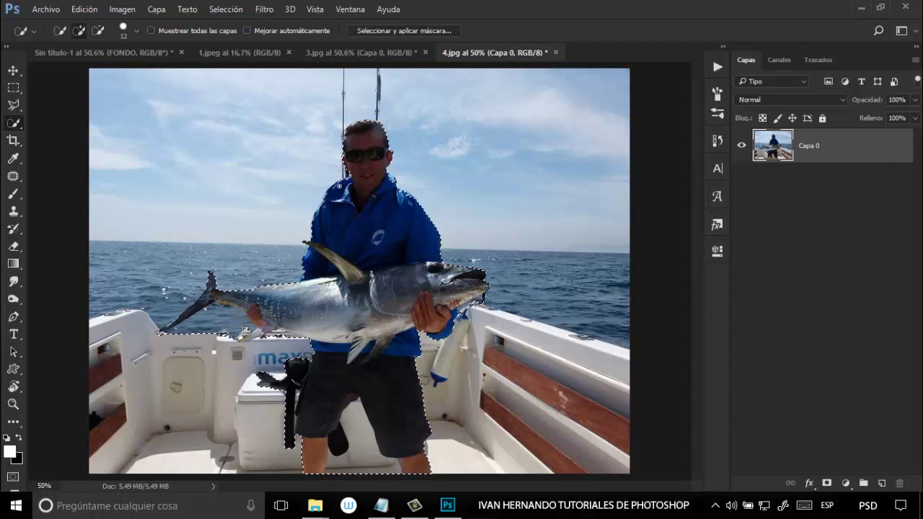
key("alt")
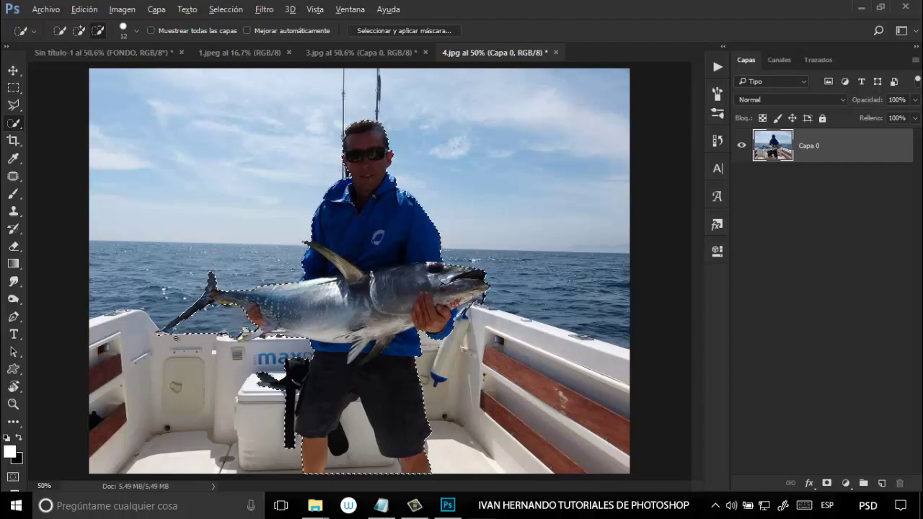
key("alt")
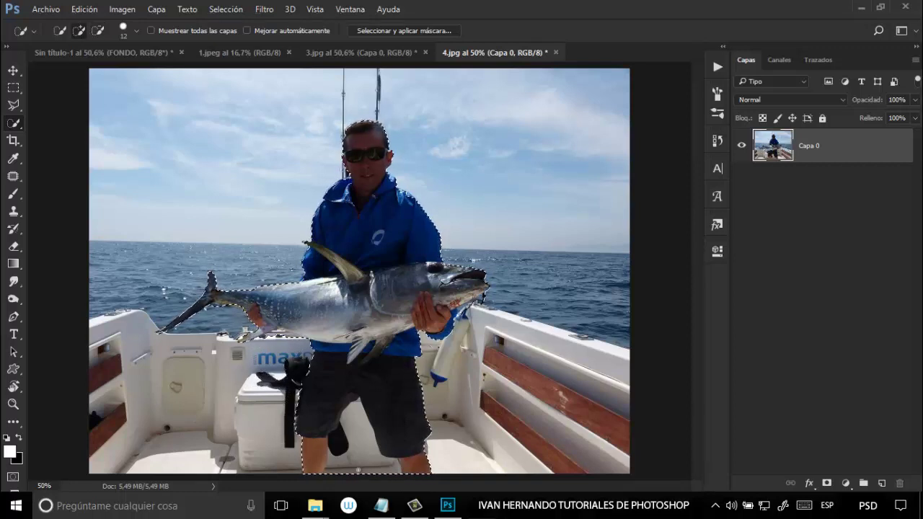
left_click_drag(356, 465, 352, 429, "alt")
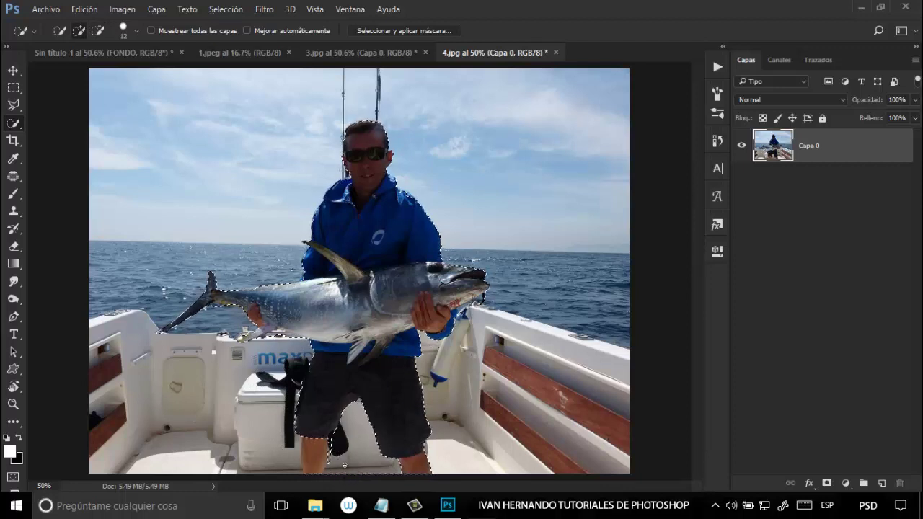
left_click_drag(333, 463, 334, 443, "alt")
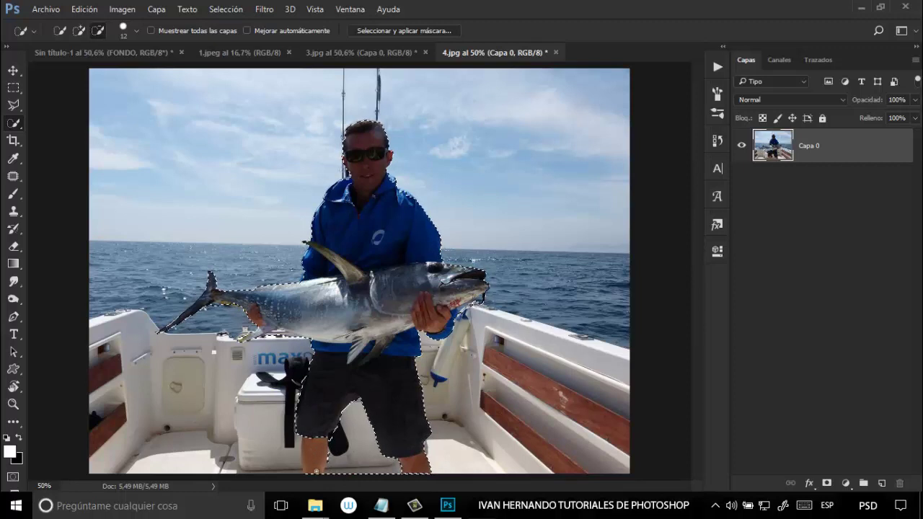
left_click_drag(316, 471, 314, 463)
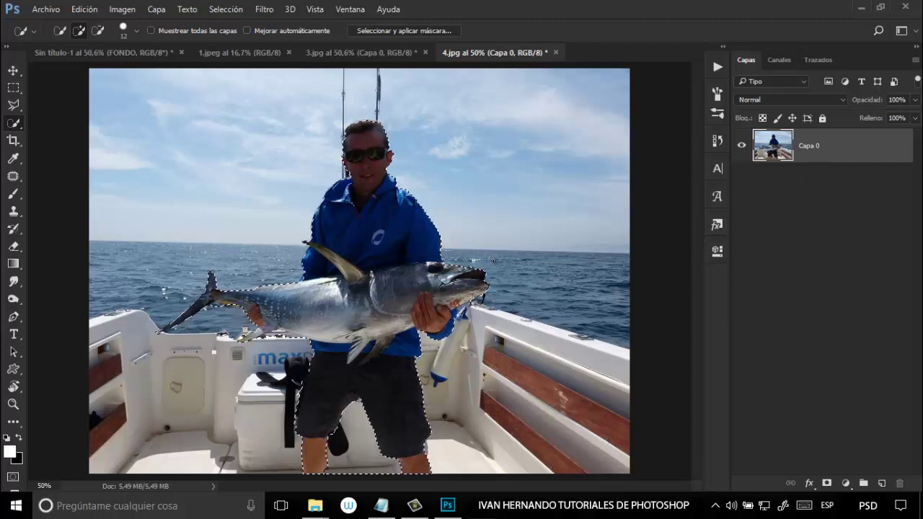
Copy the selected fisherman to a new layer and hide the original photo layer Capa 0
key("ctrl+j")
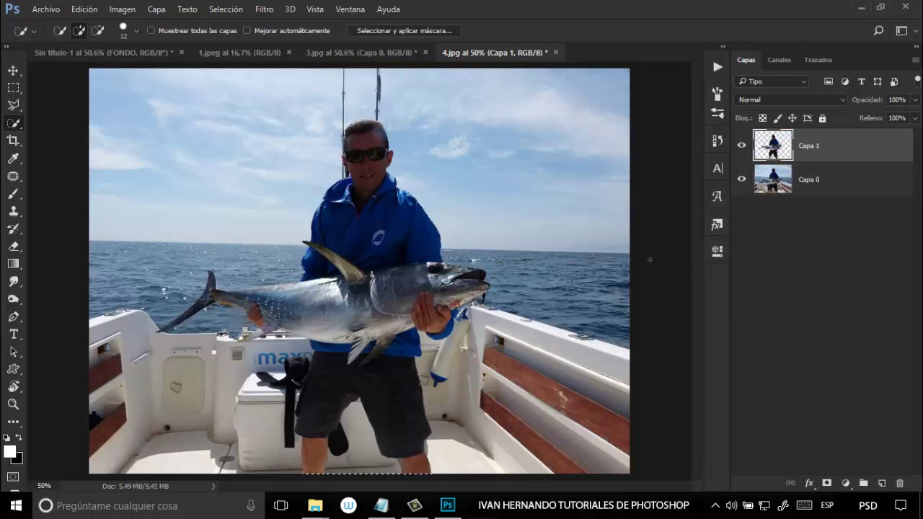
left_click(742, 180)
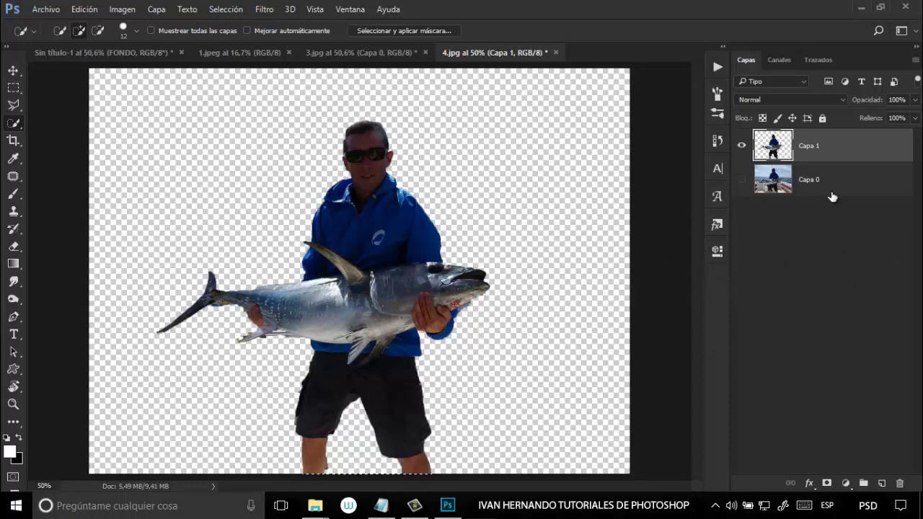
Load the Capa 1 cutout as a selection and refine its edge with slight smoothing and feathering
left_click(783, 144, "ctrl")
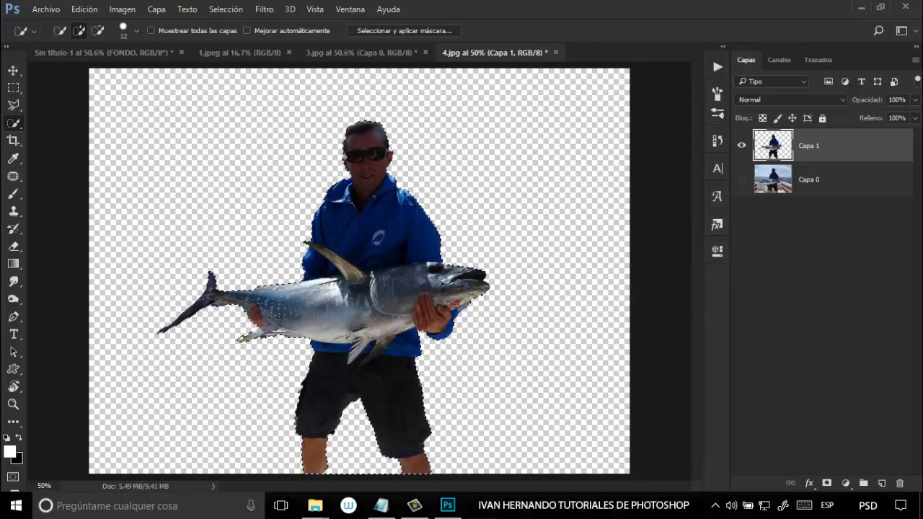
left_click(226, 10)
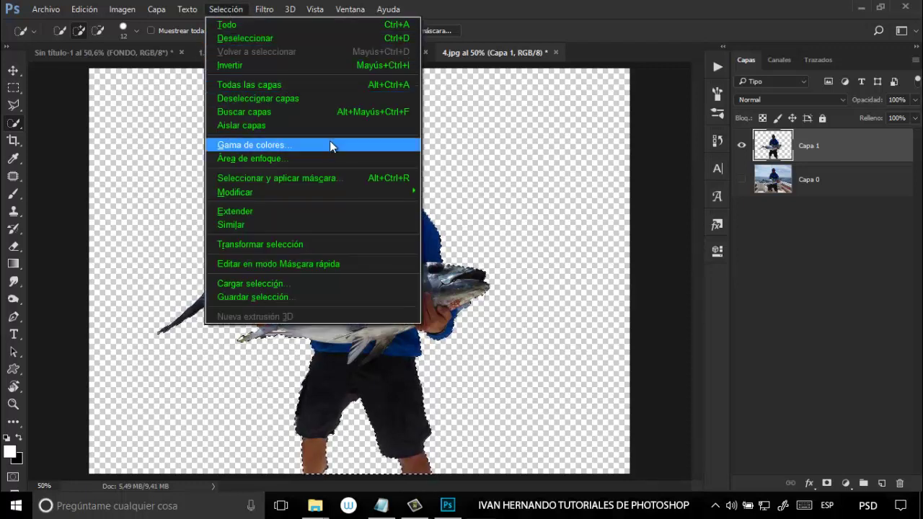
left_click(348, 177, "shift")
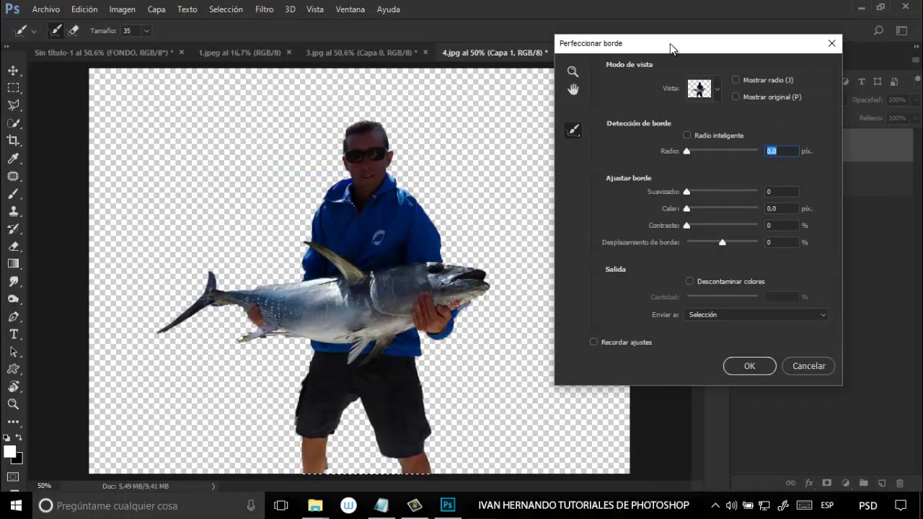
left_click(687, 193)
left_click_drag(693, 196, 694, 210)
key("Tab")
left_click(748, 364)
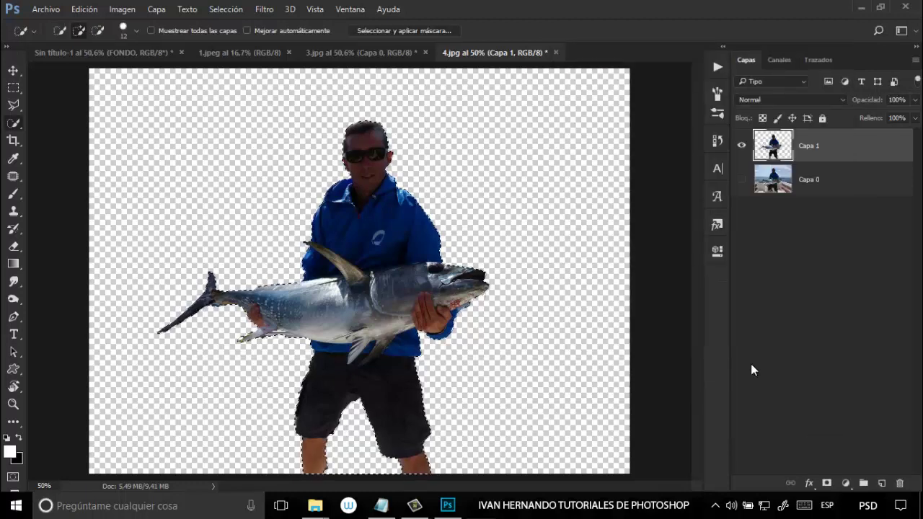
Move the fisherman cutout into the landscape composite document, Sin título-1
left_click(13, 70)
mouse_move(413, 292)
left_mouse_down()
mouse_move(143, 31)
mouse_move(407, 280)
left_mouse_up()
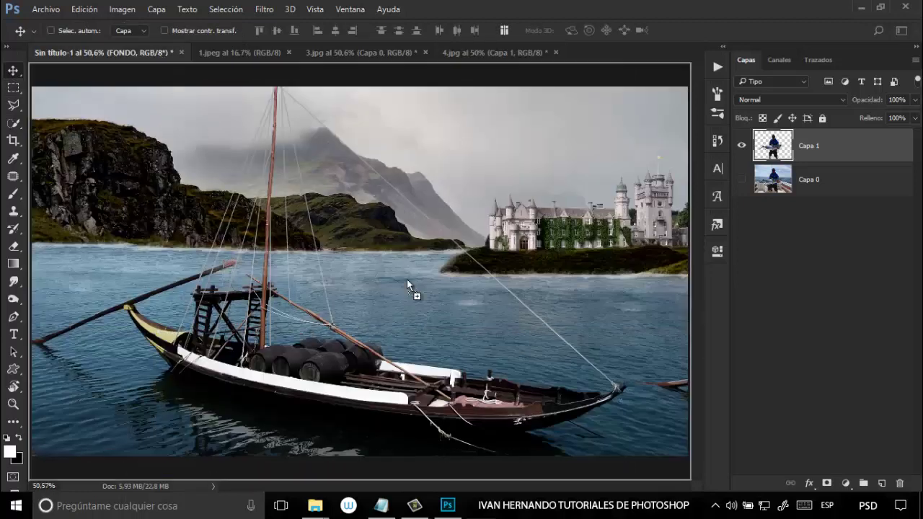
left_click_drag(433, 327, 432, 322)
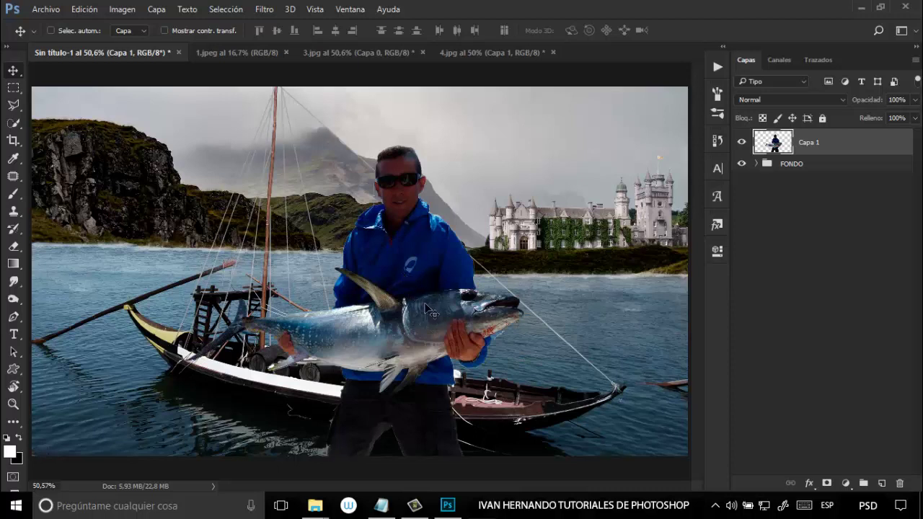
Scale the fisherman proportionally to about 22.74% and stand him inside the front part of the boat
key("ctrl+t")
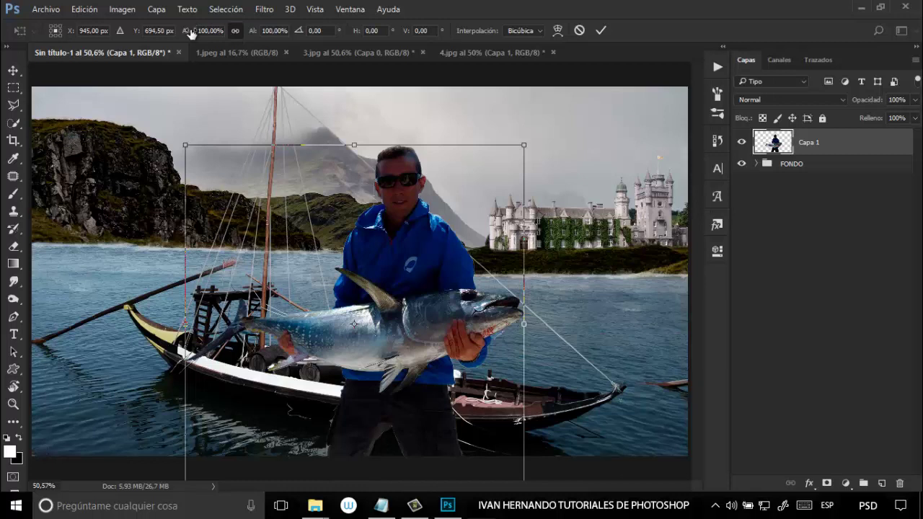
left_click_drag(200, 30, 143, 34)
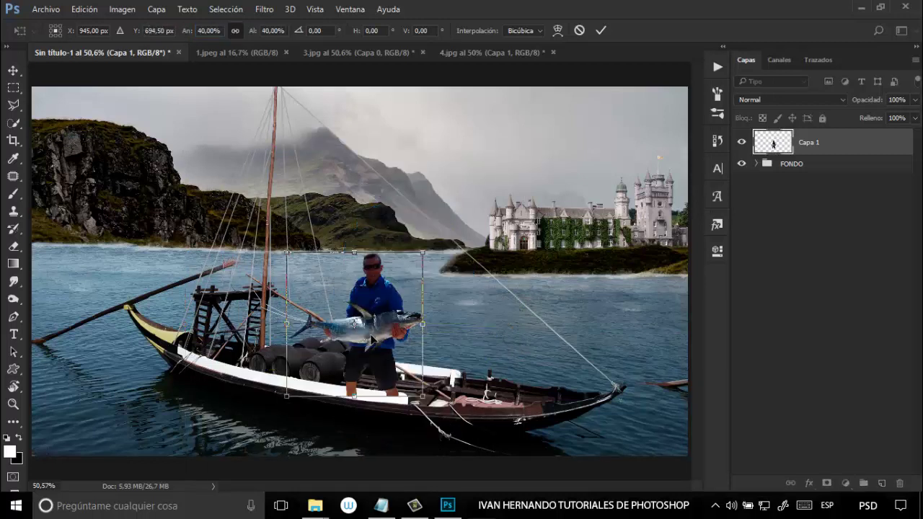
left_click_drag(401, 367, 508, 387)
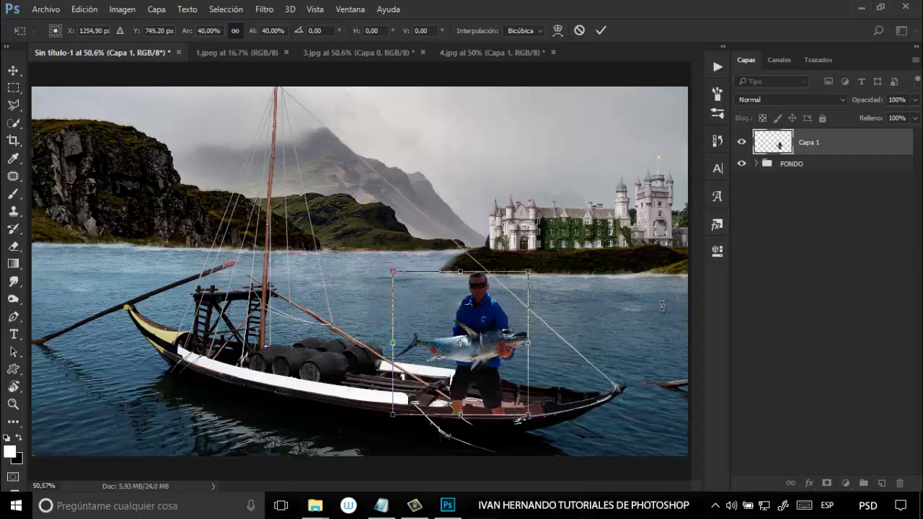
key("ctrl+1")
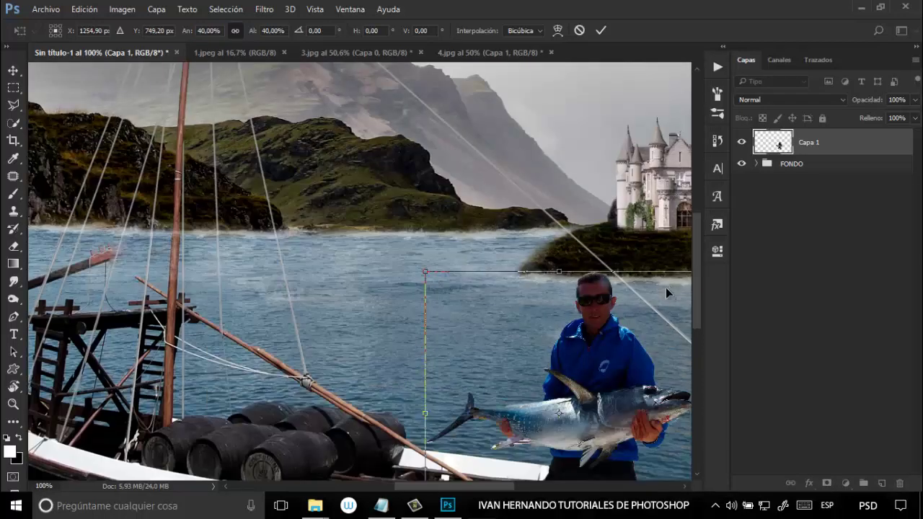
scroll(487, 359, "down", 5)
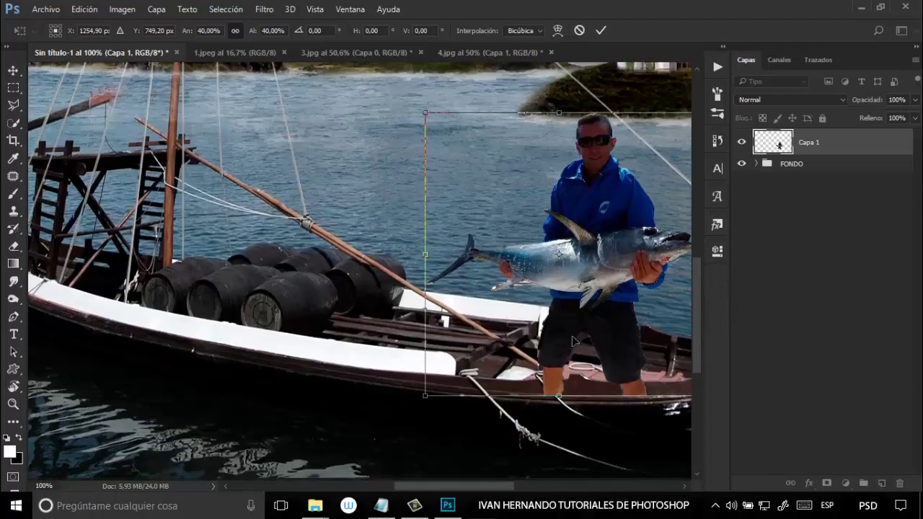
left_click_drag(532, 370, 340, 333)
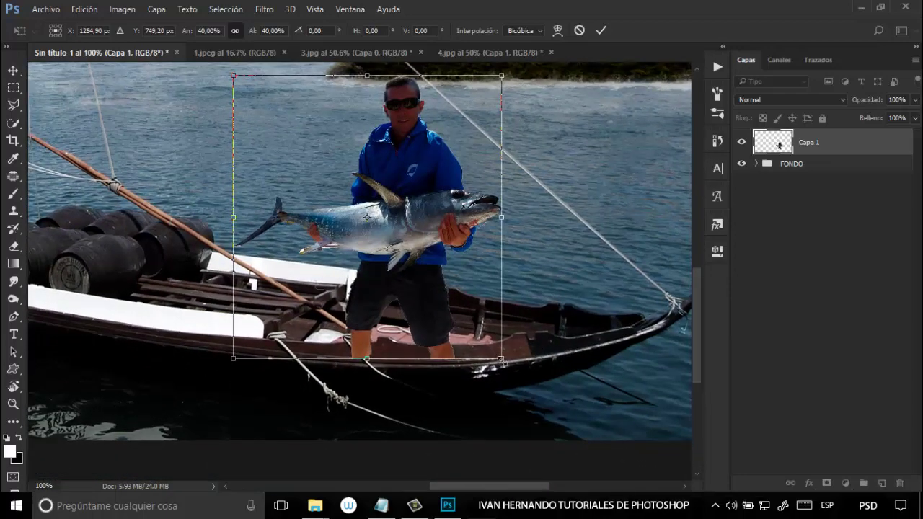
left_click_drag(499, 355, 474, 327)
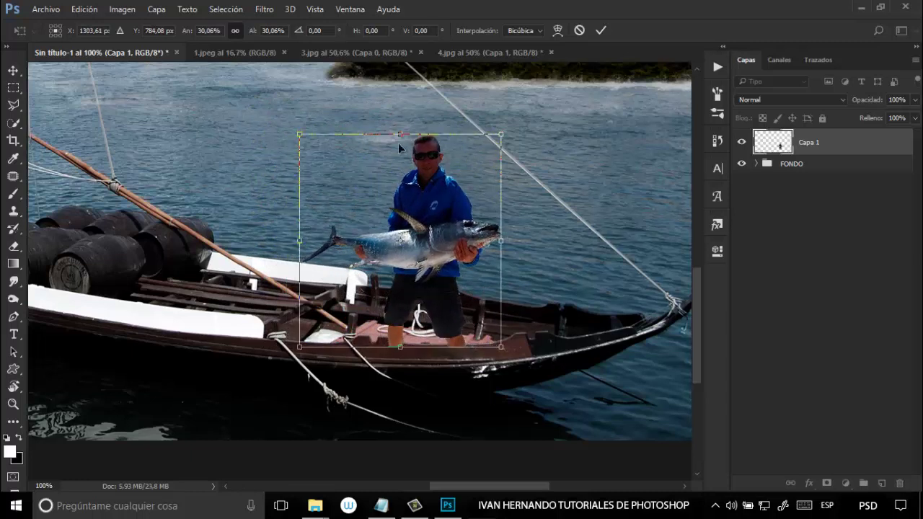
left_click_drag(295, 130, 344, 181)
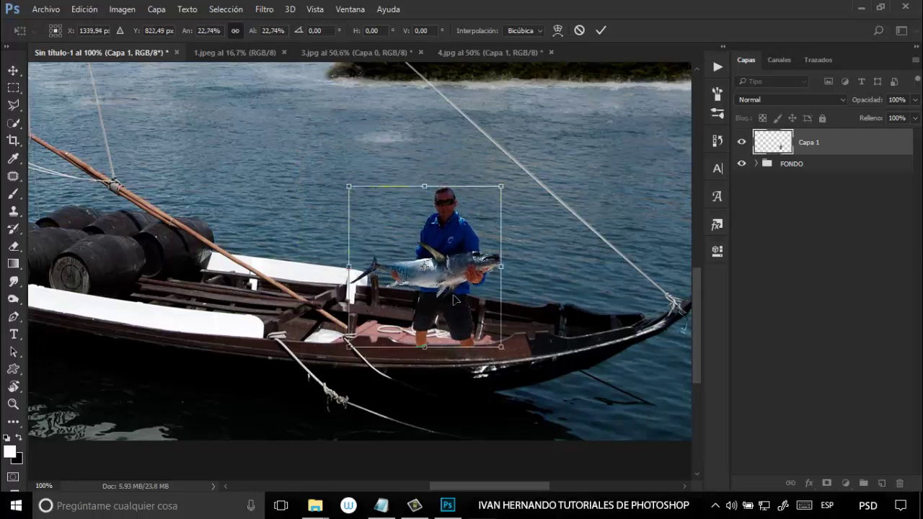
left_click_drag(452, 296, 443, 294)
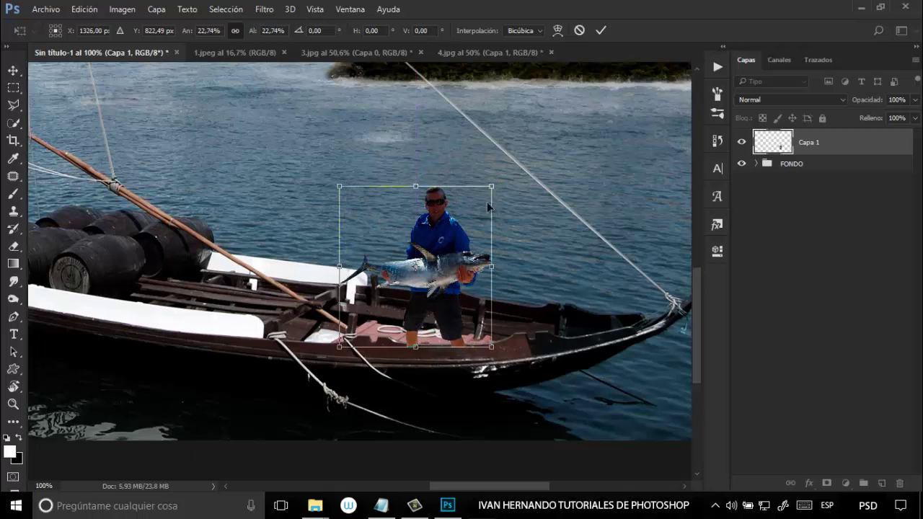
left_click(600, 31)
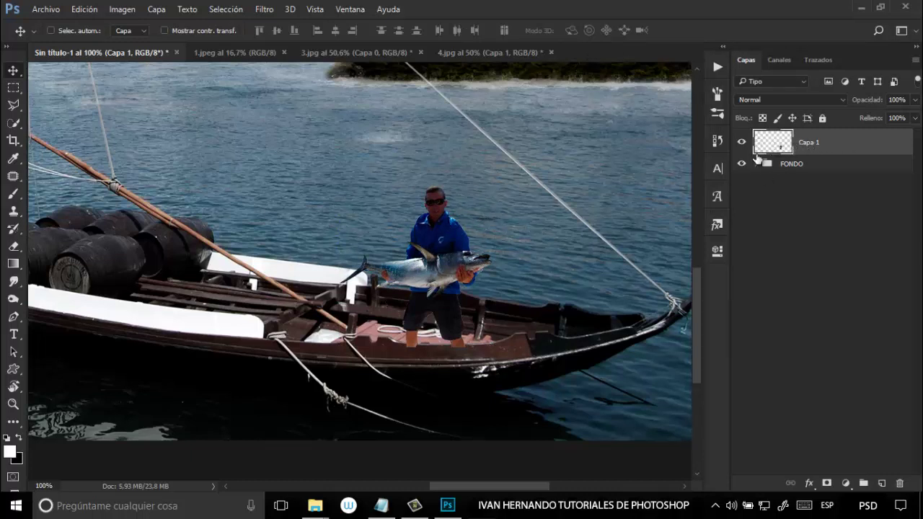
Rename the fisherman layer as PESCADOR
double_click(809, 143)
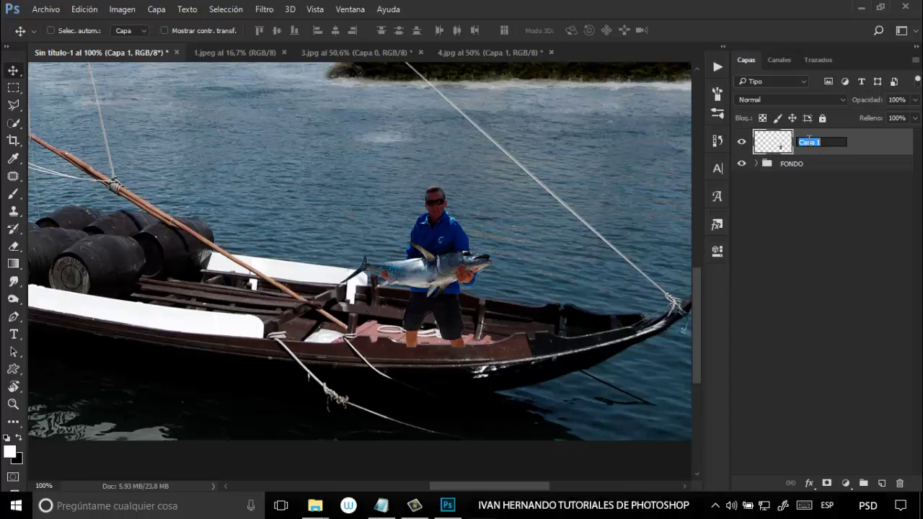
type("PESCADOR")
key("Return")
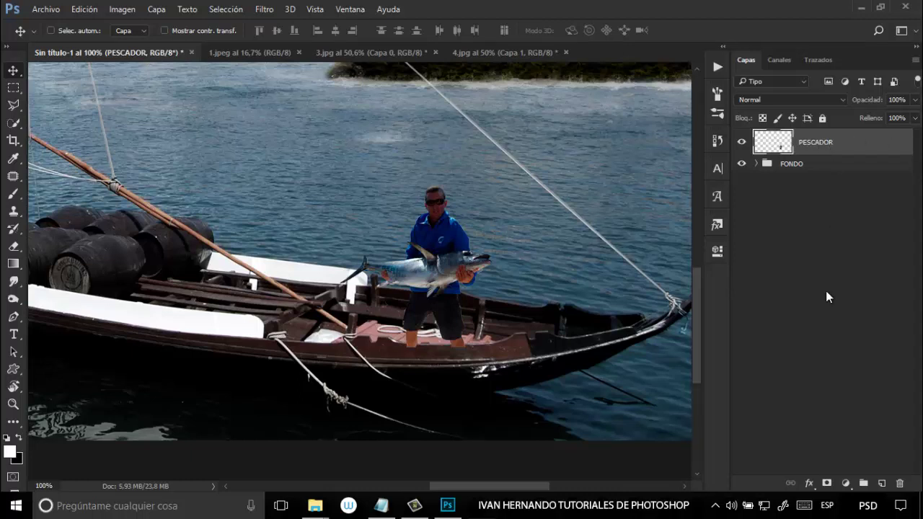
Add a layer mask to PESCADOR and set up a soft round brush of 53 px with 0% hardness
left_click(827, 482)
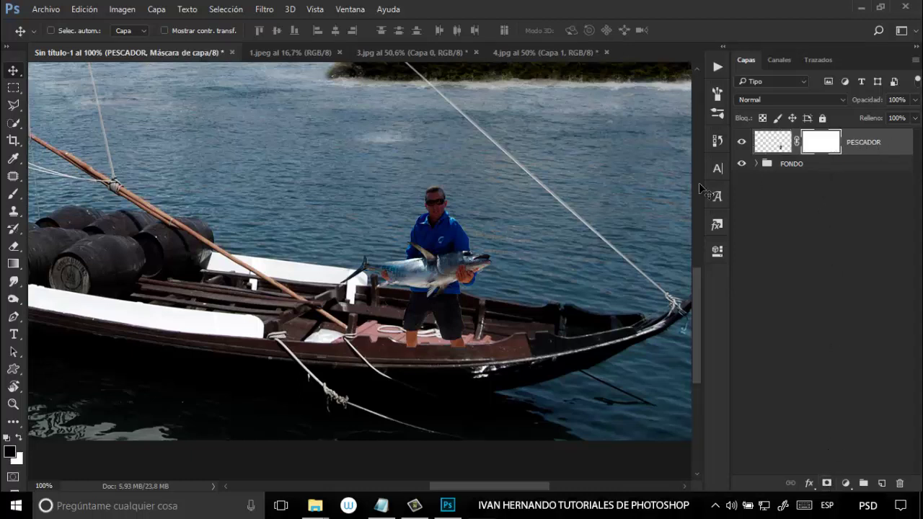
left_click(12, 192)
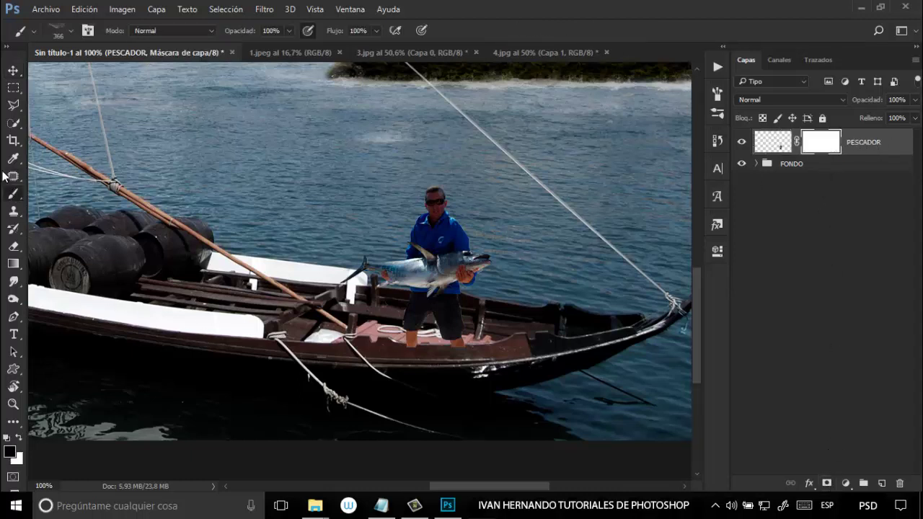
left_click(72, 29)
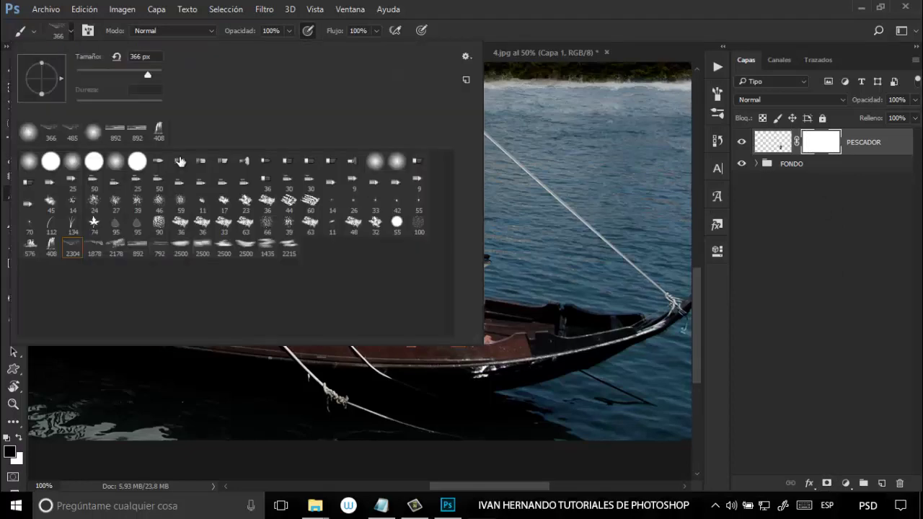
left_click(112, 167)
left_click(98, 73)
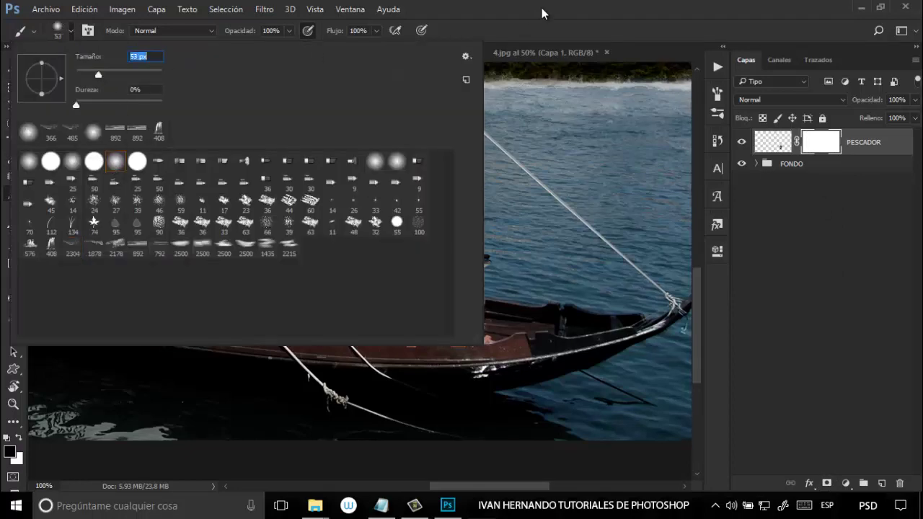
left_click(551, 11)
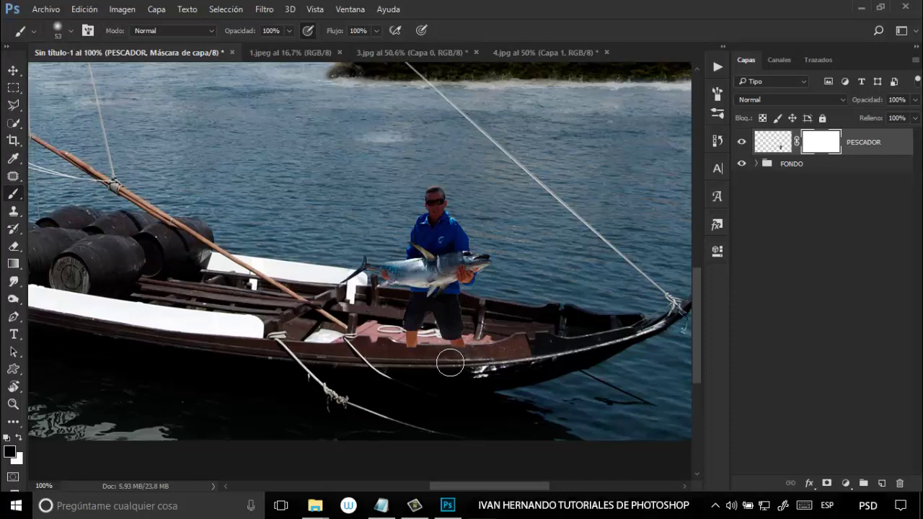
Paint black on the PESCADOR mask with a soft 27 px brush to hide the fisherman's feet behind the boat's edge
left_click_drag(456, 363, 448, 366)
left_click_drag(408, 353, 458, 355)
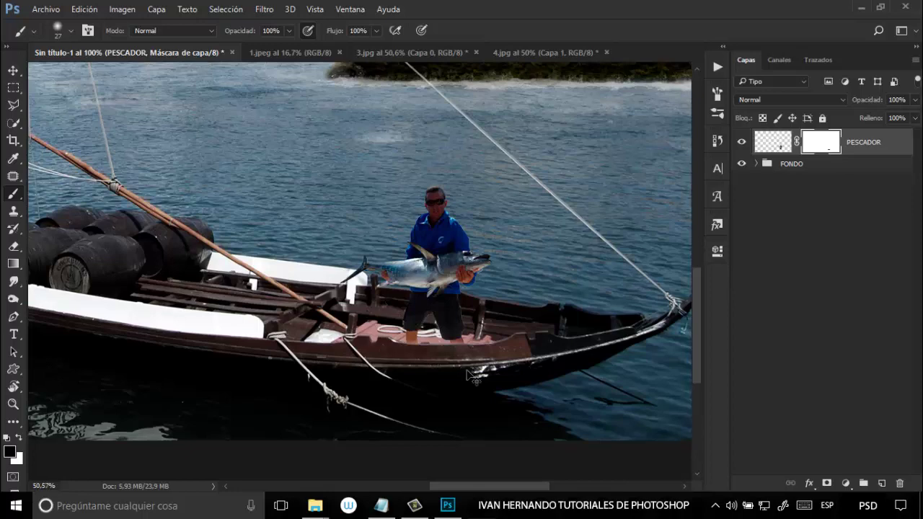
key("ctrl+0")
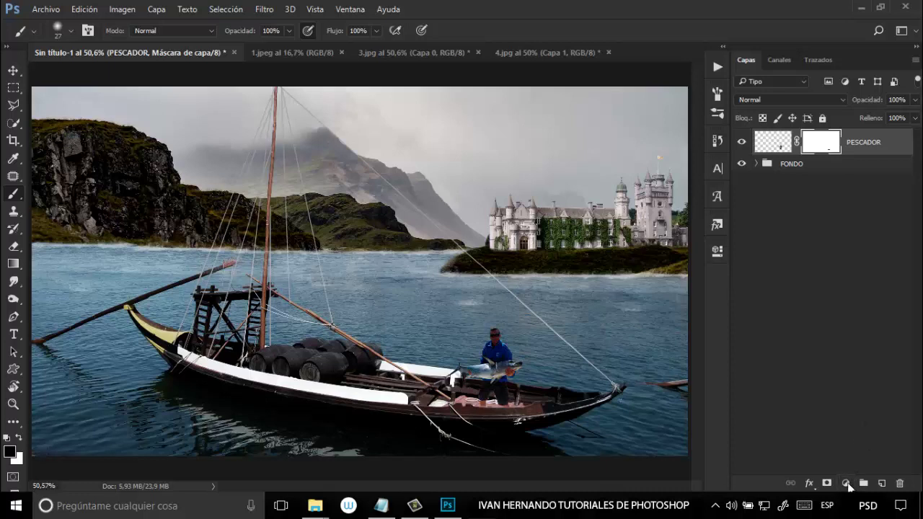
Add a Hue/Saturation adjustment clipped to PESCADOR and lower its saturation to -42
left_click(847, 484)
left_click(808, 324)
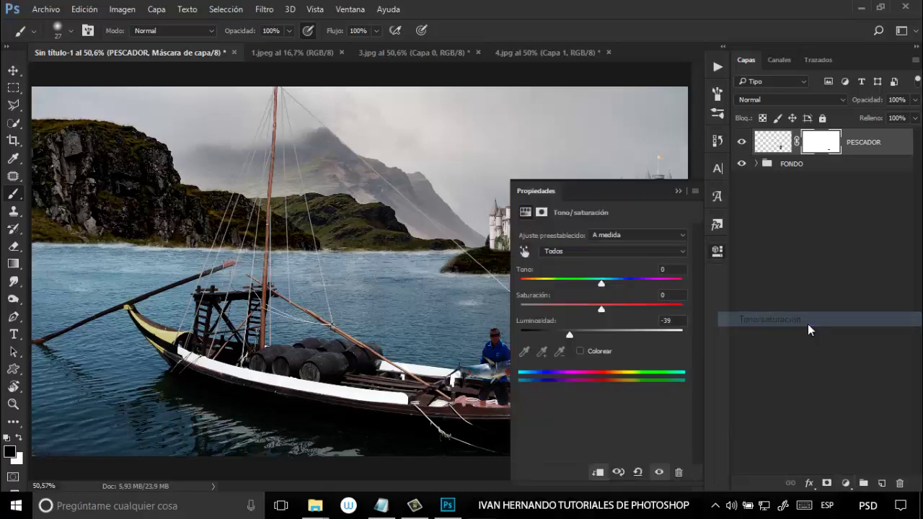
left_click(599, 472)
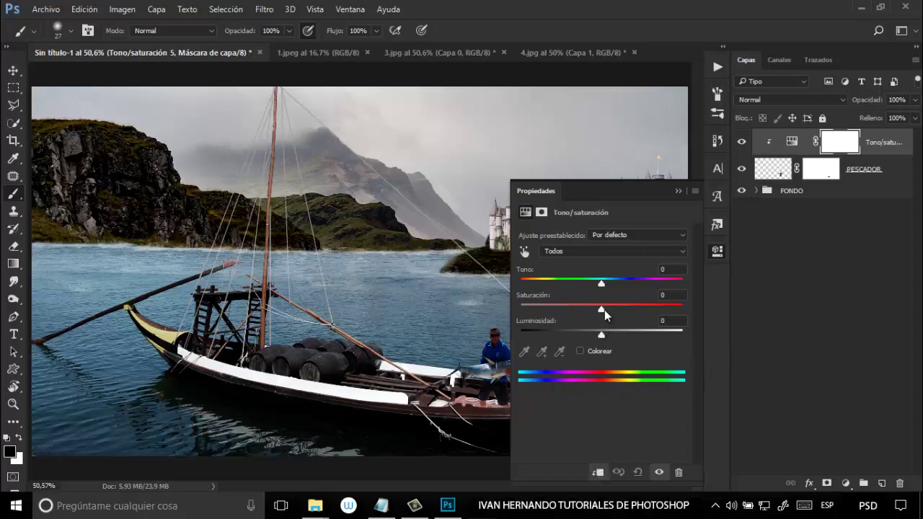
left_click_drag(605, 310, 576, 311)
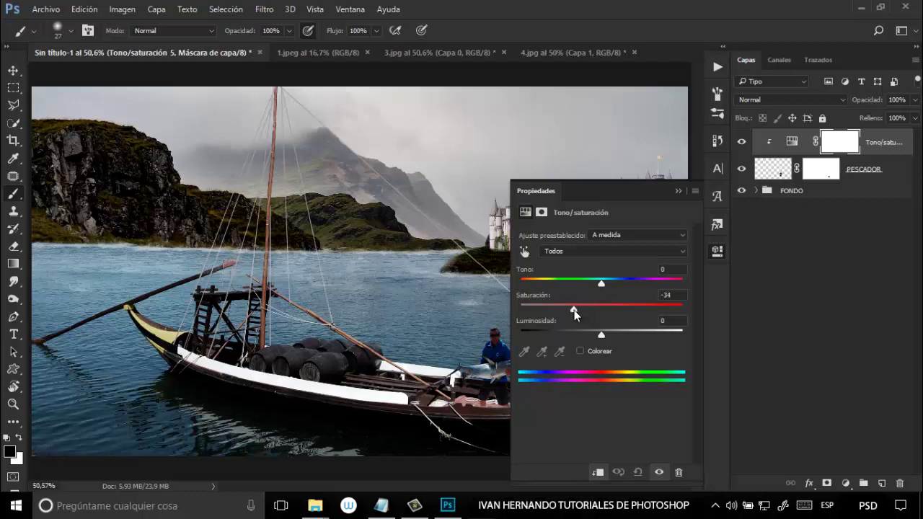
left_click_drag(614, 191, 341, 153)
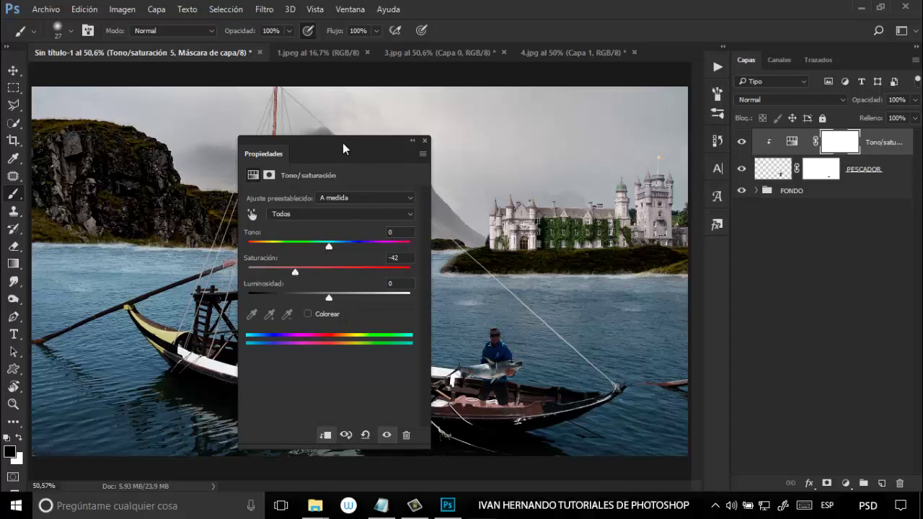
left_click_drag(343, 148, 721, 258)
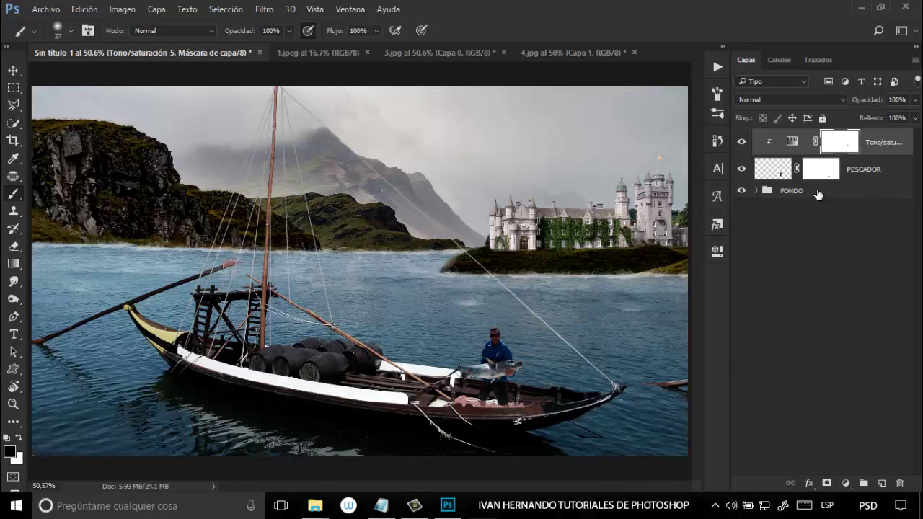
Create a new layer directly above the FONDO group and name it SOMBRA
left_click(861, 193)
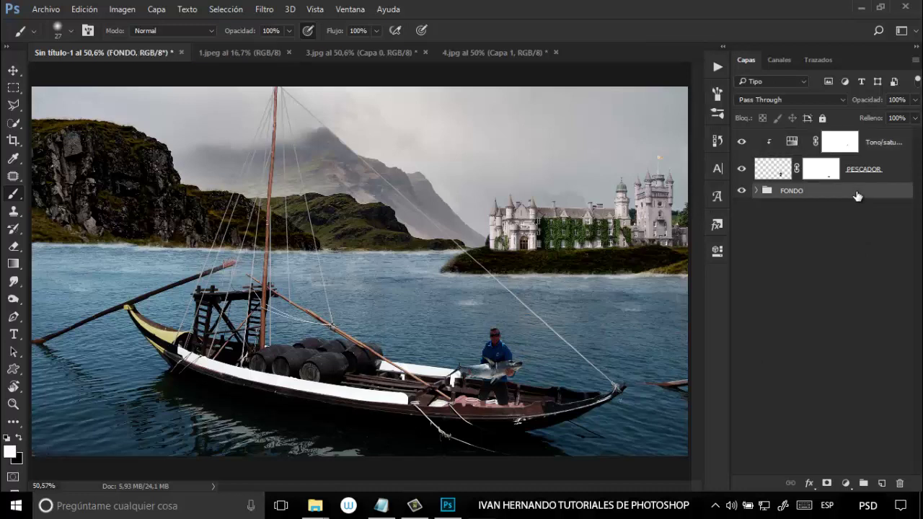
left_click(883, 483)
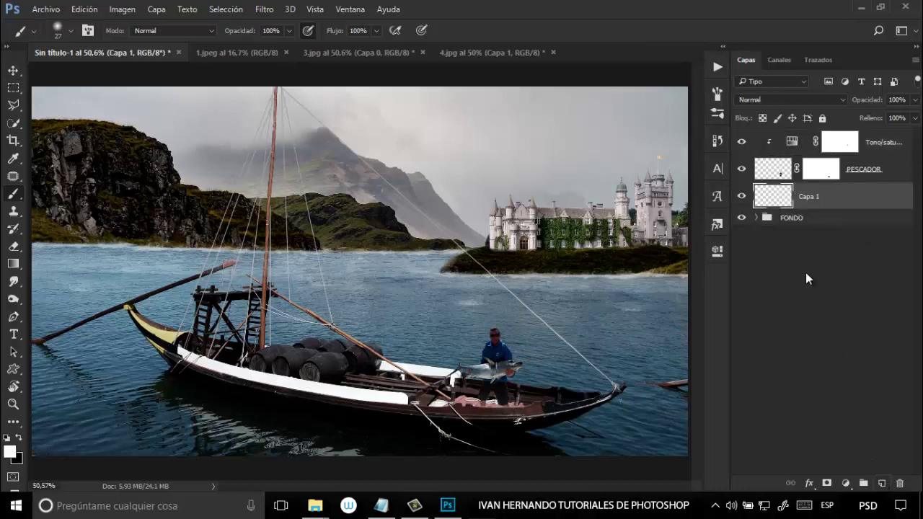
double_click(809, 196)
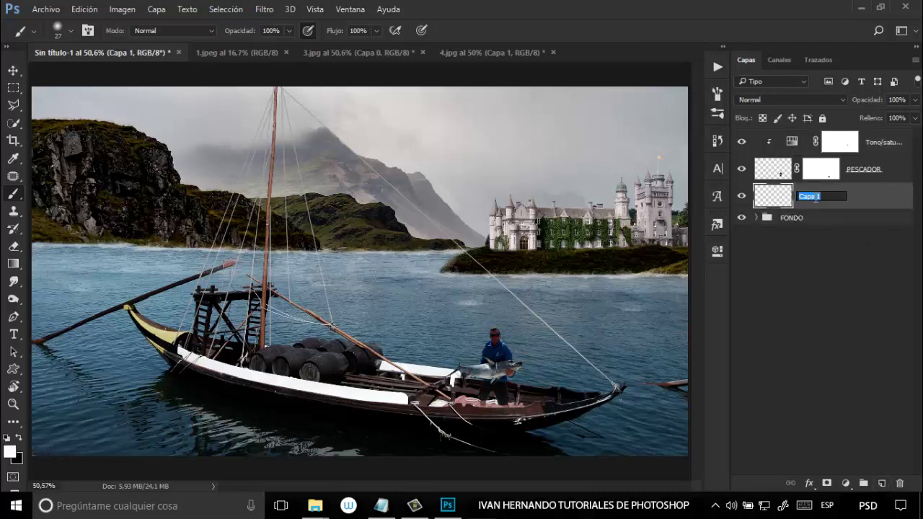
type("SOMBRA")
key("Return")
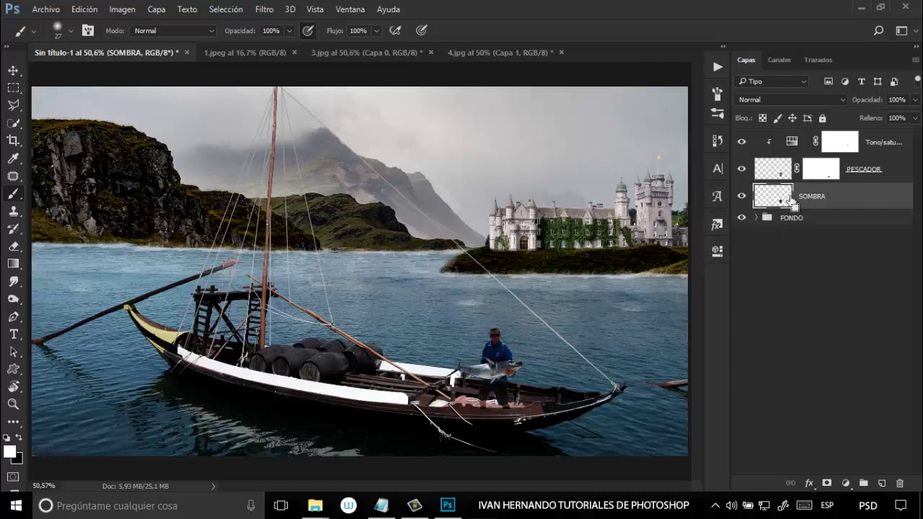
Squash the fisherman's shadow on SOMBRA to 31.38% height and rotate it about 4°
key("ctrl+t")
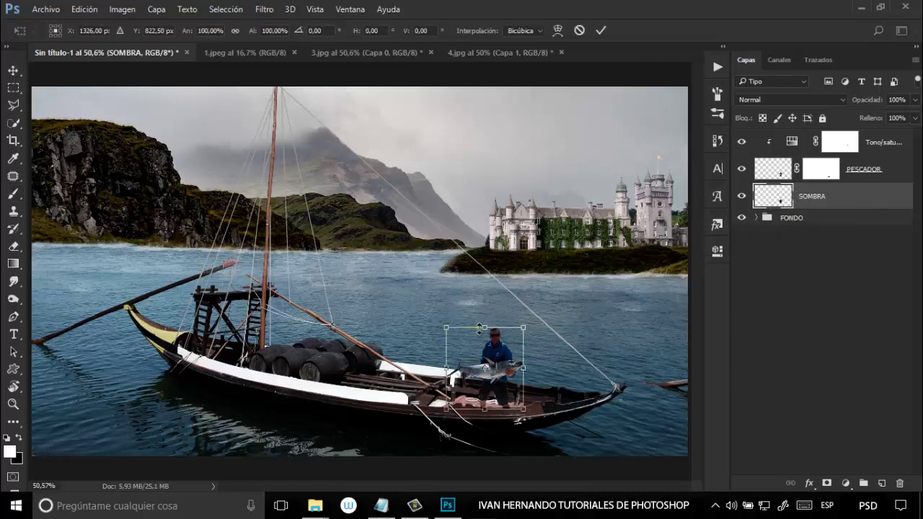
left_click_drag(480, 328, 484, 380)
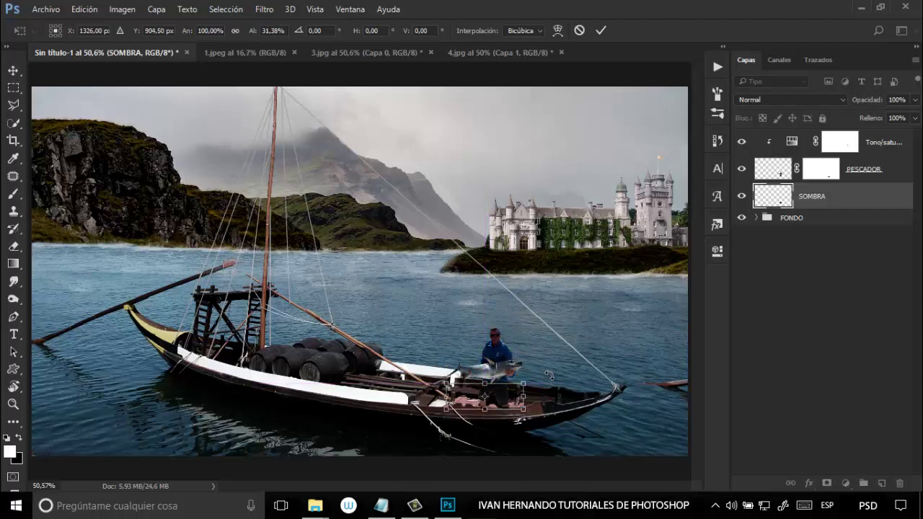
left_click_drag(550, 375, 552, 379)
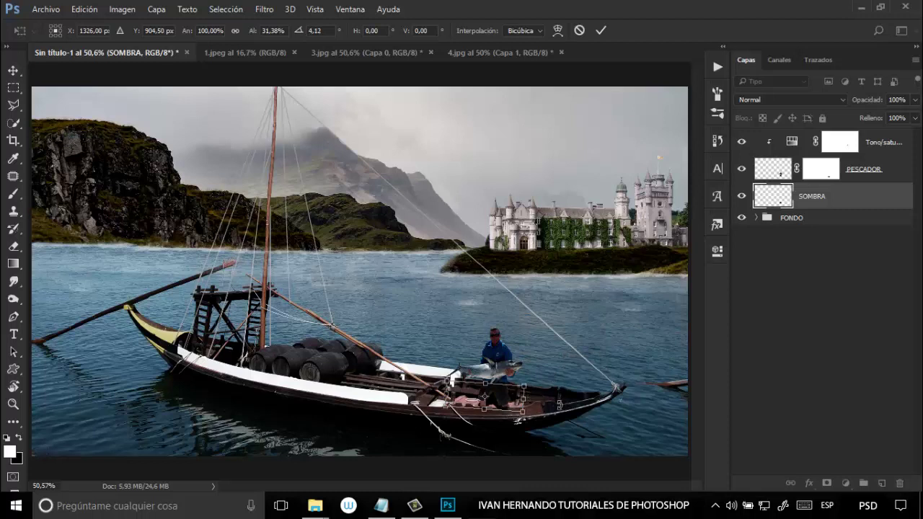
left_click(601, 30)
key("b")
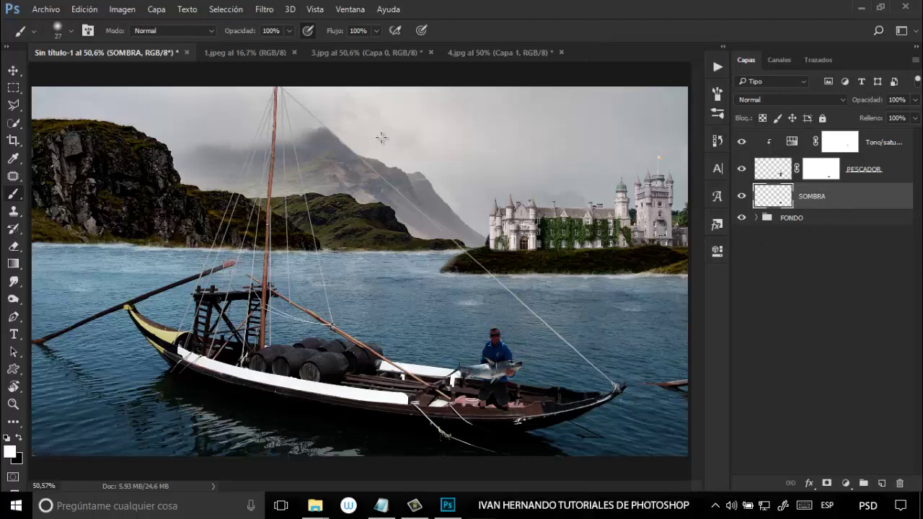
Apply a Gaussian blur with a 2-pixel radius to the SOMBRA layer
left_click(264, 11)
mouse_move(355, 165)
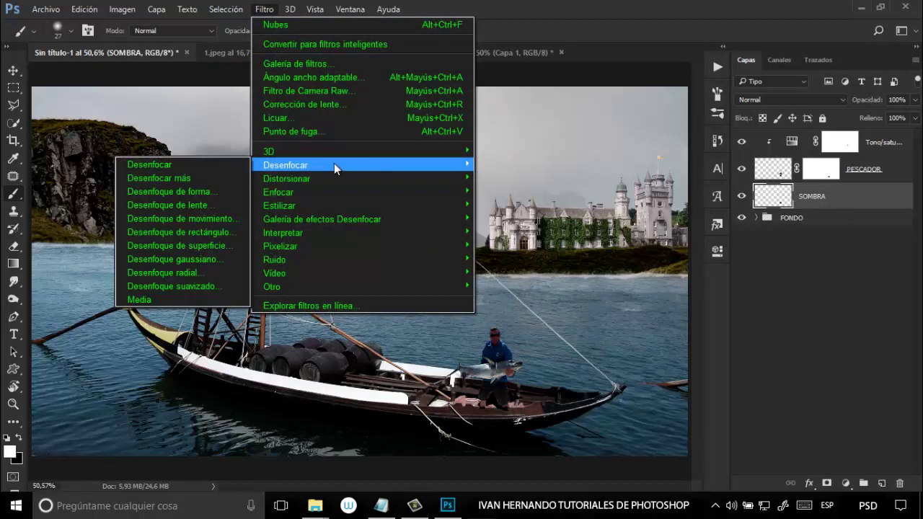
left_click(173, 259)
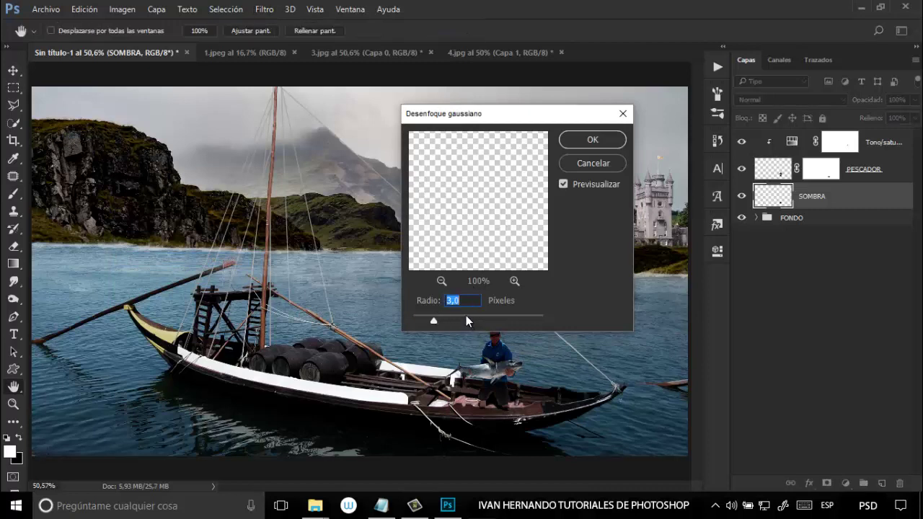
type("2")
left_click(581, 144)
key("b")
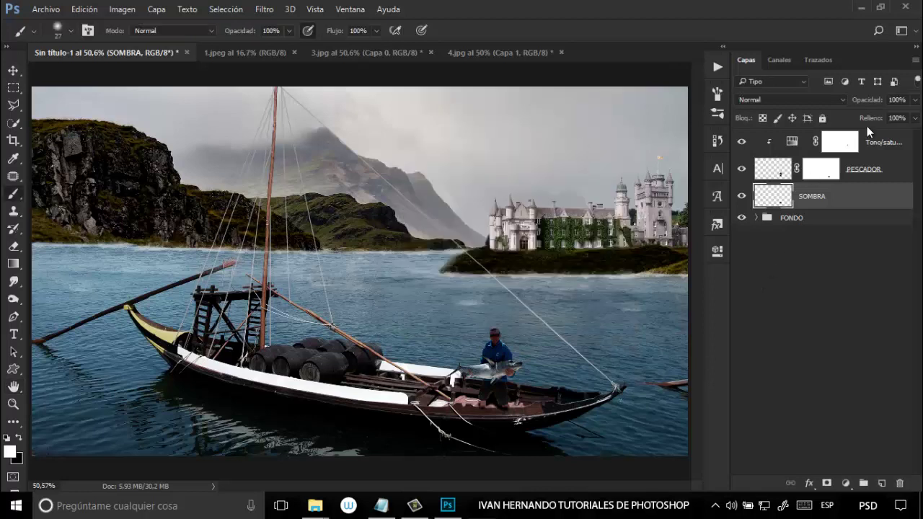
Reduce the SOMBRA layer's opacity to 66%
left_click(915, 99)
left_click_drag(911, 119, 894, 127)
left_click(719, 304)
Clean up the shadow around the fisherman's legs on SOMBRA with a soft 22 px Eraser
key("ctrl+plus")
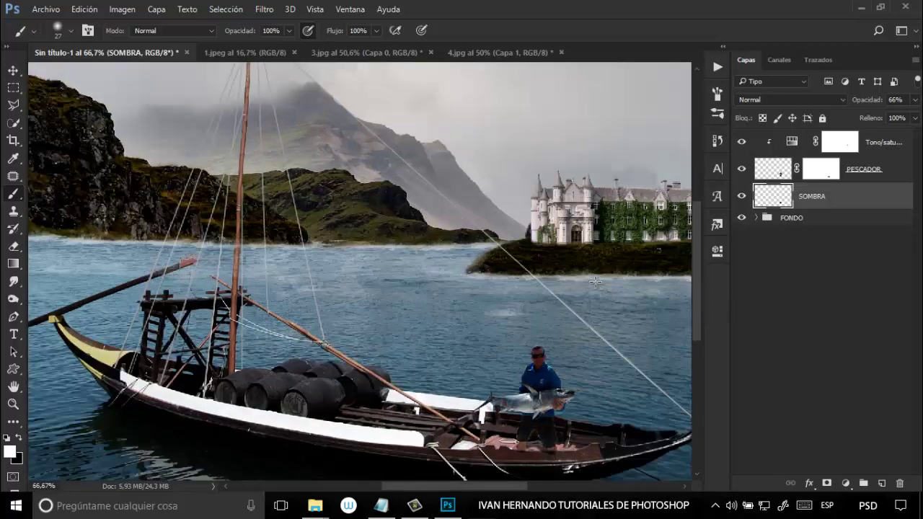
key("ctrl+plus")
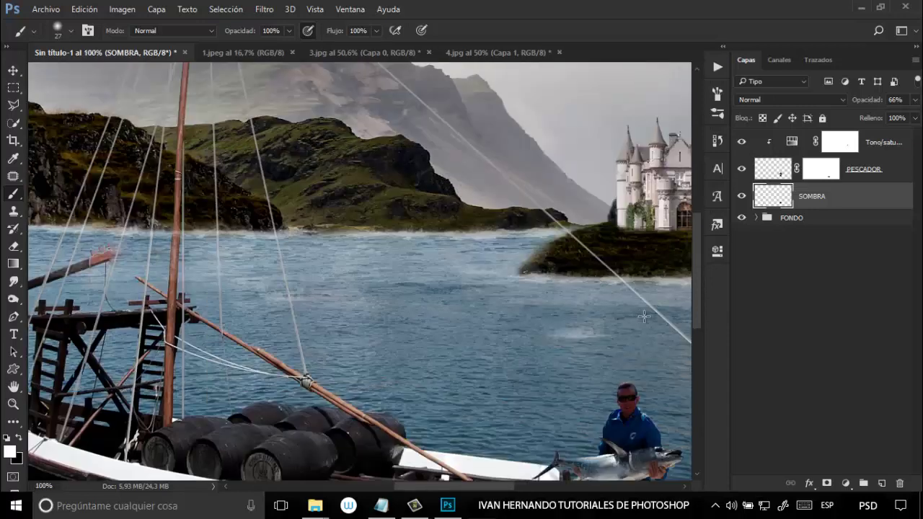
left_click_drag(697, 312, 685, 362)
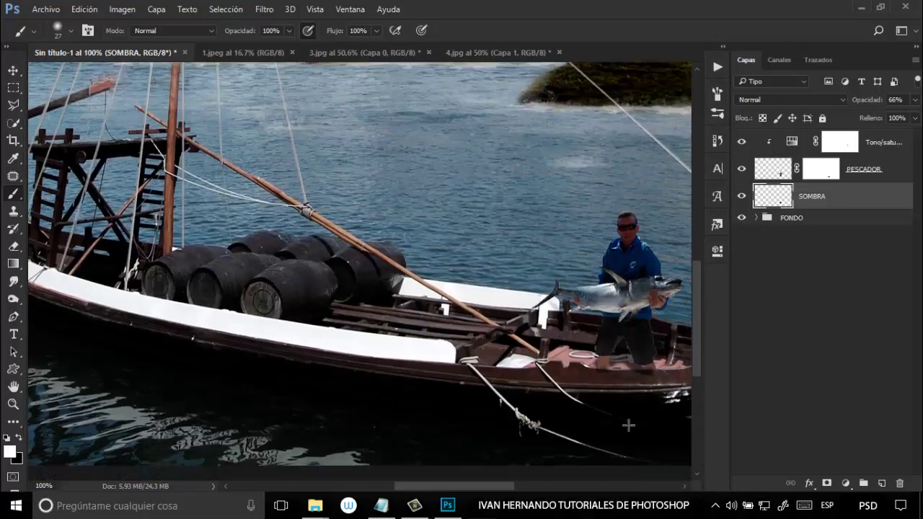
left_click_drag(489, 491, 519, 491)
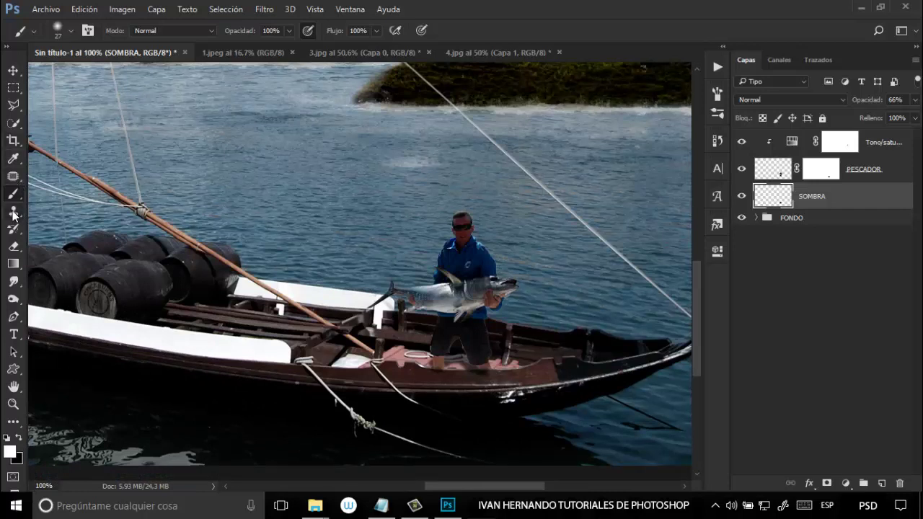
left_click(14, 247)
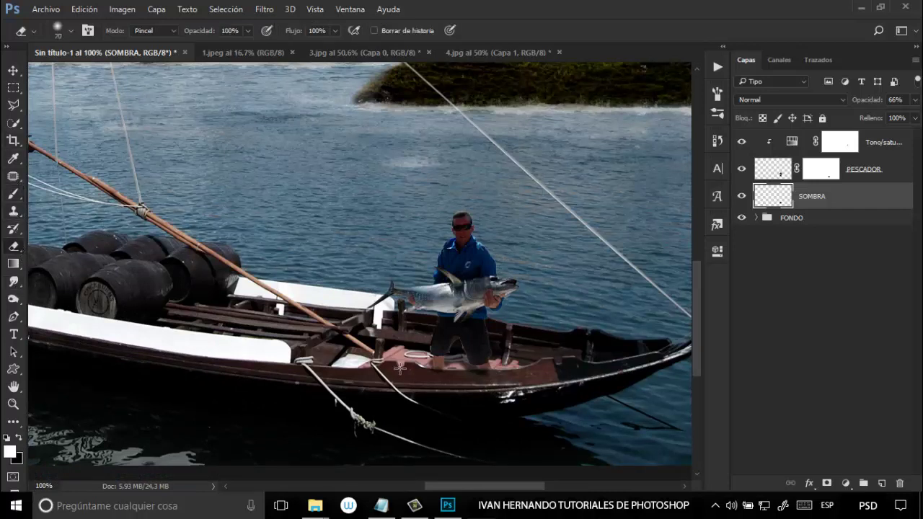
right_click(440, 375, "alt")
left_click(13, 70)
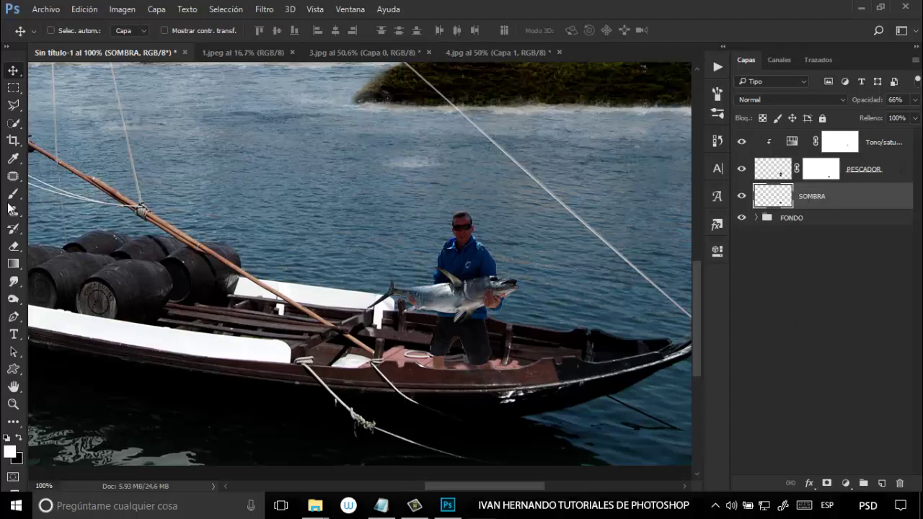
left_click(13, 248)
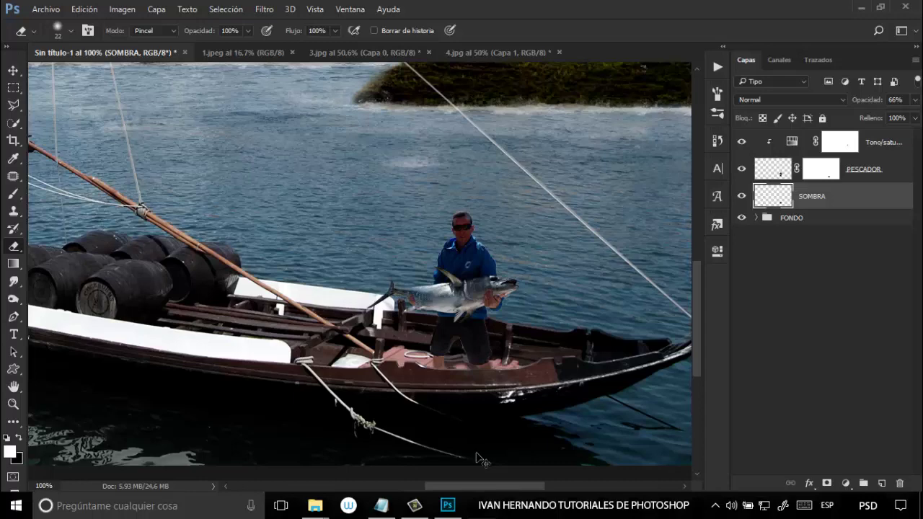
key("ctrl+0")
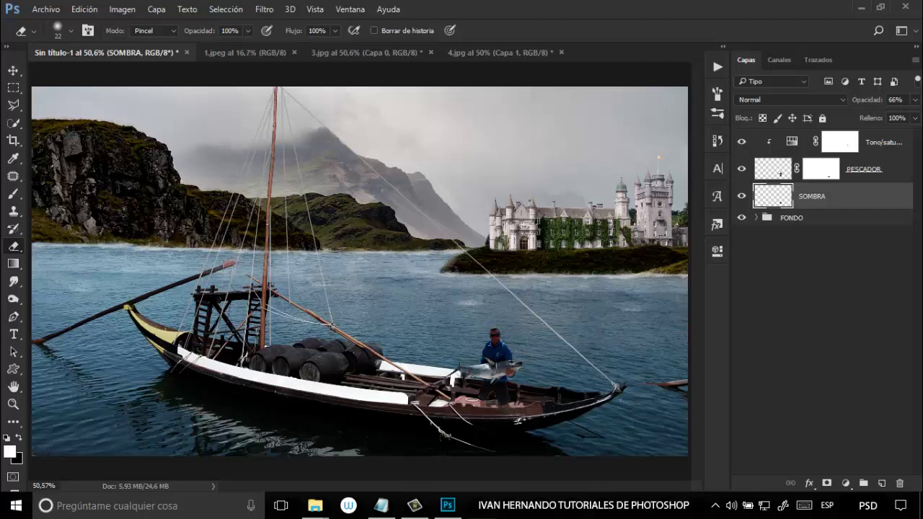
Group the Hue/Saturation adjustment, PESCADOR and SOMBRA layers and name the group PESCADOR
left_click(904, 142)
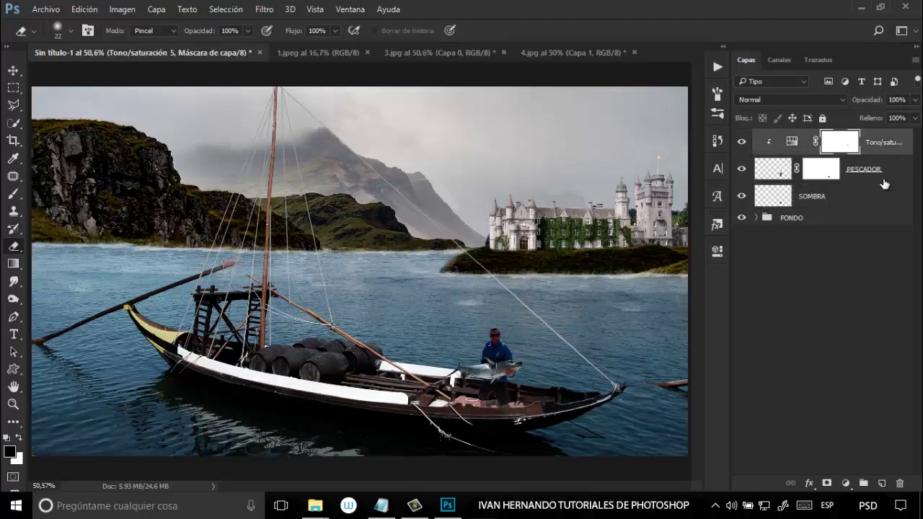
left_click(881, 190, "shift")
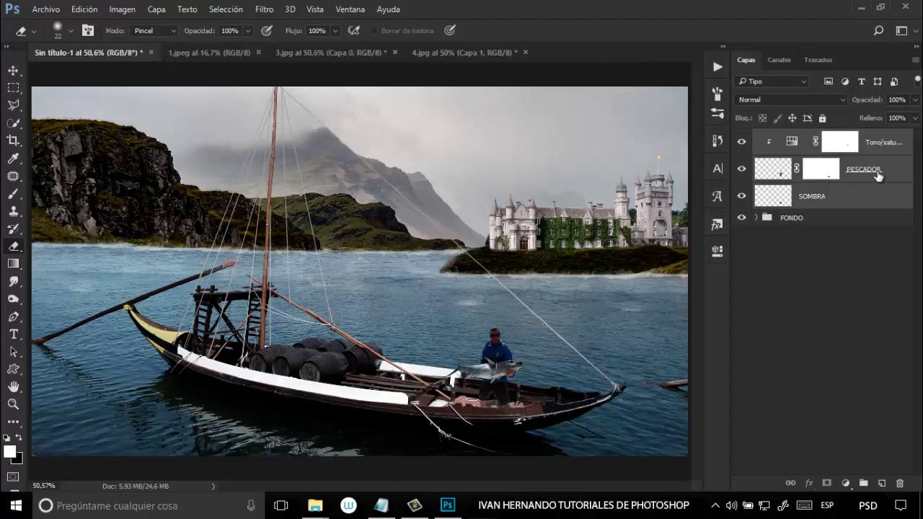
key("ctrl+g")
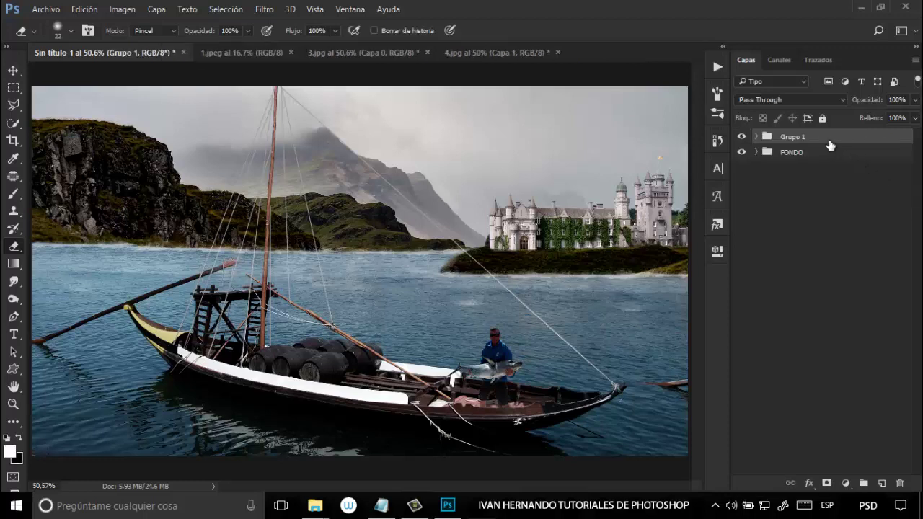
double_click(793, 137)
type("PESCADOR")
key("Return")
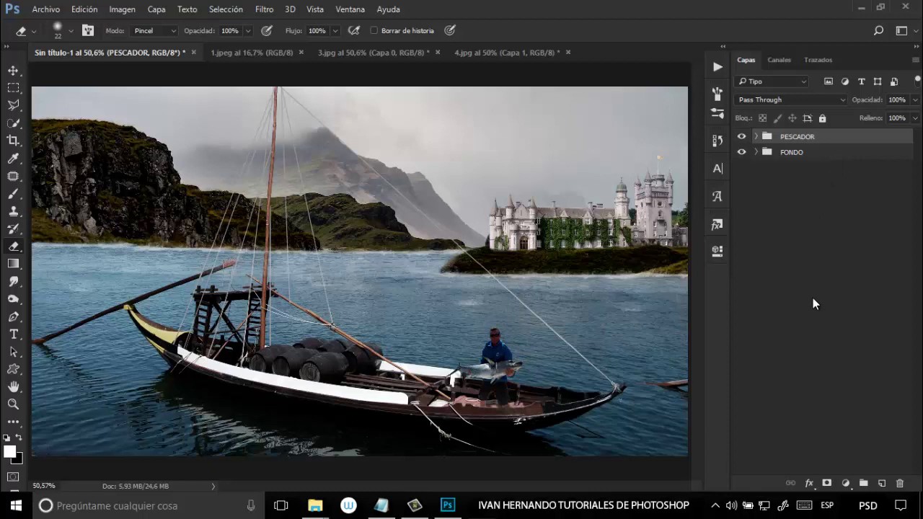
Create a new layer above the PESCADOR group and name it NIEBLA
left_click(882, 484)
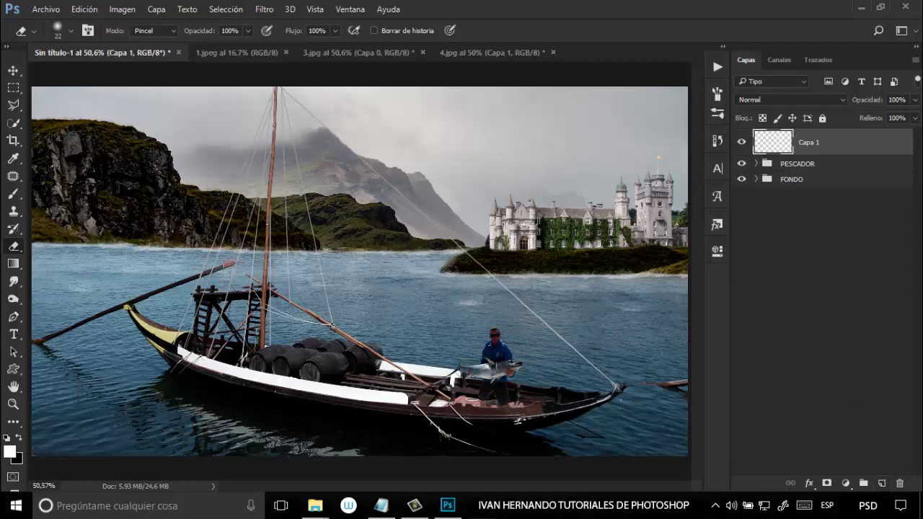
double_click(808, 143)
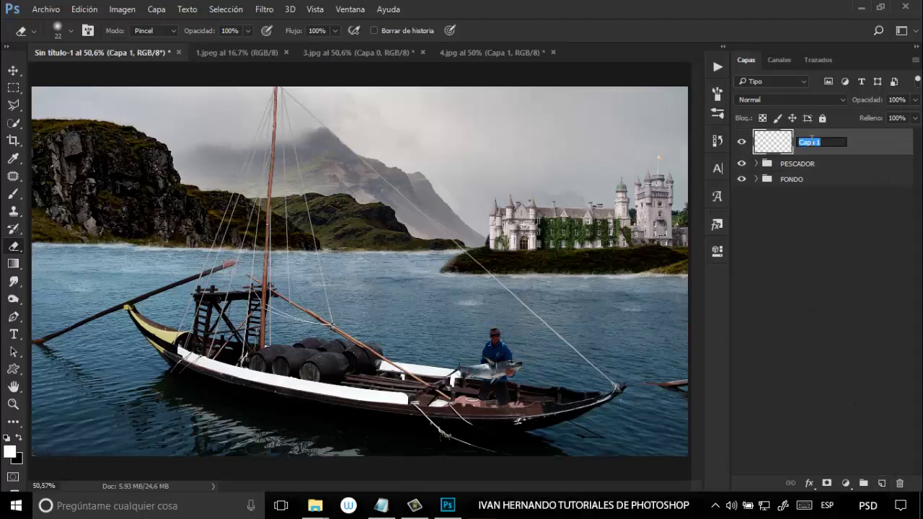
type("NIEBLA")
key("Return")
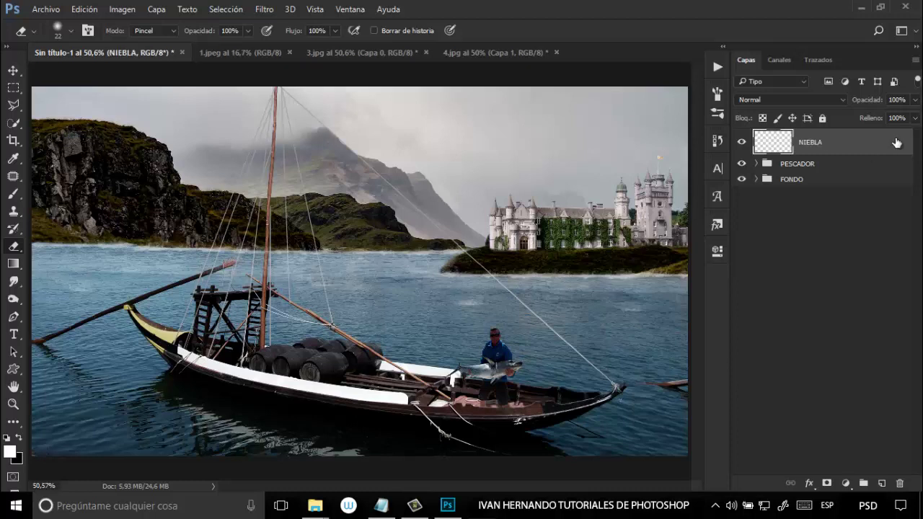
Fill the NIEBLA layer with a grey #737373 to transparent linear gradient running from the canvas's upper edge down to the boat
left_click(19, 264)
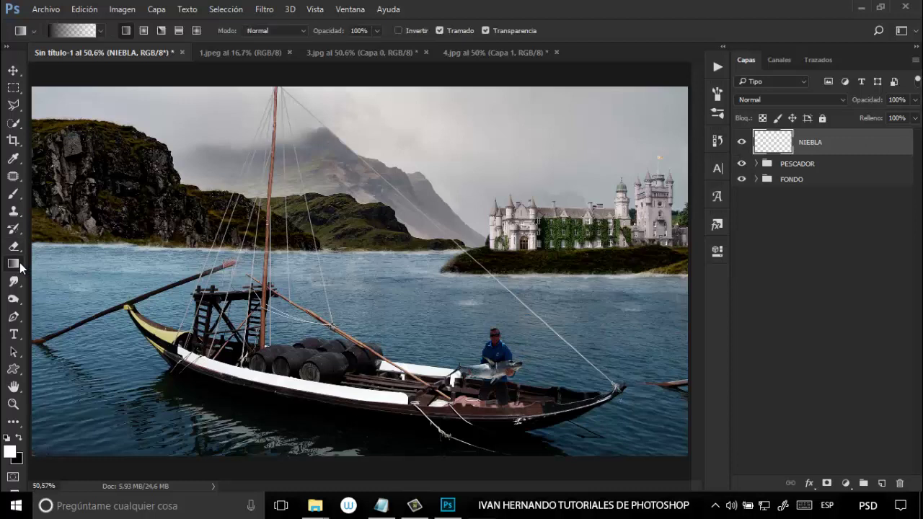
left_click(10, 452)
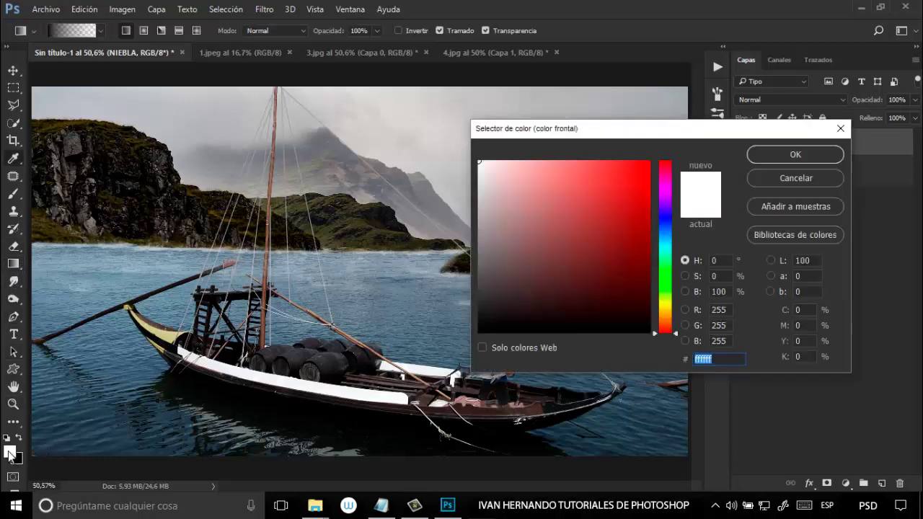
left_click(479, 255)
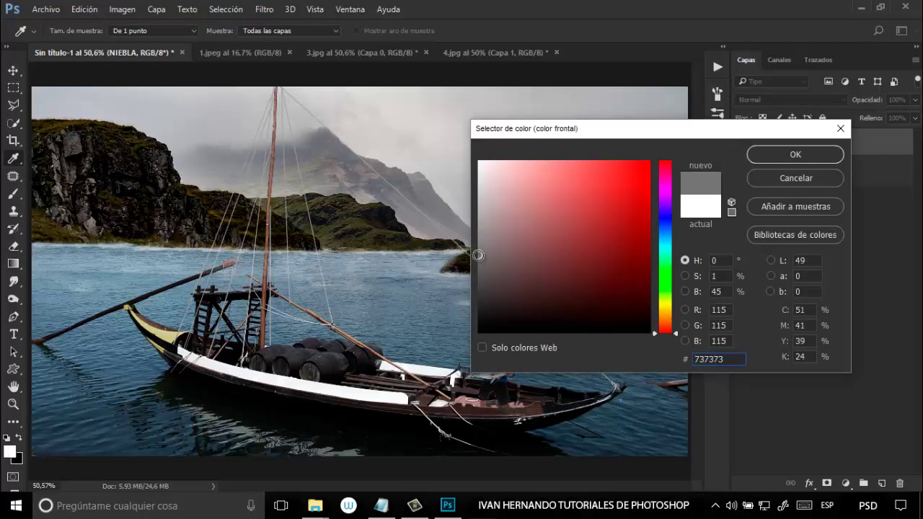
left_click(790, 155)
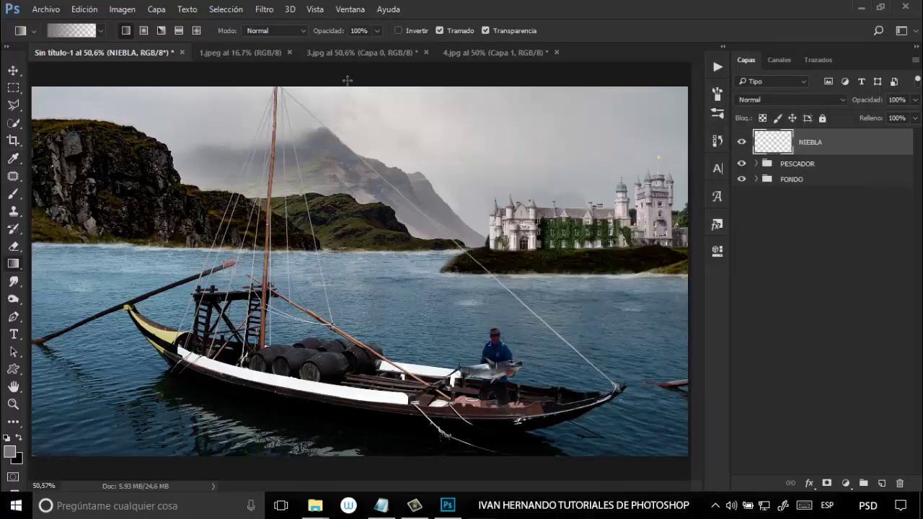
left_click_drag(347, 80, 350, 390)
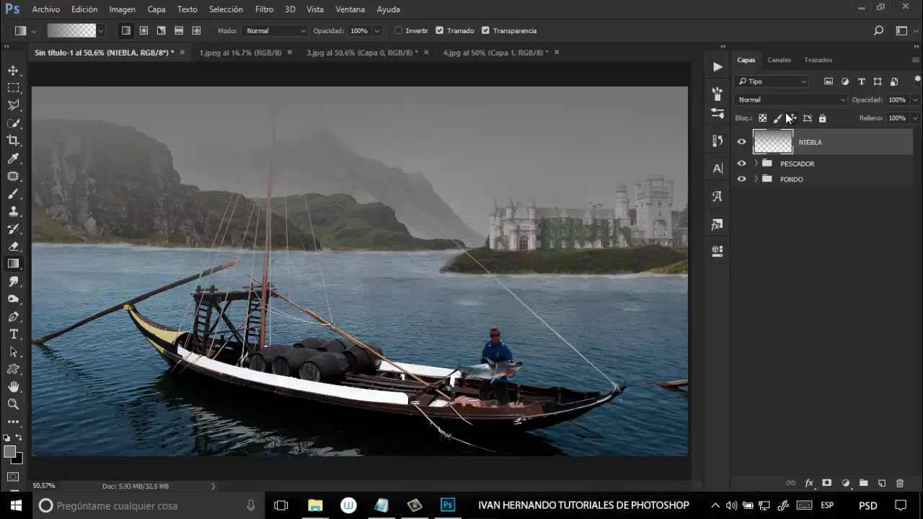
Set the NIEBLA layer's blend mode to Trama and compare the image with and without it
left_click(773, 97)
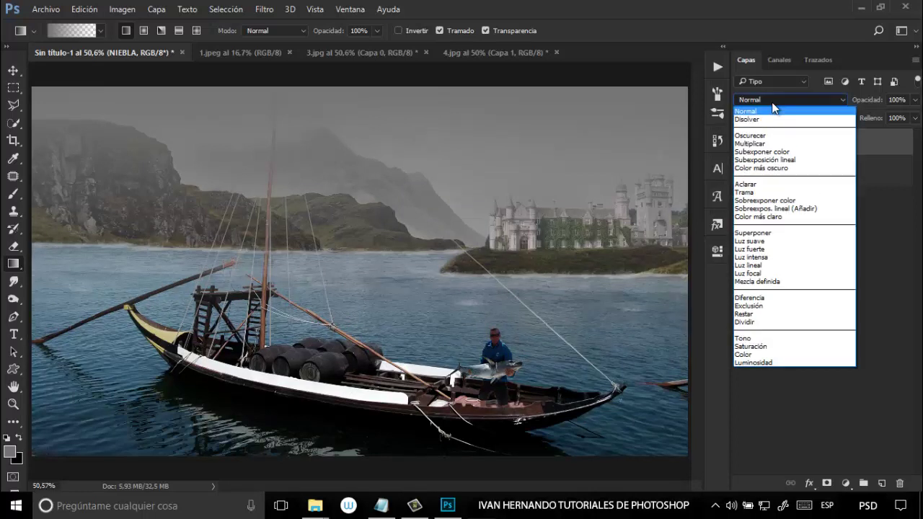
left_click(763, 191)
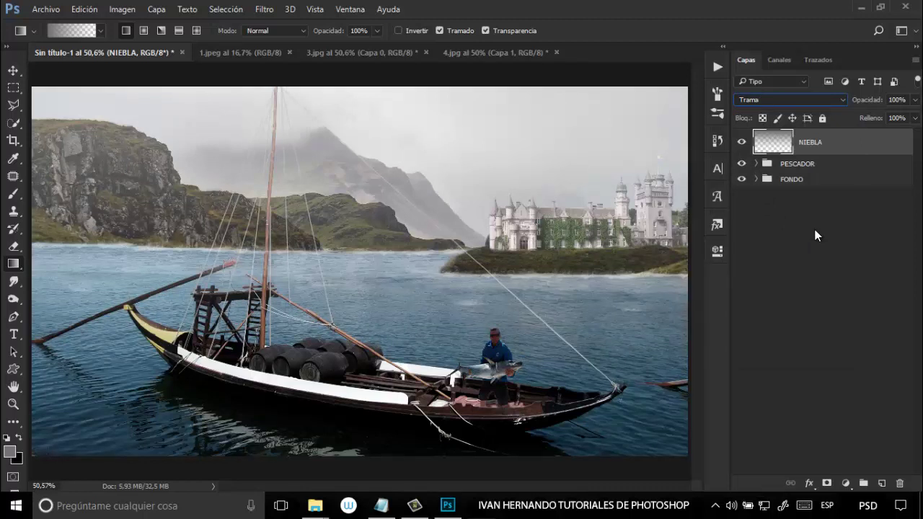
left_click(743, 143)
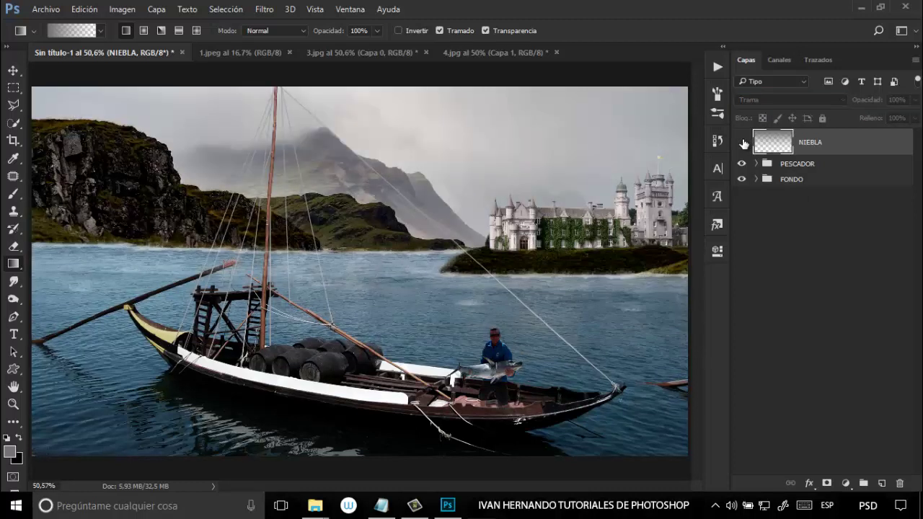
left_click(742, 142)
left_click(742, 143)
left_click(743, 143)
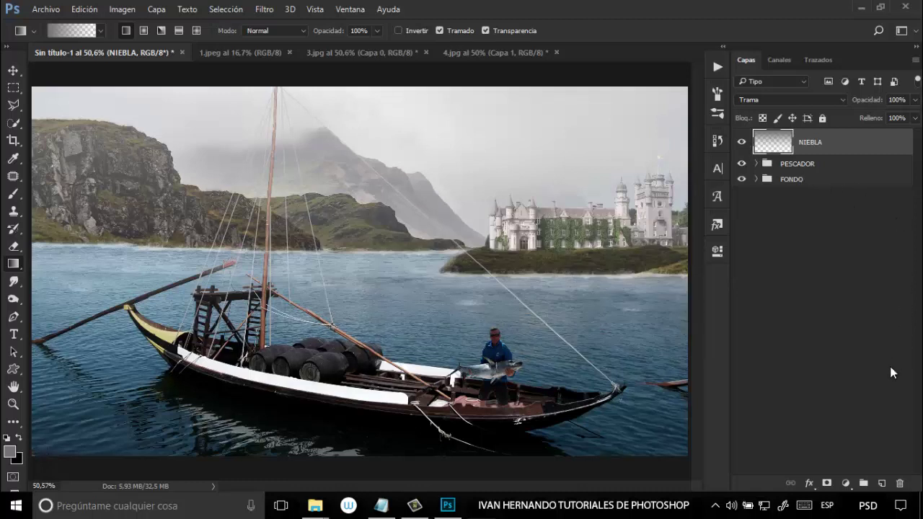
Create a new layer above NIEBLA and name it NIEBLA 1
left_click(881, 483)
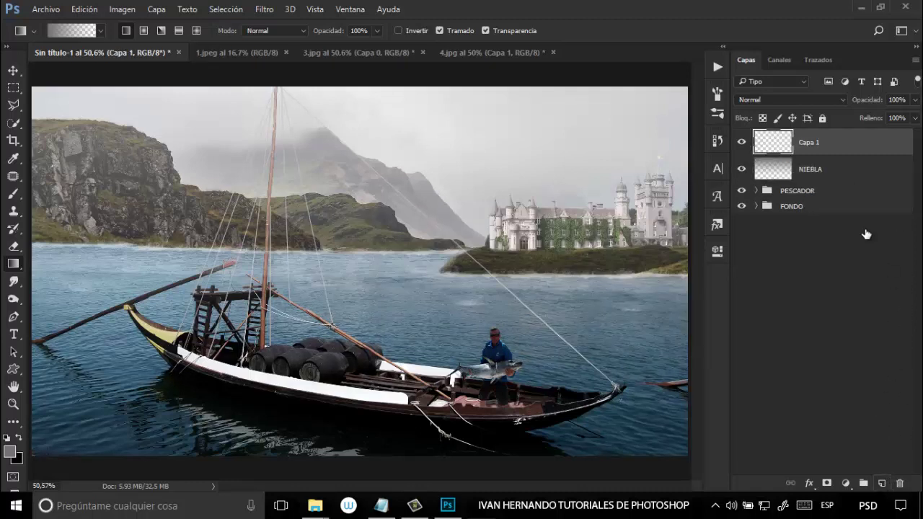
double_click(808, 143)
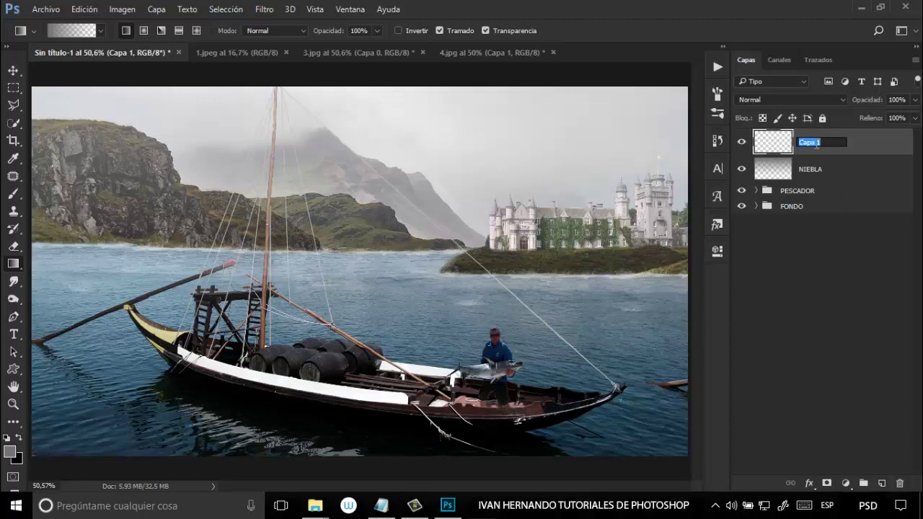
type("NIEBLA")
left_click(883, 149)
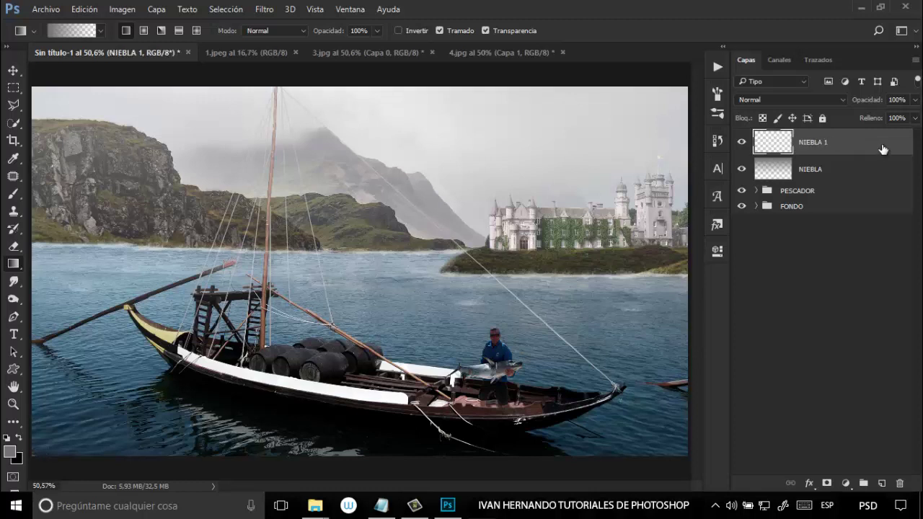
Set white as foreground and black as background colour, and make a rectangular selection over the middle of the image
left_click(16, 95)
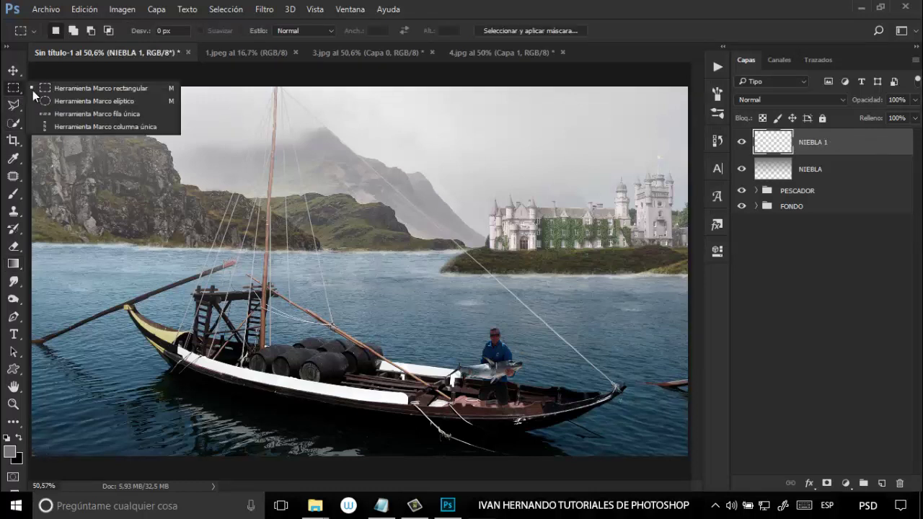
left_click(54, 91)
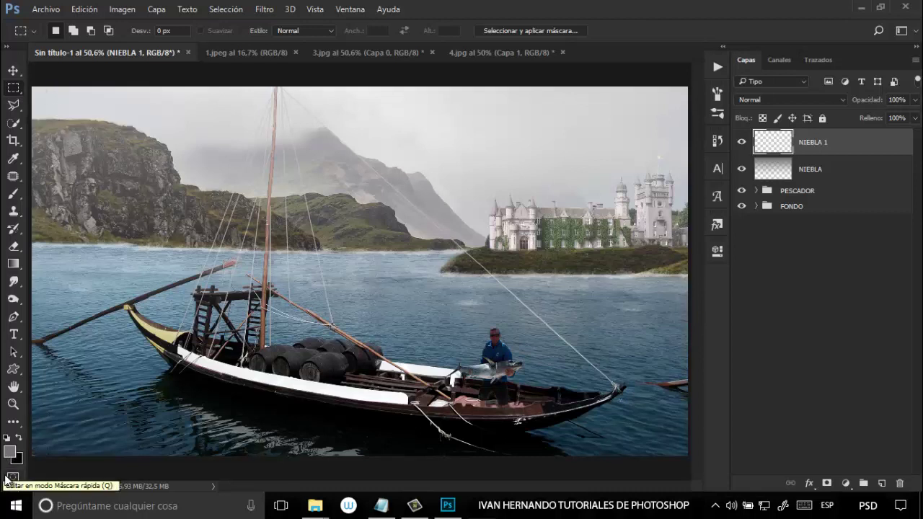
key("d")
key("x")
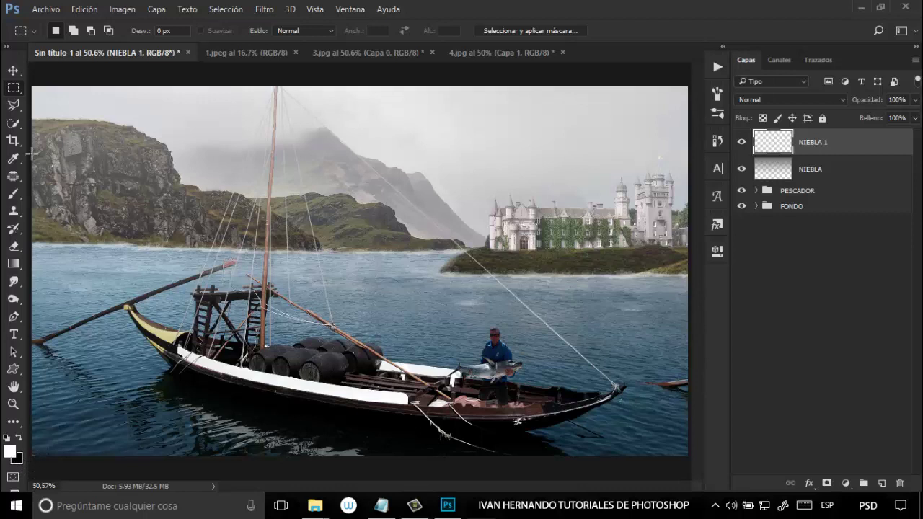
right_click(12, 92)
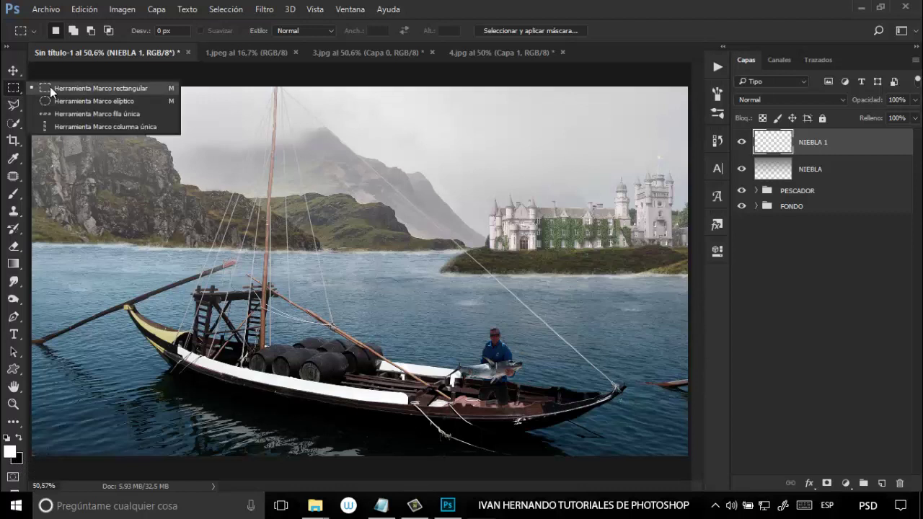
left_click(50, 91)
left_click_drag(194, 183, 506, 381)
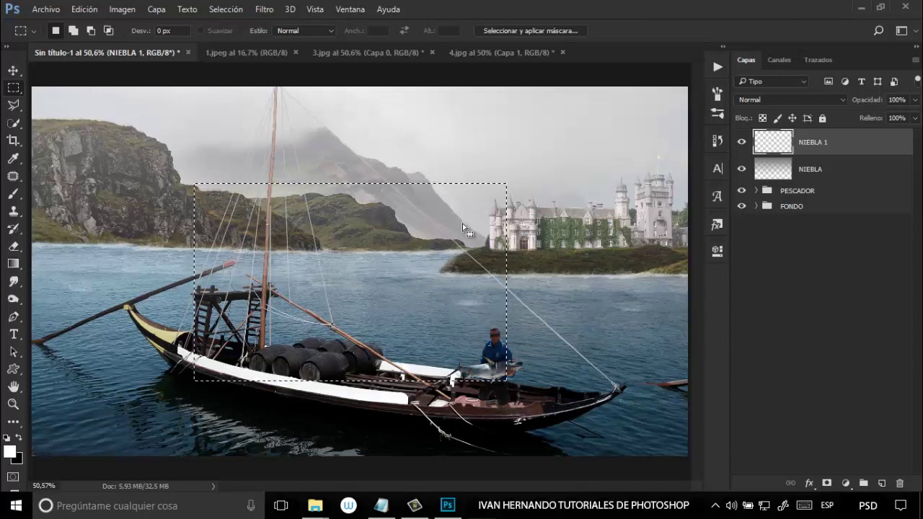
Render the Nubes filter inside the rectangular selection on NIEBLA 1 and remove the selection
left_click(264, 10)
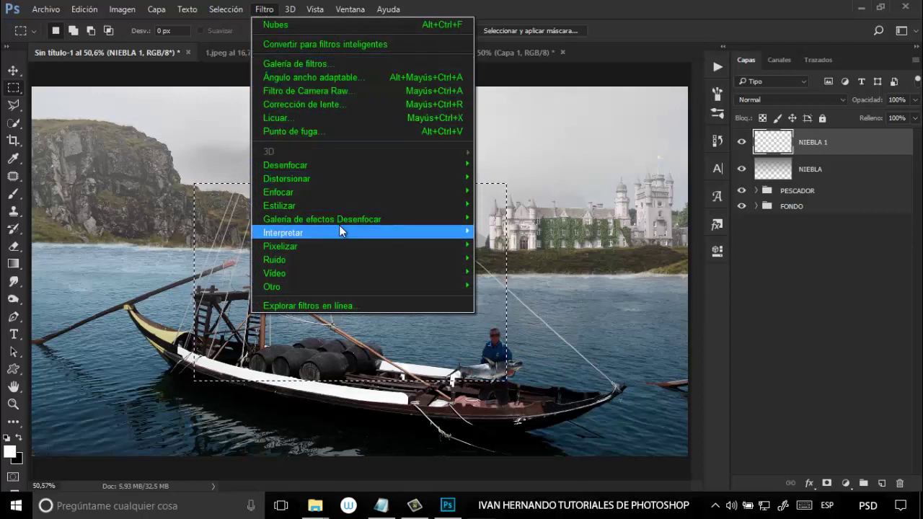
mouse_move(339, 231)
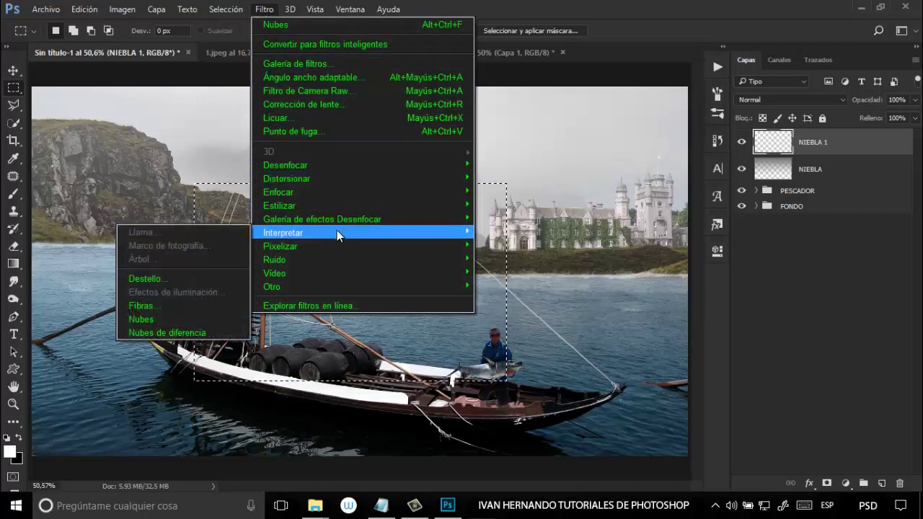
left_click(176, 317)
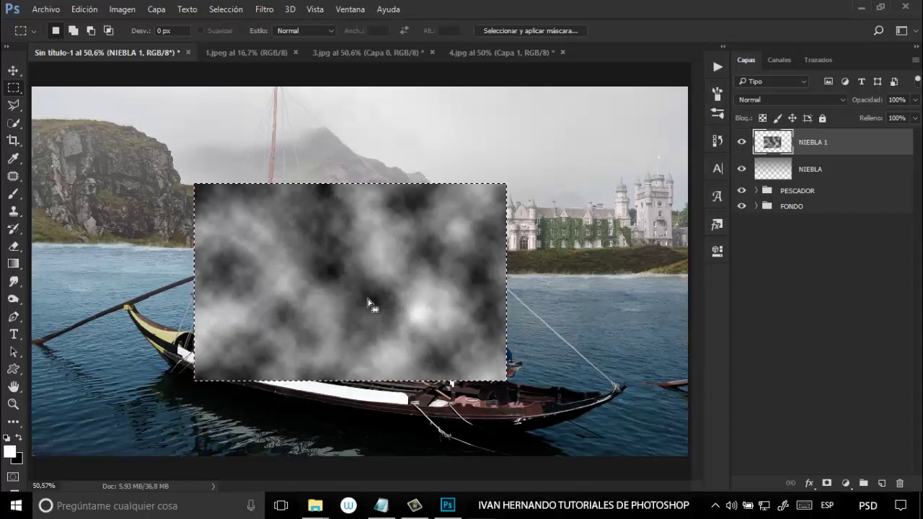
key("ctrl+d")
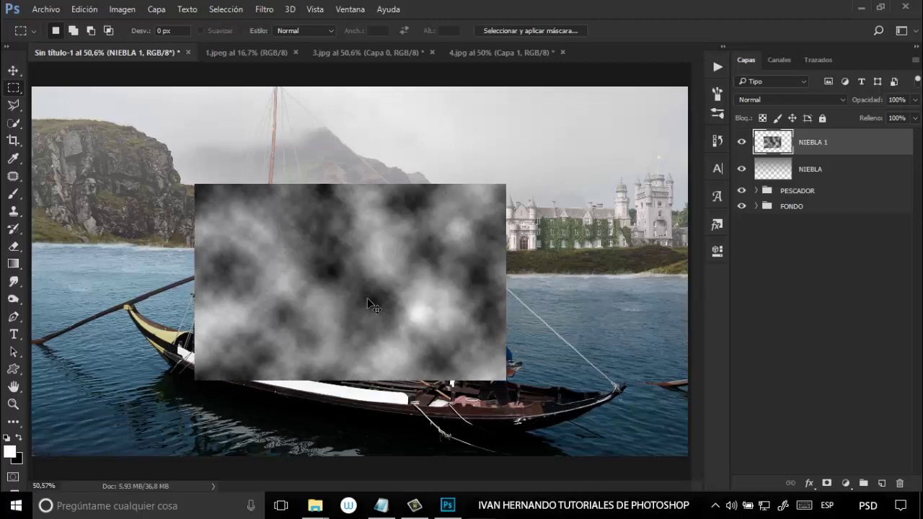
Scale the clouds on NIEBLA 1 proportionally to 231% with Free Transform so they cover the whole canvas
key("ctrl+minus")
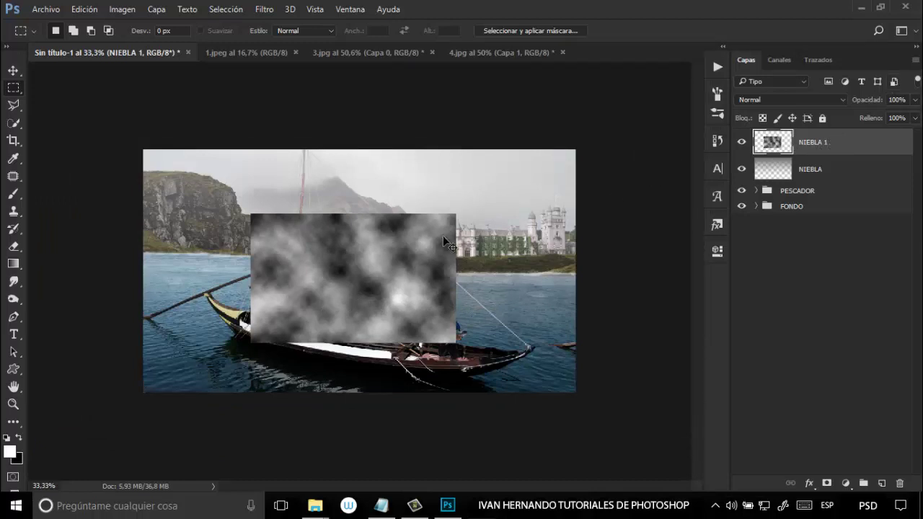
key("ctrl+t")
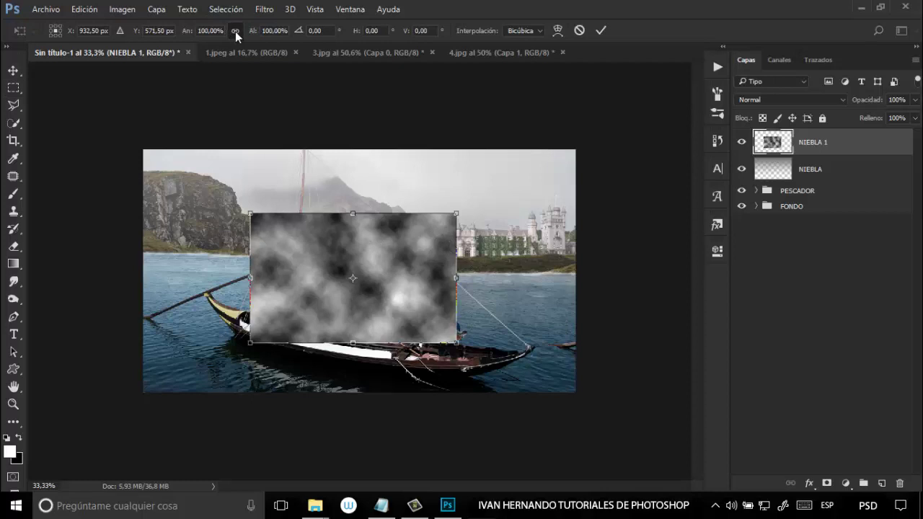
left_click_drag(181, 33, 276, 44)
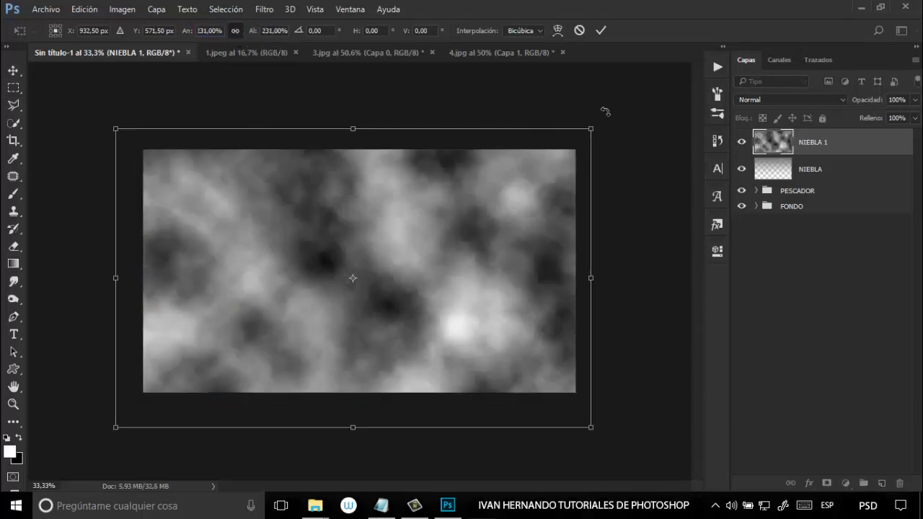
left_click(603, 30)
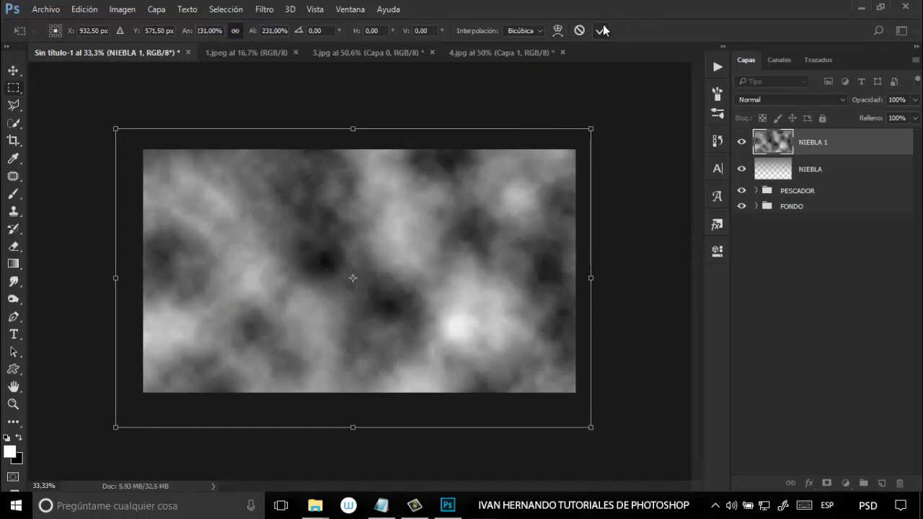
key("ctrl+0")
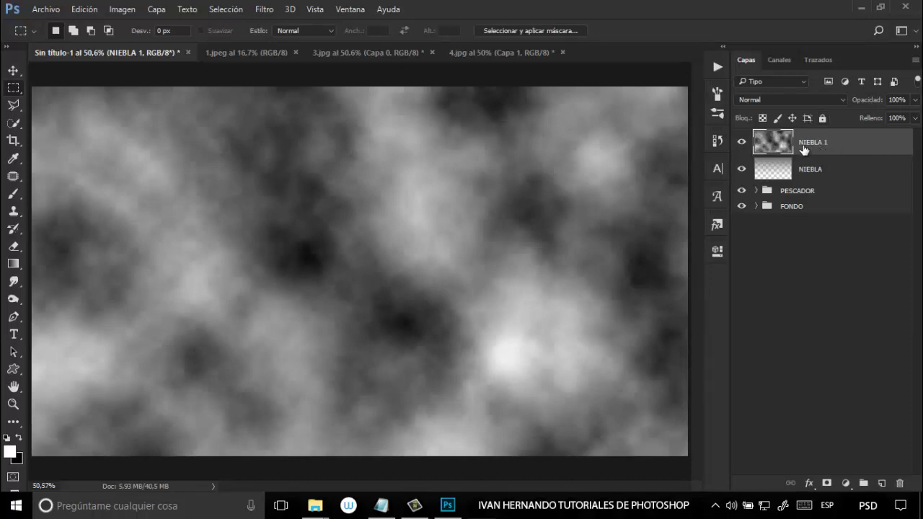
Set NIEBLA 1's blend mode to Trama and its opacity to 50%, and compare the image with and without the layer
left_click(776, 100)
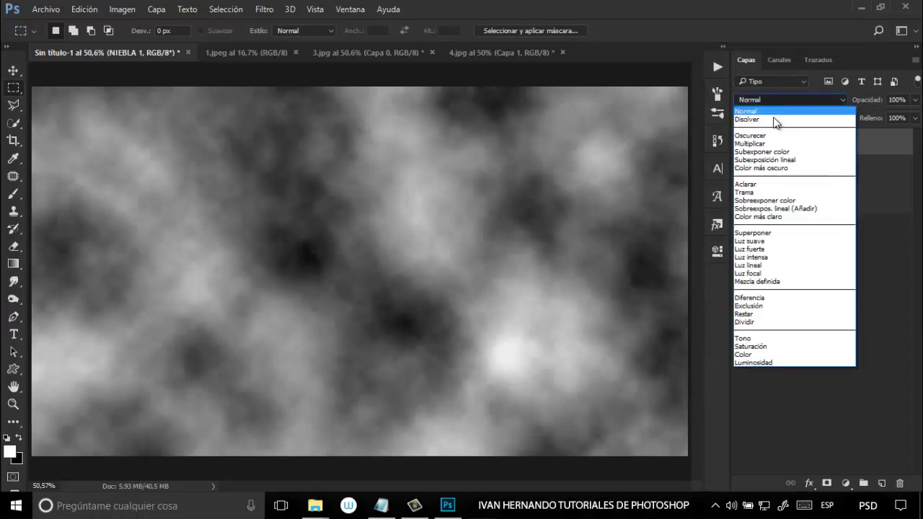
left_click(760, 193)
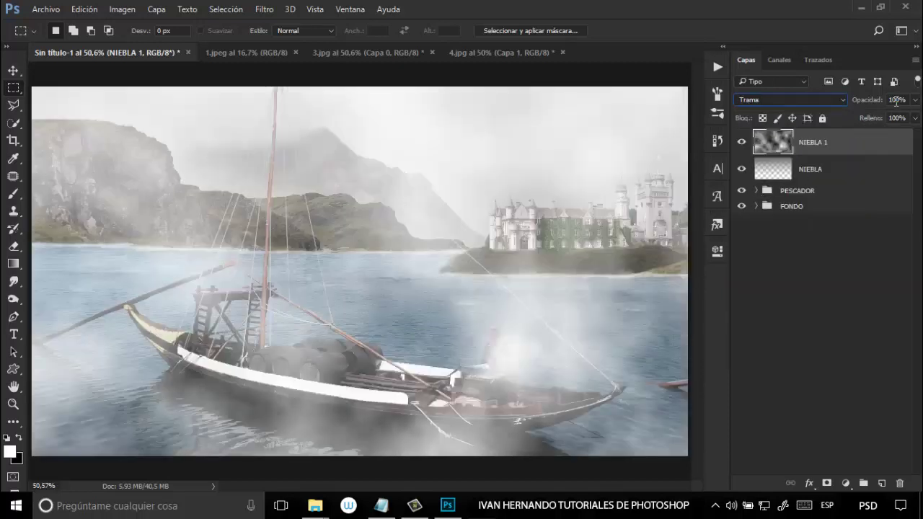
left_click(897, 101)
type("50")
key("Return")
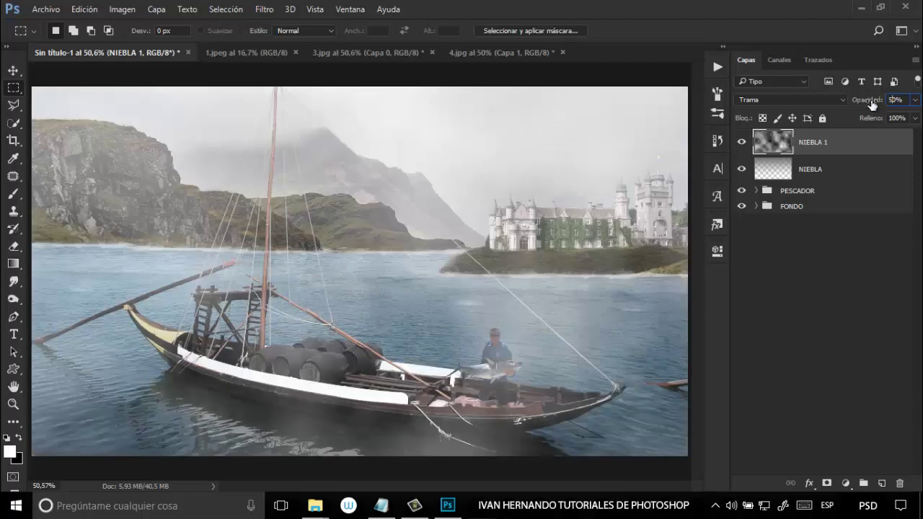
left_click(742, 142)
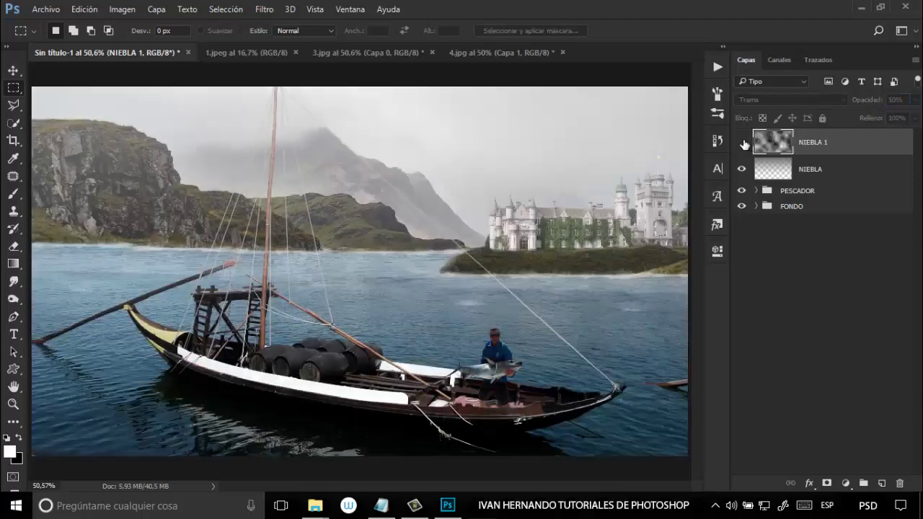
left_click(745, 144)
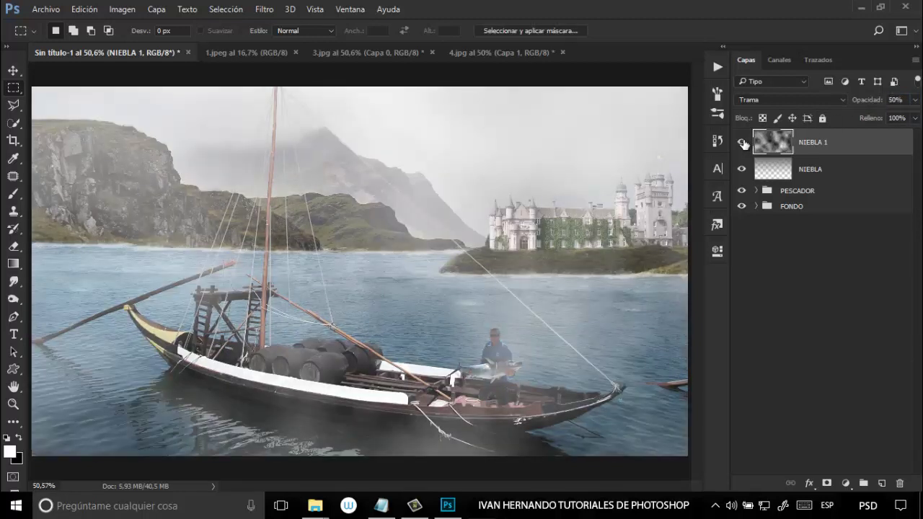
left_click(744, 144)
left_click(744, 145)
left_click(743, 144)
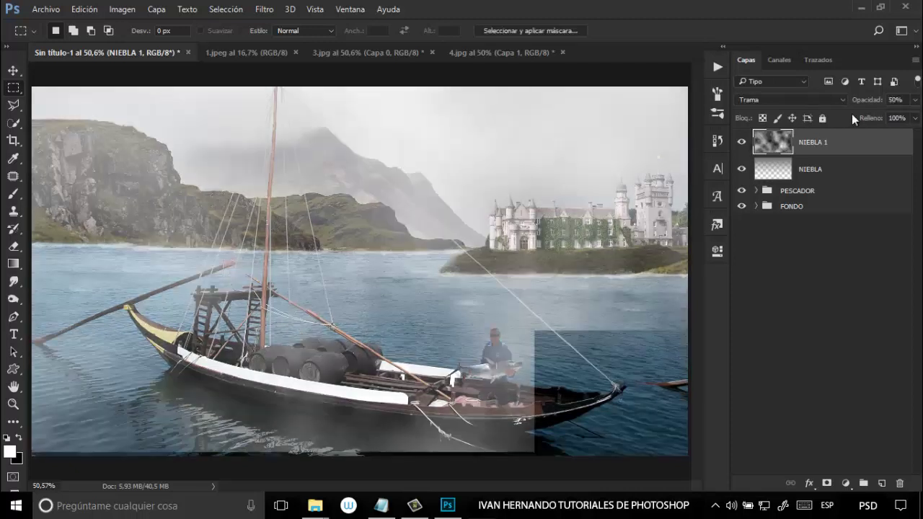
Reduce NIEBLA 1's opacity to 40% and check its effect by toggling the layer's visibility
left_click(895, 100)
type("40")
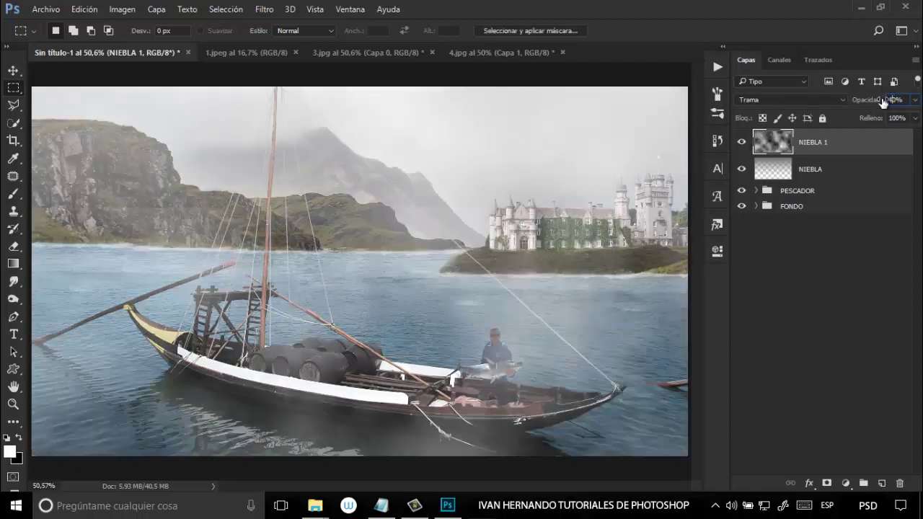
left_click(743, 143)
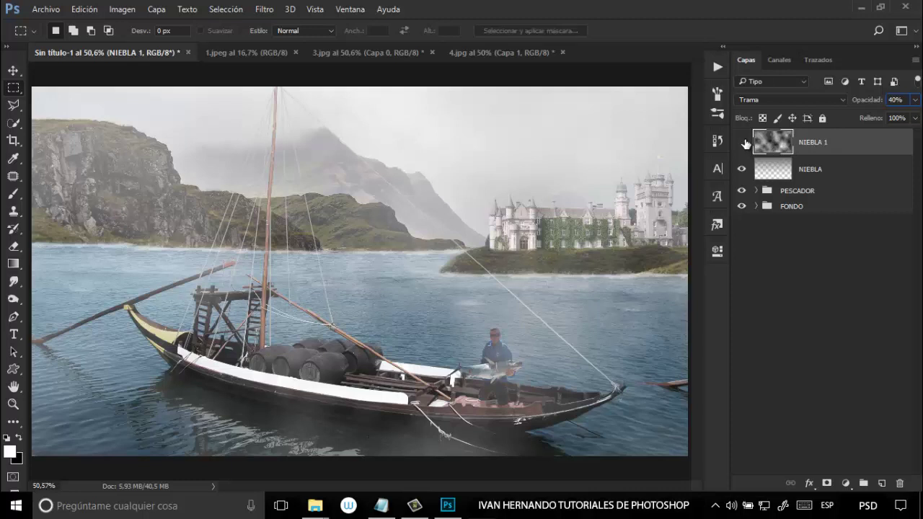
left_click(742, 143)
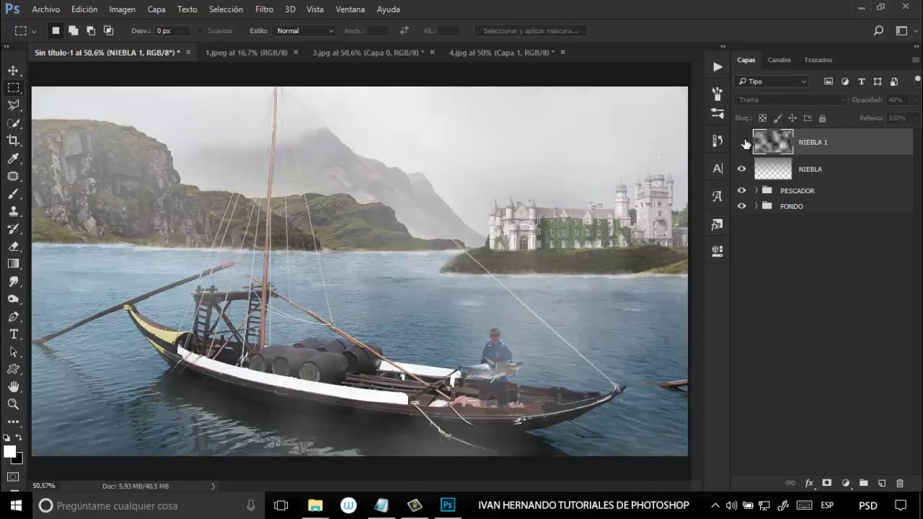
Compare the image with and without NIEBLA 1, then add a white layer mask to that layer
left_click(742, 142)
left_click(742, 143)
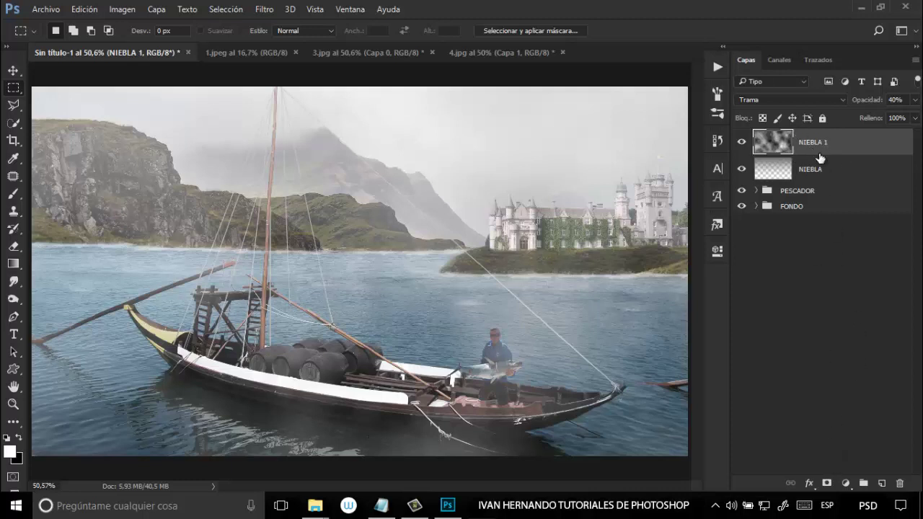
left_click(827, 483)
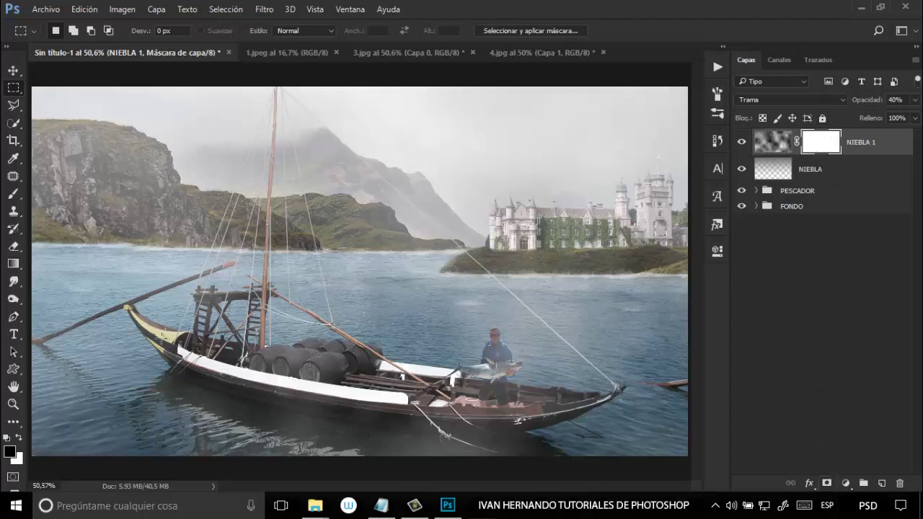
Set the foreground color to grey 828282 and draw foreground-to-transparent linear gradients upward on NIEBLA 1's mask from the lower edge of the image
left_click(10, 451)
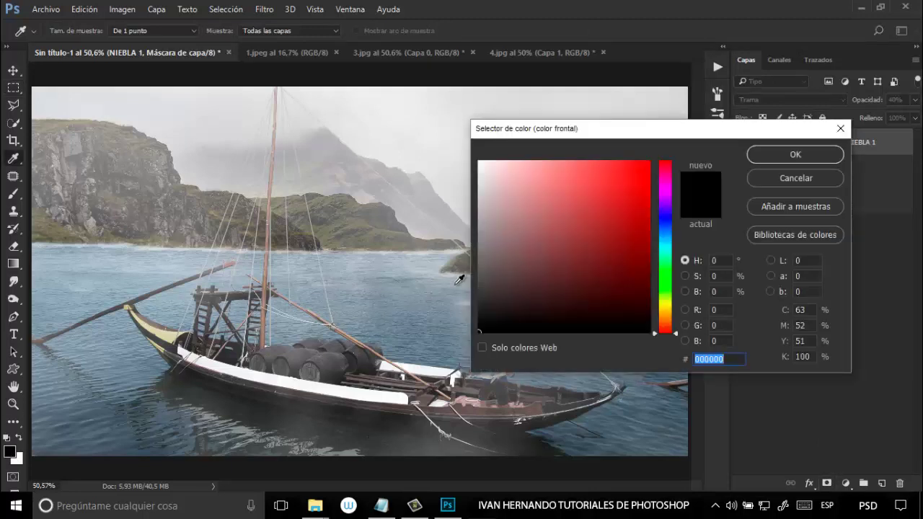
left_click(478, 245)
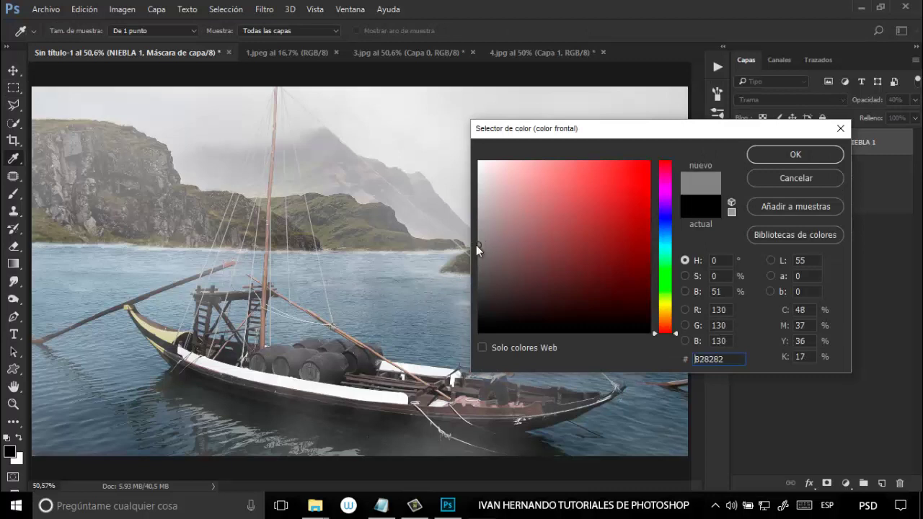
left_click(794, 156)
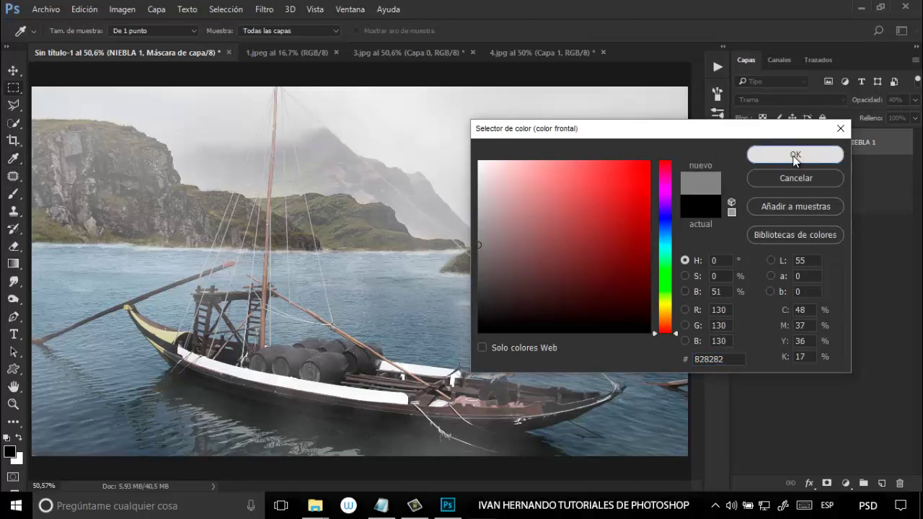
left_click(13, 264)
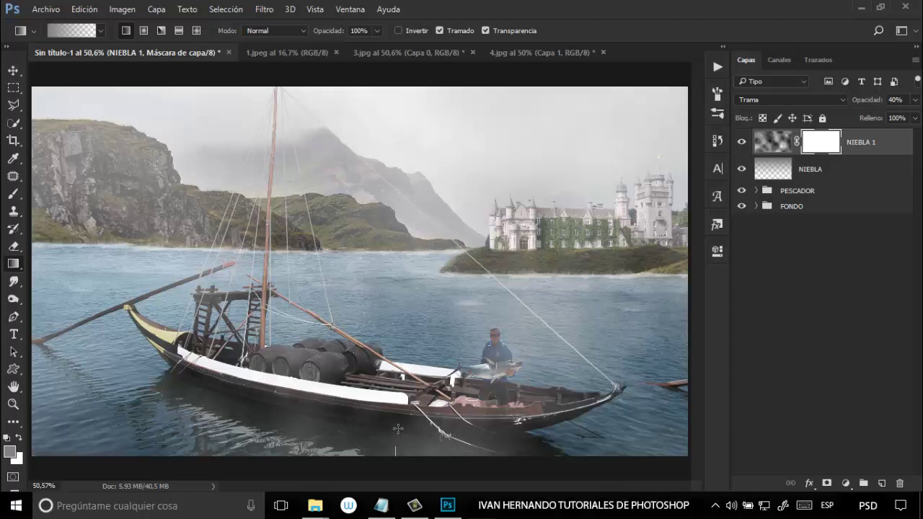
left_click_drag(398, 430, 390, 238)
left_click_drag(393, 205, 395, 209)
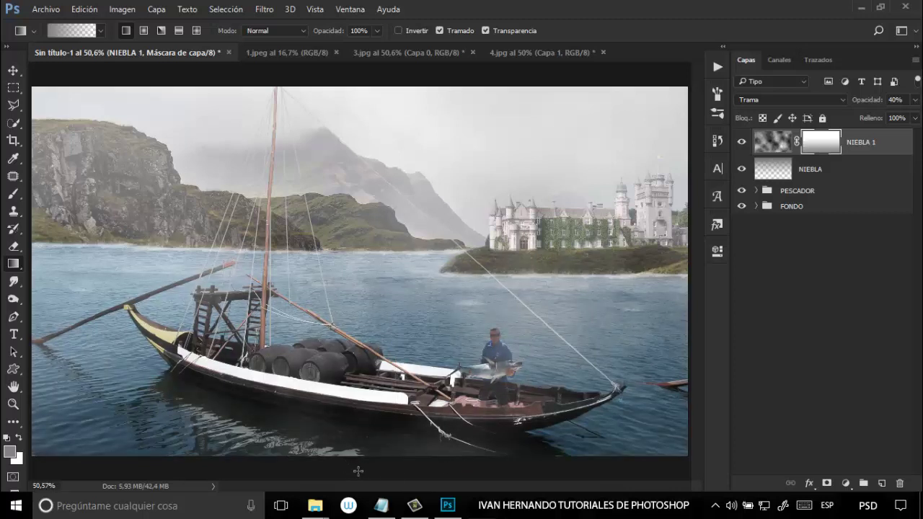
left_click_drag(363, 455, 373, 283)
Check the gradient's effect by disabling and re-enabling NIEBLA 1's mask and by toggling the layer's visibility
right_click(826, 147)
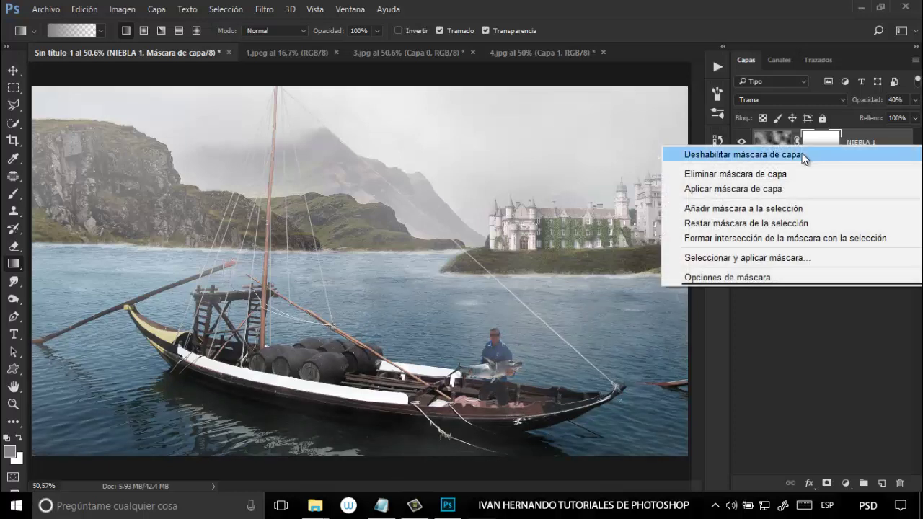
left_click(802, 153)
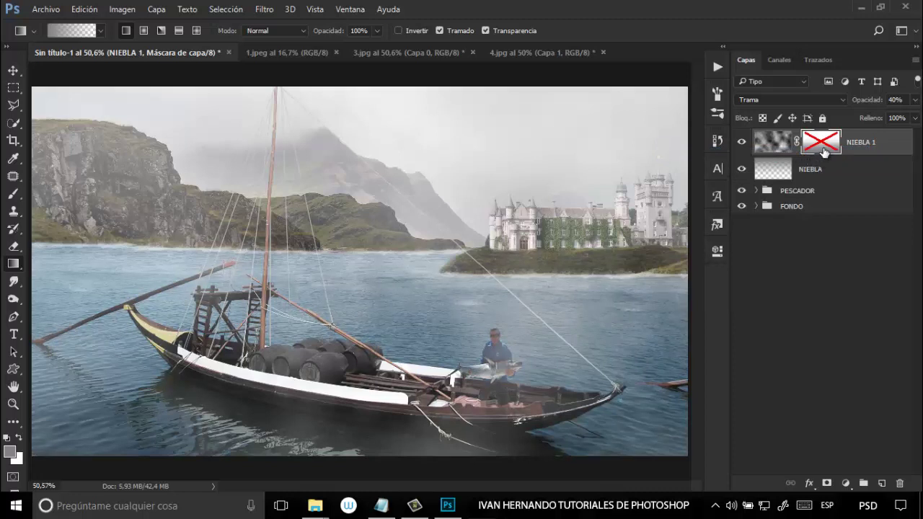
right_click(826, 153)
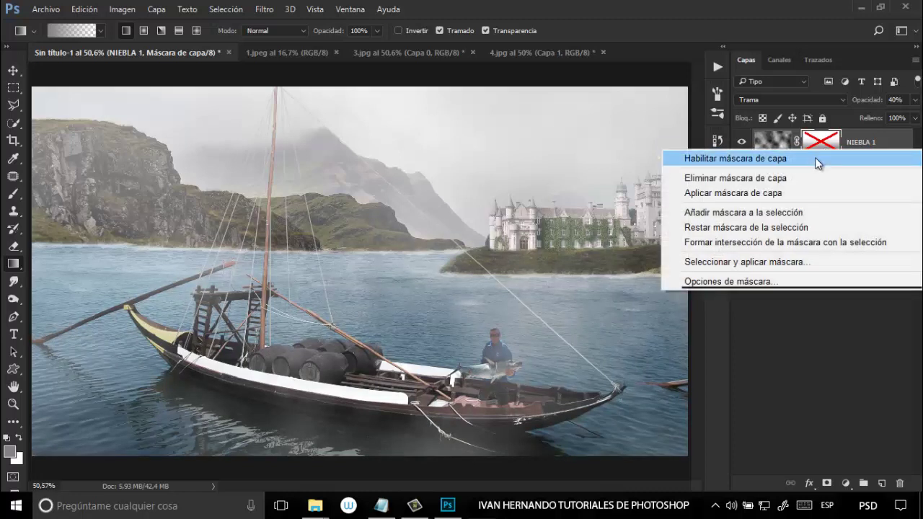
left_click(815, 157)
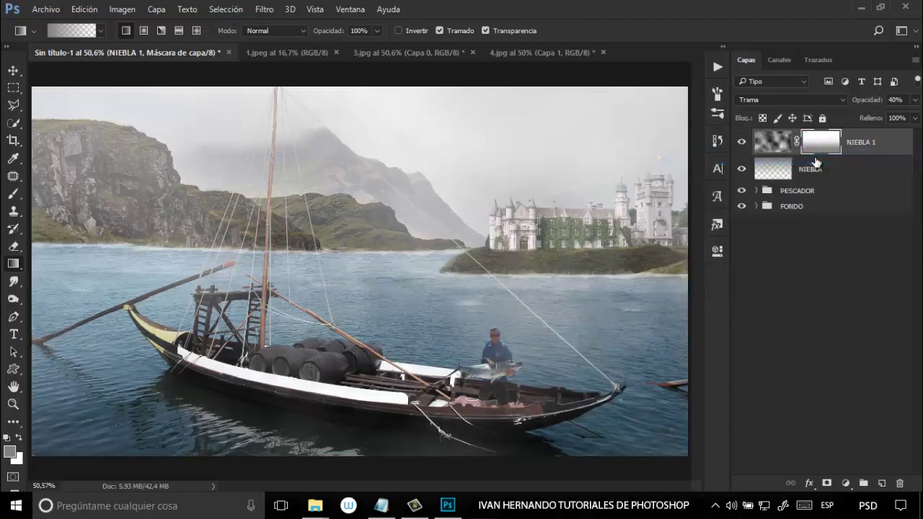
left_click(742, 143)
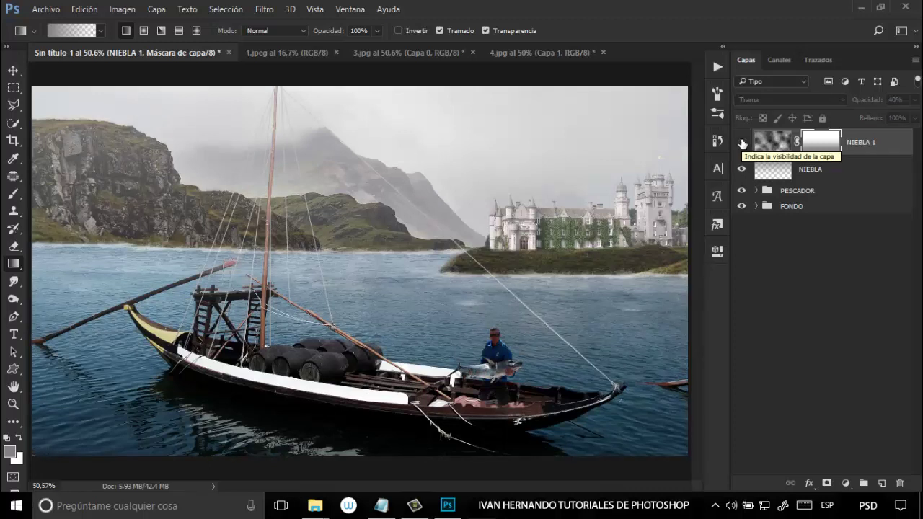
left_click(742, 142)
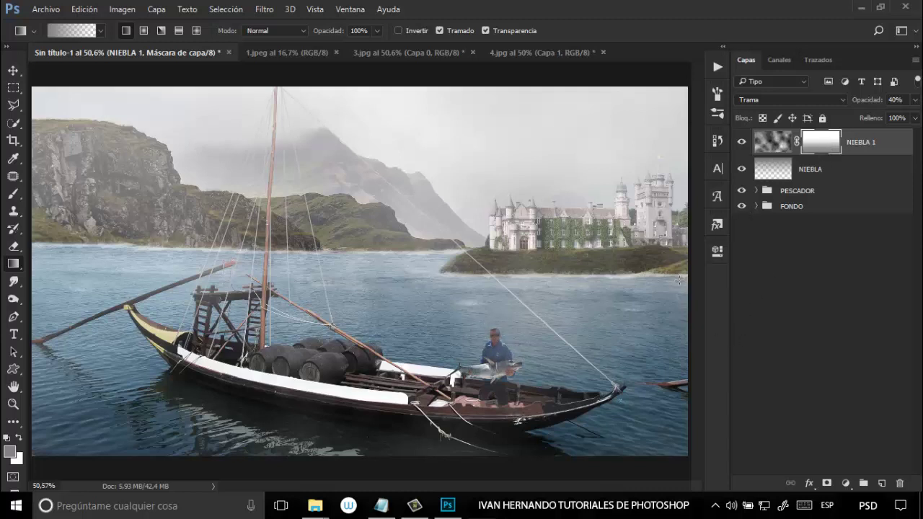
Set the foreground color to black and paint over the fisherman on NIEBLA 1's mask with the Brush at 50% opacity
key("ctrl+1")
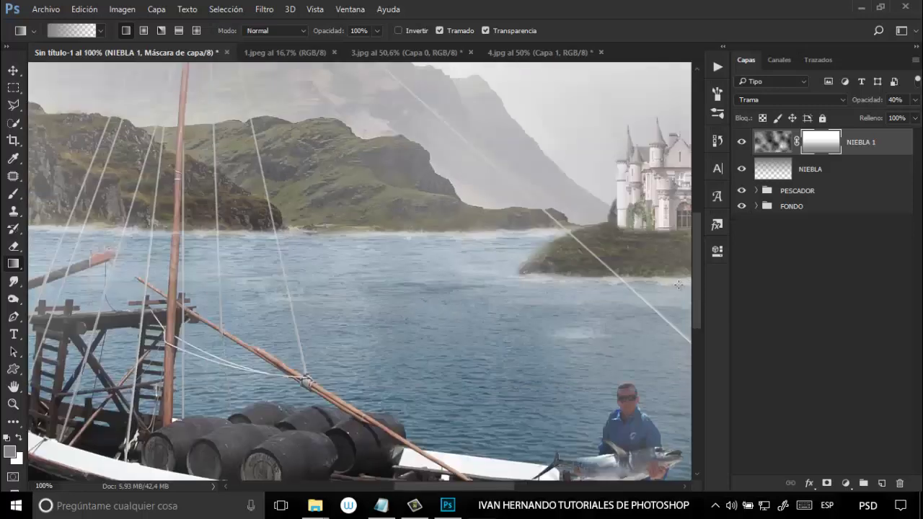
left_click_drag(697, 295, 698, 326)
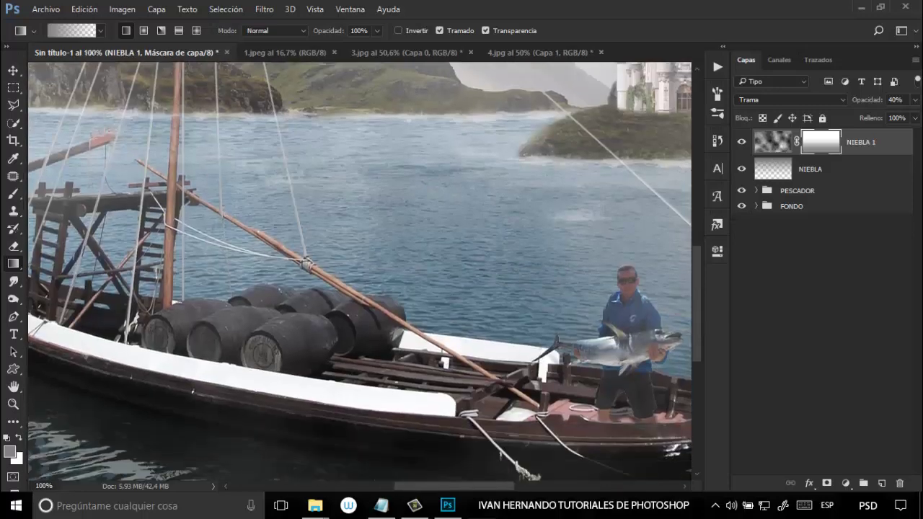
left_click_drag(435, 488, 473, 488)
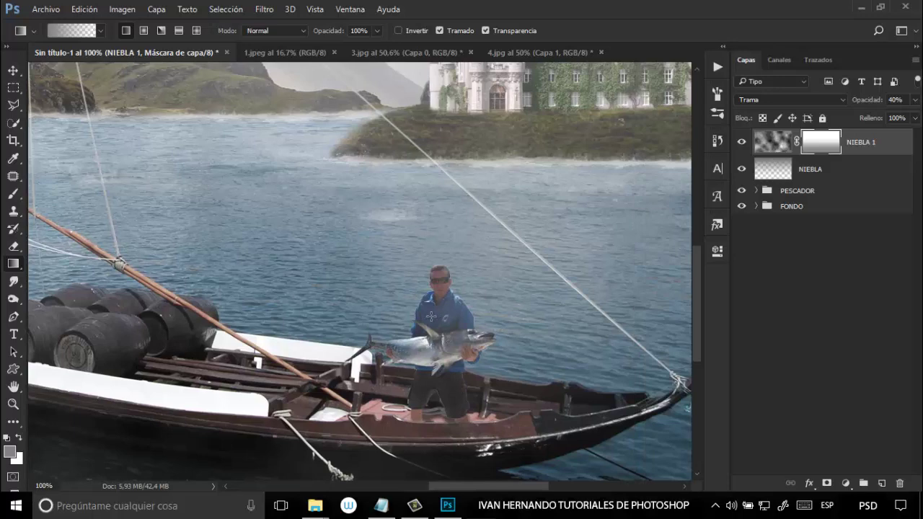
left_click(9, 451)
left_click_drag(525, 302, 455, 339)
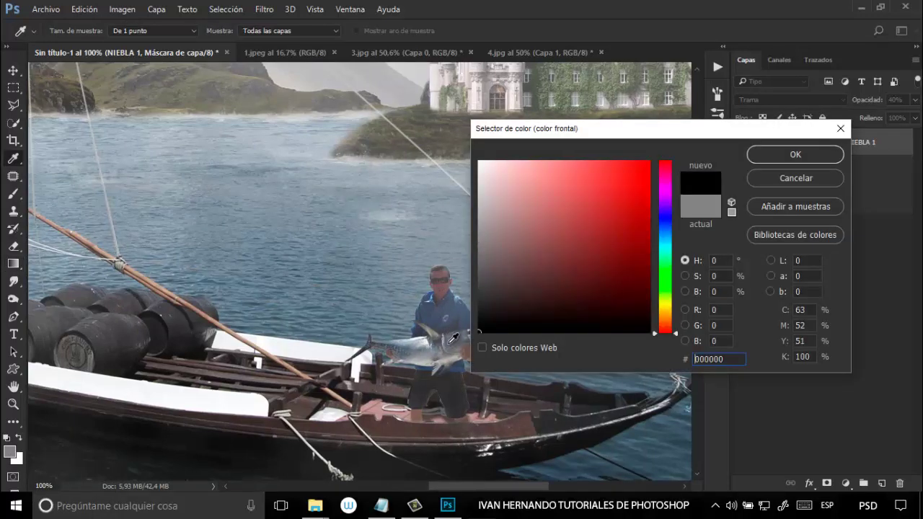
left_click(794, 155)
key("g")
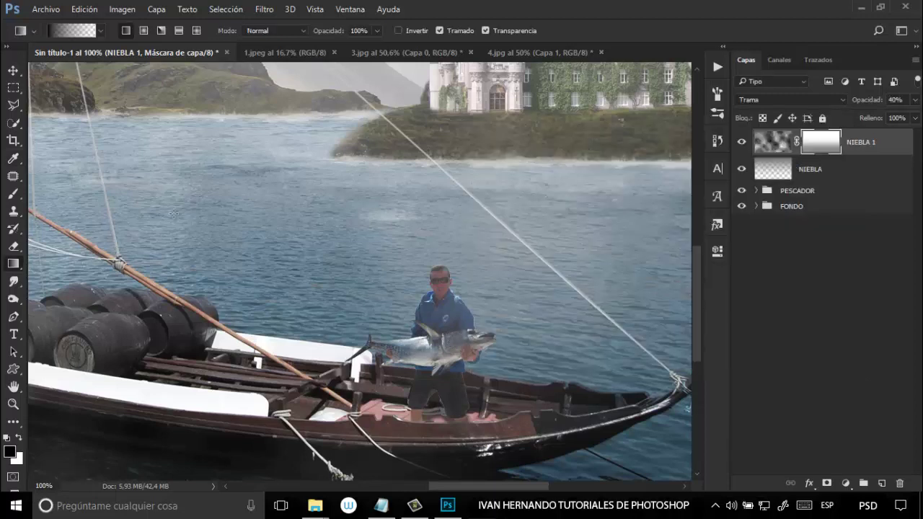
left_click(13, 194)
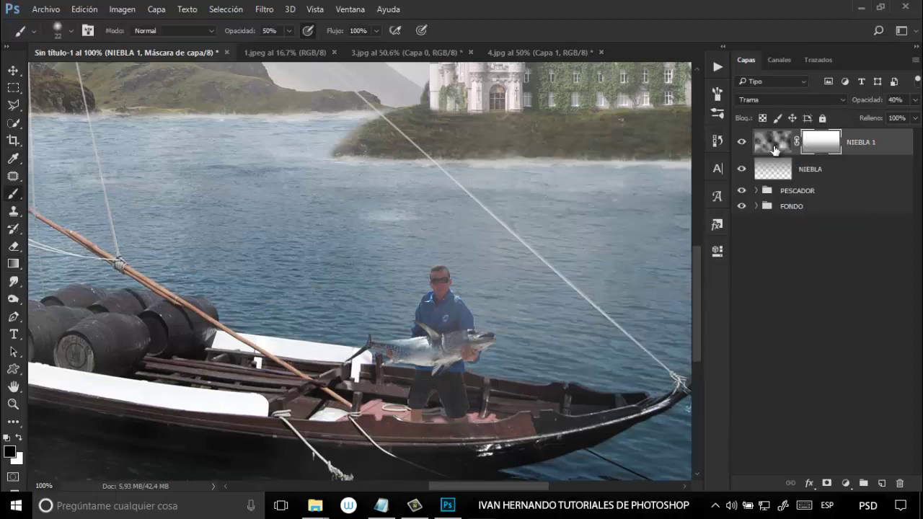
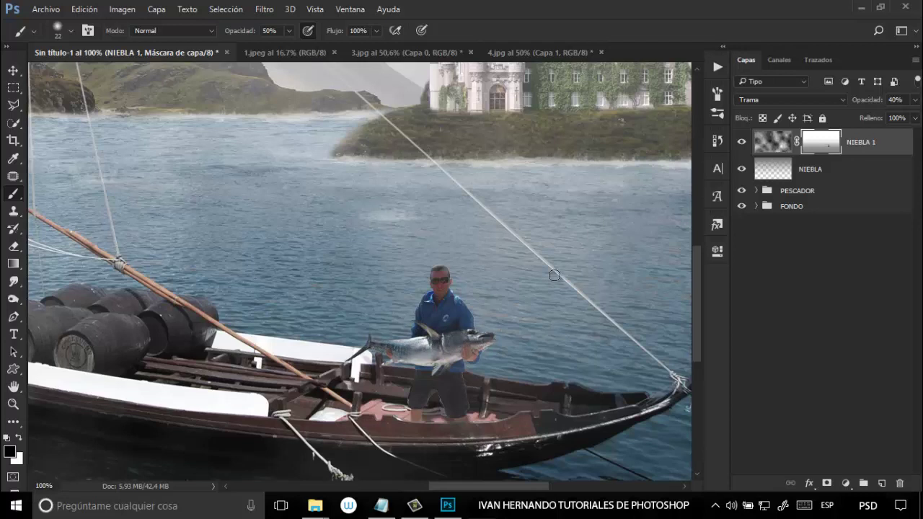
Compare the fog over the fisherman by toggling NIEBLA 1's visibility and disabling and re-enabling its layer mask
left_click(742, 143)
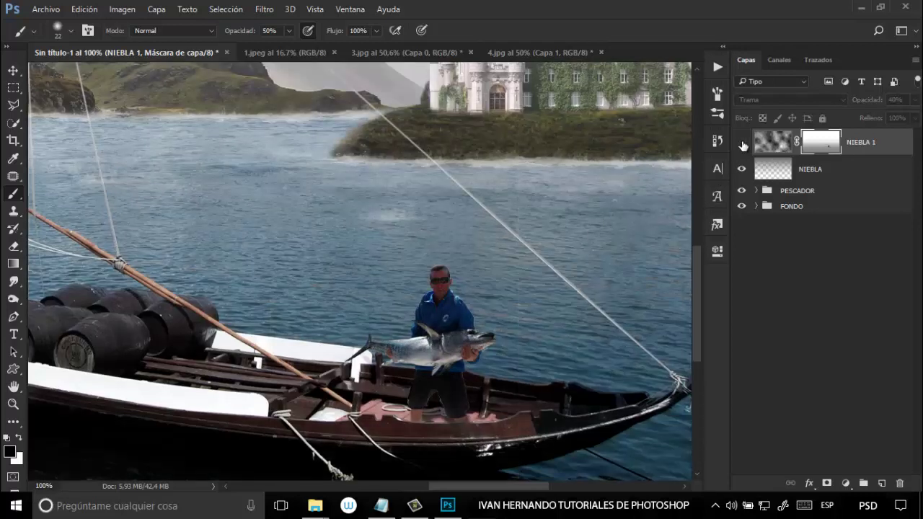
left_click(743, 143)
left_click(742, 143)
left_click(743, 143)
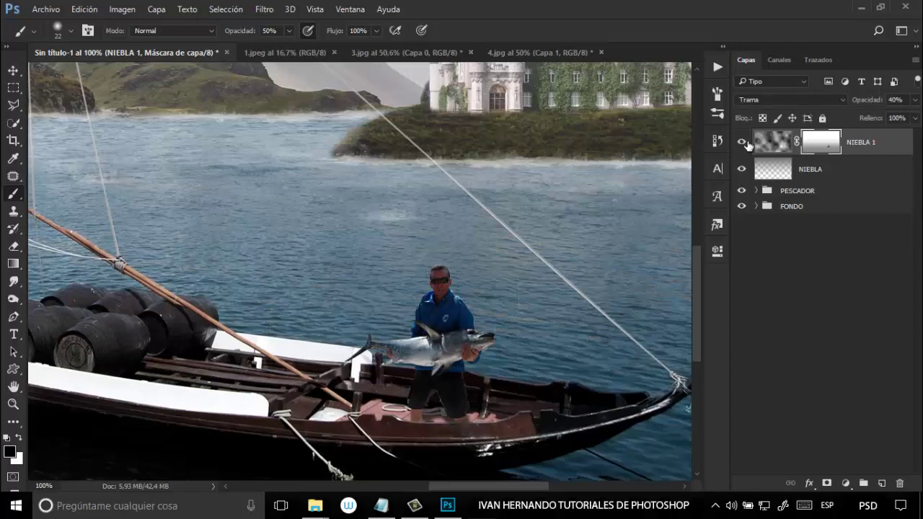
right_click(837, 146)
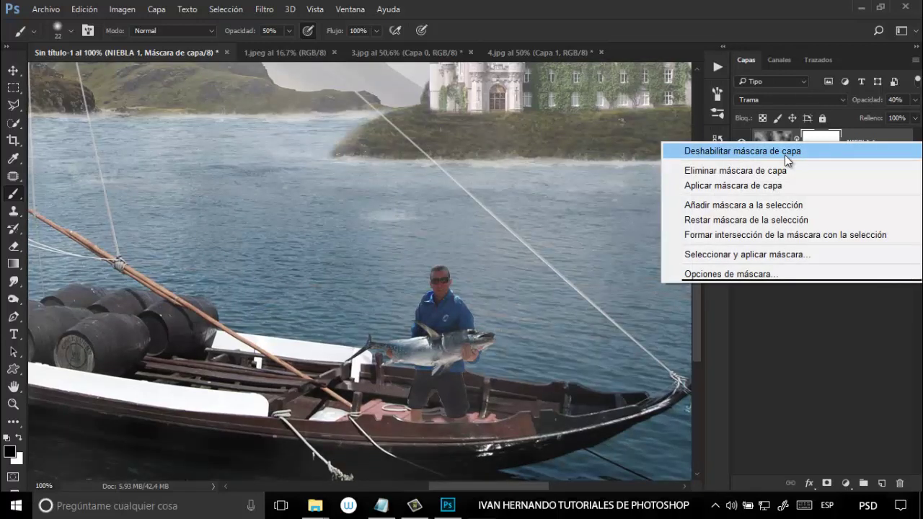
left_click(788, 151)
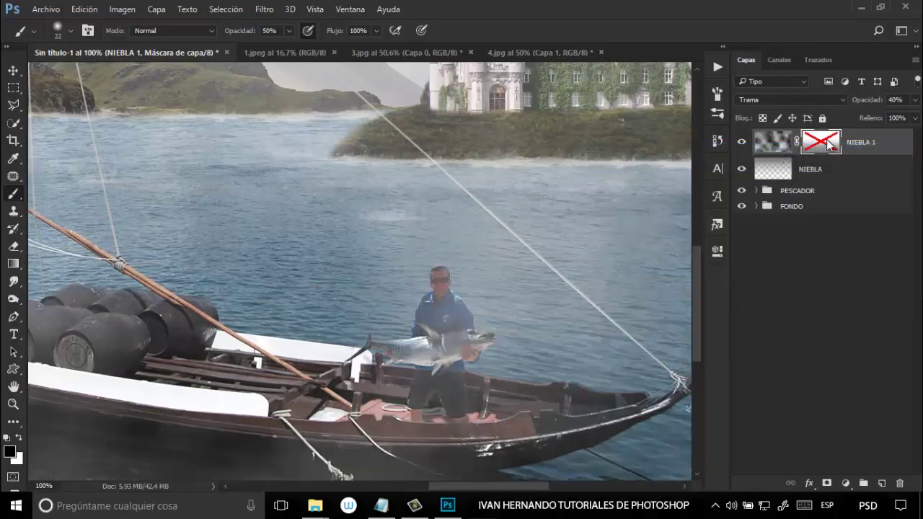
right_click(830, 145)
left_click(817, 148)
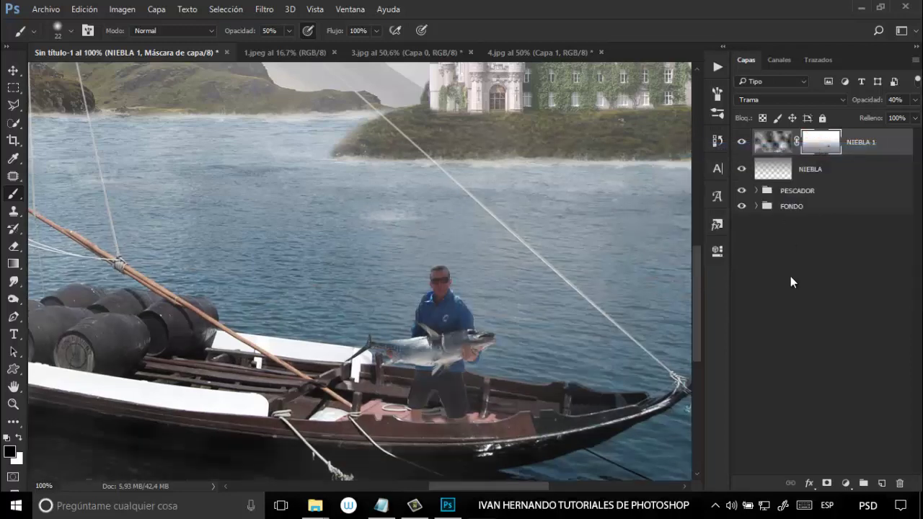
Create a new layer above NIEBLA 1 and name it NIEBLA 3
key("ctrl+0")
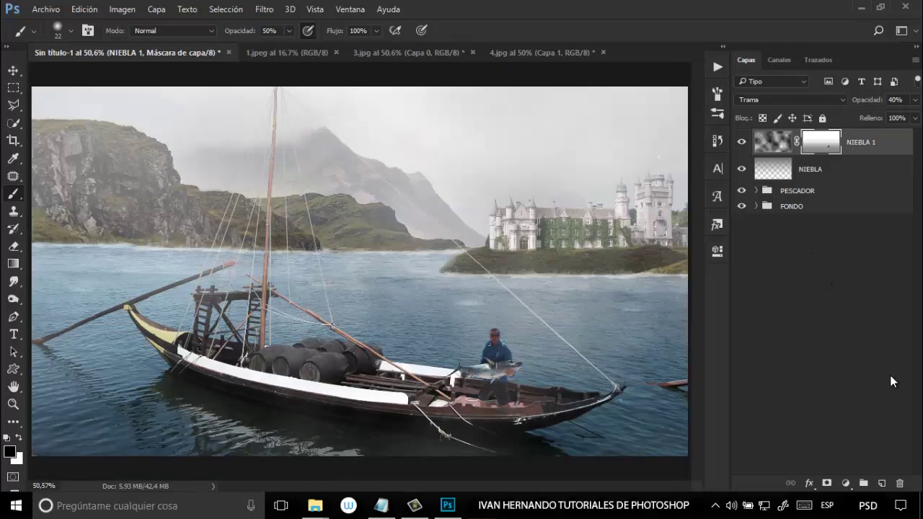
left_click(882, 483)
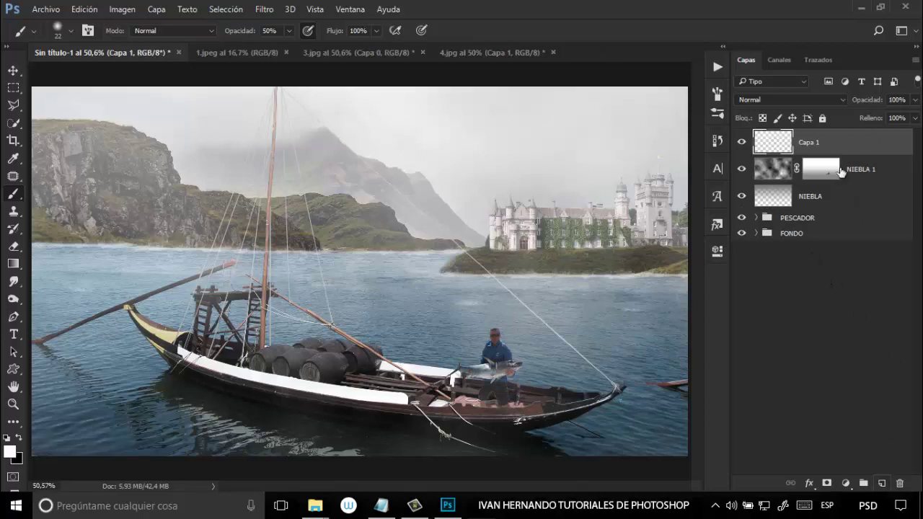
double_click(805, 144)
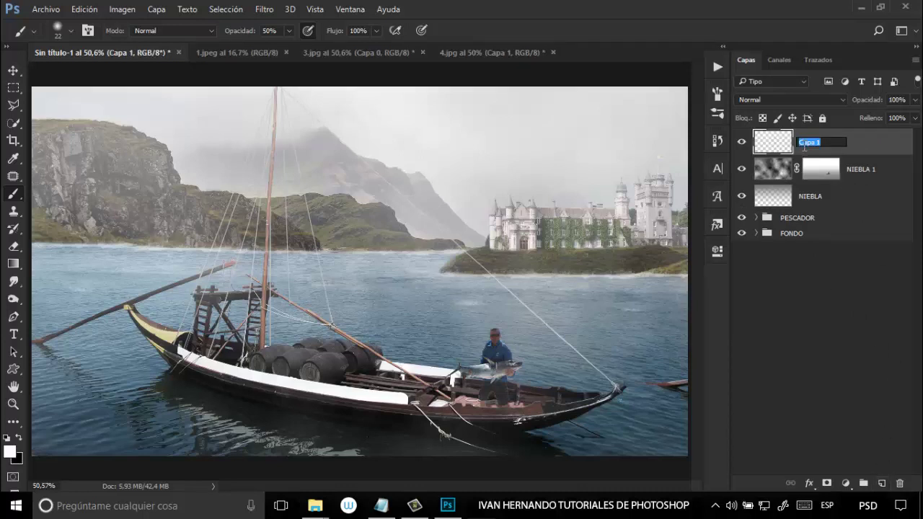
type("NIEBLA 3")
left_click(880, 150)
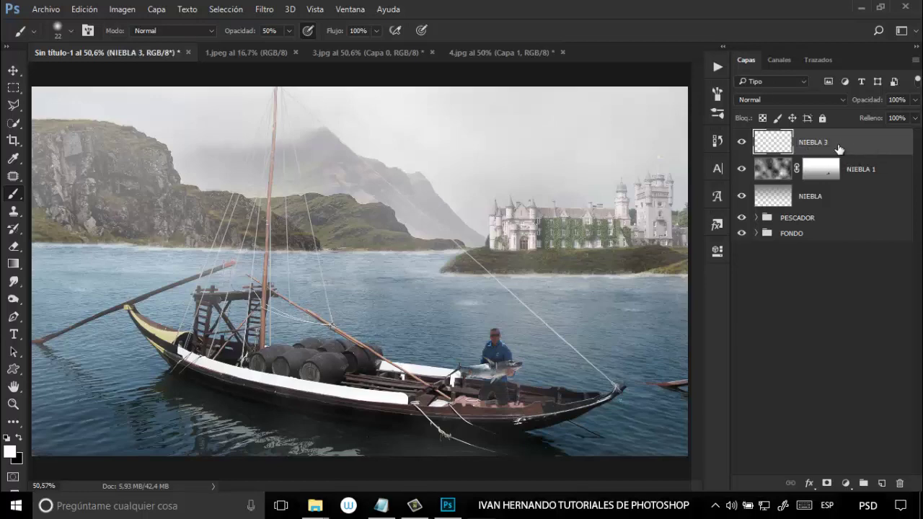
Fill the NIEBLA 3 layer with 50% gris in Normal mode at 100% opacity
left_click(84, 9)
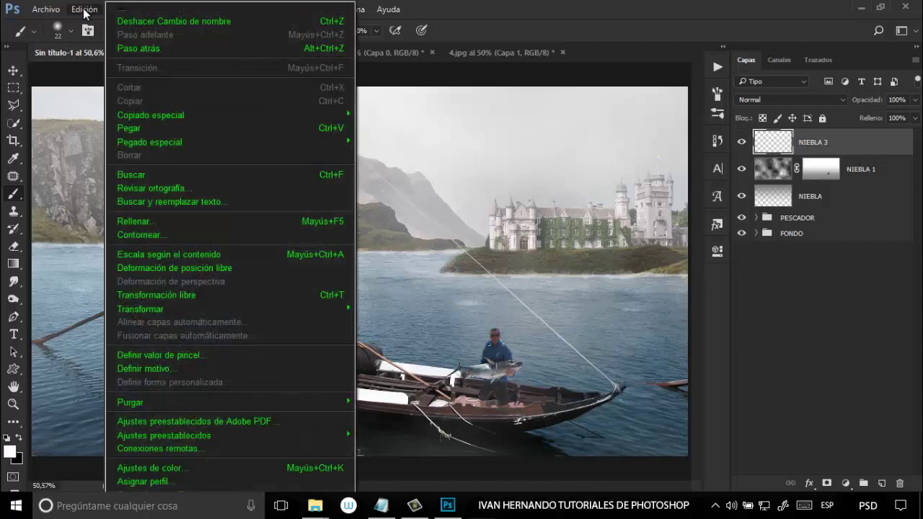
left_click(134, 221)
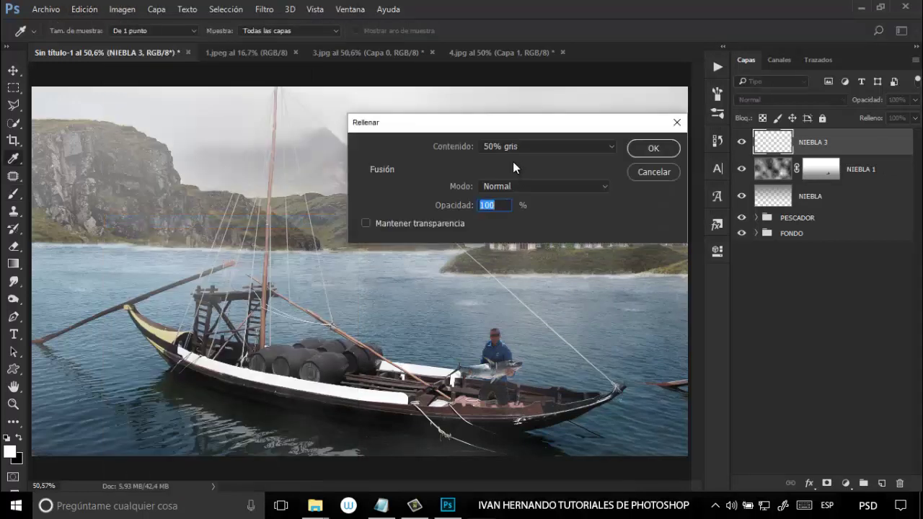
left_click(546, 150)
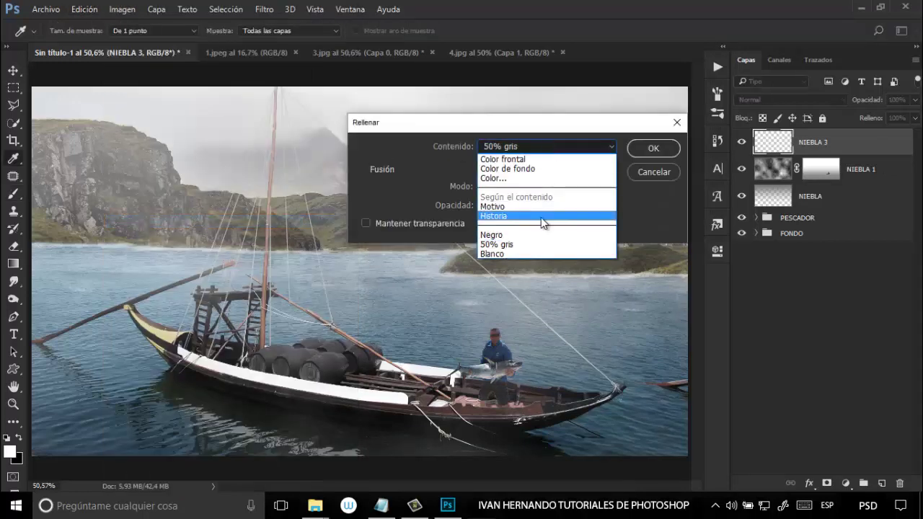
left_click(538, 241)
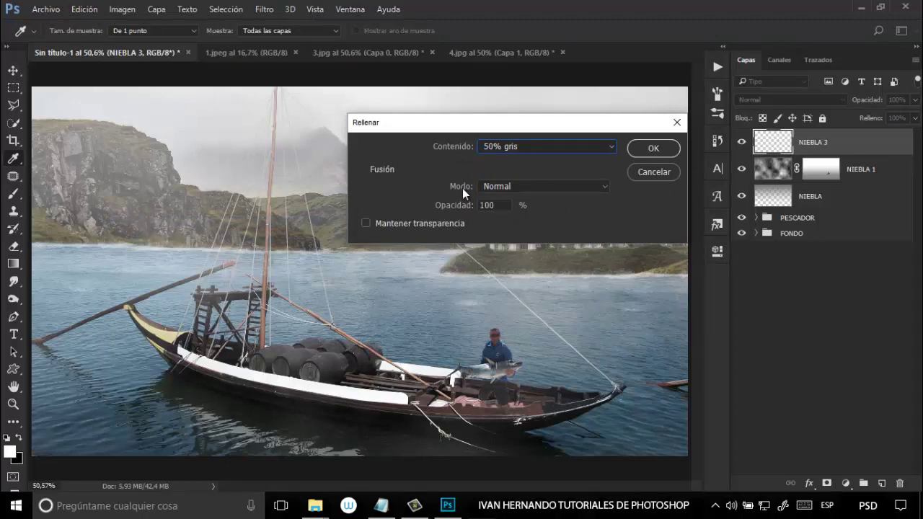
left_click(652, 148)
key("b")
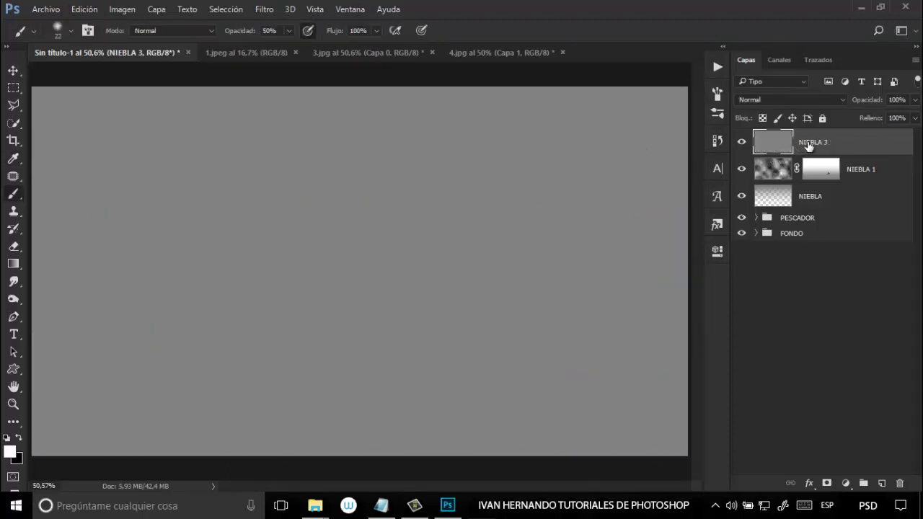
Set the NIEBLA 3 layer to Color blend mode at 40% opacity and compare the image with and without it
left_click(786, 101)
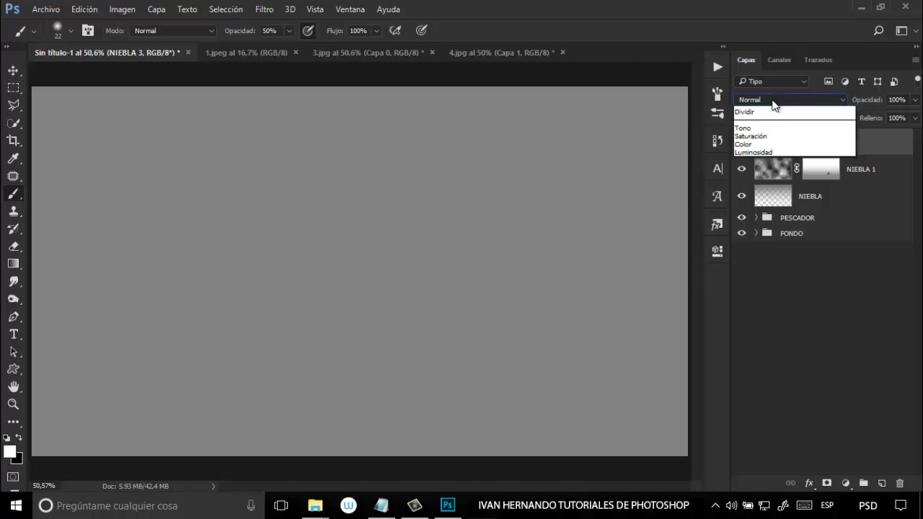
left_click(769, 354)
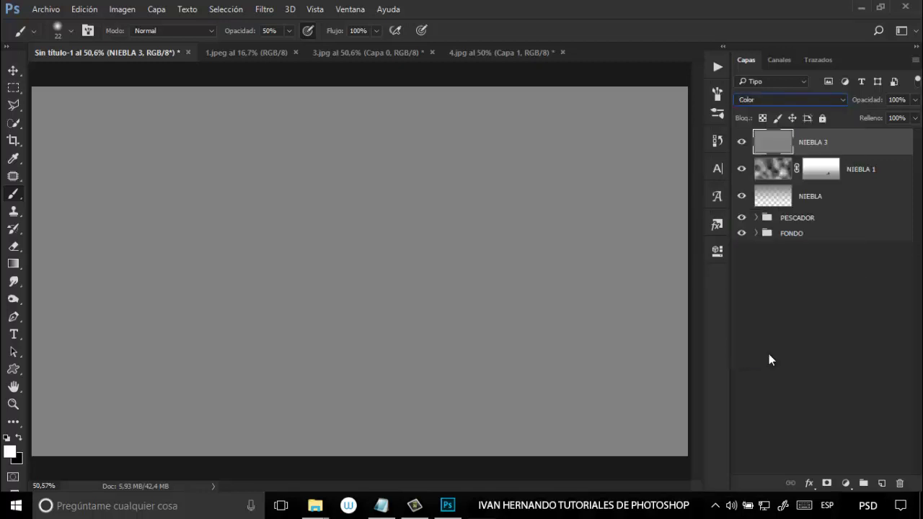
left_click(899, 101)
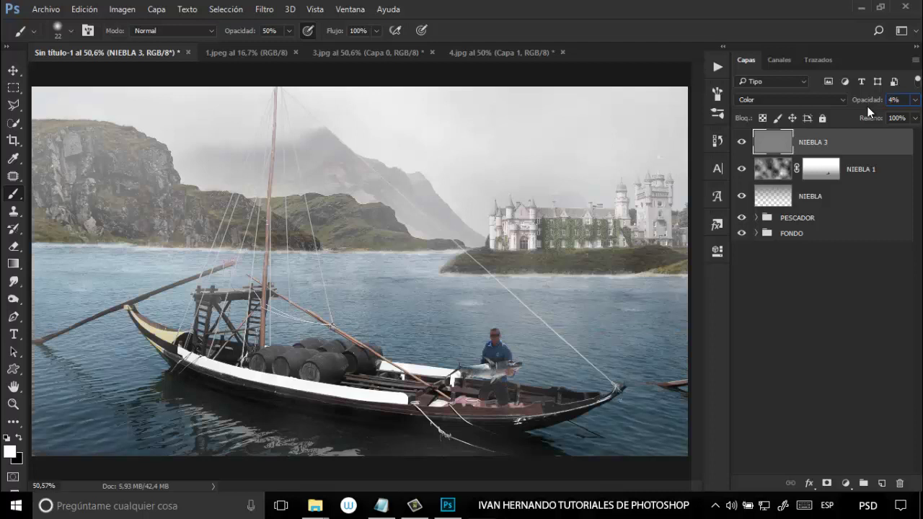
left_click(742, 142)
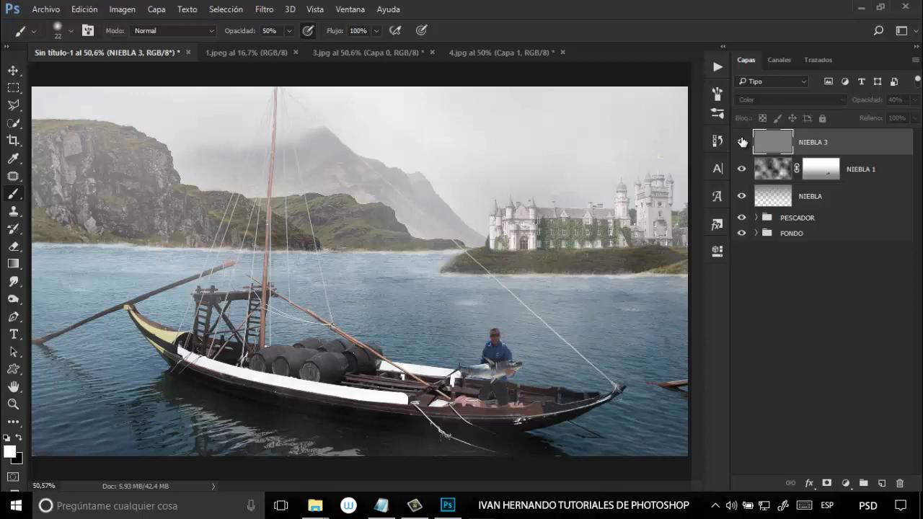
left_click(742, 143)
left_click(742, 142)
left_click(742, 142)
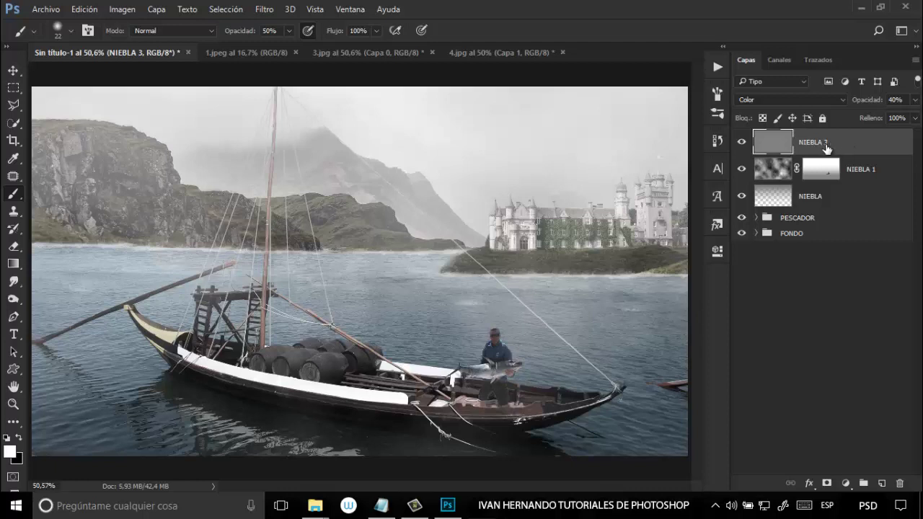
Add a layer mask to NIEBLA 3 and choose the 1435 px textured brush tip, reduced to 275 px
left_click(827, 484)
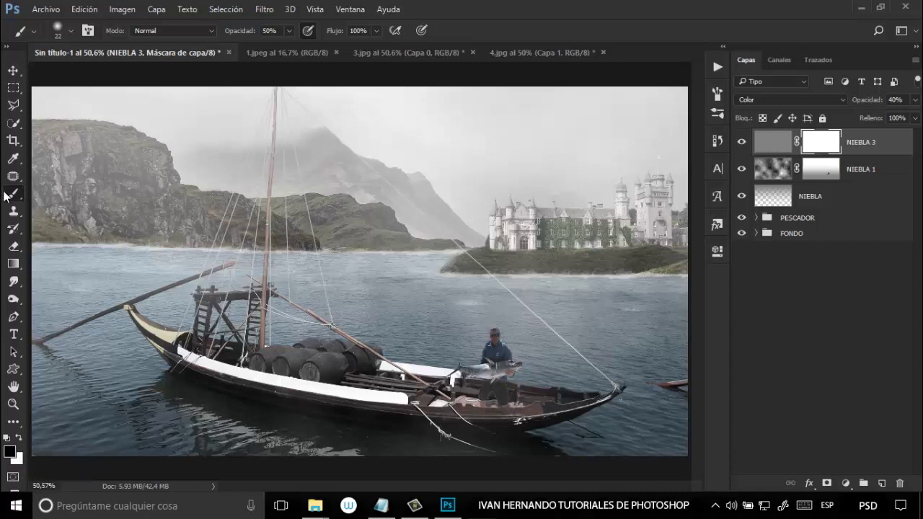
left_click(71, 25)
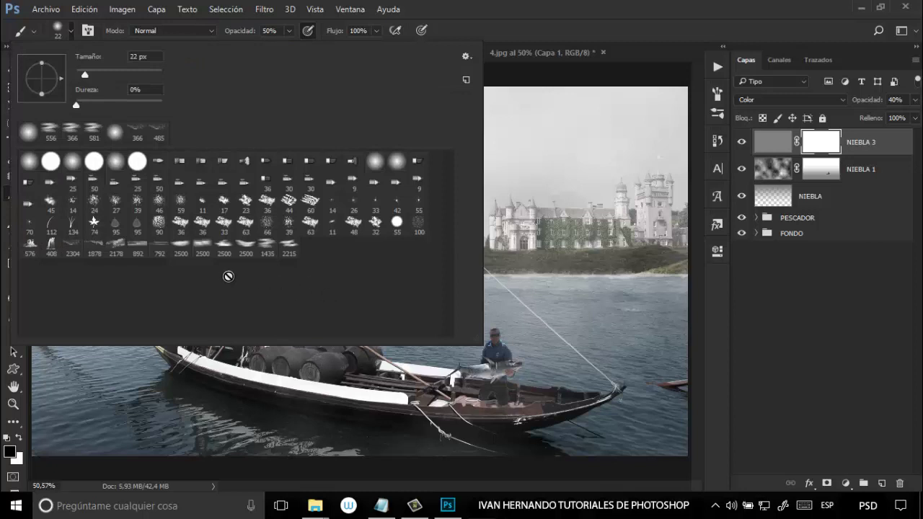
left_click(267, 251)
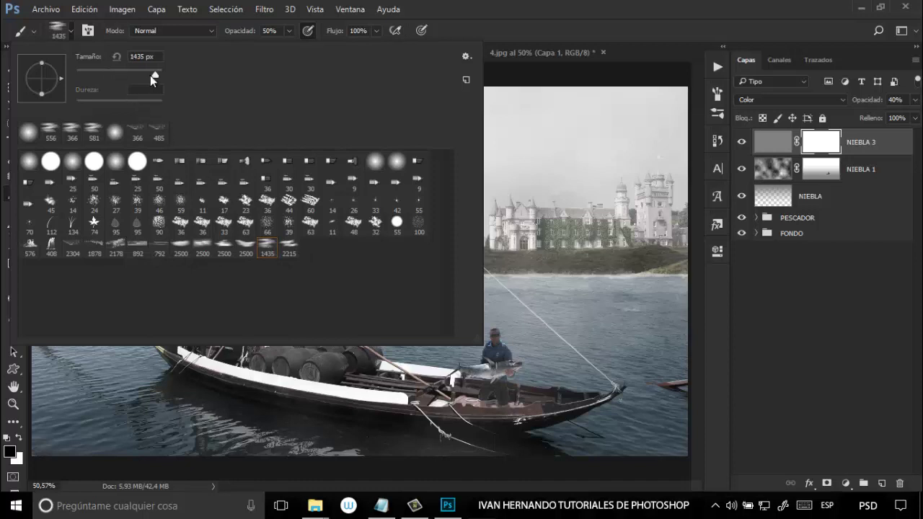
left_click_drag(150, 75, 145, 80)
left_click(502, 5)
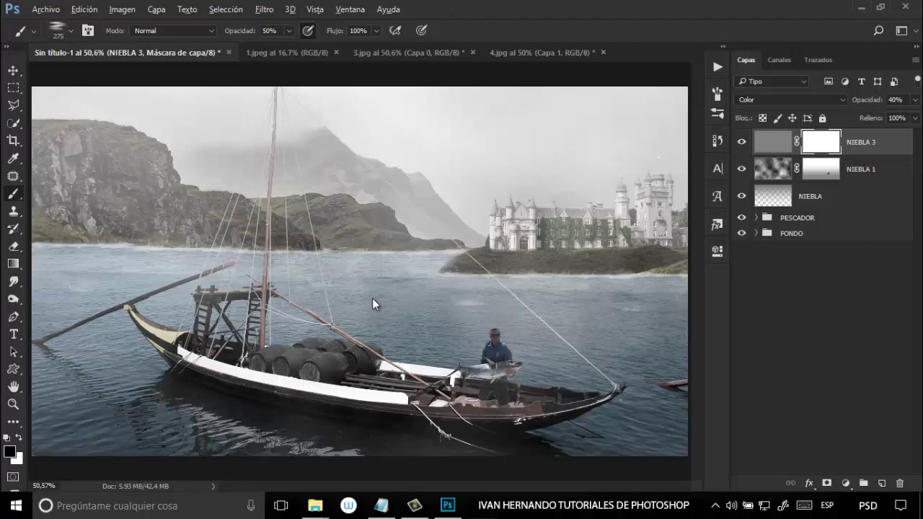
Paint black at 50% opacity over the water and boat on NIEBLA 3's mask, enlarging the brush to 330 and 643 px
left_click_drag(373, 298, 386, 293)
mouse_move(188, 395)
left_mouse_down()
mouse_move(156, 353)
mouse_move(84, 322)
mouse_move(105, 298)
mouse_move(325, 317)
mouse_move(319, 376)
left_mouse_up()
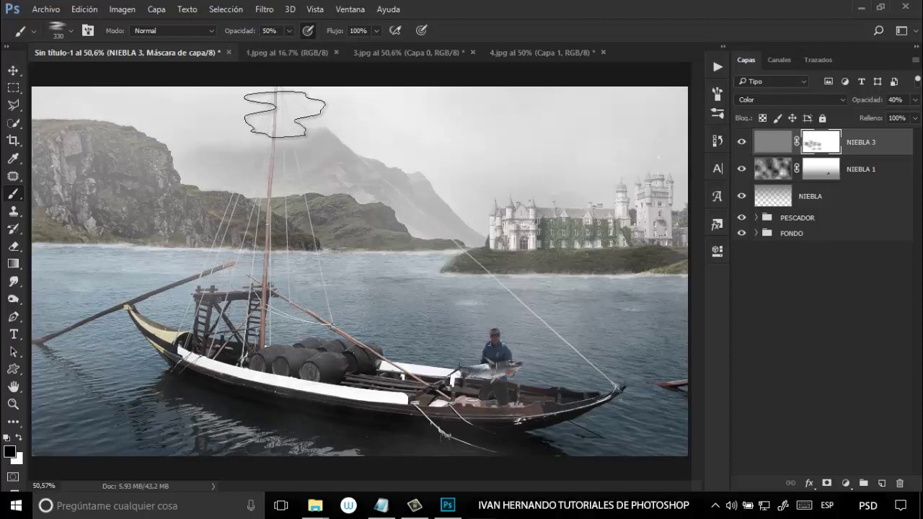
left_click_drag(352, 306, 357, 277)
mouse_move(467, 370)
left_mouse_down()
mouse_move(502, 339)
mouse_move(587, 303)
mouse_move(433, 287)
mouse_move(535, 332)
mouse_move(598, 288)
mouse_move(646, 360)
mouse_move(635, 425)
mouse_move(542, 424)
mouse_move(645, 404)
mouse_move(490, 448)
mouse_move(257, 416)
mouse_move(126, 364)
mouse_move(68, 426)
left_mouse_up()
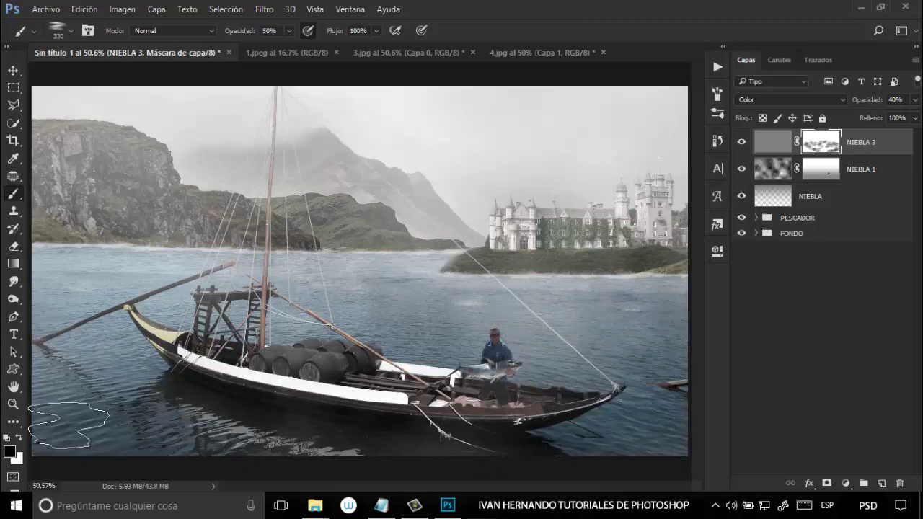
left_click_drag(202, 368, 368, 370)
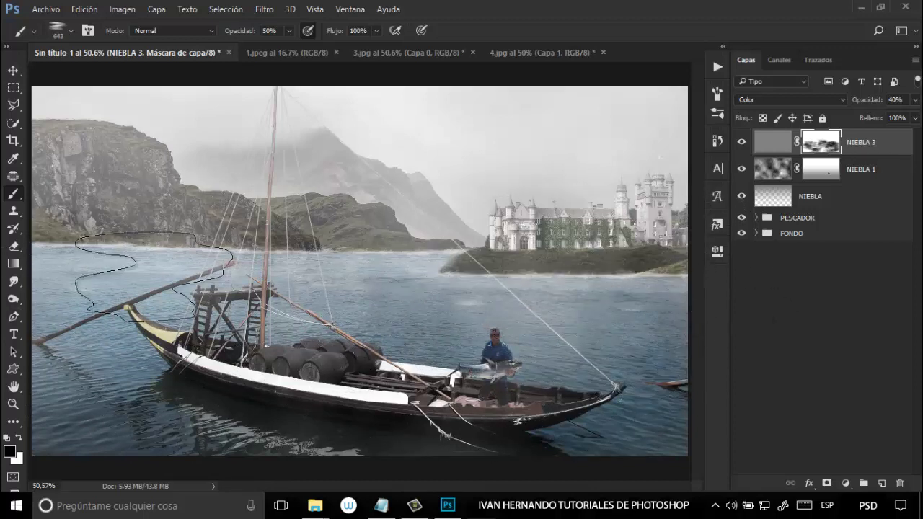
Paint black over the castle and the rocky cliffs on NIEBLA 1's mask with the textured brush at 263 px
left_click(815, 172)
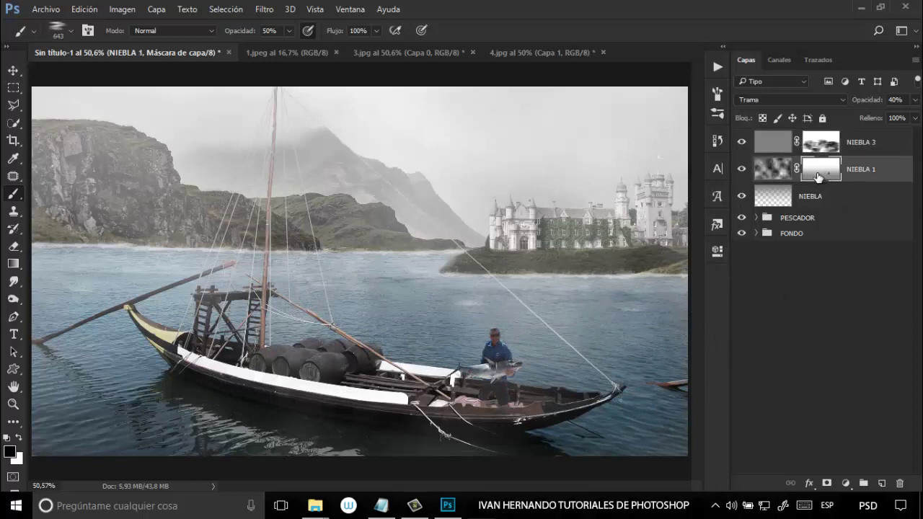
mouse_move(584, 232)
left_mouse_down()
mouse_move(529, 239)
mouse_move(552, 239)
mouse_move(523, 230)
mouse_move(507, 253)
mouse_move(615, 224)
mouse_move(632, 233)
mouse_move(657, 199)
mouse_move(662, 206)
mouse_move(664, 234)
mouse_move(523, 238)
mouse_move(490, 257)
mouse_move(571, 226)
mouse_move(612, 241)
mouse_move(655, 233)
mouse_move(671, 215)
mouse_move(504, 268)
left_mouse_up()
mouse_move(117, 179)
left_mouse_down()
mouse_move(137, 161)
mouse_move(85, 148)
mouse_move(78, 187)
mouse_move(103, 213)
mouse_move(253, 213)
mouse_move(352, 233)
mouse_move(363, 213)
mouse_move(298, 218)
mouse_move(401, 239)
mouse_move(335, 220)
mouse_move(321, 205)
mouse_move(340, 234)
mouse_move(329, 223)
mouse_move(191, 226)
mouse_move(119, 204)
mouse_move(89, 210)
left_mouse_up()
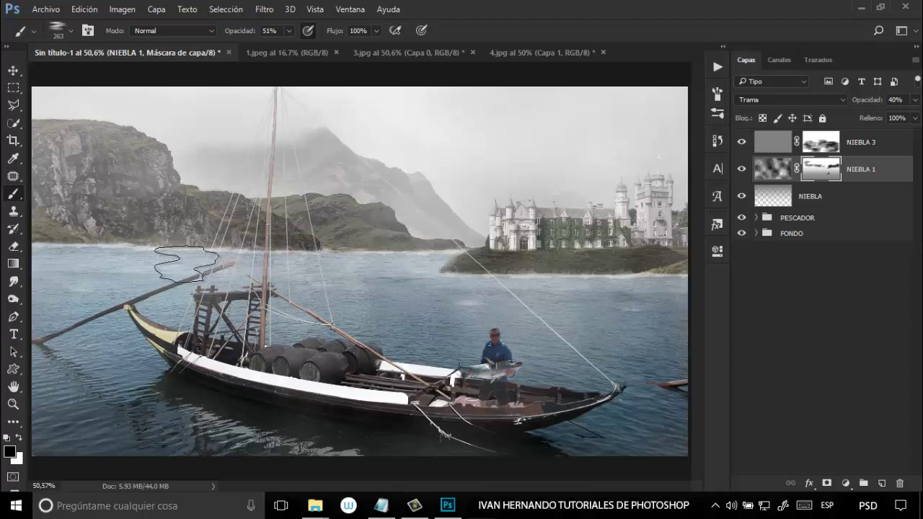
Lower the brush opacity to 25% and soften NIEBLA 1's mask further over the cliffs and the castle
left_click(290, 30)
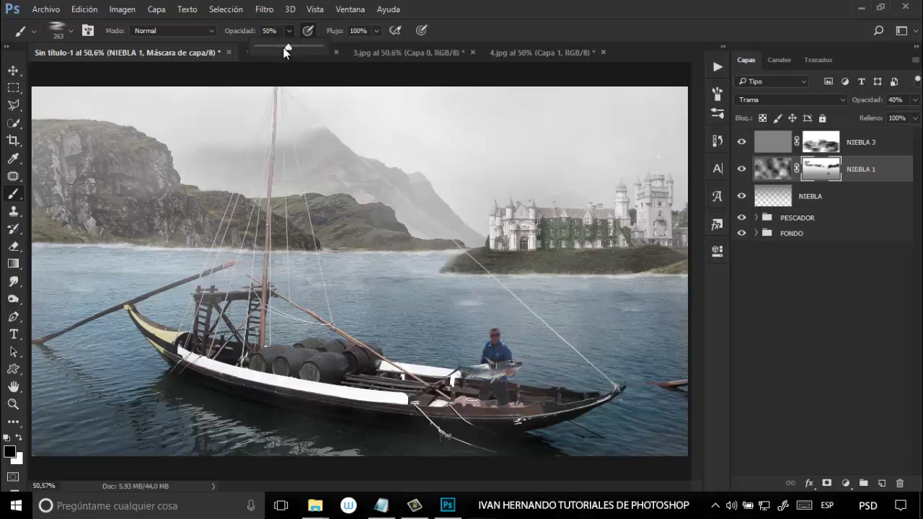
left_click_drag(289, 47, 274, 48)
mouse_move(119, 134)
left_mouse_down()
mouse_move(101, 162)
mouse_move(117, 186)
mouse_move(102, 214)
left_mouse_up()
mouse_move(483, 224)
left_mouse_down()
mouse_move(634, 255)
mouse_move(608, 271)
left_mouse_up()
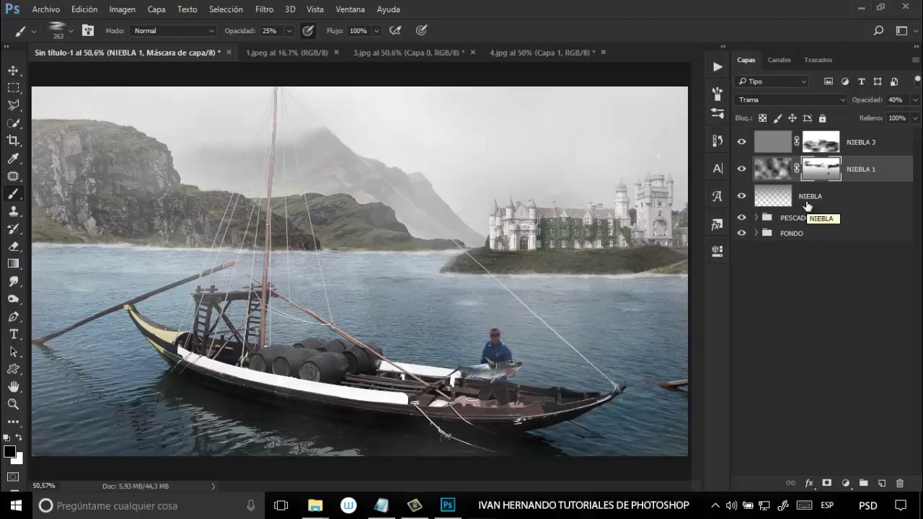
Group the NIEBLA 3, NIEBLA 1 and NIEBLA layers, name the group NIEBLA, and set the brush opacity to 50%
left_click(895, 147)
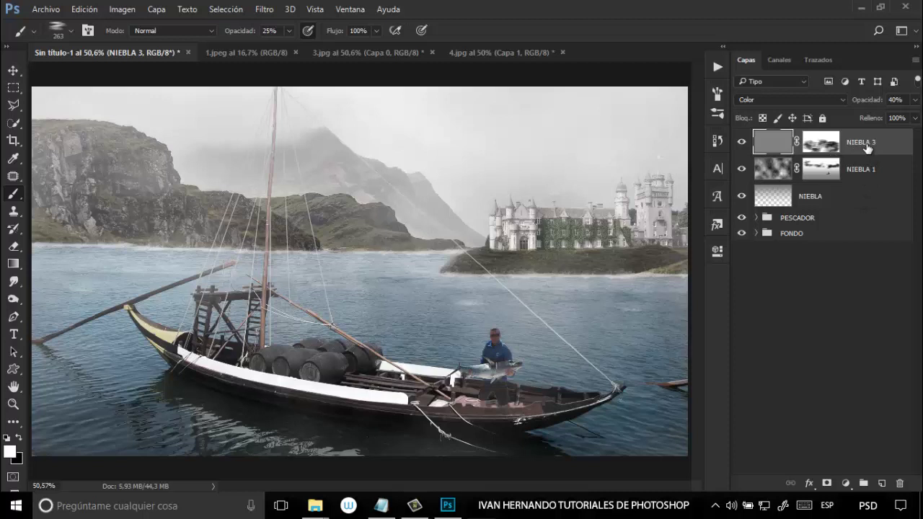
left_click(874, 199, "shift")
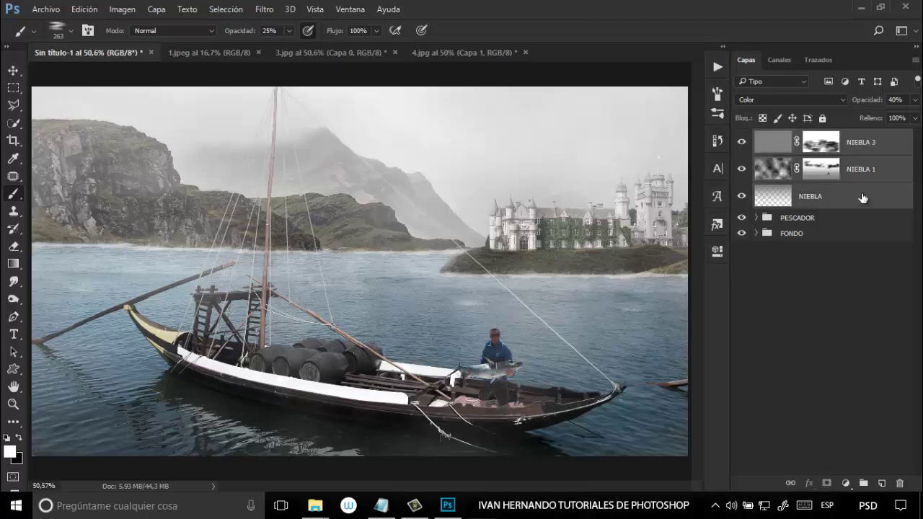
key("ctrl+g")
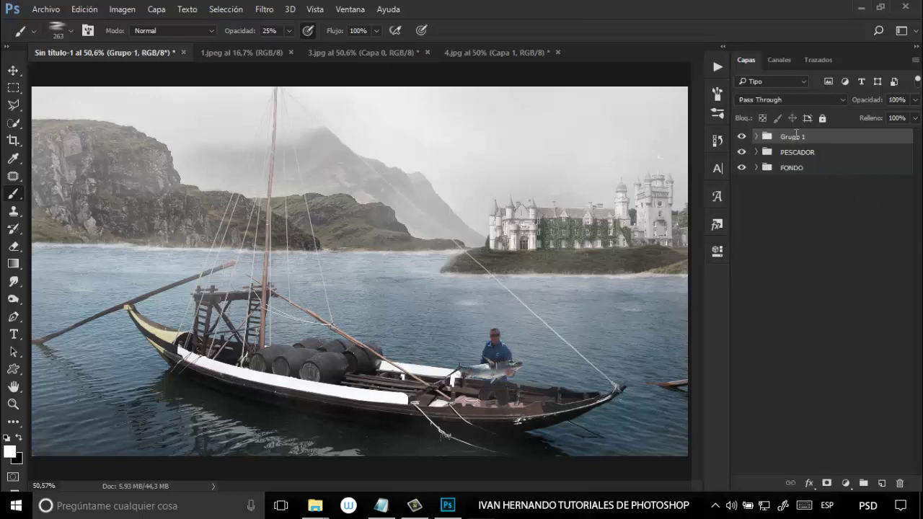
double_click(794, 137)
type("NIEBLA")
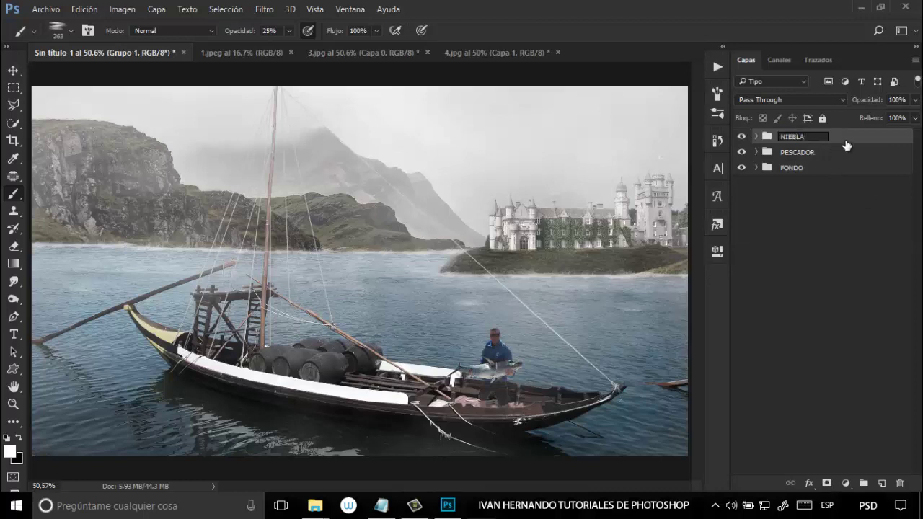
key("Return")
key("5")
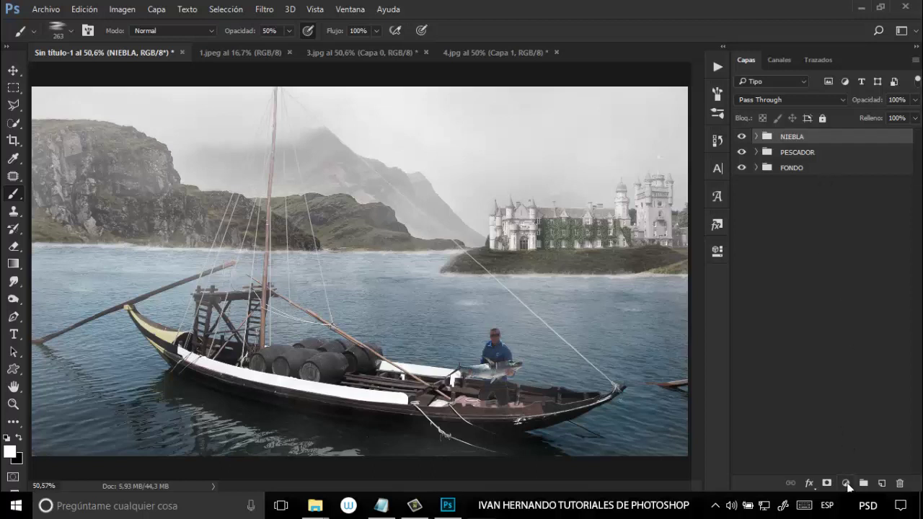
Add a Niveles adjustment layer above the NIEBLA group and raise its black output level to 33
left_click(846, 484)
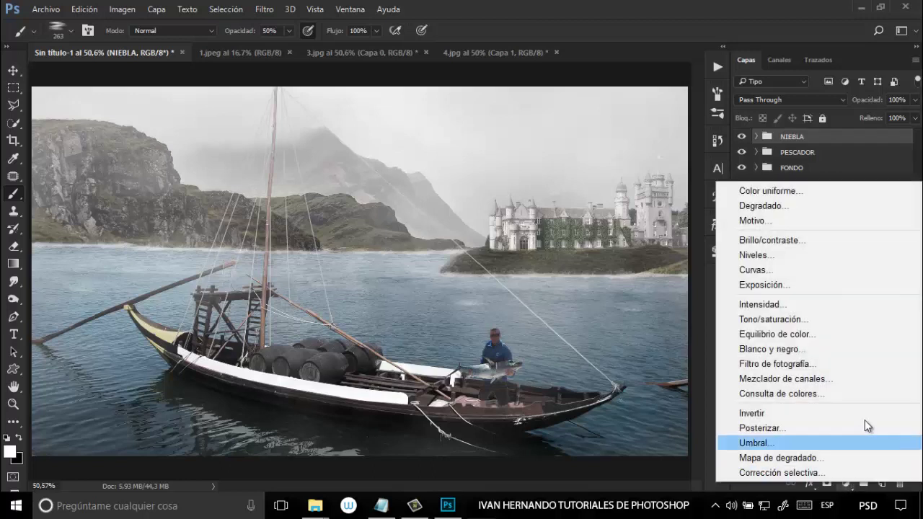
left_click(818, 254)
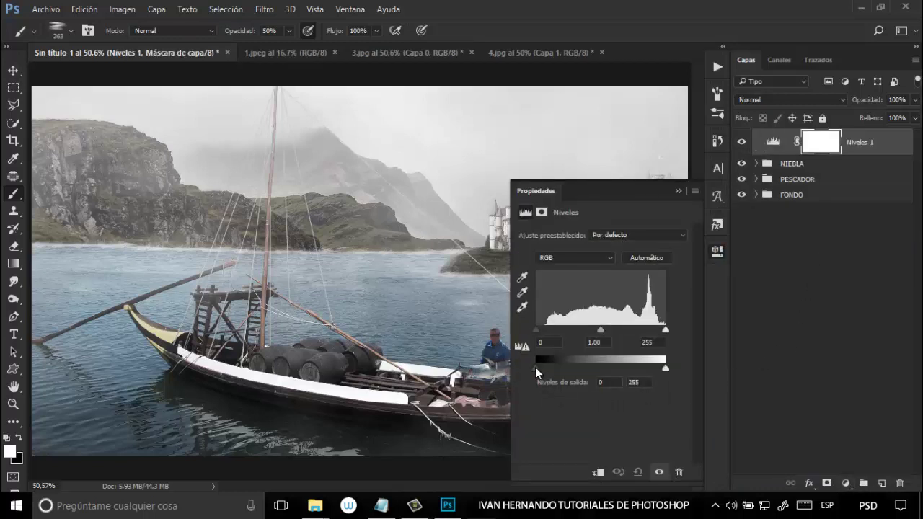
left_click_drag(535, 367, 553, 372)
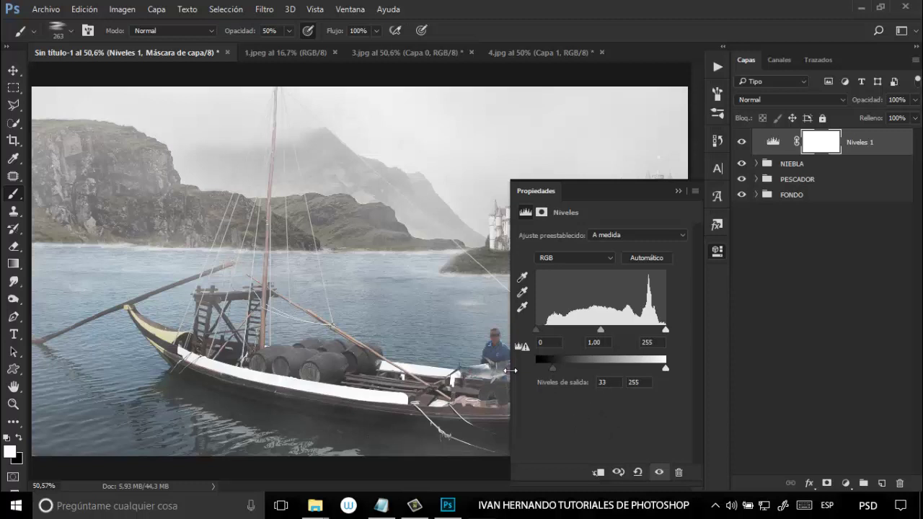
left_click(677, 191)
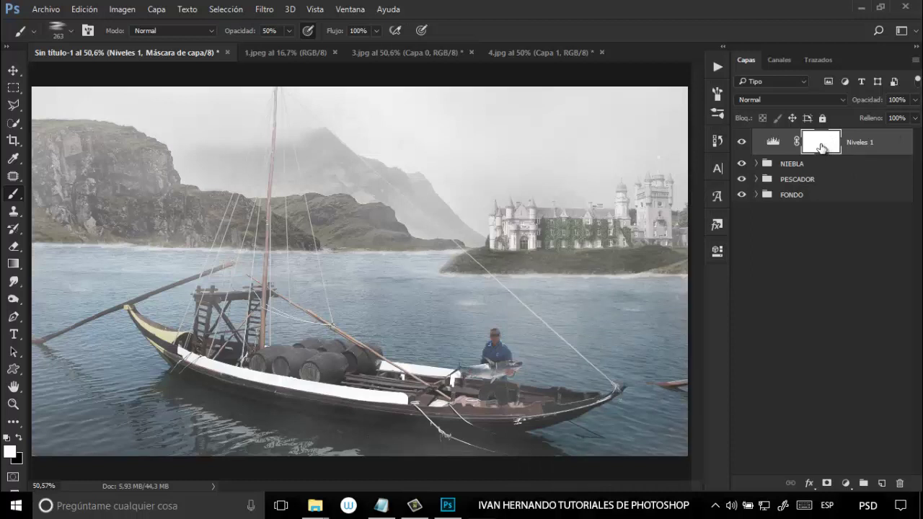
Choose the Gradient tool and set the foreground color to dark gray 605f5f
left_click(13, 265)
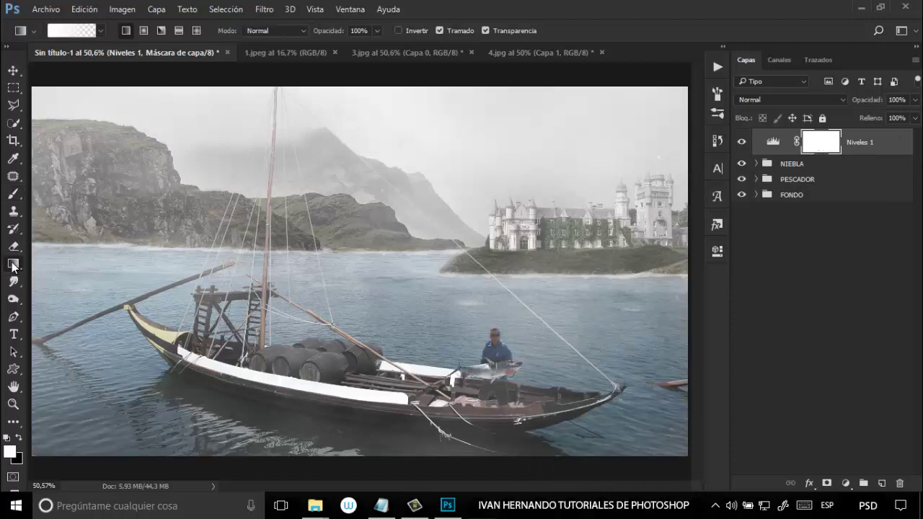
left_click(10, 451)
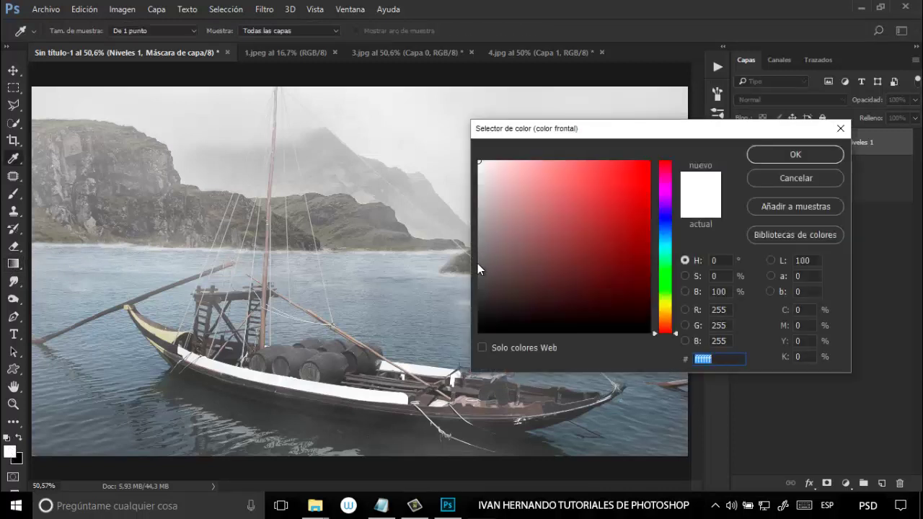
left_click(481, 269)
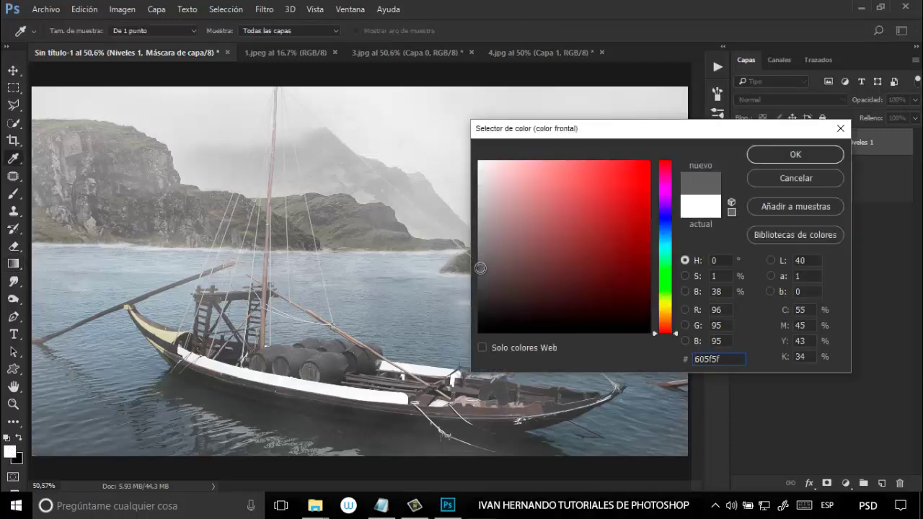
left_click(796, 155)
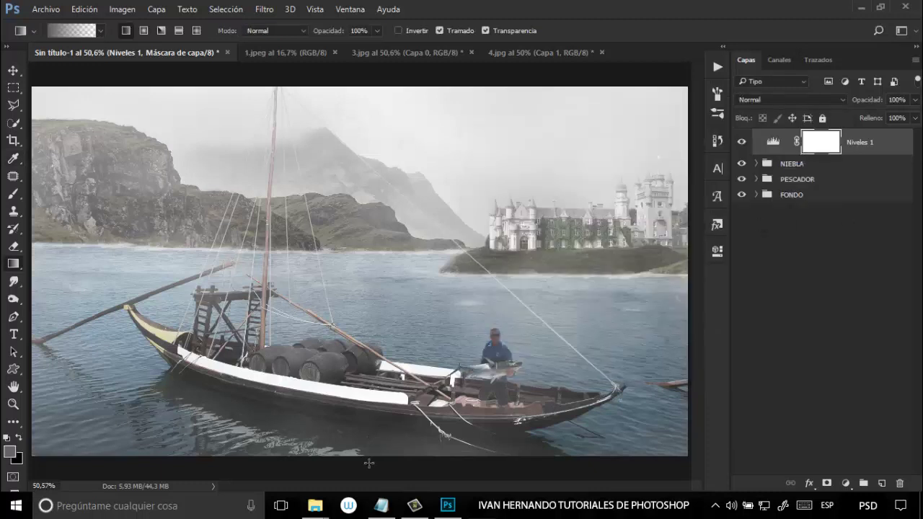
Apply gray-to-transparent linear gradients on the Niveles 1 mask from the image's bottom edge up to around the far shoreline
left_click_drag(366, 458, 381, 289)
left_click_drag(382, 215, 382, 214)
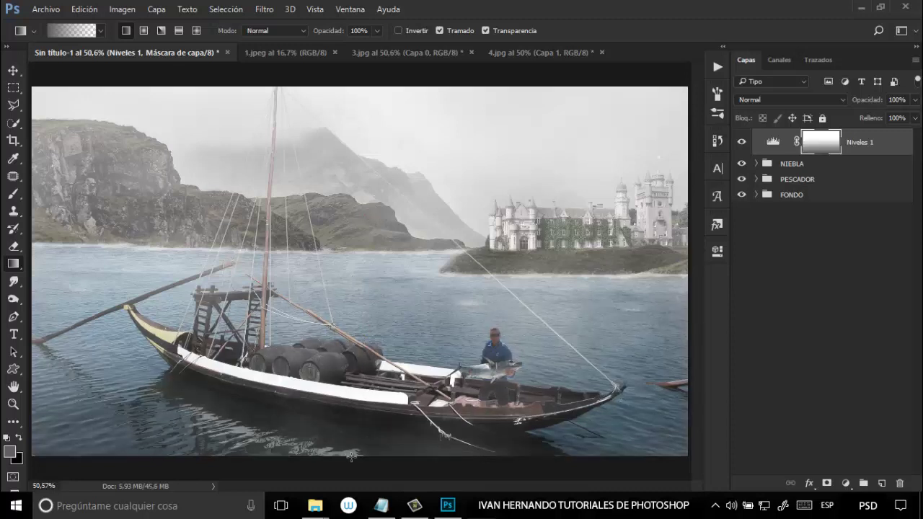
left_click_drag(354, 456, 367, 249)
left_click_drag(354, 210, 354, 210)
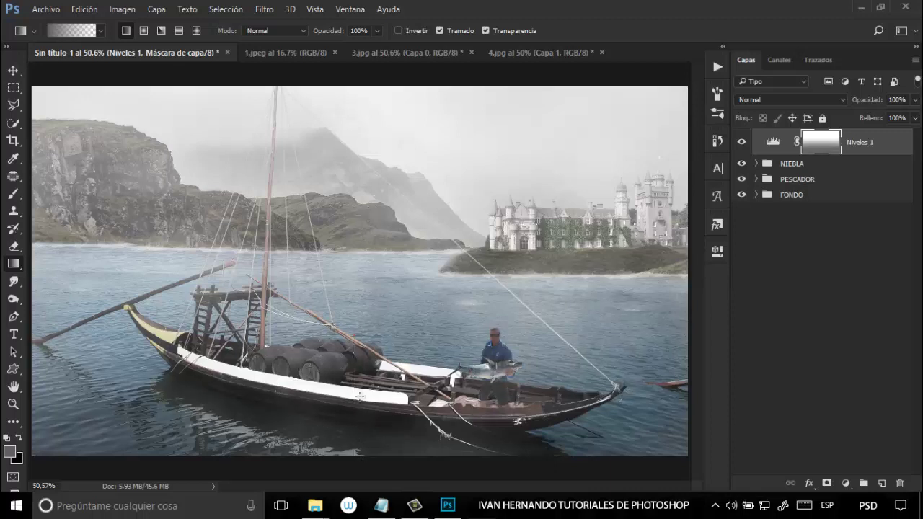
left_click_drag(361, 454, 364, 237)
Inspect the Niveles 1 mask on its own and compare the image with the adjustment hidden and shown
left_click(818, 147, "alt")
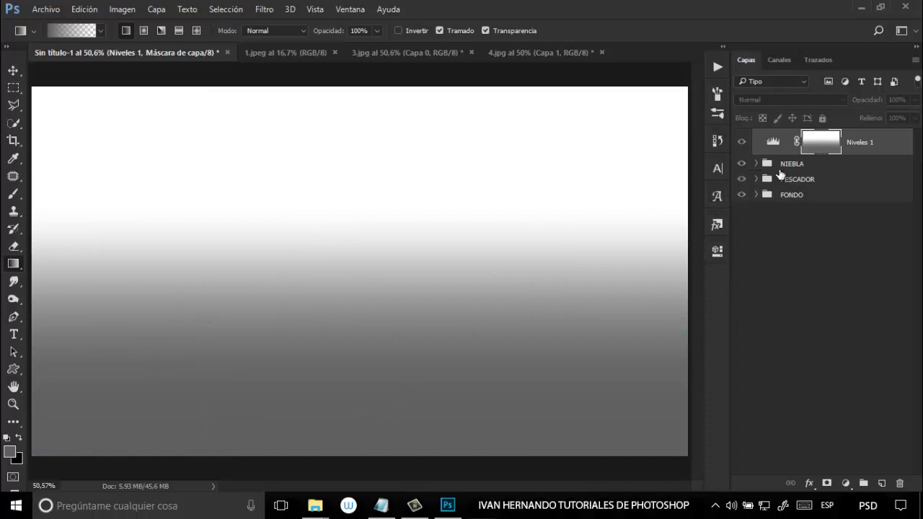
left_click(816, 149, "alt")
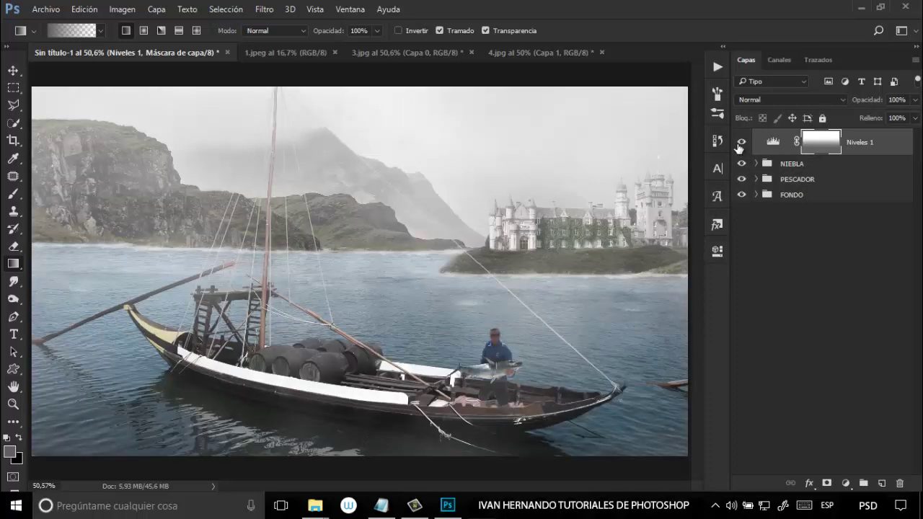
left_click(741, 144)
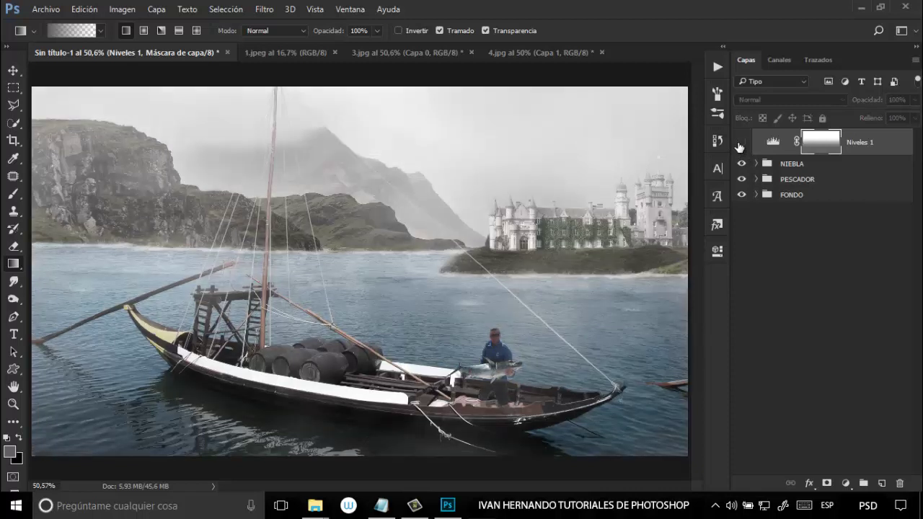
left_click(741, 144)
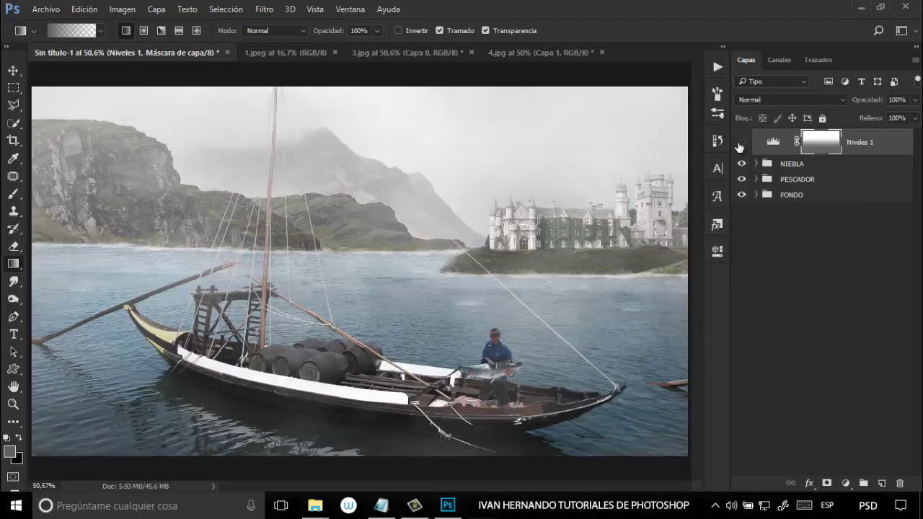
Add a Curvas adjustment layer above Niveles 1 and pull the middle of its RGB curve down to input 132, output 65
left_click(740, 145)
left_click(739, 145)
left_click(847, 483)
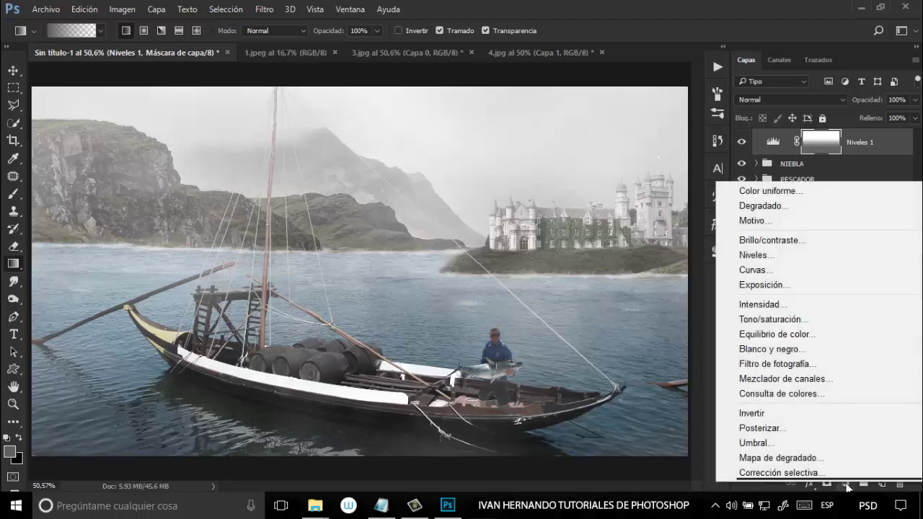
left_click(794, 278)
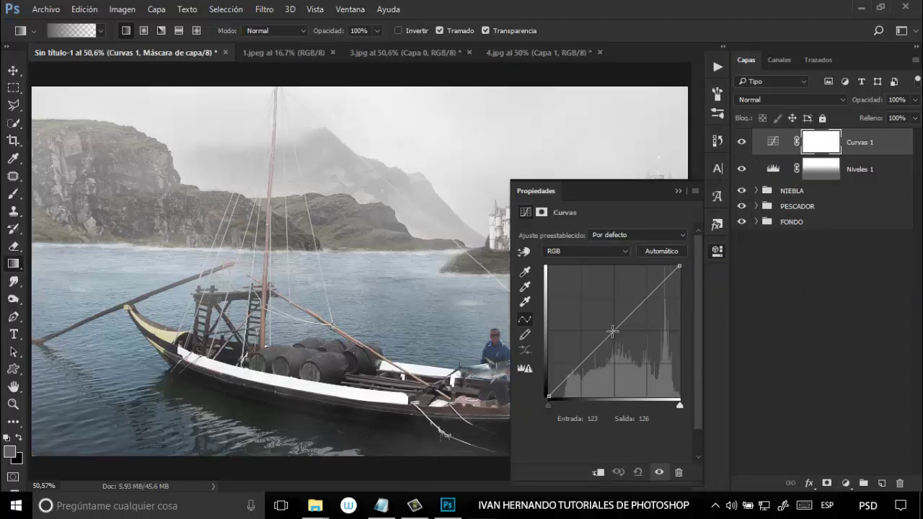
left_click_drag(612, 331, 616, 363)
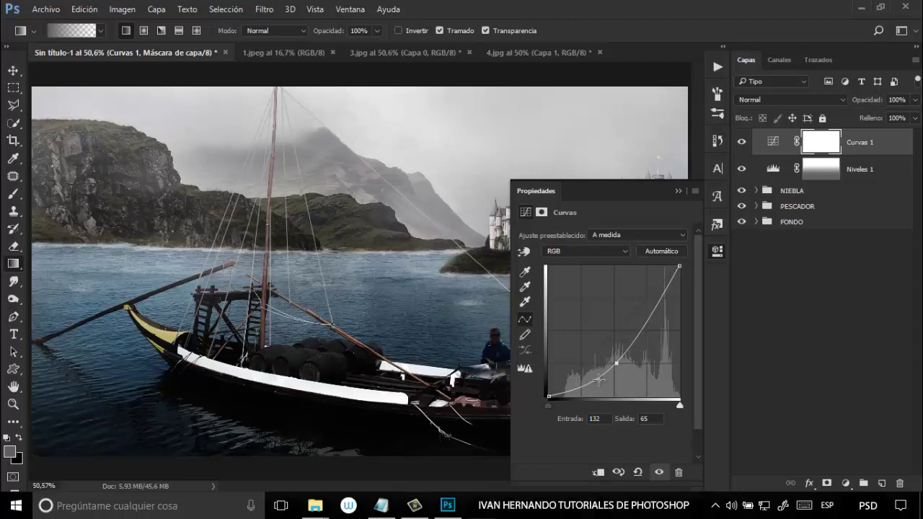
left_click(679, 191)
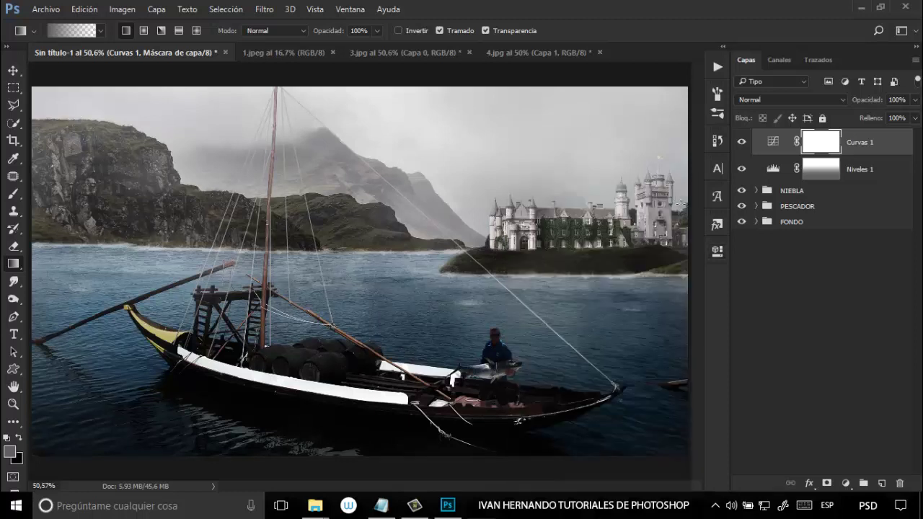
Set the Curvas 1 layer's blend mode to Multiplicar and invert its mask to black
left_click(778, 101)
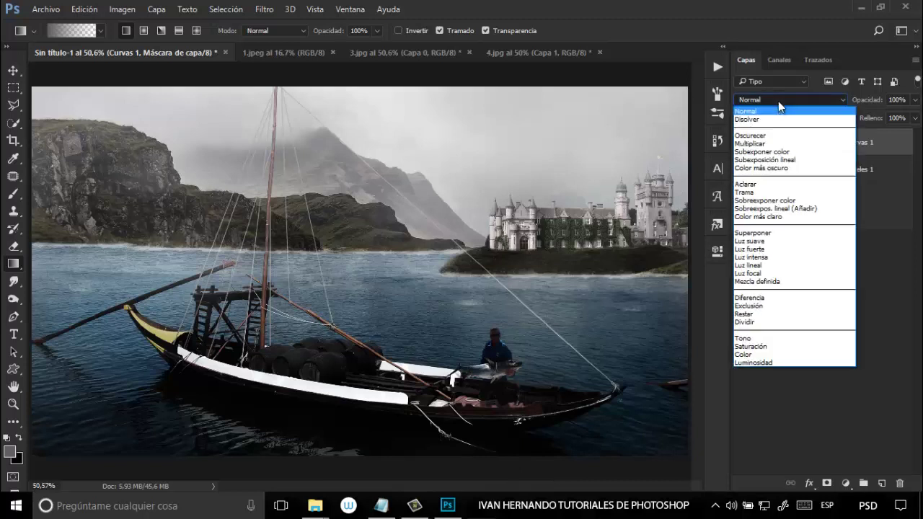
left_click(772, 143)
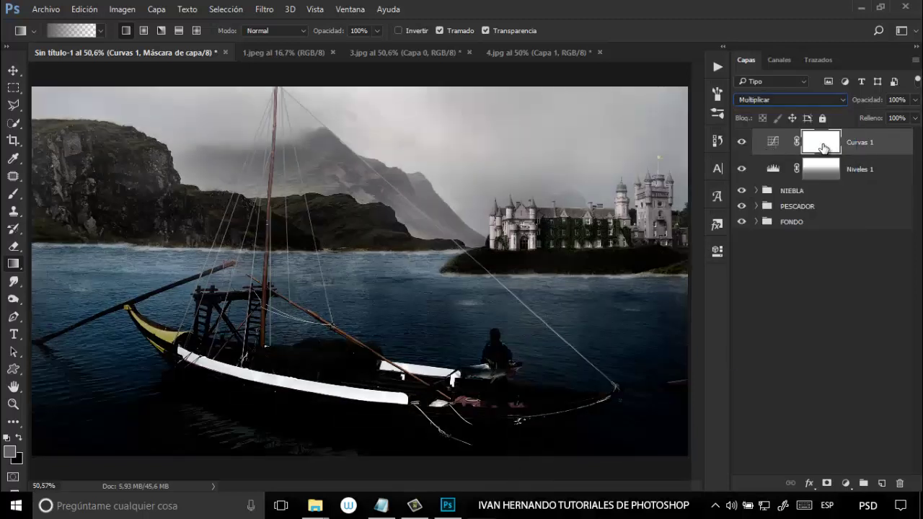
left_click_drag(824, 148, 825, 149)
key("ctrl+i")
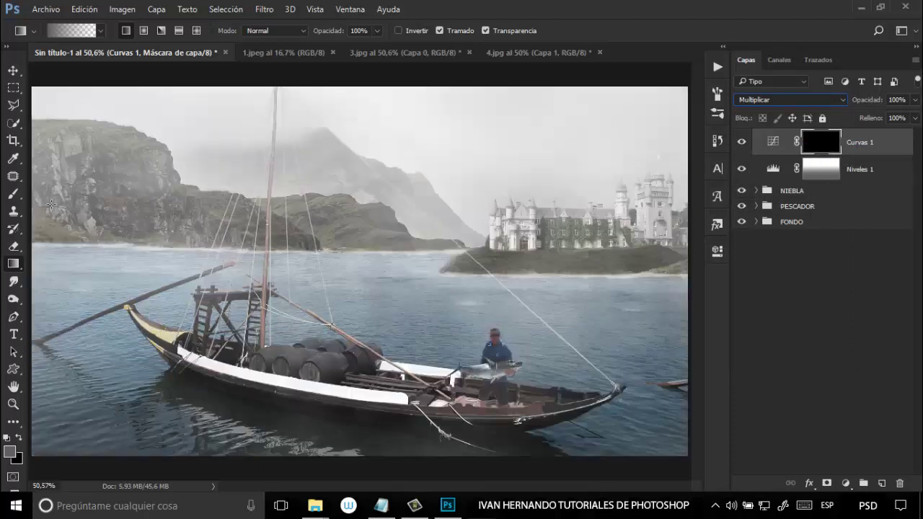
Choose the Brush tool with a soft round 61 px tip and 12% opacity
left_click(14, 194)
left_click(14, 194)
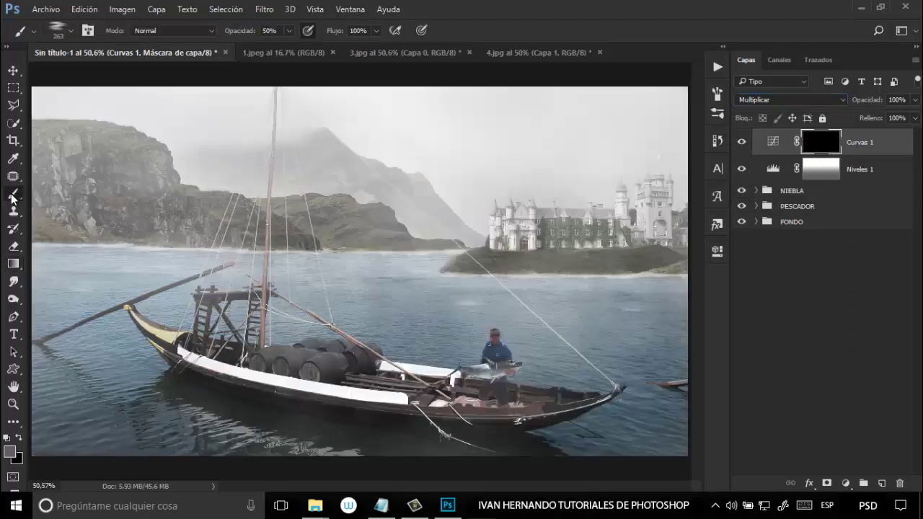
left_click(72, 26)
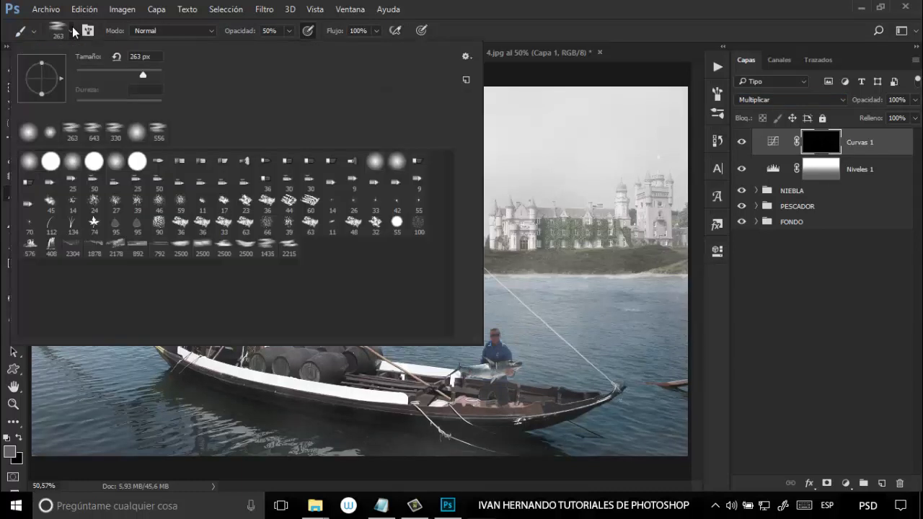
left_click(137, 132)
left_click(101, 72)
key("Return")
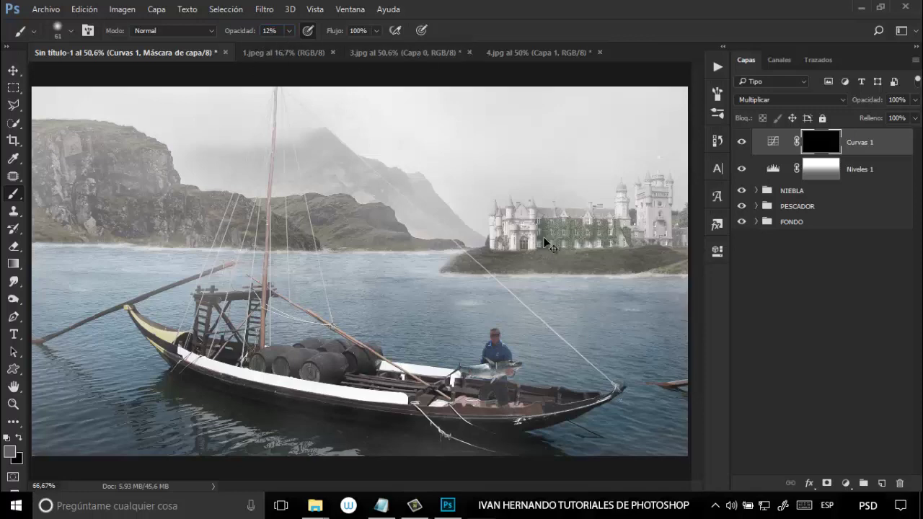
Reduce the brush to 12 px and paint soft shading over the castle on the Curvas 1 mask
key("ctrl+plus")
key("ctrl+plus")
key("ctrl+plus")
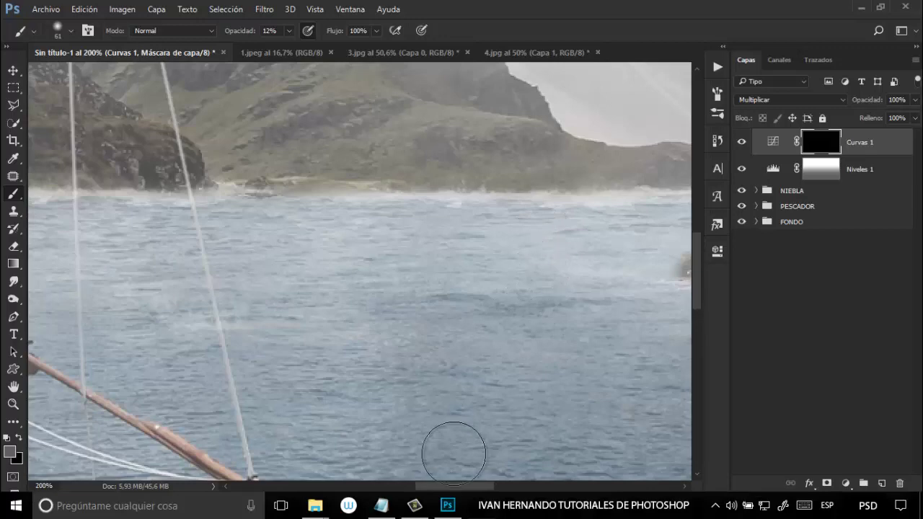
left_click_drag(469, 487, 534, 489)
scroll(548, 433, "up", 8)
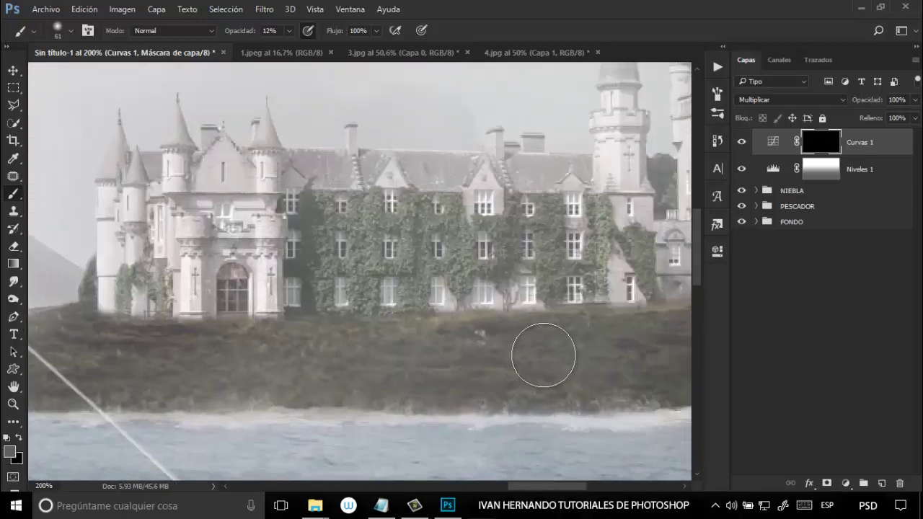
mouse_move(546, 351)
left_mouse_down()
mouse_move(511, 363)
mouse_move(541, 352)
left_mouse_up()
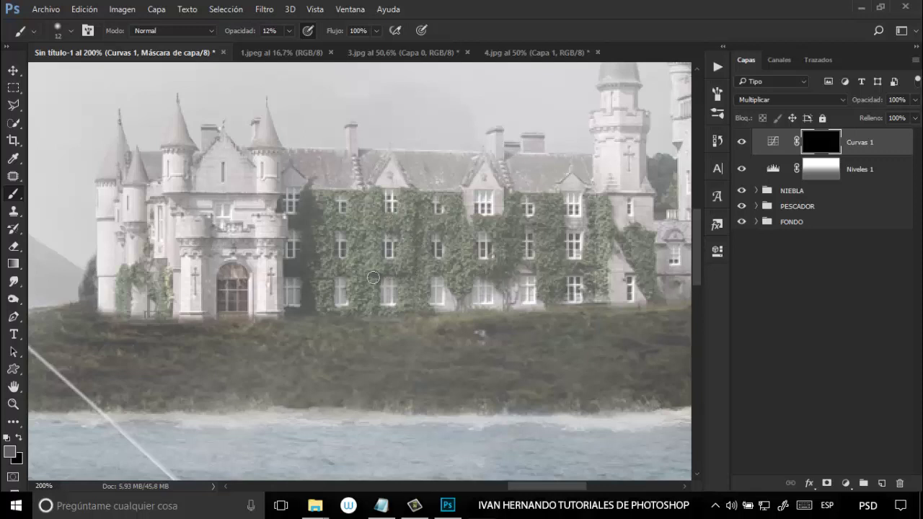
key("ctrl+minus")
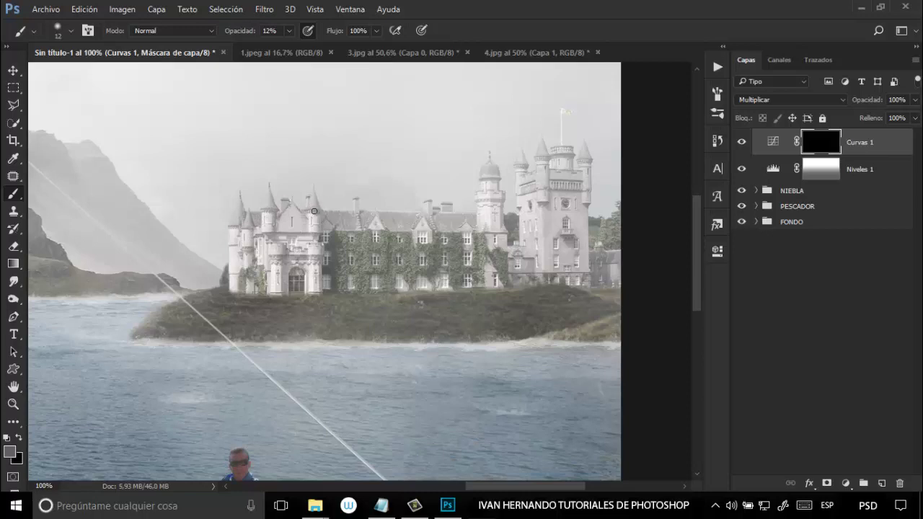
scroll(330, 223, "up", 2)
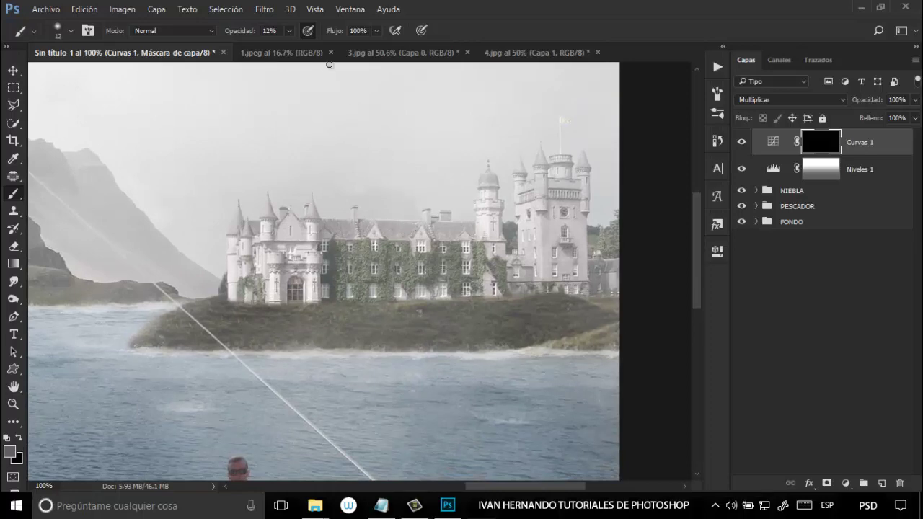
Raise the brush opacity to 30% and paint more shading around the castle's front turrets on the Curvas 1 mask
left_click(288, 36)
left_click_drag(288, 46, 301, 46)
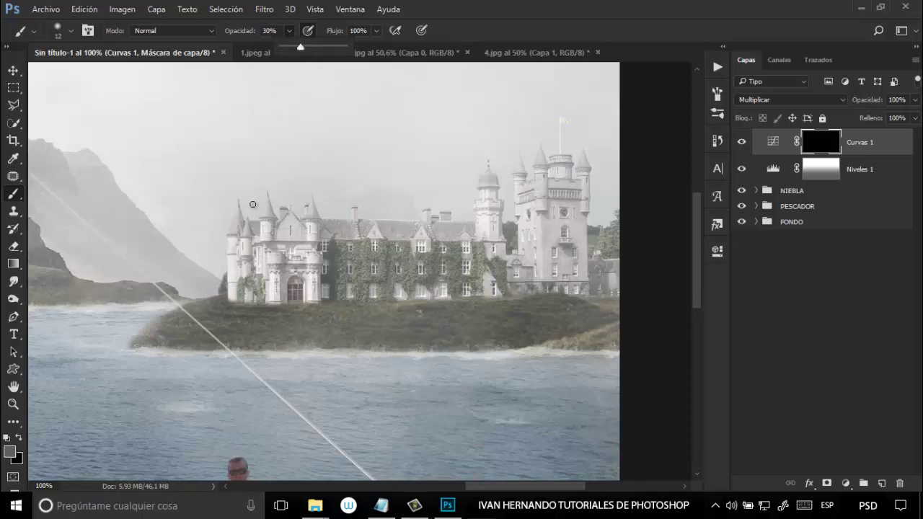
left_click(254, 224)
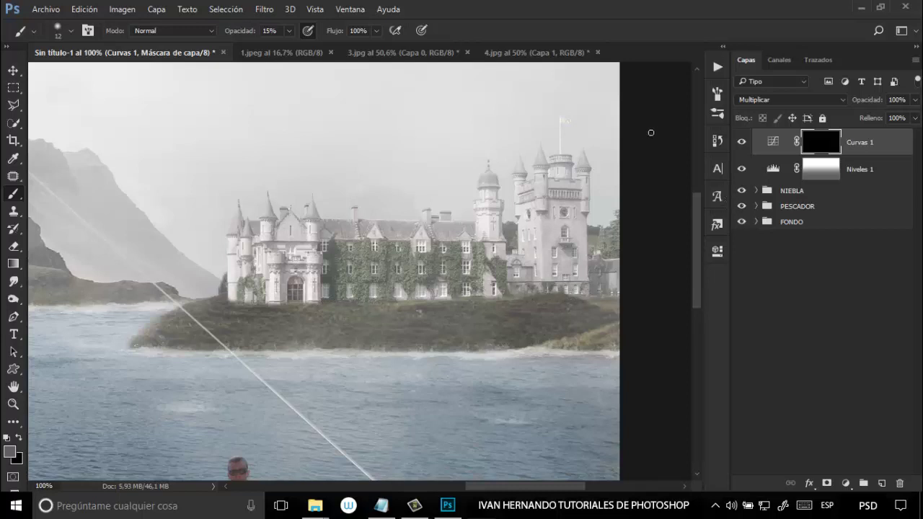
Compare the castle's shading with the Curvas 1 layer hidden and shown, at normal and closer magnification
left_click(744, 145)
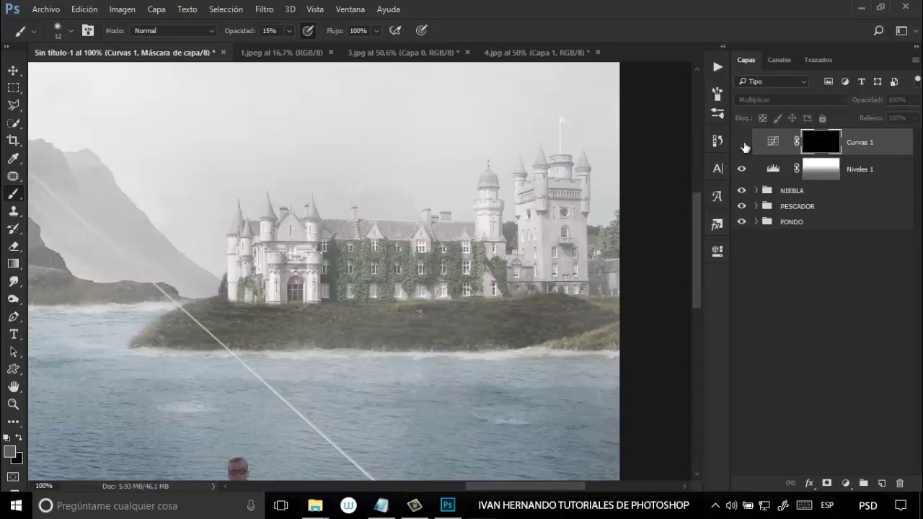
left_click(743, 145)
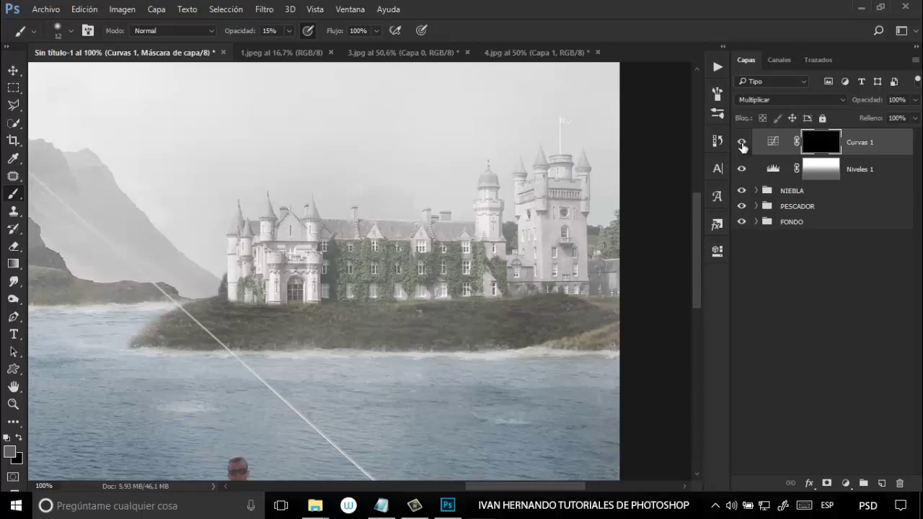
left_click(742, 143)
left_click(743, 144)
key("ctrl+plus")
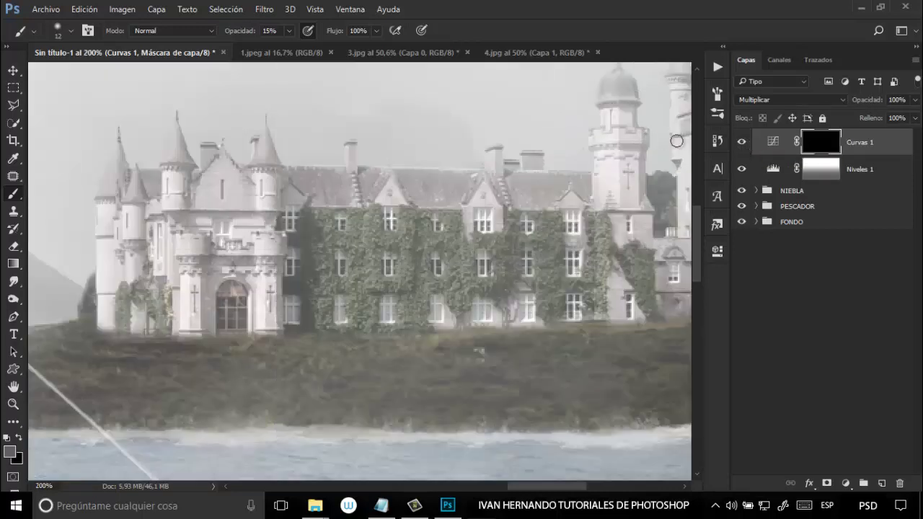
left_click(743, 144)
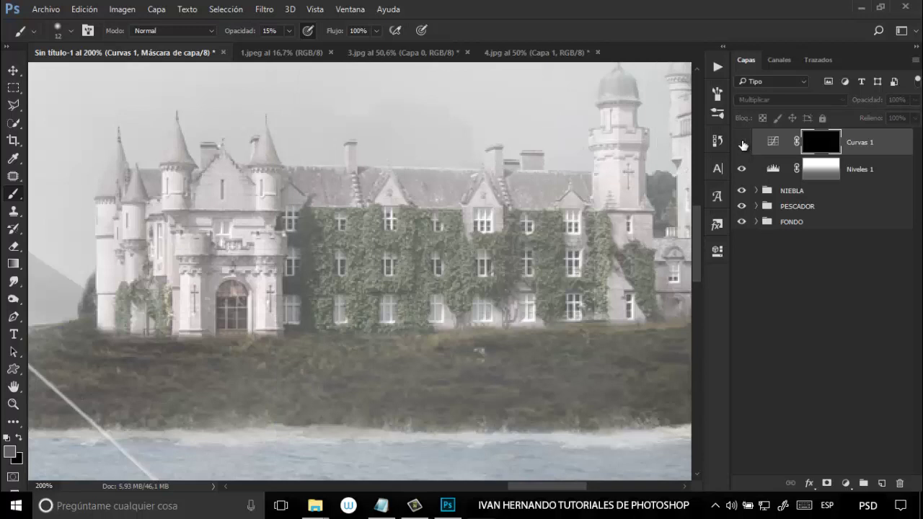
left_click(743, 144)
left_click(746, 145)
left_click(747, 145)
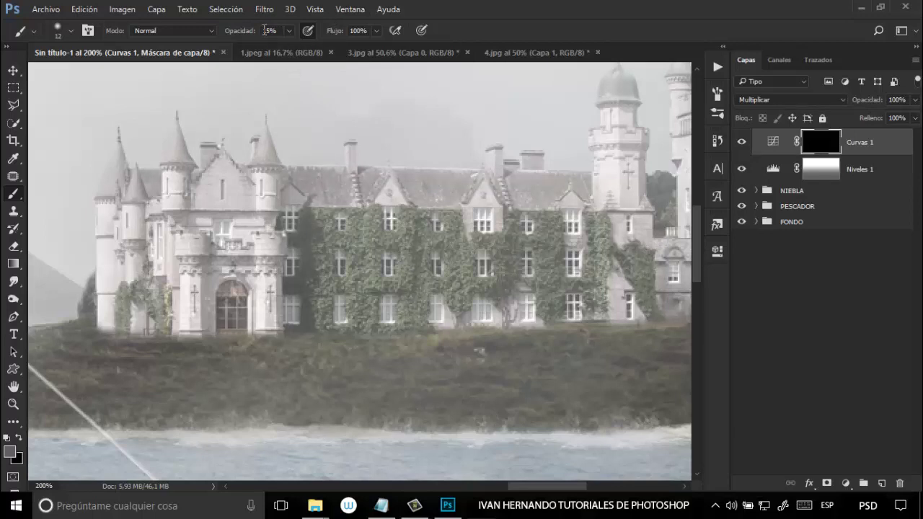
Set the brush opacity to 54% and deepen the shading on the castle roofs and towers on the Curvas 1 mask
left_click(289, 30)
left_click_drag(311, 46, 313, 48)
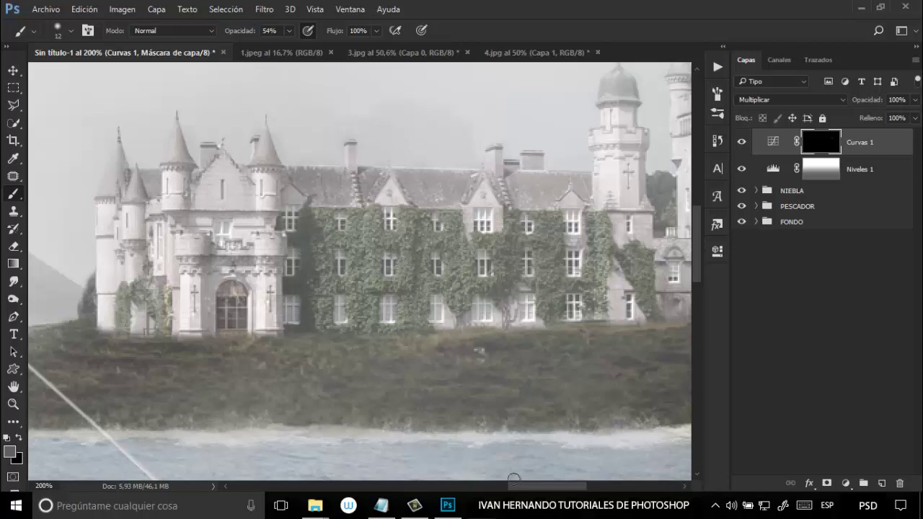
left_click_drag(538, 489, 568, 489)
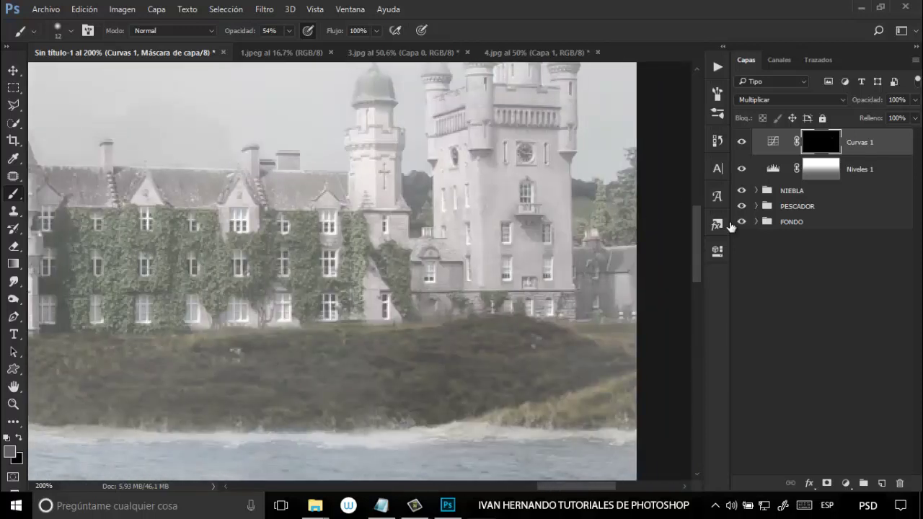
left_click_drag(697, 259, 698, 242)
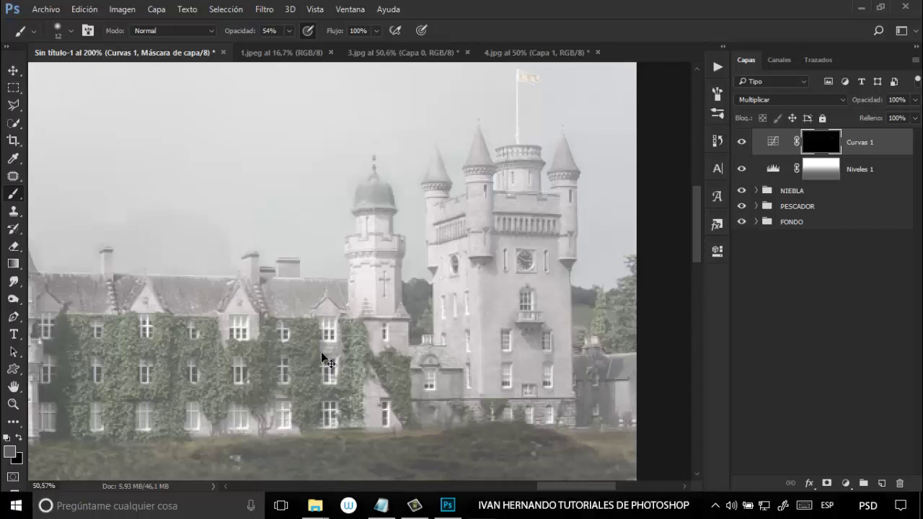
Compare the whole composite with the Curvas 1 layer hidden and shown
key("ctrl+0")
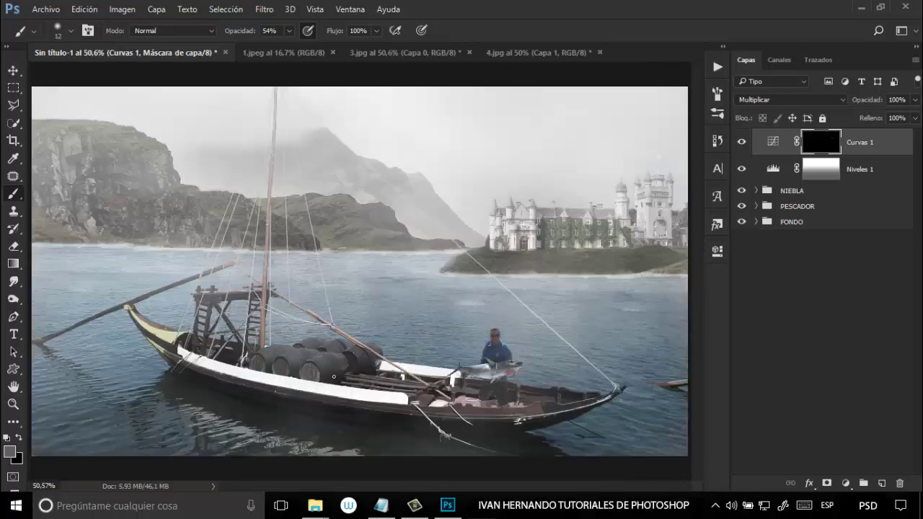
left_click(742, 143)
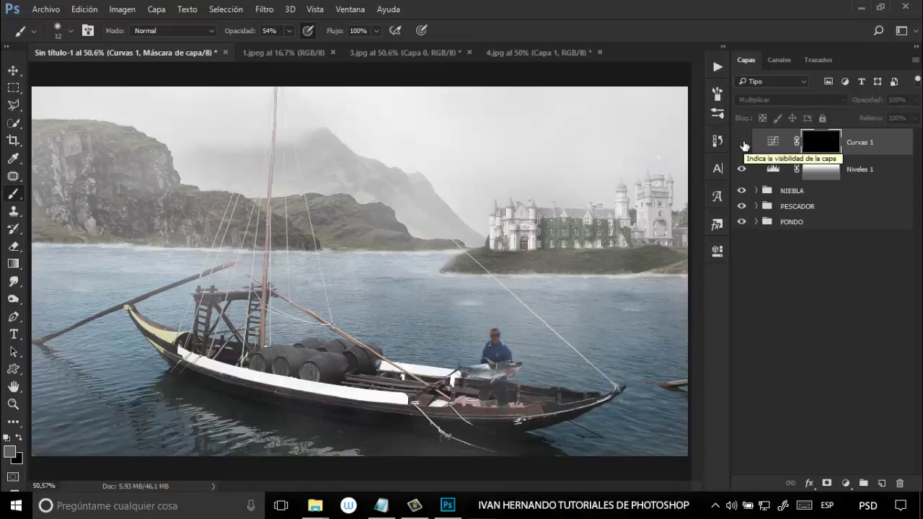
left_click(743, 144)
left_click(743, 144)
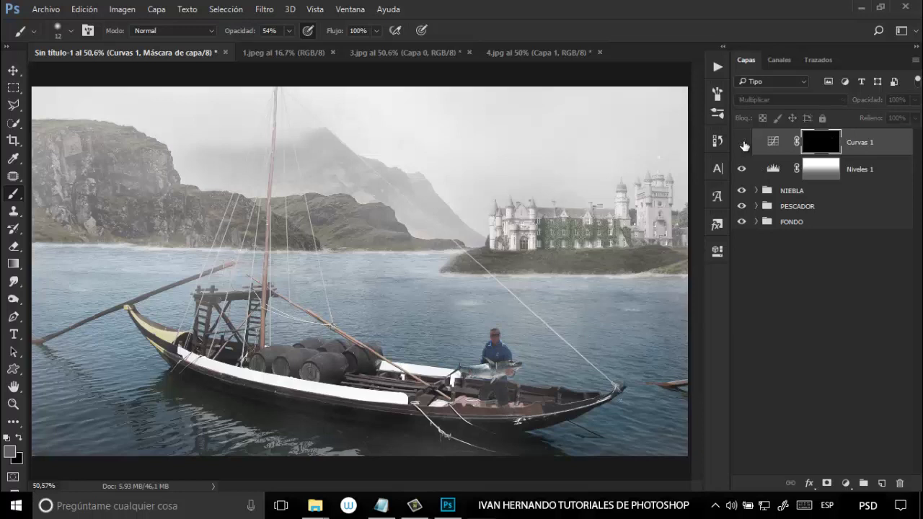
left_click(743, 143)
left_click(743, 143)
left_click(743, 144)
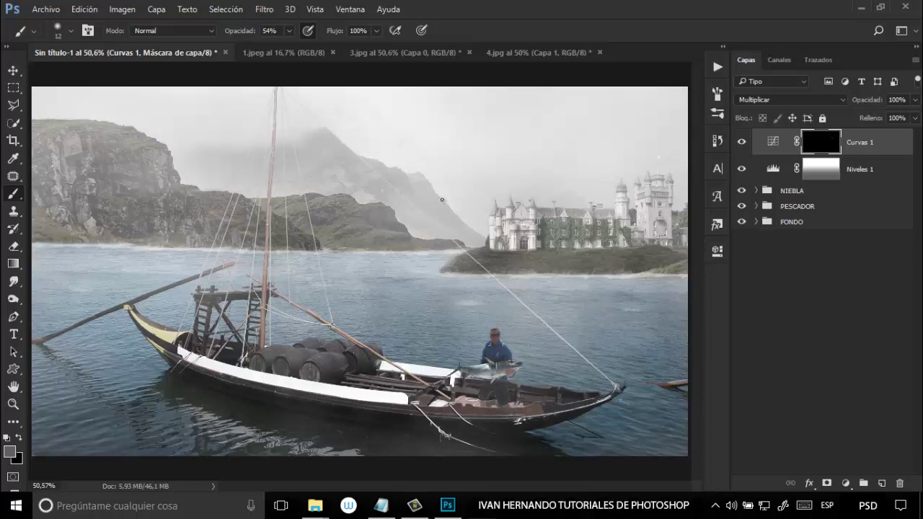
Paint shading over the mountains and cliffs on the Curvas 1 mask, with the brush enlarged to 44 px and its opacity at 36%
left_click_drag(404, 218, 415, 229)
mouse_move(82, 133)
left_mouse_down()
mouse_move(71, 160)
mouse_move(84, 190)
mouse_move(71, 199)
left_mouse_up()
mouse_move(191, 203)
left_mouse_down()
mouse_move(203, 225)
mouse_move(231, 175)
left_mouse_up()
left_click(288, 32)
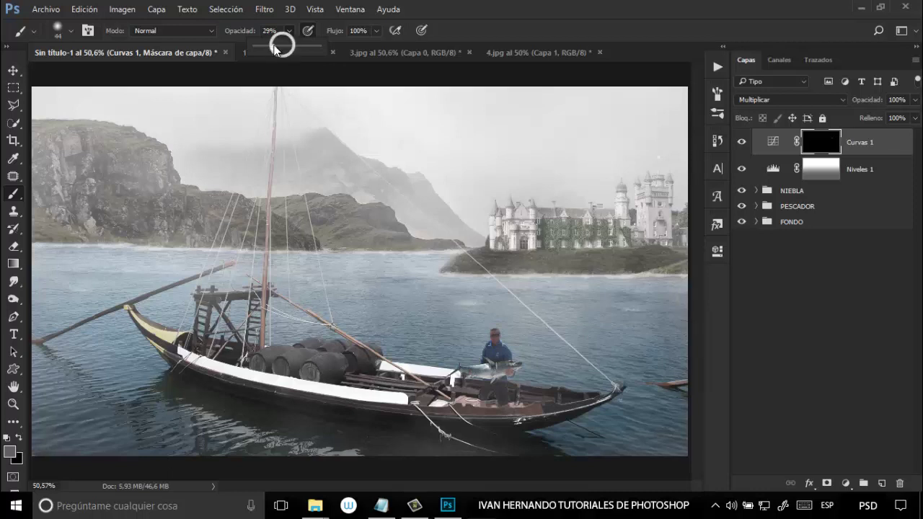
left_click_drag(278, 47, 281, 46)
left_click(295, 37)
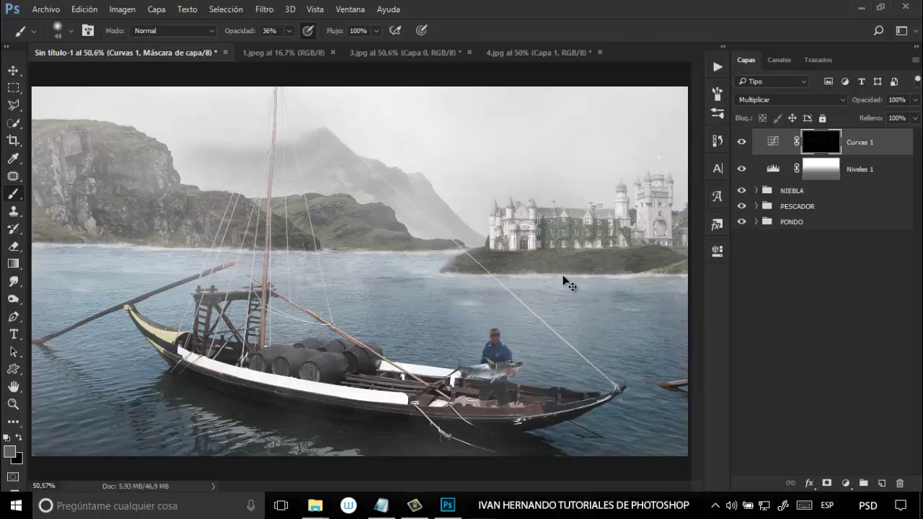
Lower the brush opacity to 19% and paint shadow along the boat's hull and waterline on the Curvas 1 mask
key("ctrl+plus")
scroll(461, 312, "down", 5)
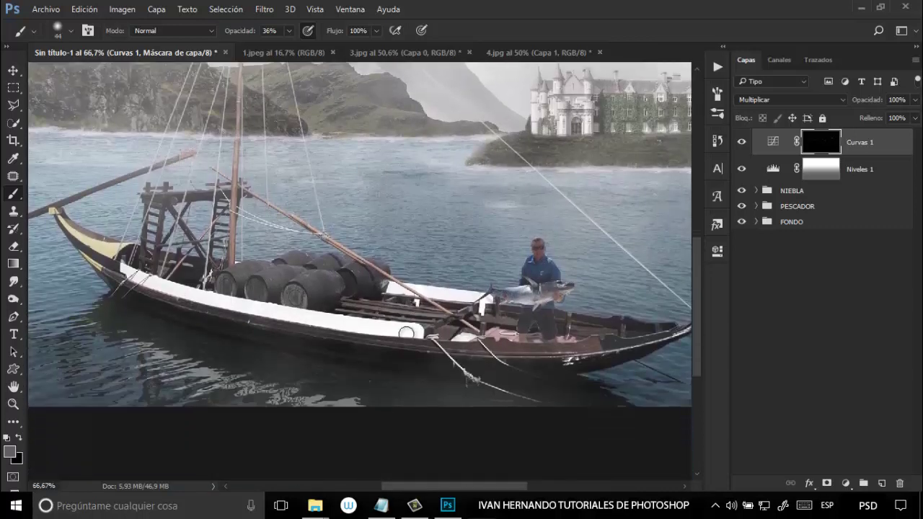
left_click_drag(429, 490, 403, 489)
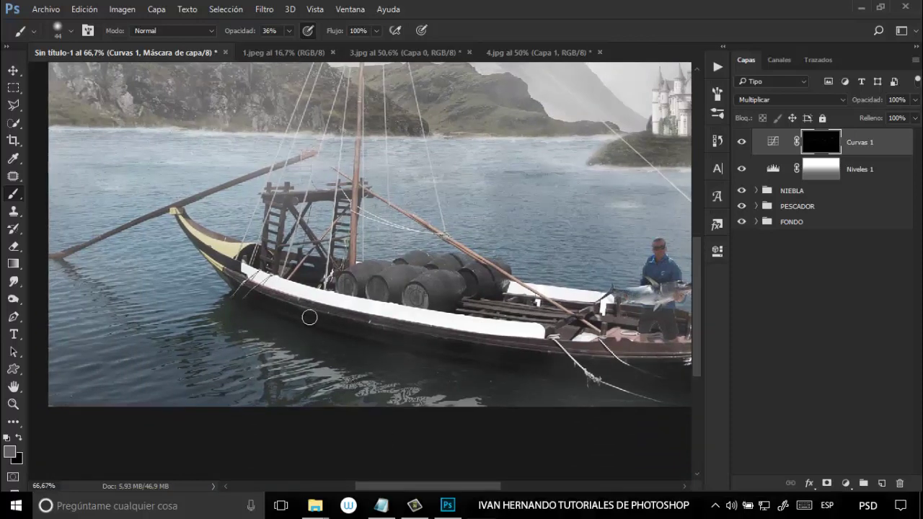
left_click(290, 31)
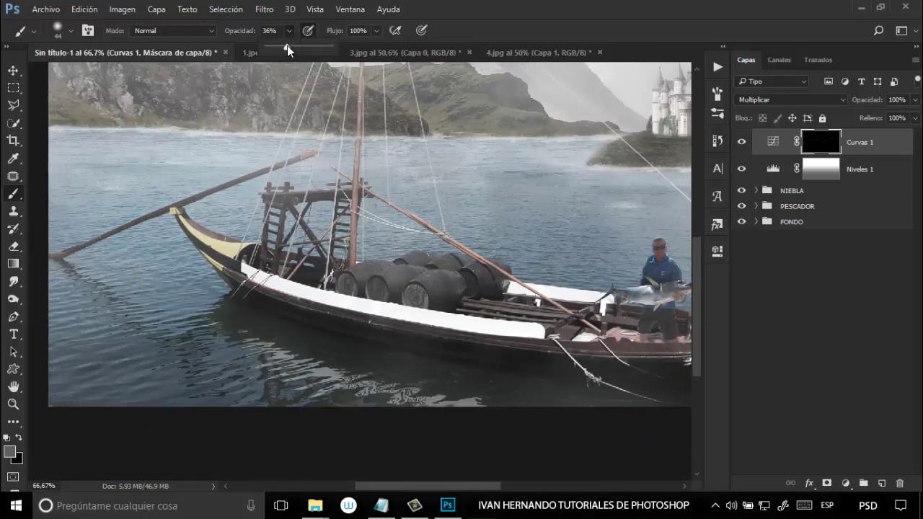
left_click_drag(279, 46, 277, 46)
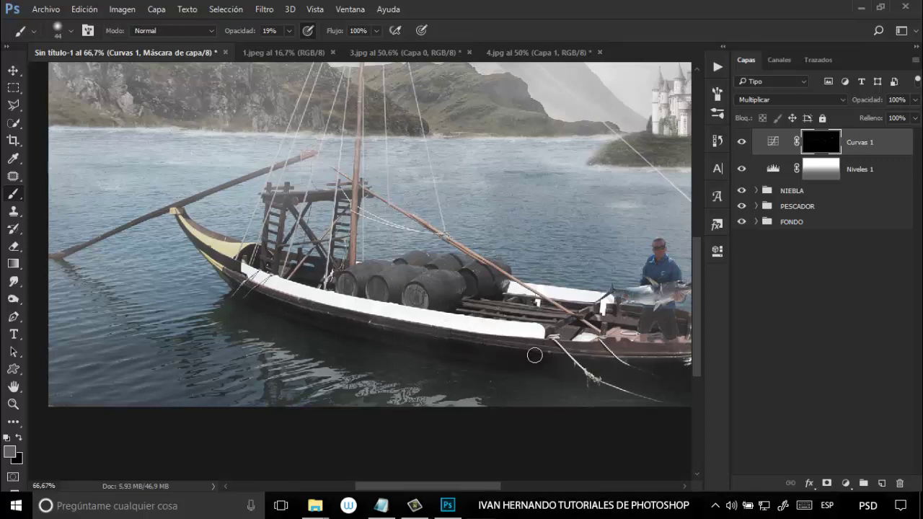
Reduce the brush to 23 px and set its opacity to 34% for shading on the Curvas 1 mask around the fisherman
left_click_drag(414, 316, 235, 277)
scroll(476, 339, "right", 3)
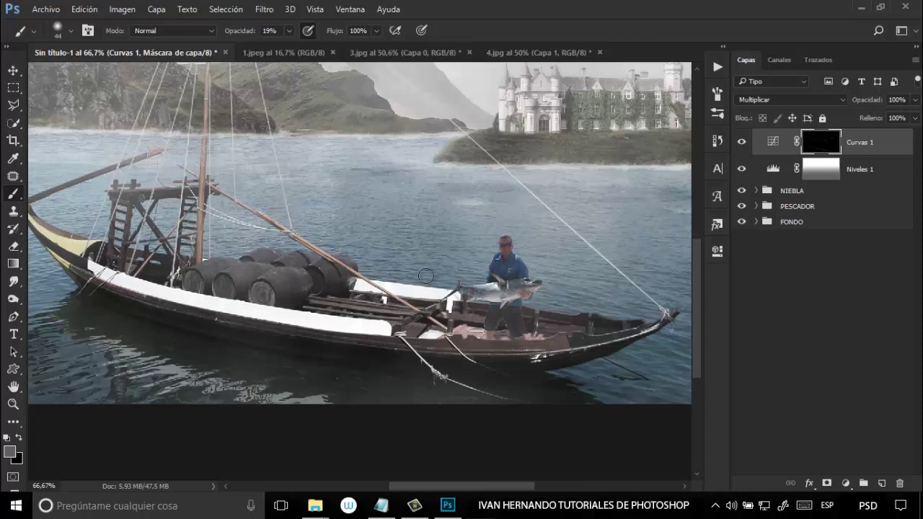
left_click_drag(428, 278, 417, 290)
left_click(289, 30)
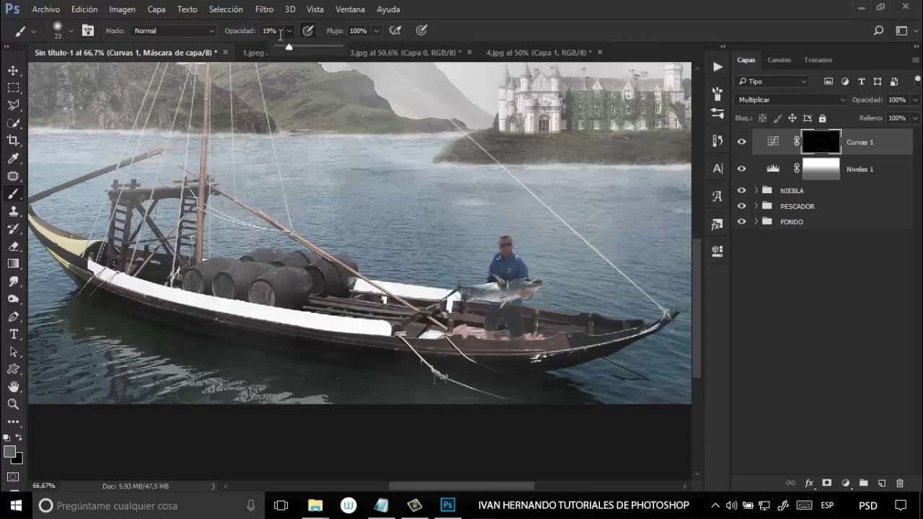
left_click(298, 46)
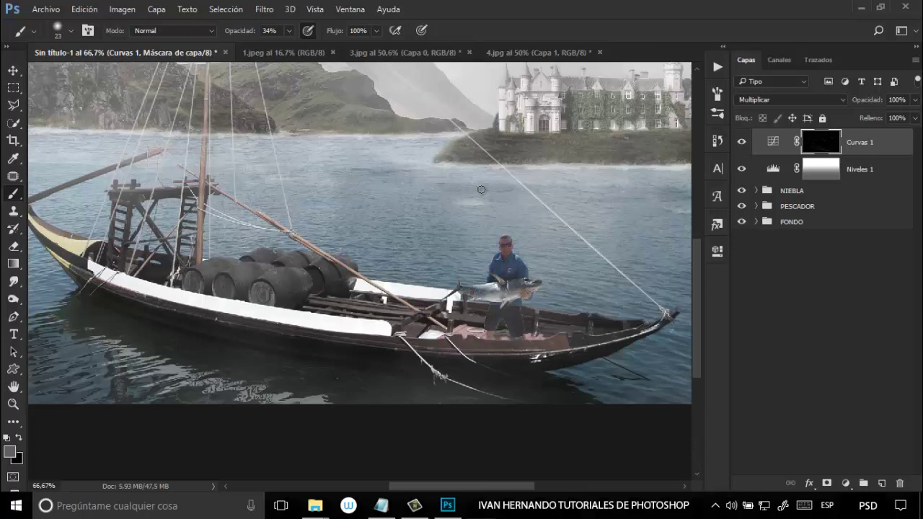
Compare the whole composite with the Curvas 1 shading hidden and shown
scroll(480, 188, "down", 2)
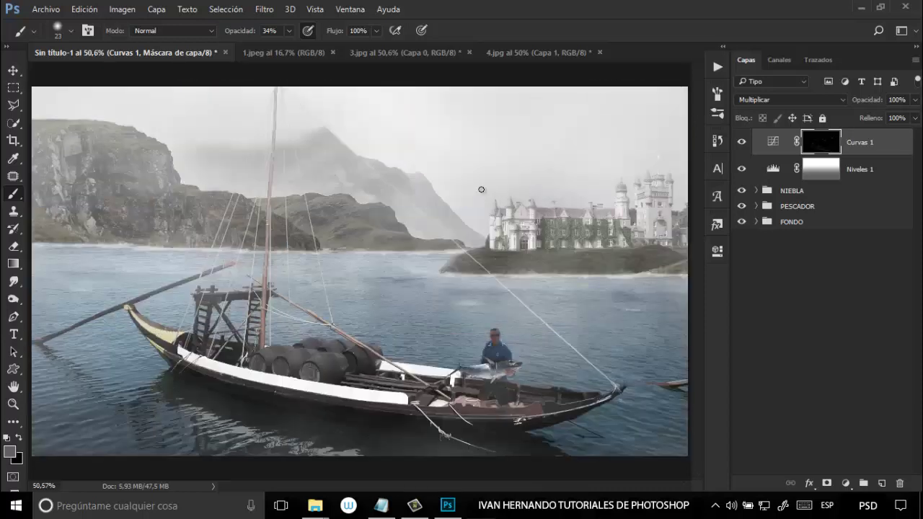
left_click(742, 143)
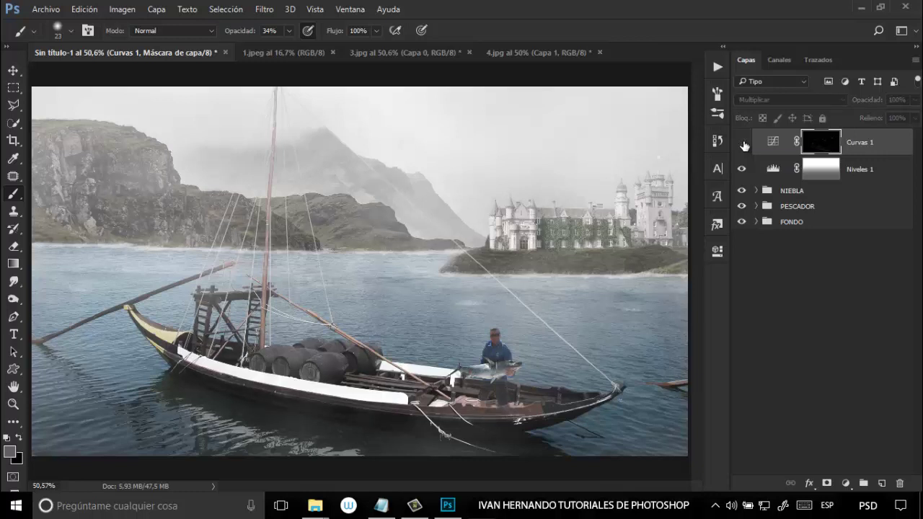
left_click(745, 146)
left_click(744, 146)
left_click(744, 145)
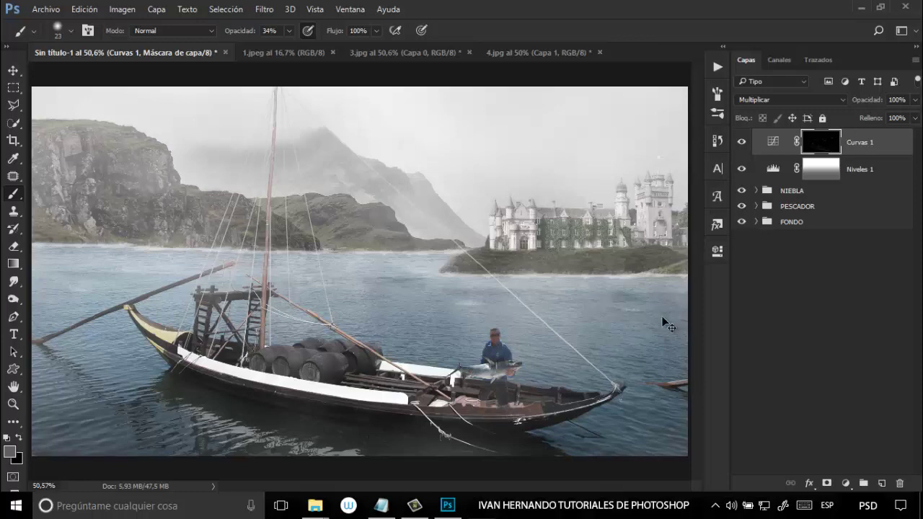
Examine the boat, barrels and hull shadow at 100% with the Curvas 1 layer hidden and shown, then return to the full view
key("ctrl+1")
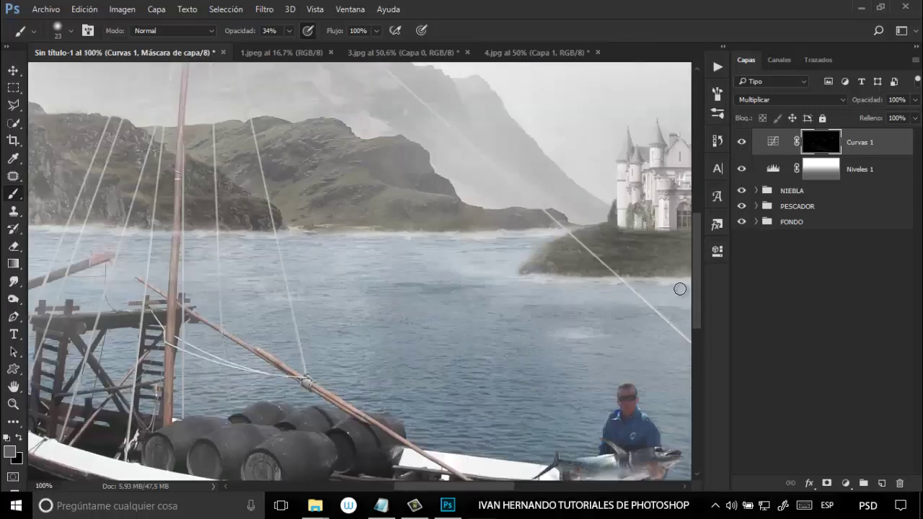
scroll(697, 294, "down", 3)
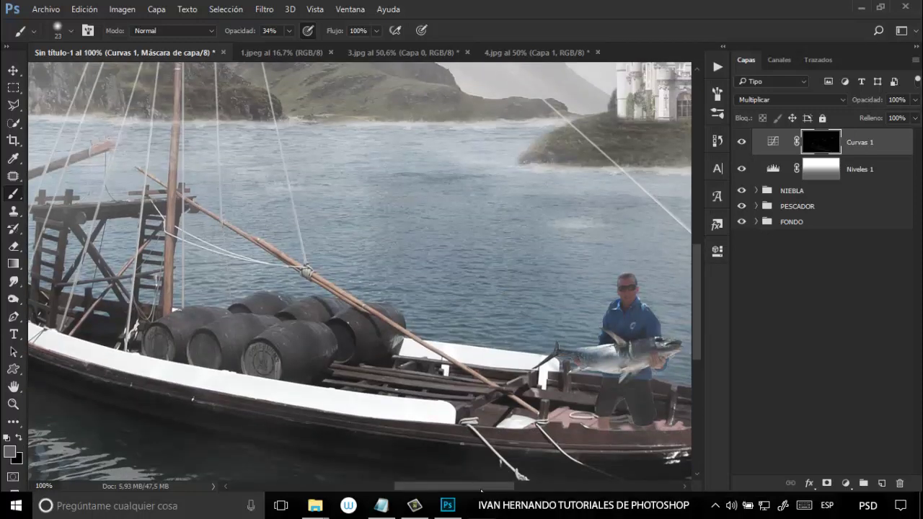
left_click_drag(482, 488, 473, 469)
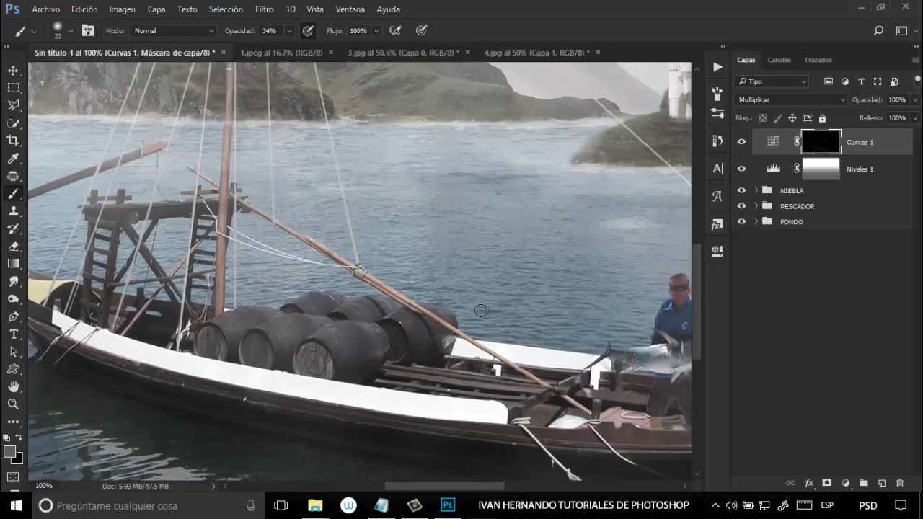
mouse_move(246, 431)
left_mouse_down()
mouse_move(365, 266)
mouse_move(335, 382)
left_mouse_up()
left_click(745, 145)
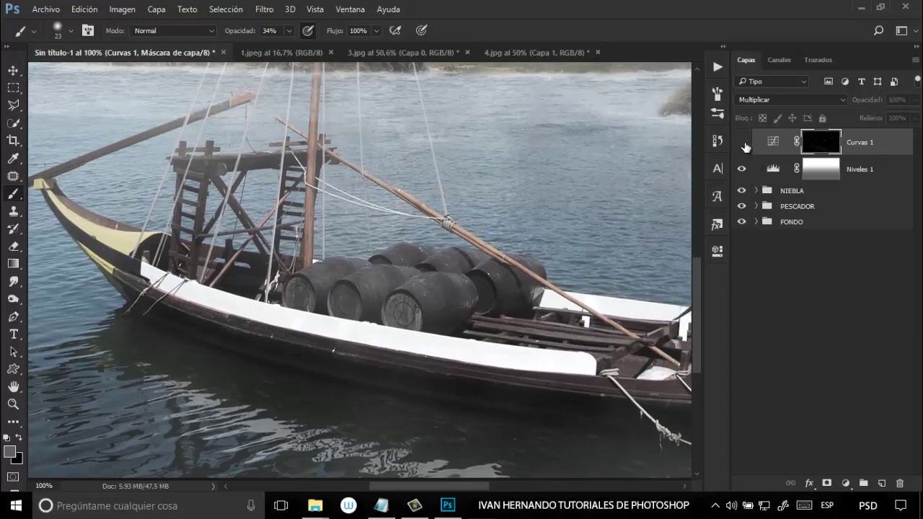
left_click(744, 145)
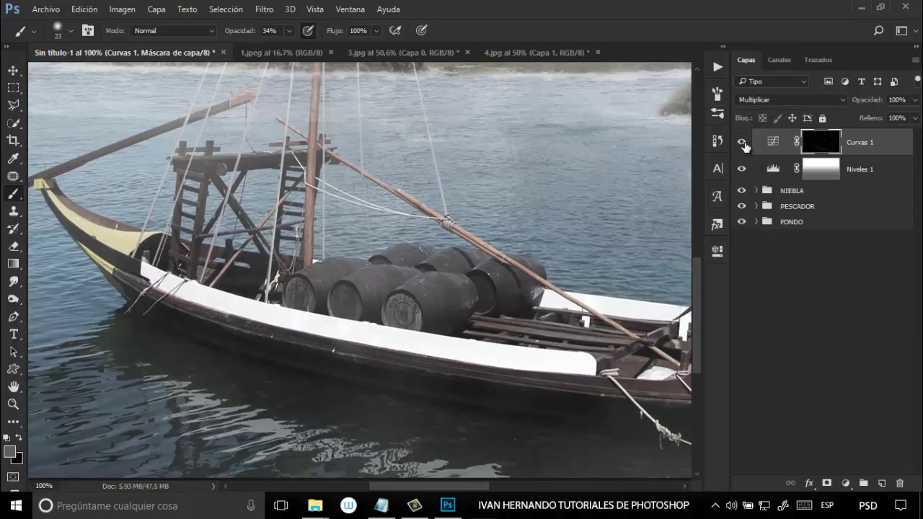
left_click(745, 145)
left_click(745, 145)
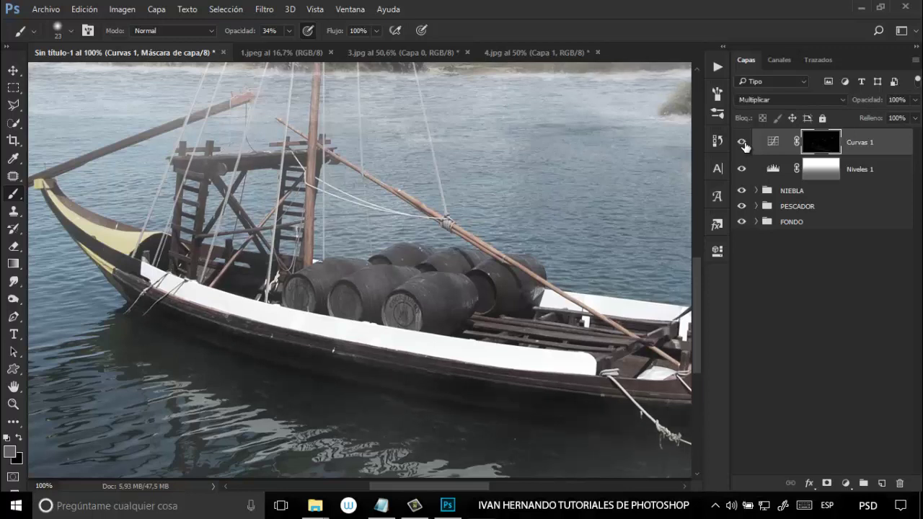
key("ctrl+0")
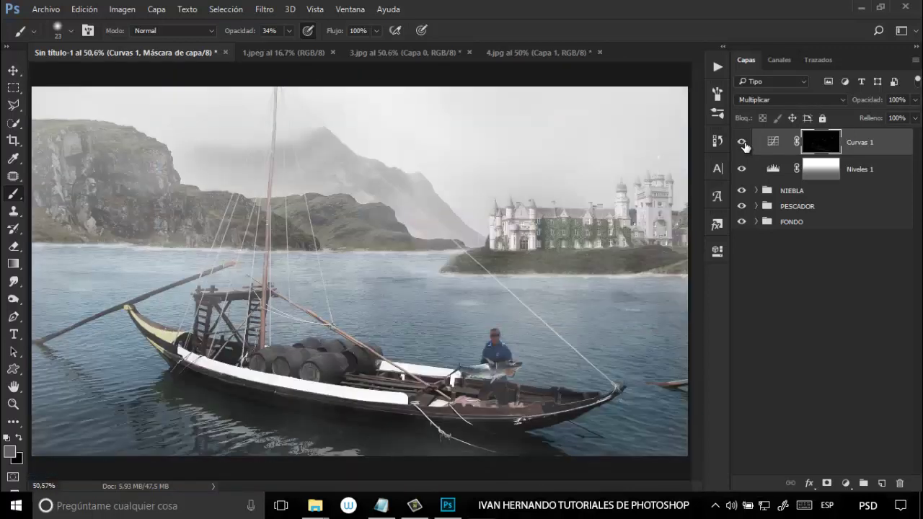